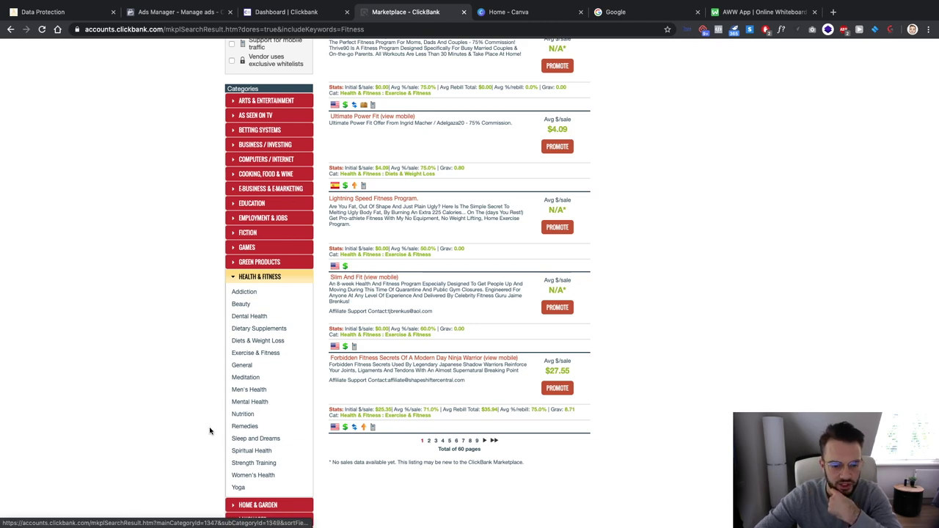
Clear the Fitness keyword and search all 3707 Marketplace products with no keyword
scroll(210, 433, "up", 8)
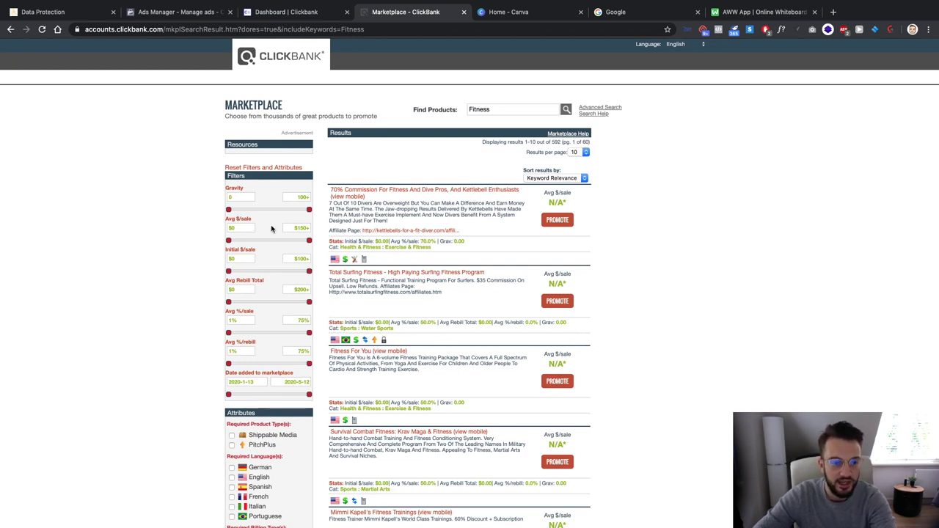
scroll(271, 219, "down", 3)
scroll(271, 220, "down", 3)
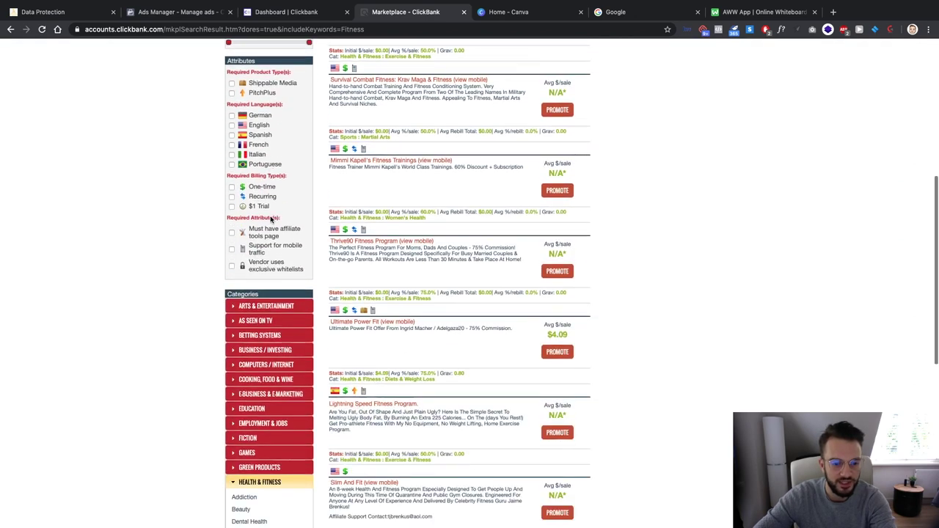
scroll(271, 218, "up", 5)
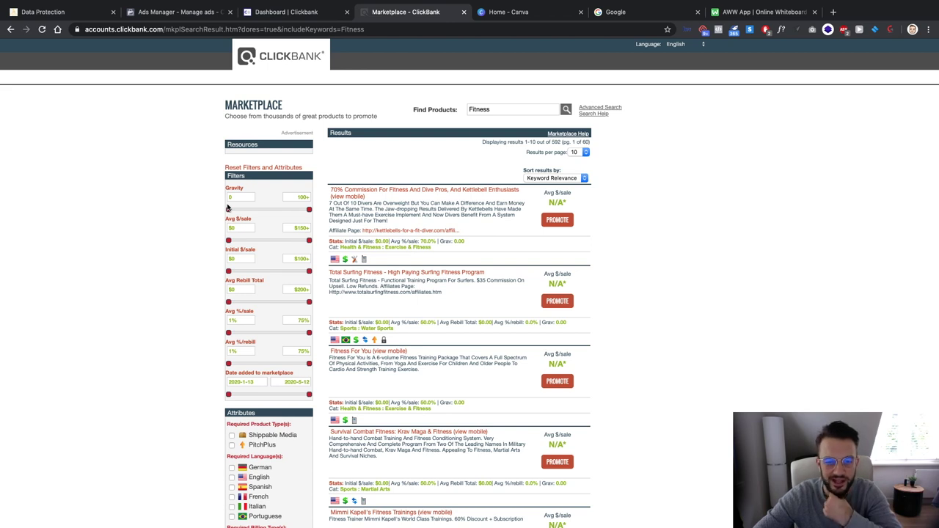
left_click(514, 110)
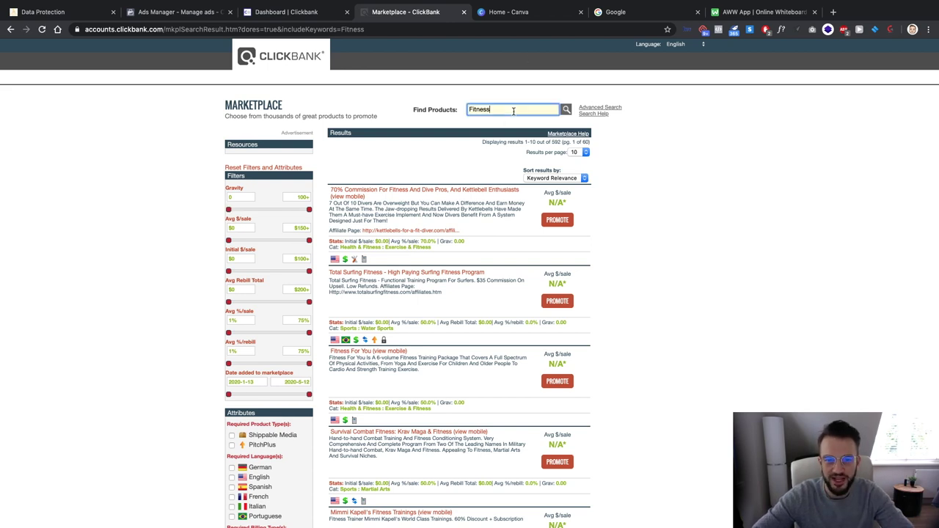
key("ctrl+a")
key("BackSpace")
key("Return")
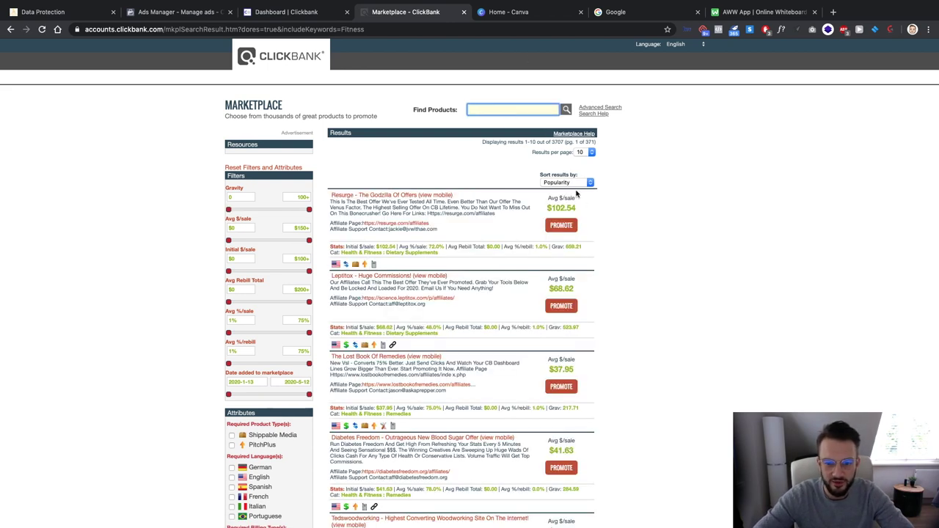
Sort the unfiltered results by gravity, highest first, with Resurge at the top
left_click(587, 182)
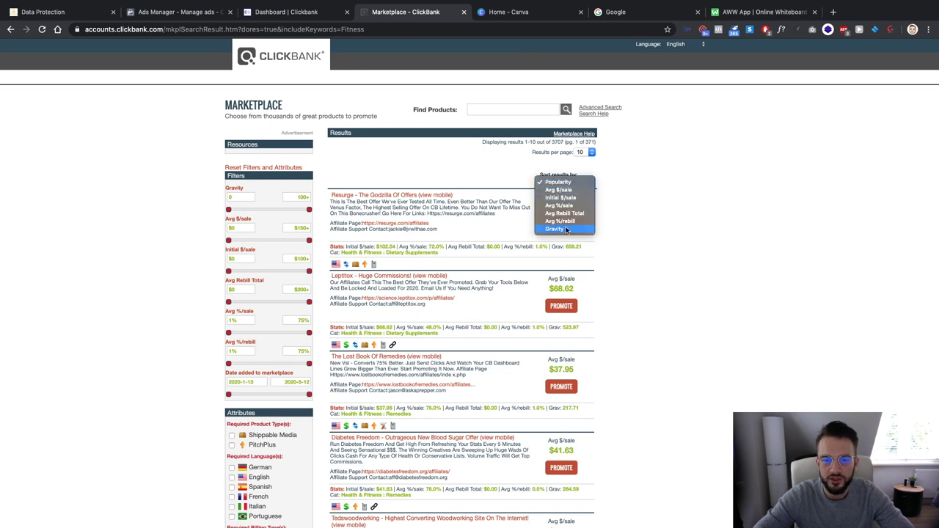
left_click(566, 229)
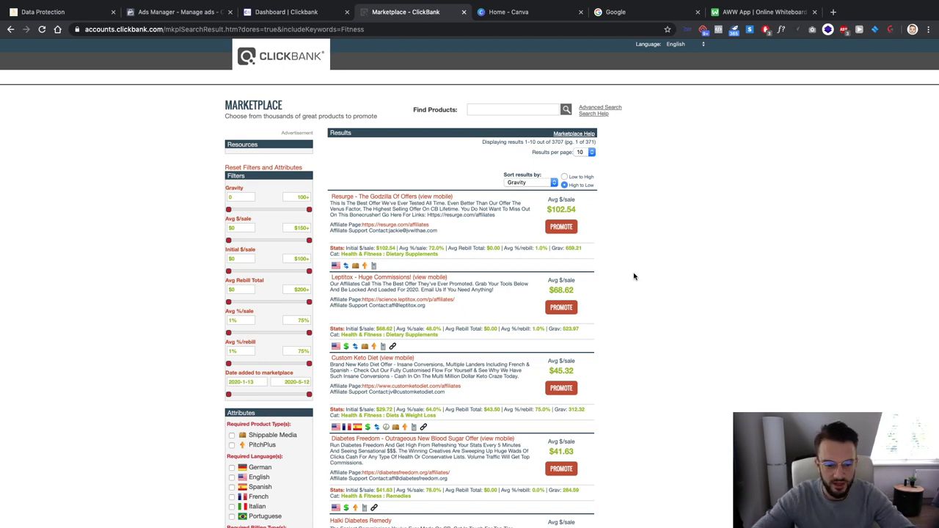
scroll(635, 273, "down", 3)
scroll(634, 277, "up", 1)
scroll(635, 277, "up", 1)
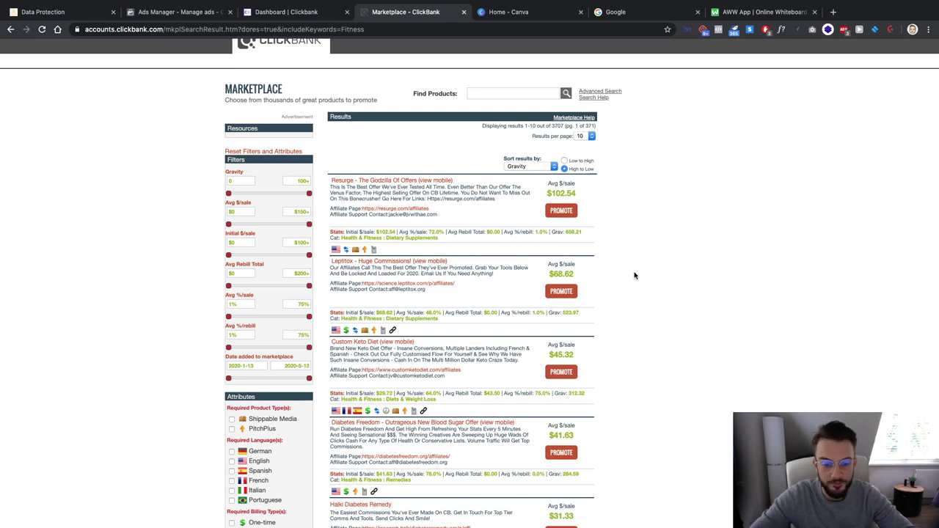
Search for 'Fitness' and rank the 592 results by gravity, led by Unlock Your Hip Flexors
left_click(484, 93)
type("Fitness")
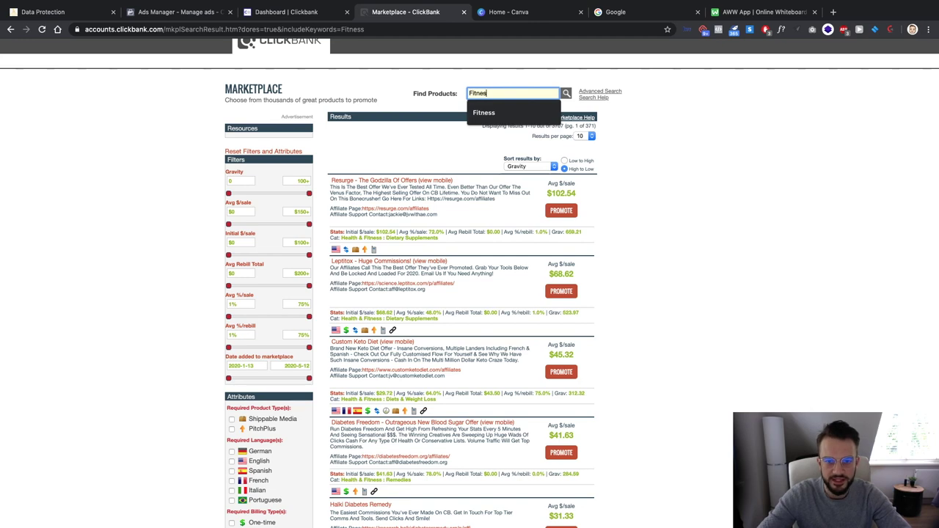
key("Return")
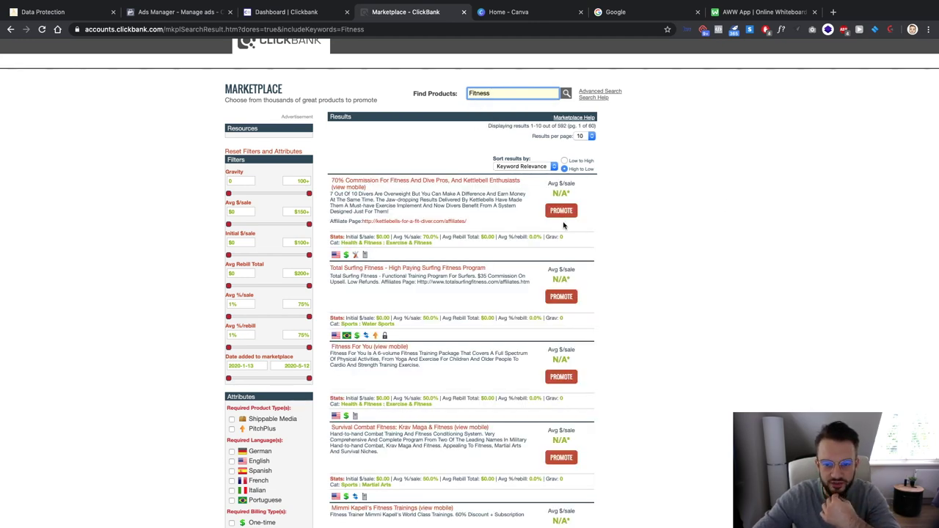
left_click(526, 166)
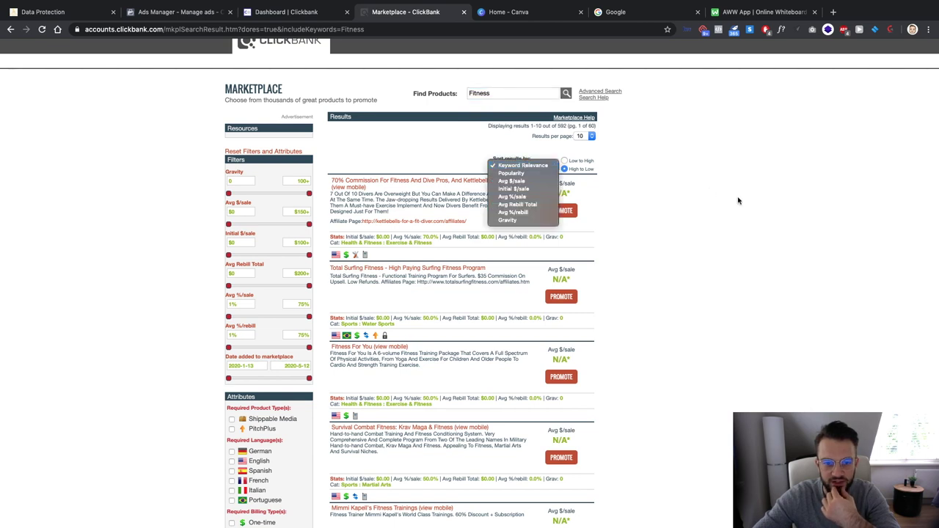
left_click(738, 199)
left_click(525, 166)
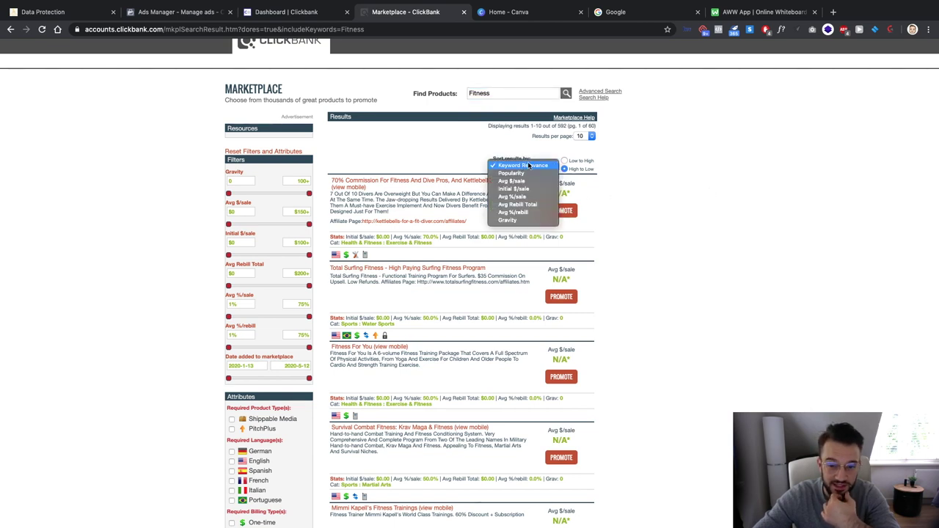
left_click(520, 221)
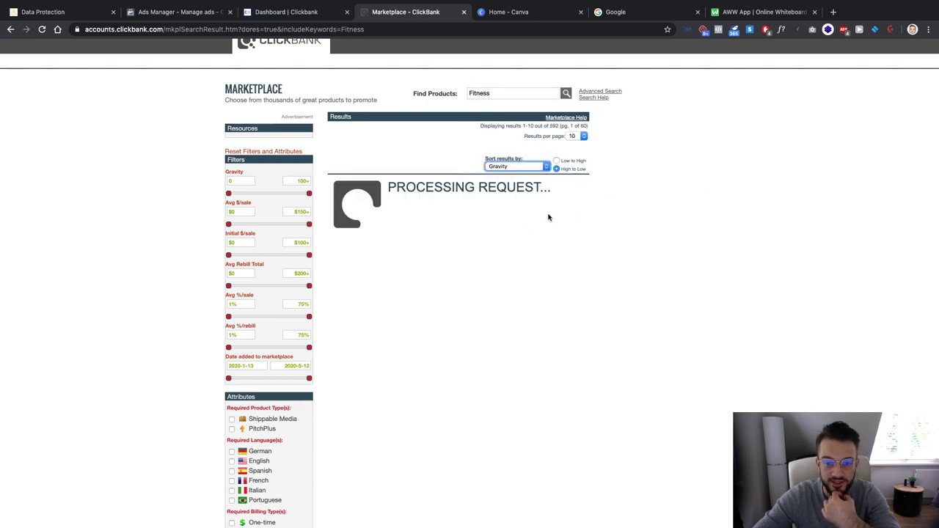
scroll(414, 192, "down", 2)
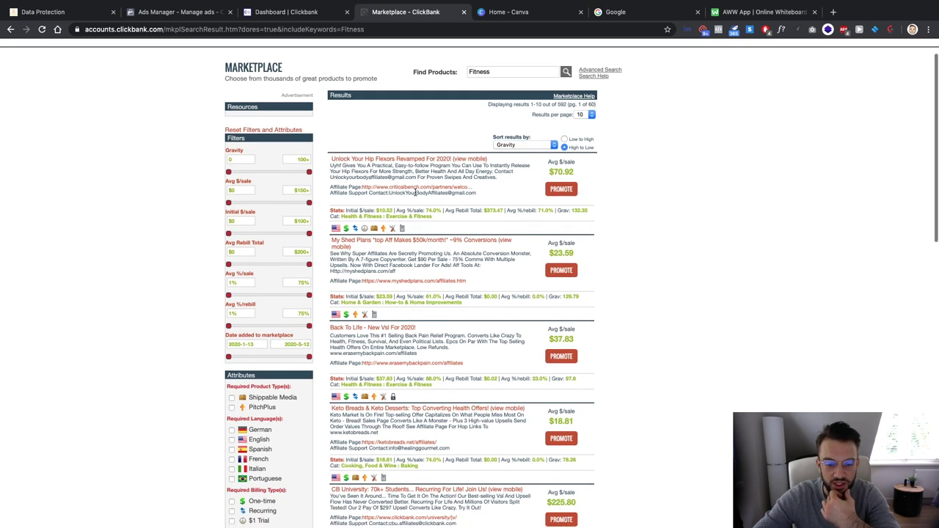
scroll(402, 192, "up", 2)
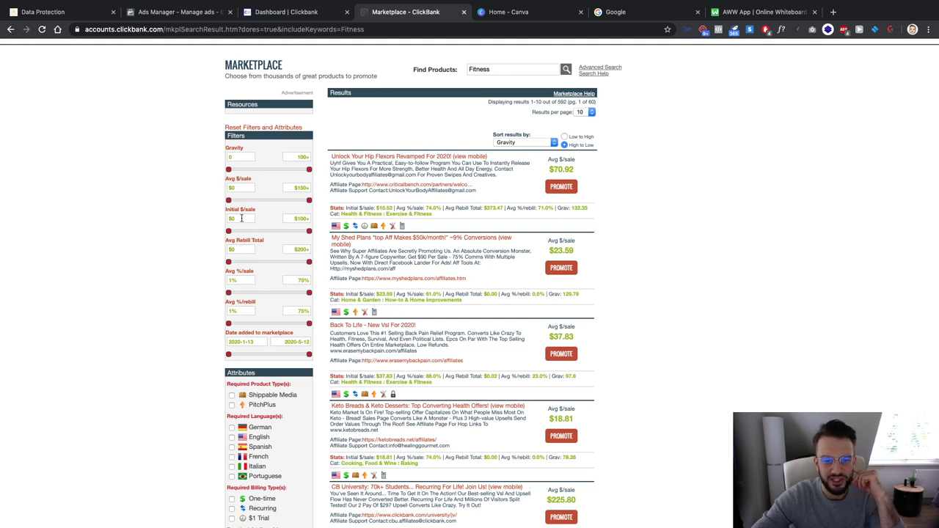
Tick 'Must have affiliate tools page' under Required Attributes for the Fitness search
left_click(241, 218)
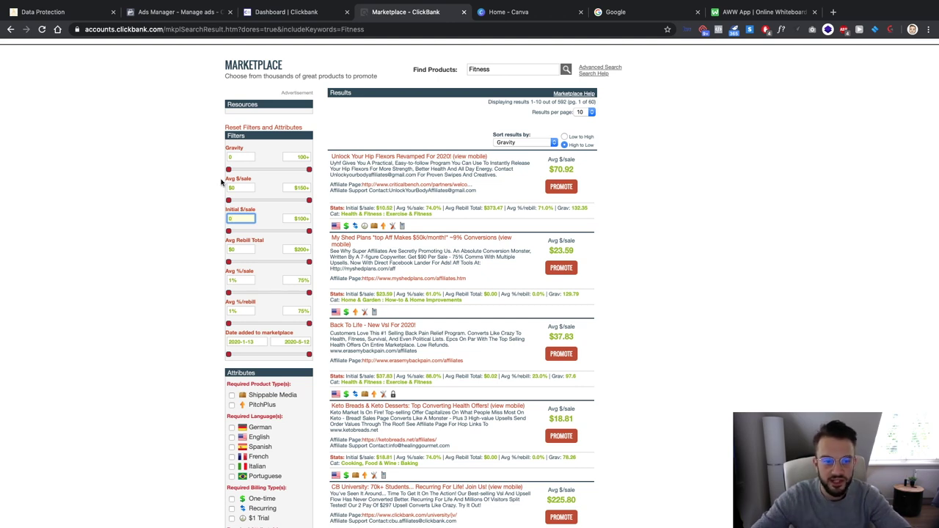
left_click(235, 248)
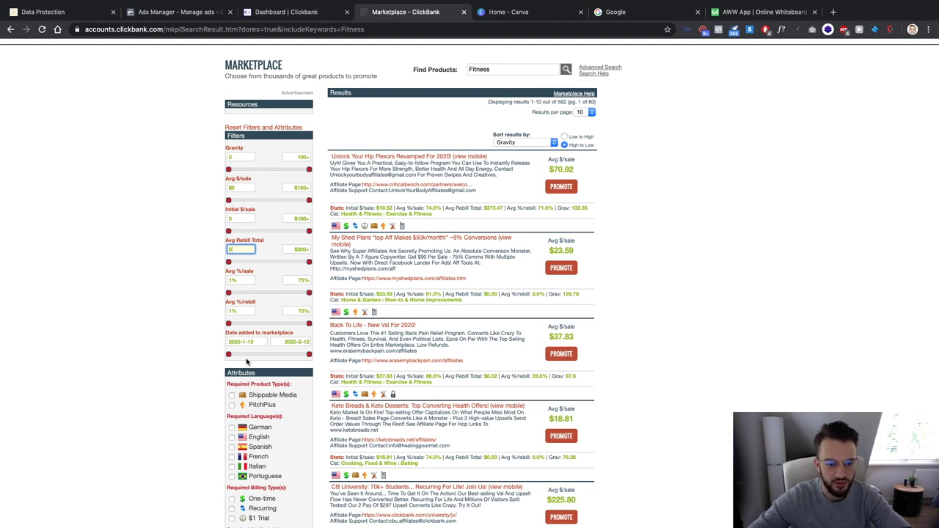
scroll(246, 311, "down", 5)
scroll(212, 219, "down", 2)
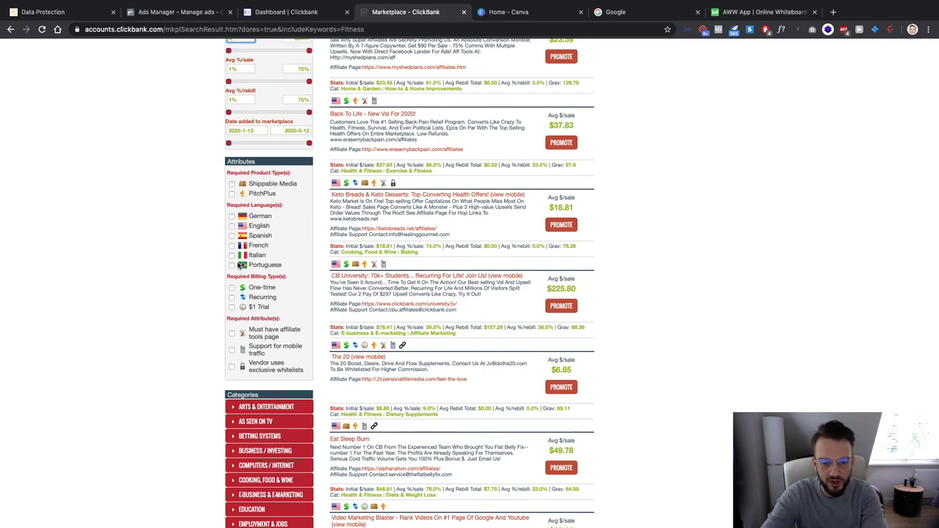
left_click(231, 334)
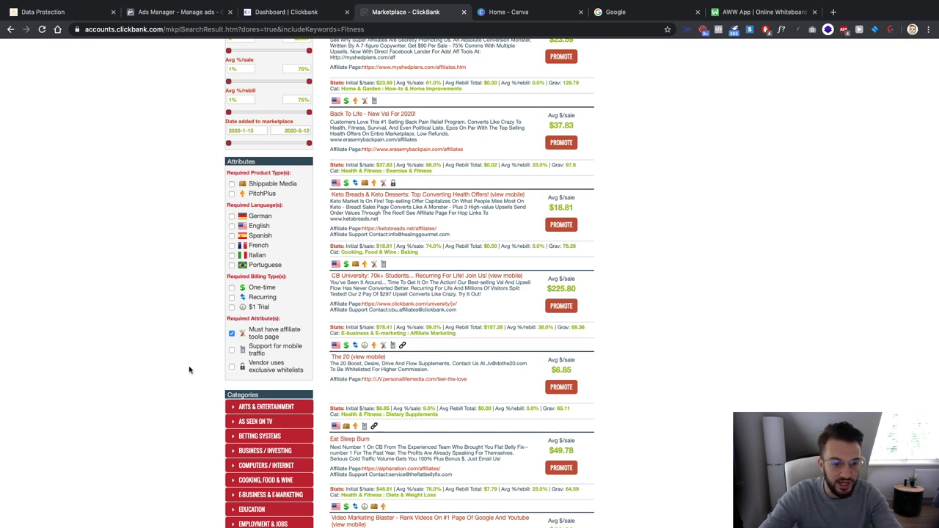
Try the Recurring billing filter, then remove it again, leaving 242 Fitness results
left_click(233, 328)
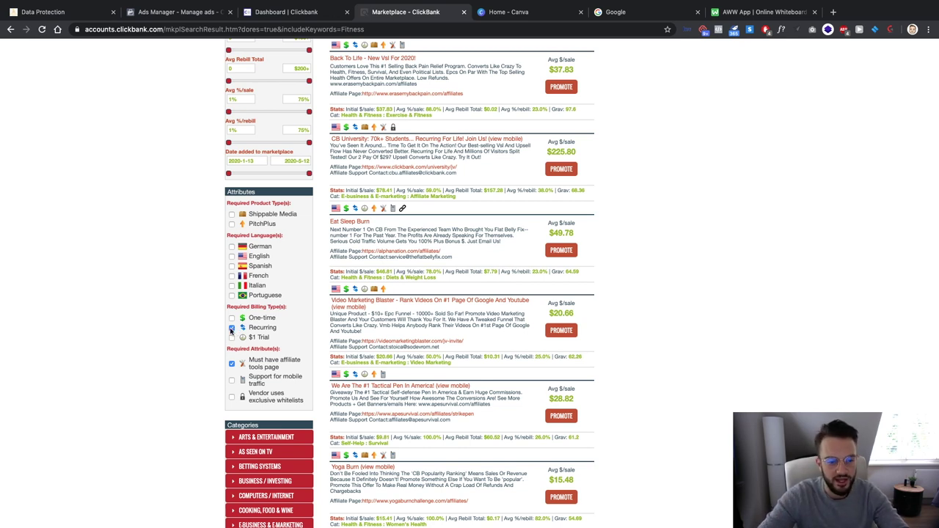
left_click(232, 328)
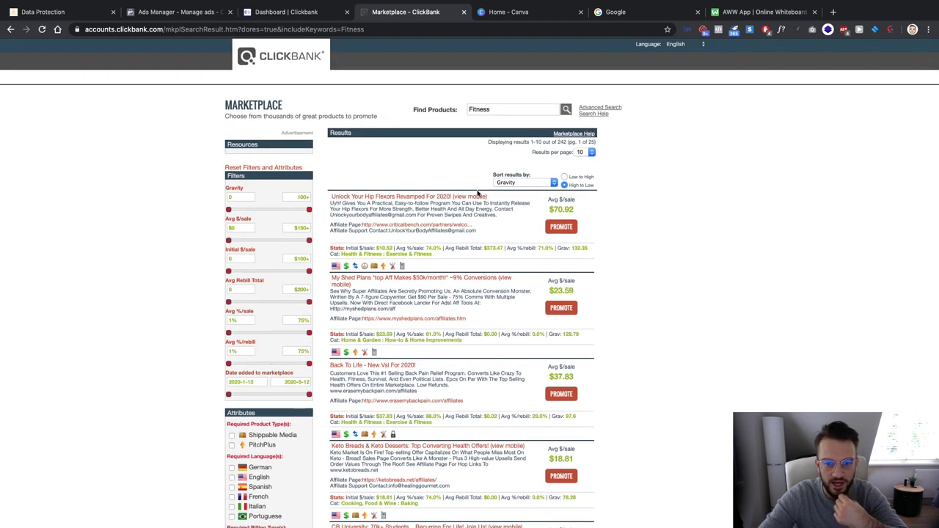
scroll(449, 297, "down", 6)
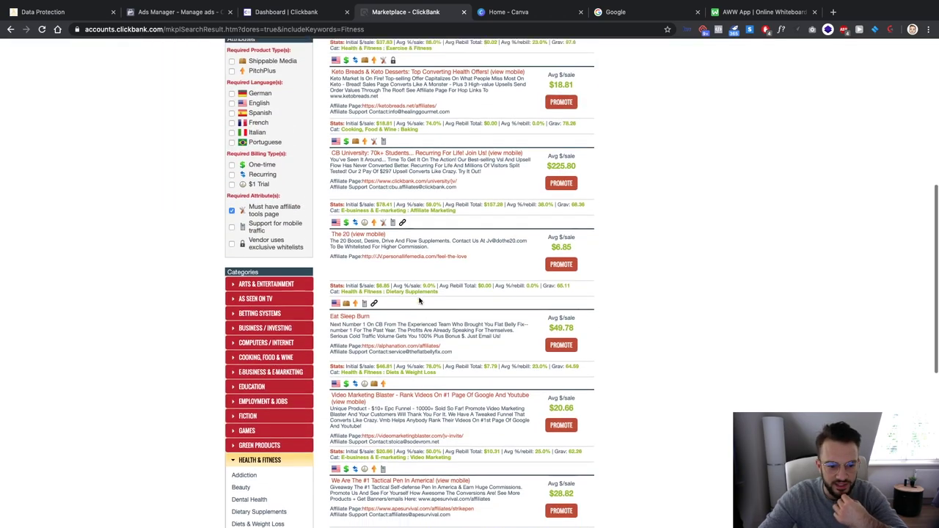
scroll(433, 279, "up", 6)
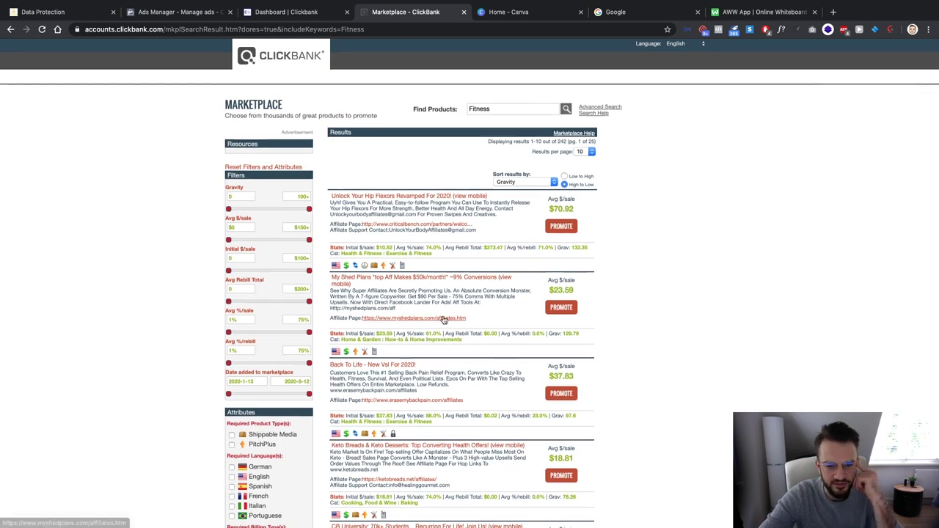
scroll(440, 317, "down", 3)
scroll(444, 319, "down", 5)
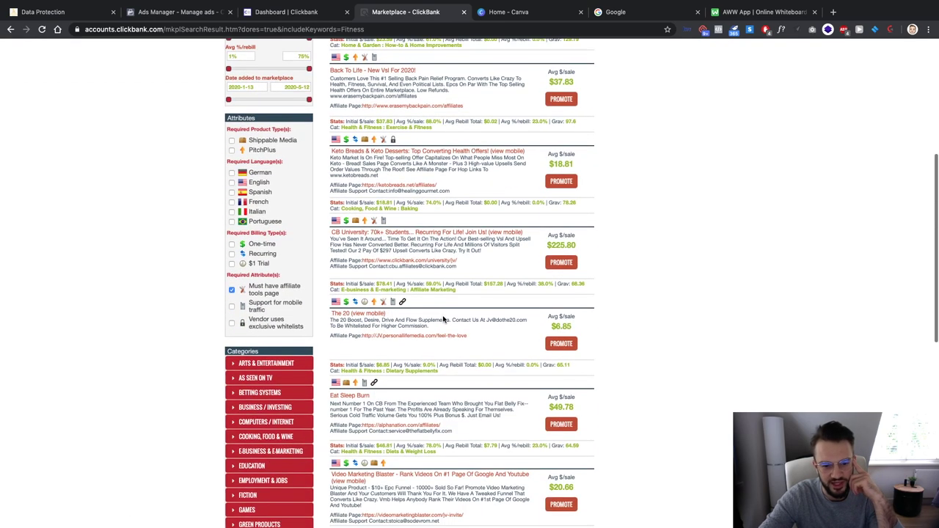
scroll(444, 319, "up", 10)
scroll(443, 319, "down", 1)
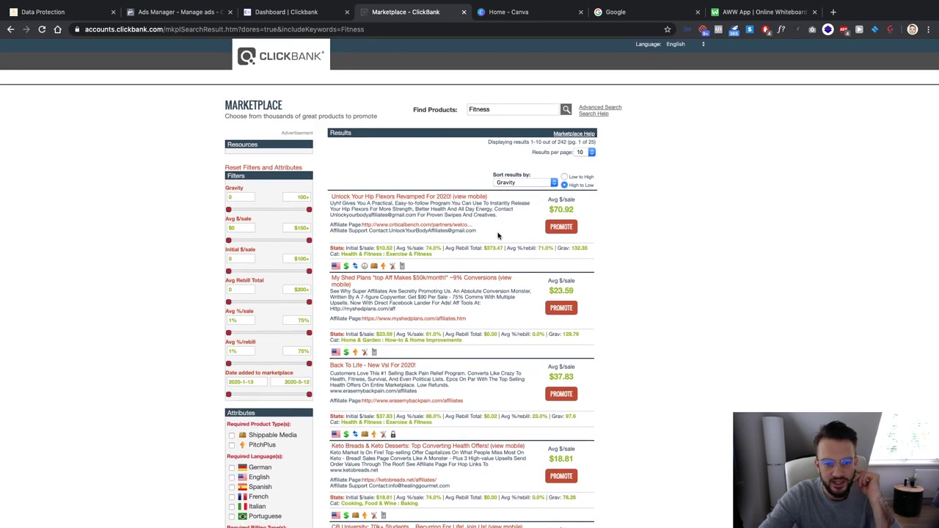
Open the top result, Unlock Your Hip Flexors Revamped For 2020!, in a new tab
right_click(382, 201)
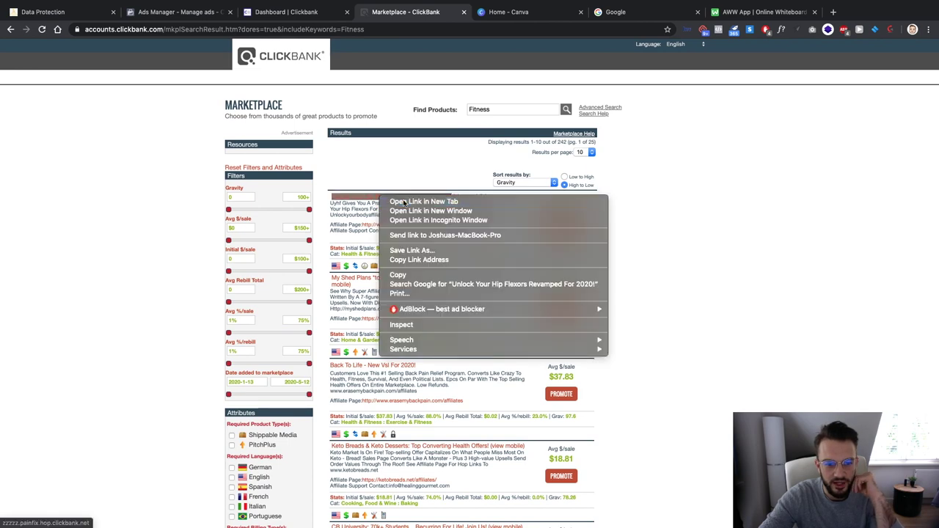
left_click(396, 202)
scroll(402, 220, "down", 3)
scroll(401, 221, "down", 1)
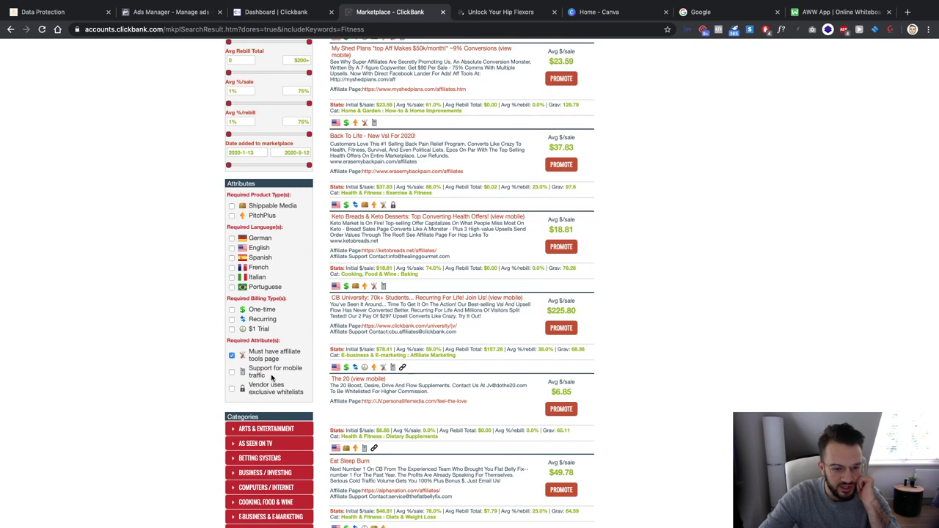
scroll(264, 330, "up", 1)
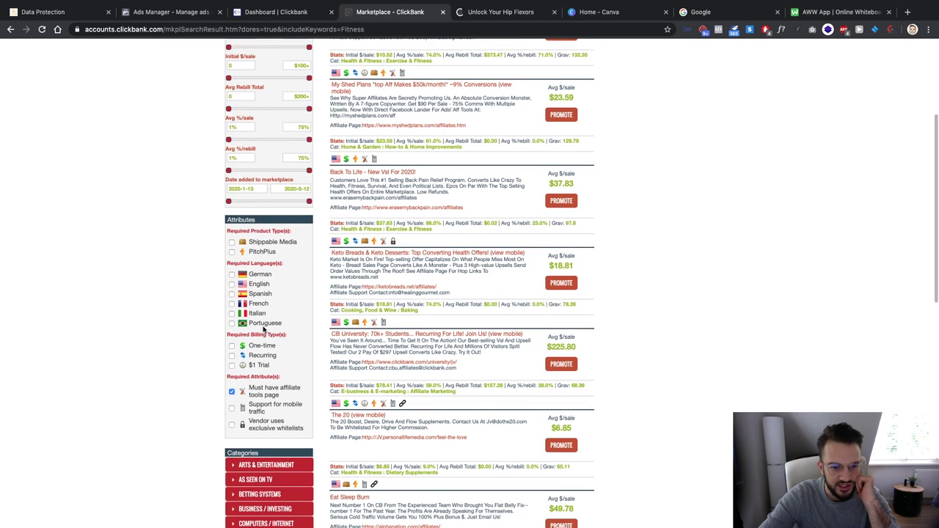
scroll(265, 329, "up", 10)
Switch to the Unlock Your Hip Flexors sales page and skim through its pitch
left_click(518, 12)
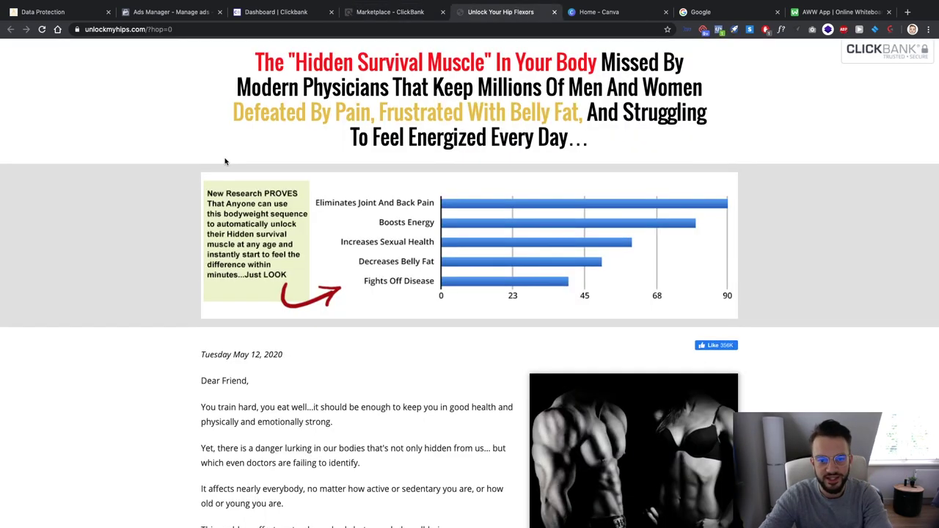
scroll(209, 176, "down", 4)
scroll(172, 179, "down", 15)
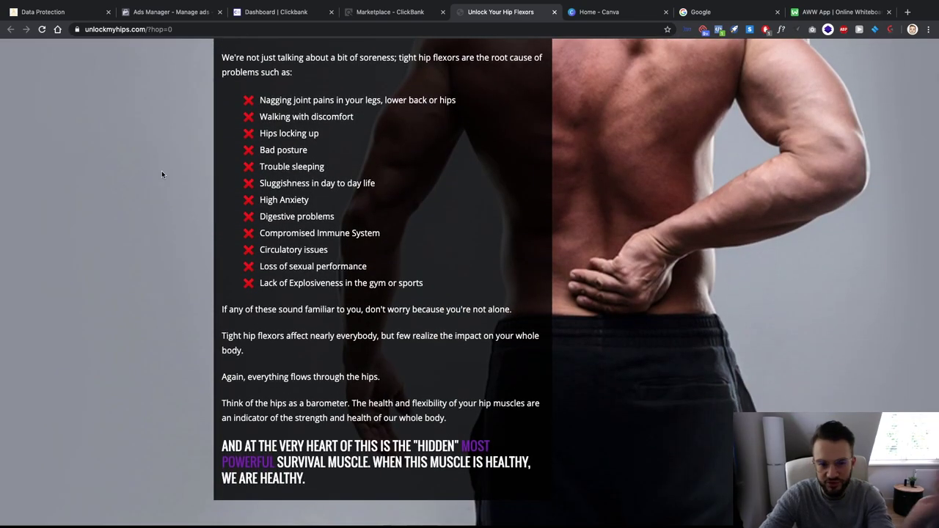
scroll(161, 170, "down", 5)
scroll(163, 174, "down", 20)
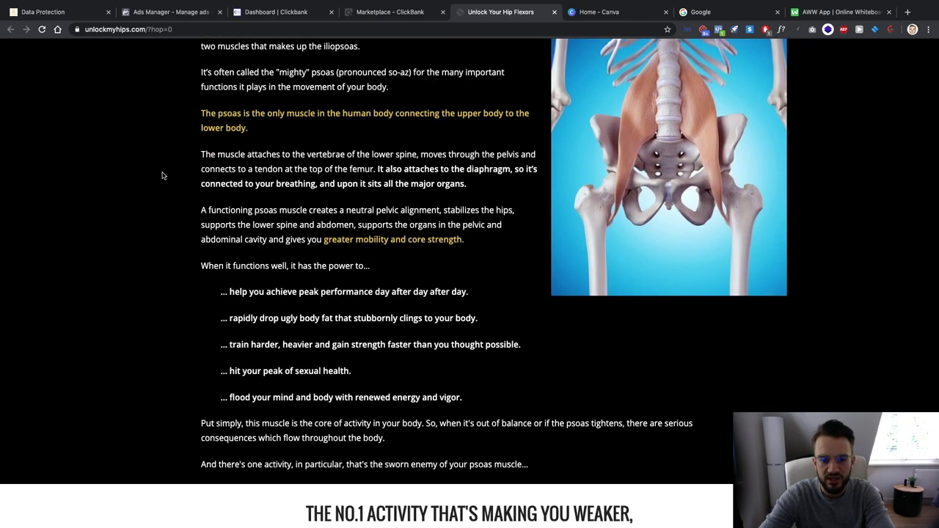
scroll(162, 177, "down", 8)
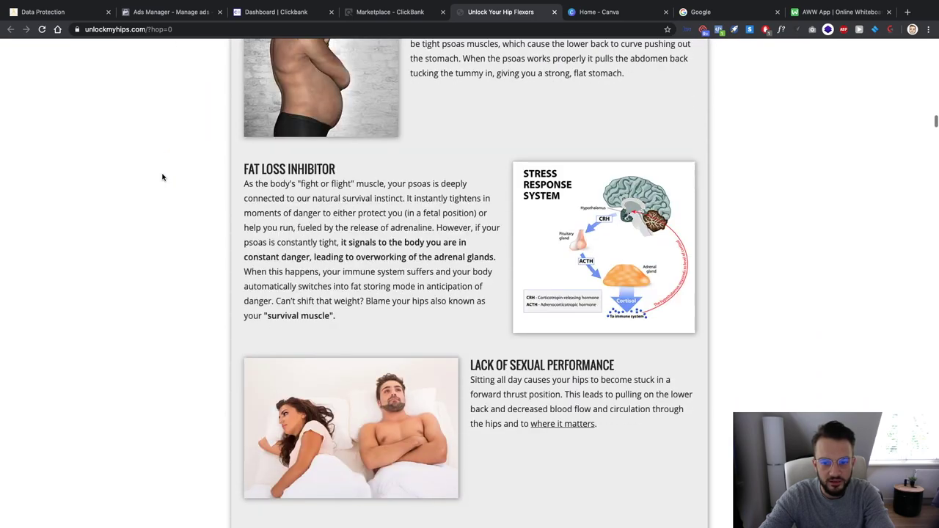
scroll(162, 176, "down", 9)
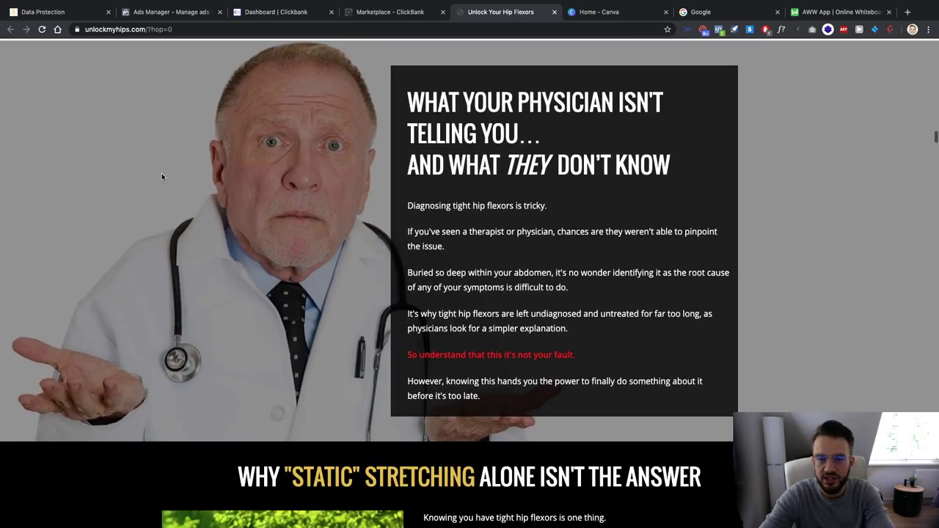
scroll(163, 176, "down", 10)
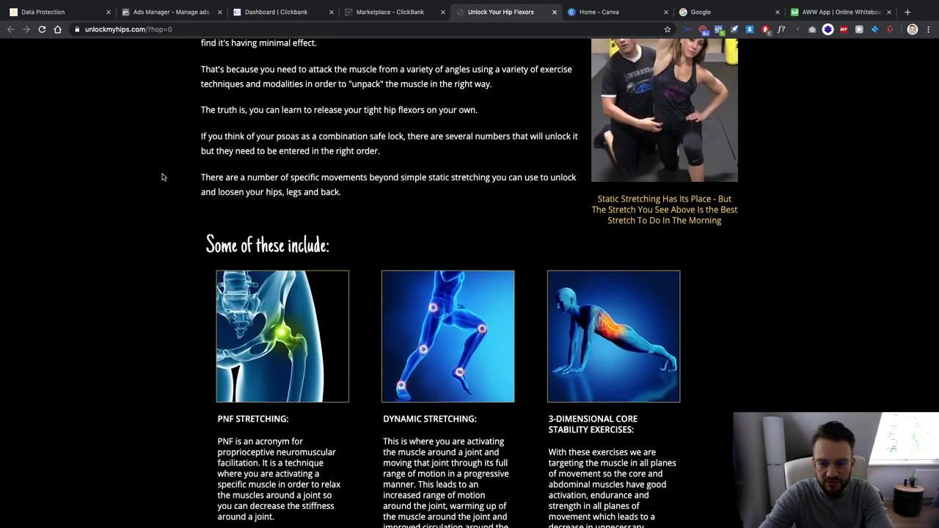
scroll(163, 176, "down", 12)
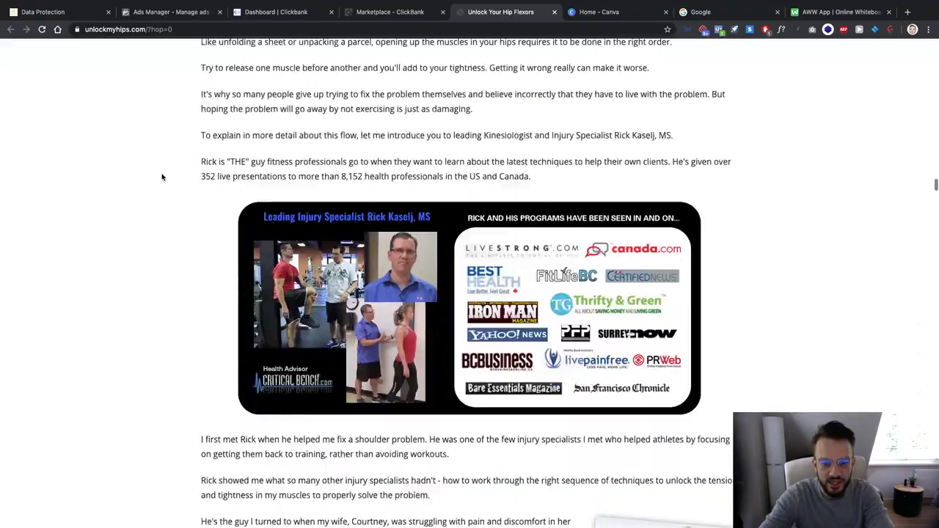
scroll(162, 178, "down", 15)
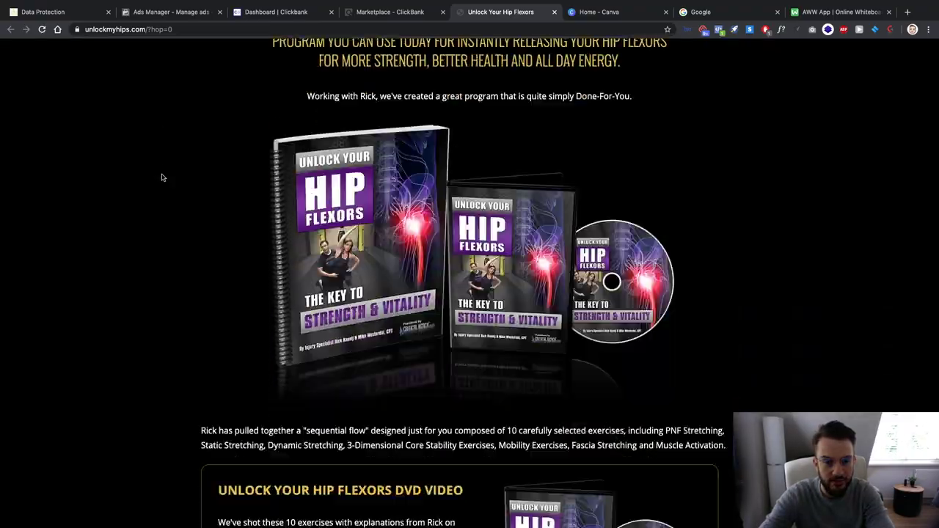
scroll(162, 178, "down", 15)
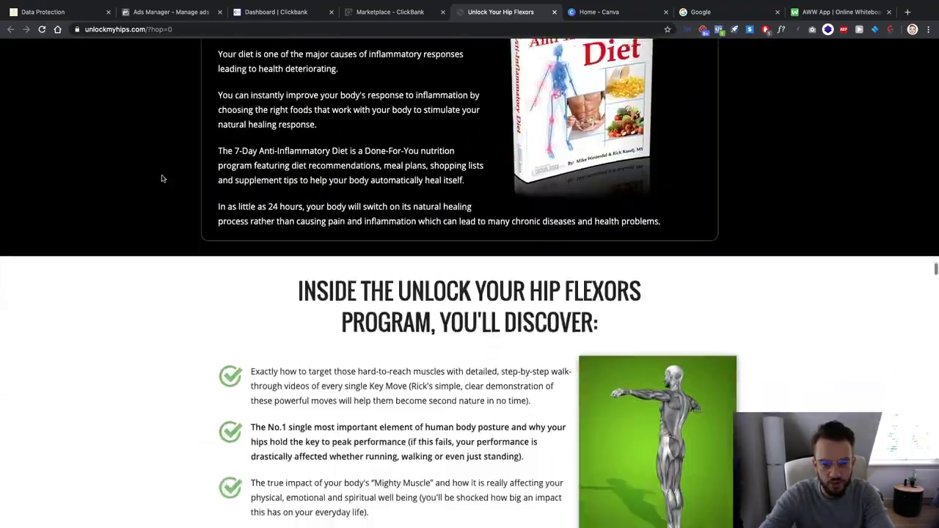
scroll(162, 177, "up", 6)
scroll(162, 177, "up", 20)
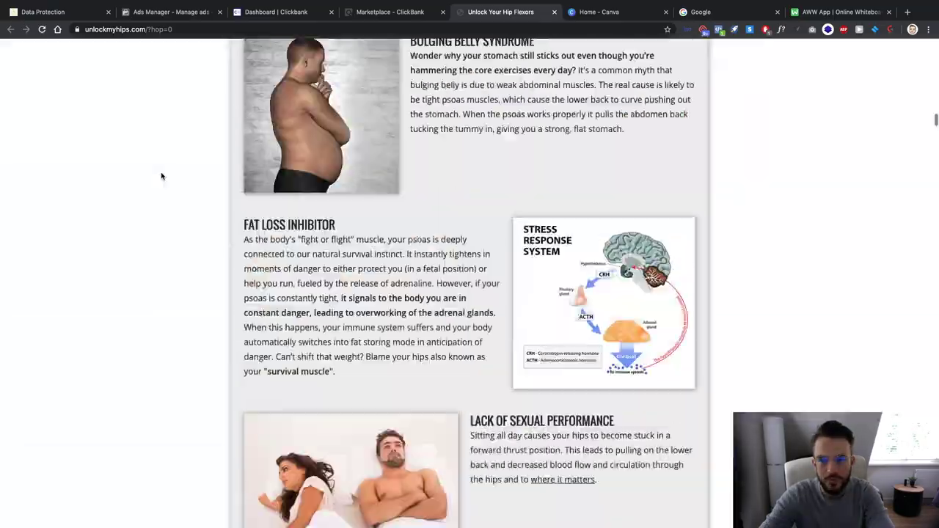
scroll(163, 175, "down", 1)
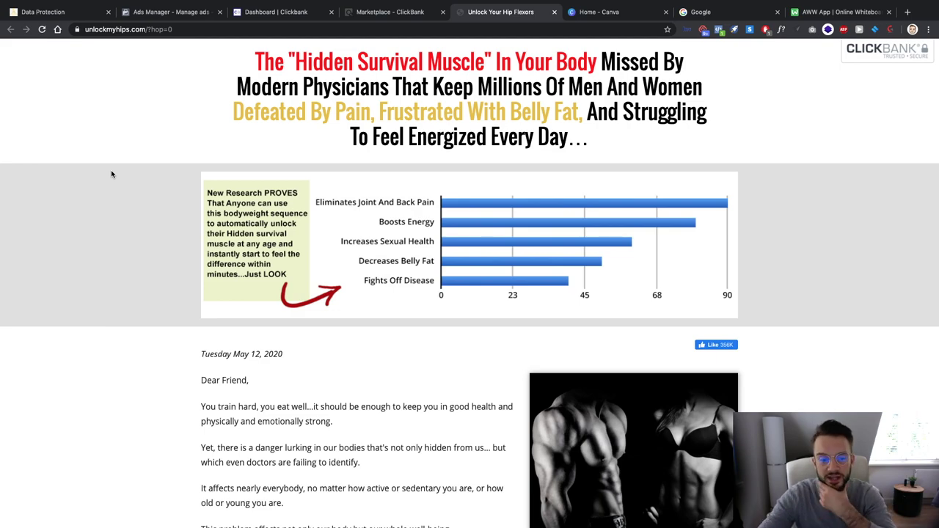
Scroll to the $40 OFF coupon offering the program at $10 instead of $50
scroll(136, 298, "down", 10)
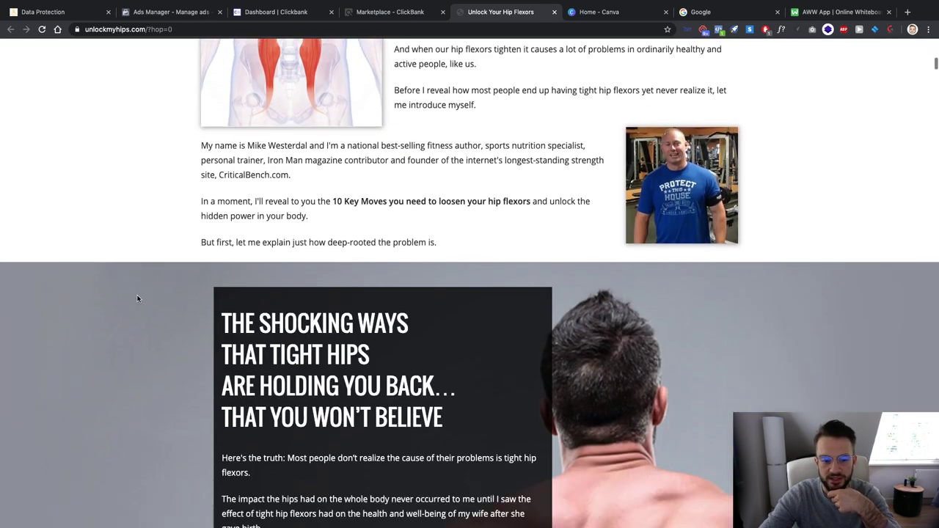
scroll(136, 298, "up", 10)
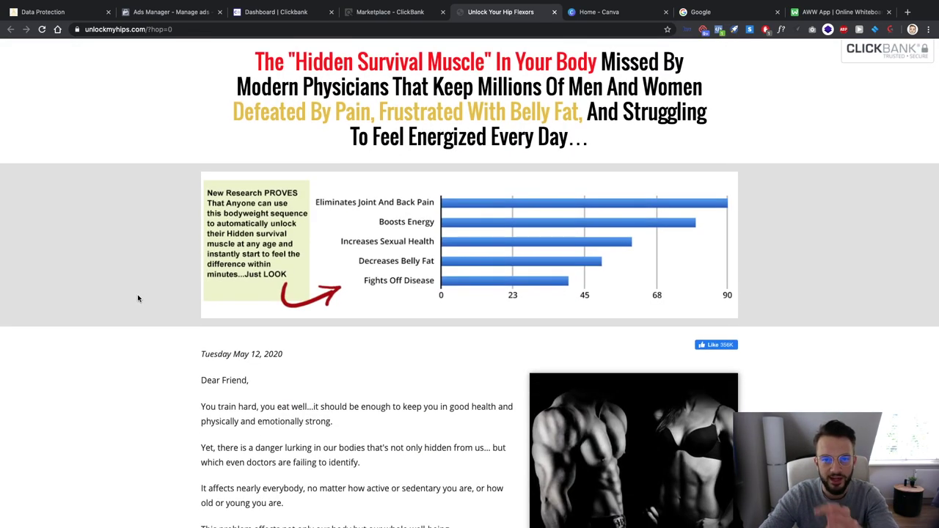
scroll(137, 298, "down", 12)
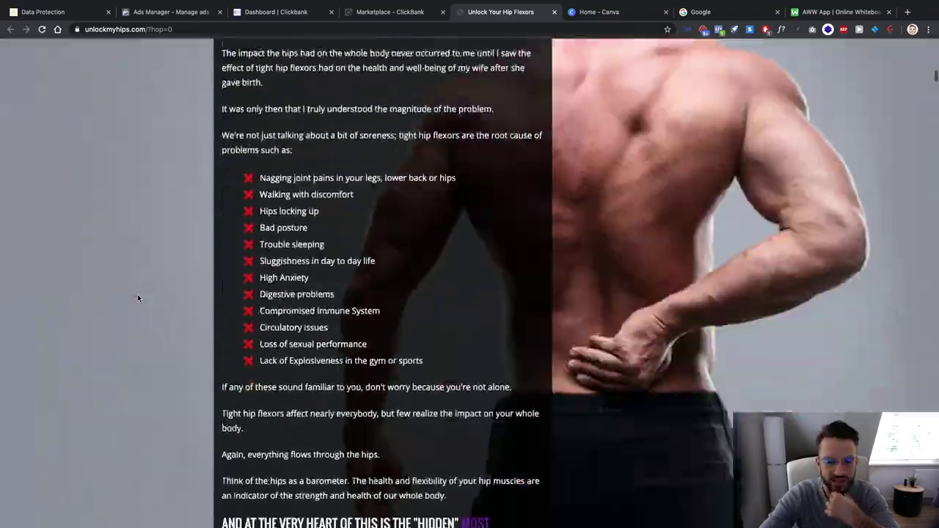
scroll(138, 298, "down", 15)
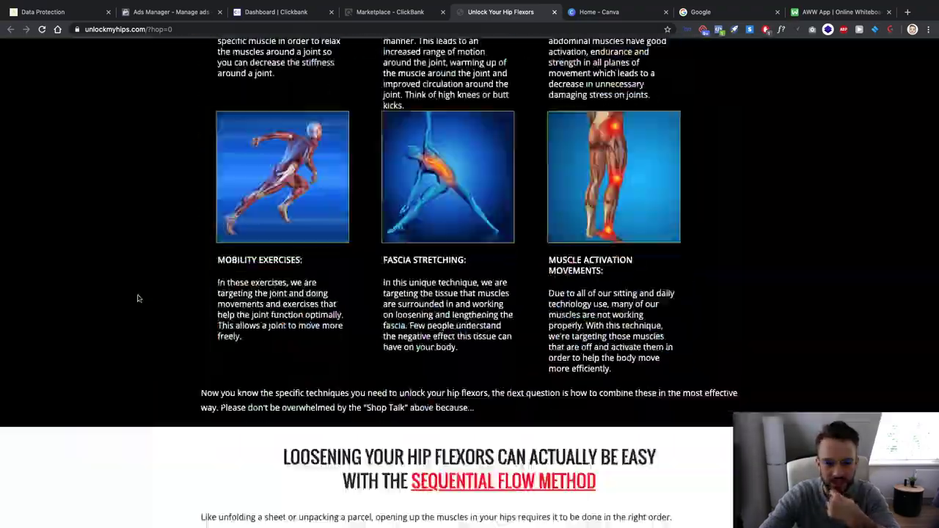
scroll(137, 298, "down", 20)
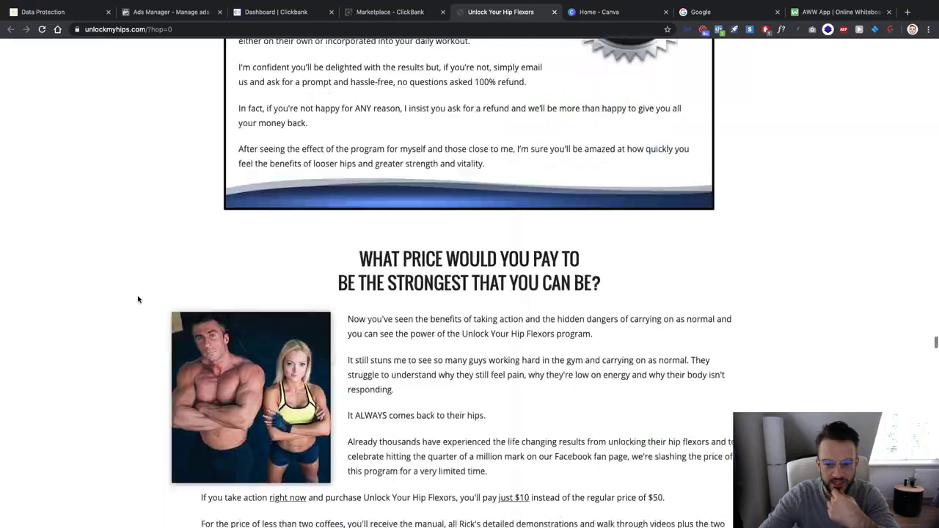
scroll(137, 298, "down", 15)
scroll(139, 299, "up", 6)
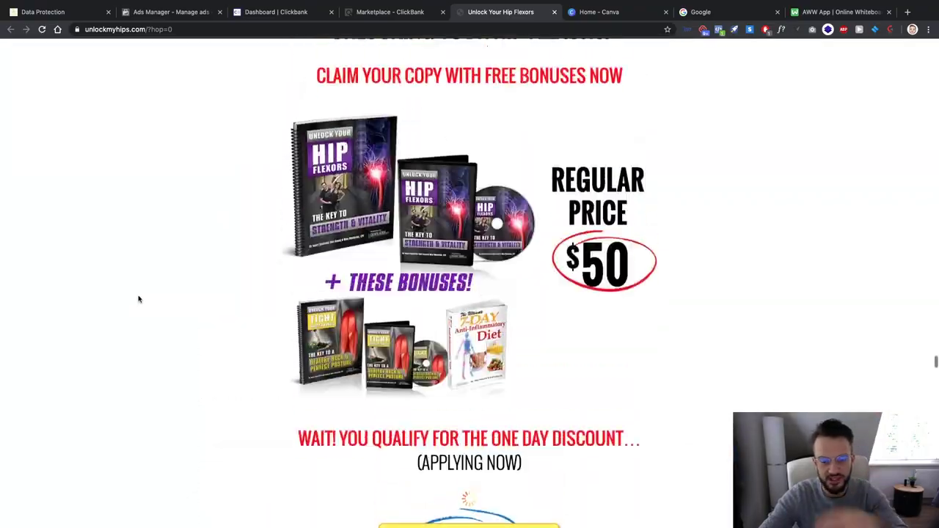
scroll(139, 299, "up", 1)
scroll(139, 298, "down", 13)
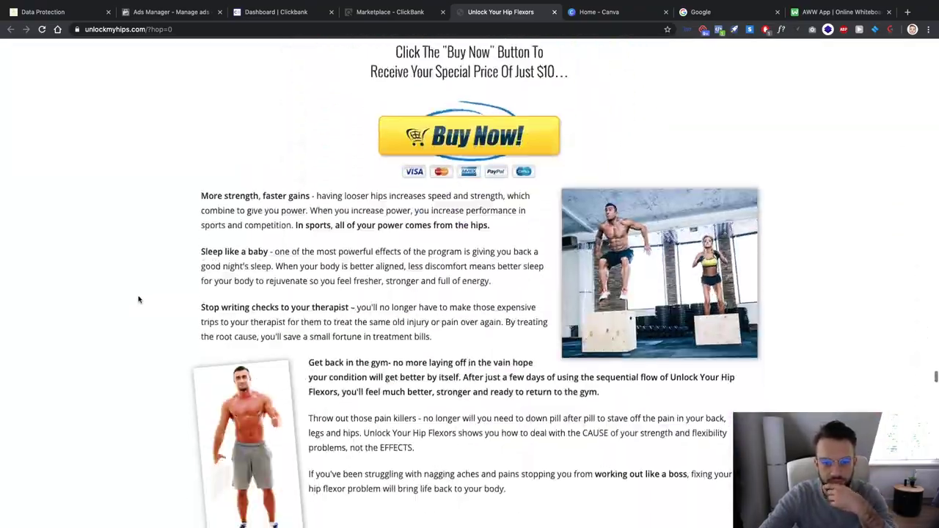
scroll(138, 299, "up", 15)
scroll(139, 299, "down", 12)
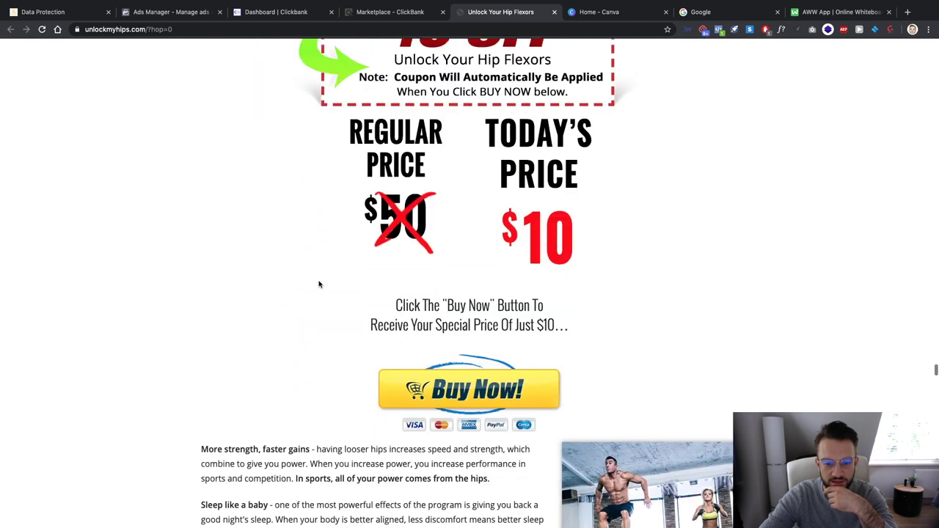
scroll(321, 281, "up", 3)
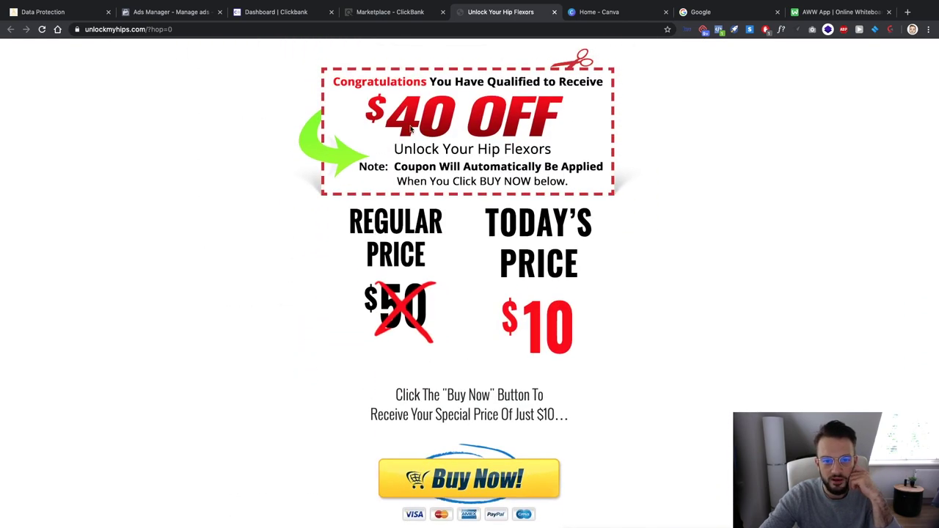
Open the $10.00 Unlock Your Hip Flexors checkout, review the order summary, and return to Marketplace
left_click(477, 482)
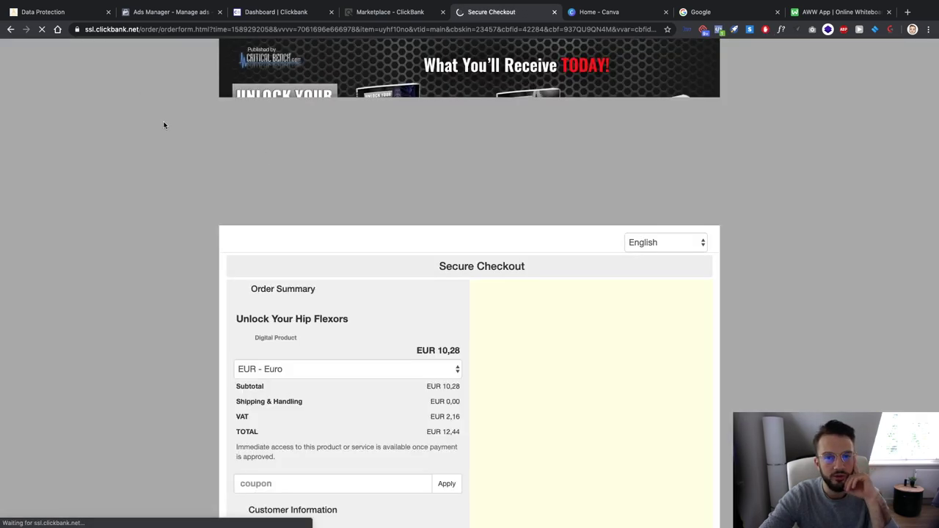
scroll(287, 215, "down", 2)
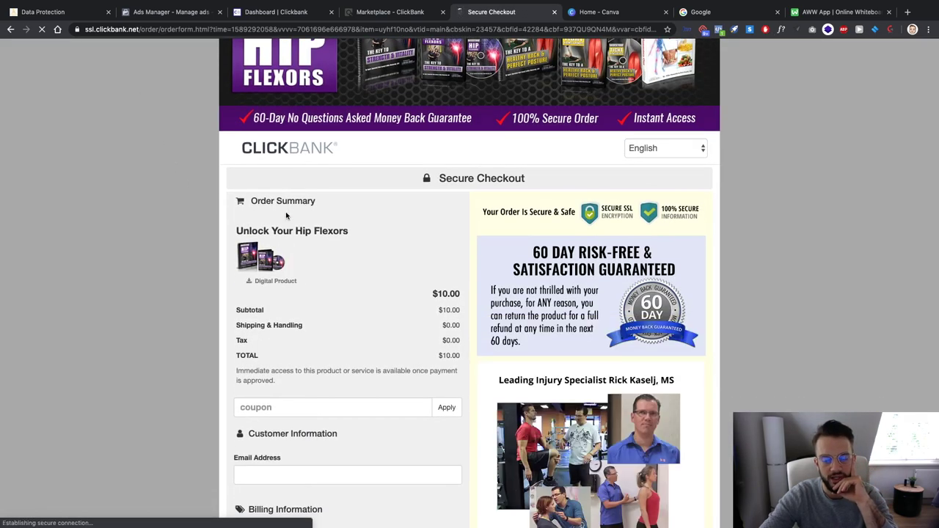
scroll(286, 215, "up", 2)
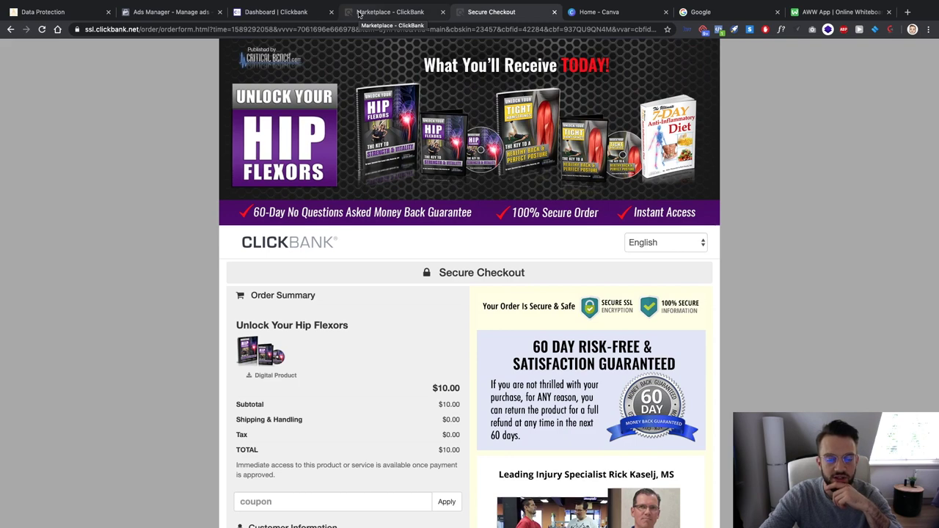
left_click(359, 13)
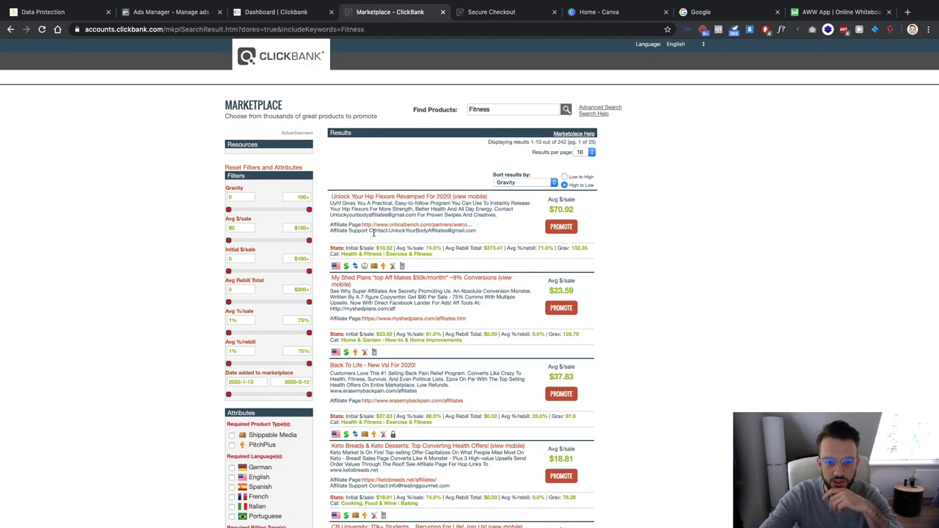
Try generating HopLinks for the top Fitness product with an empty nickname, then go to the dashboard
left_click(562, 227)
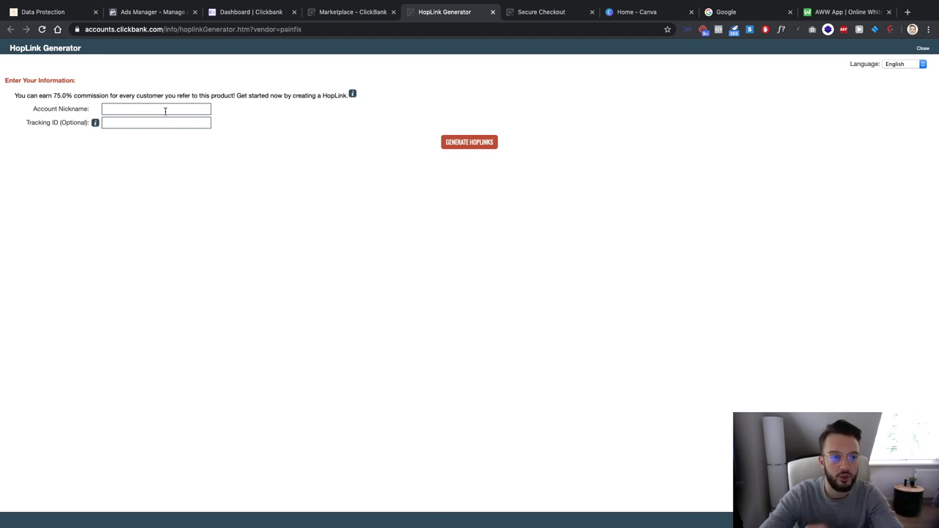
left_click(165, 111)
left_click(137, 190)
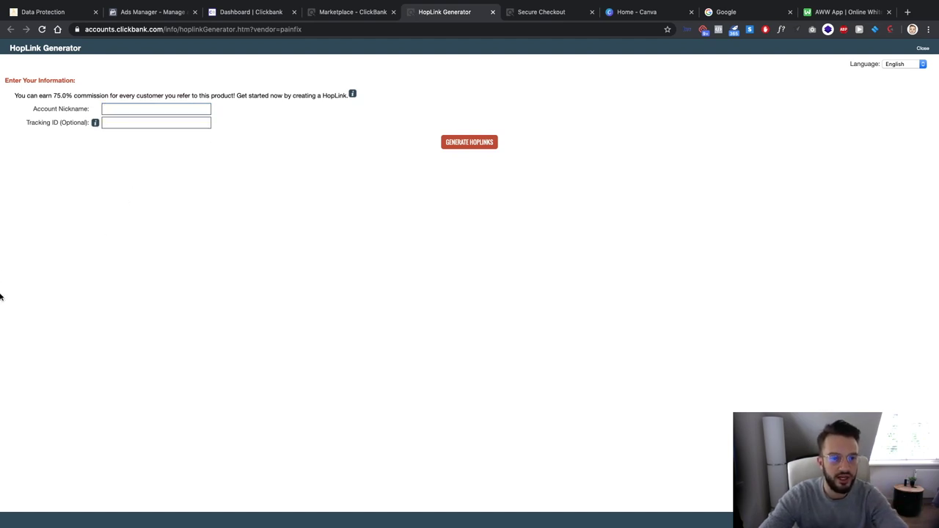
left_click(119, 109)
left_click(44, 191)
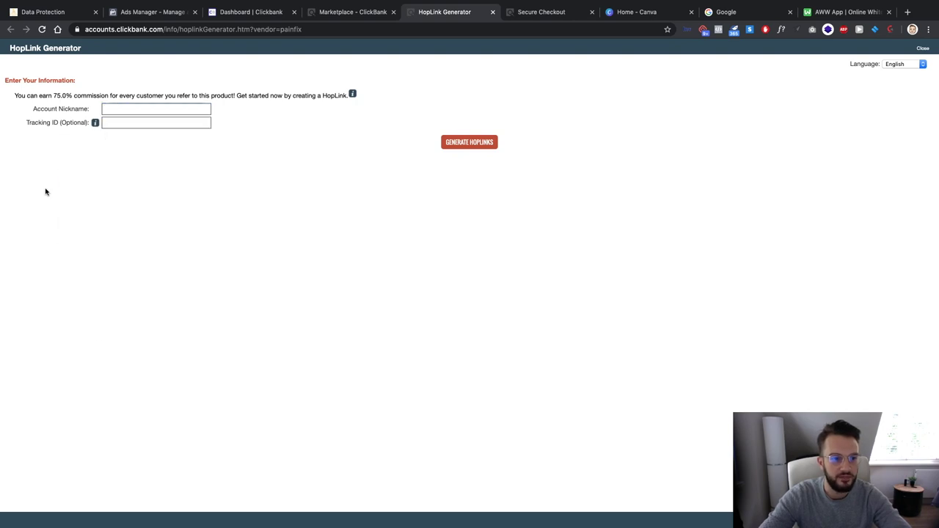
mouse_move(351, 97)
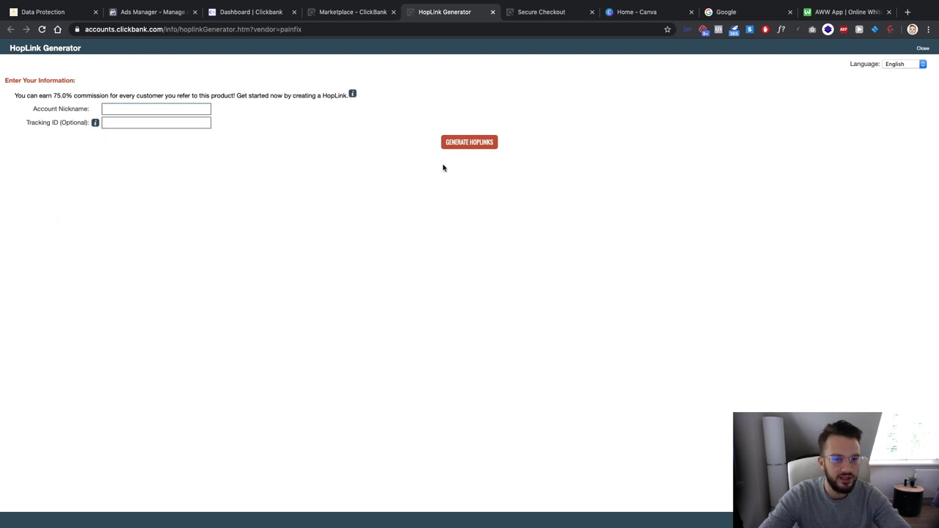
mouse_move(96, 124)
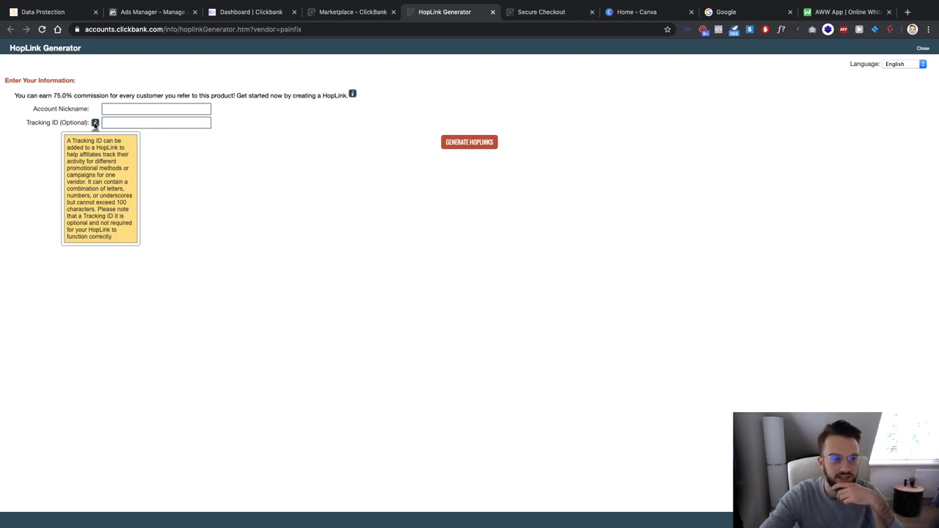
left_click(465, 147)
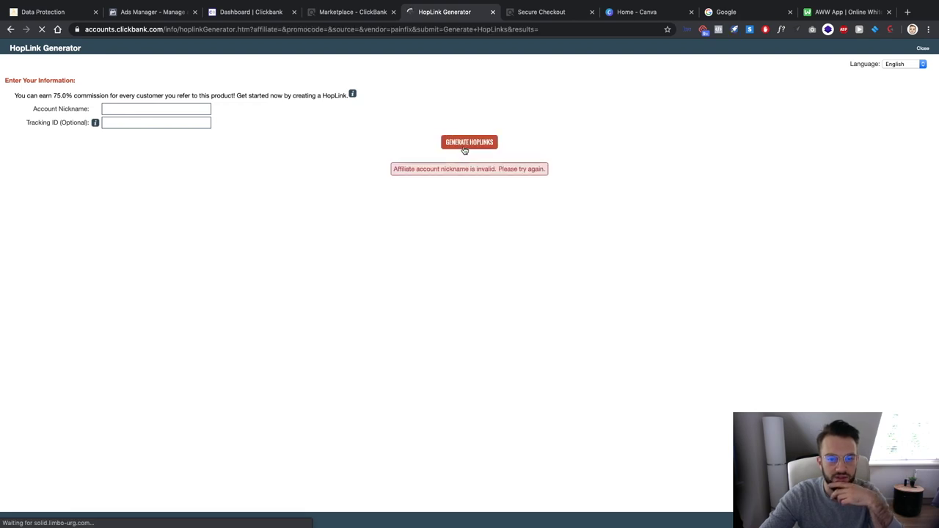
left_click(353, 13)
left_click(254, 12)
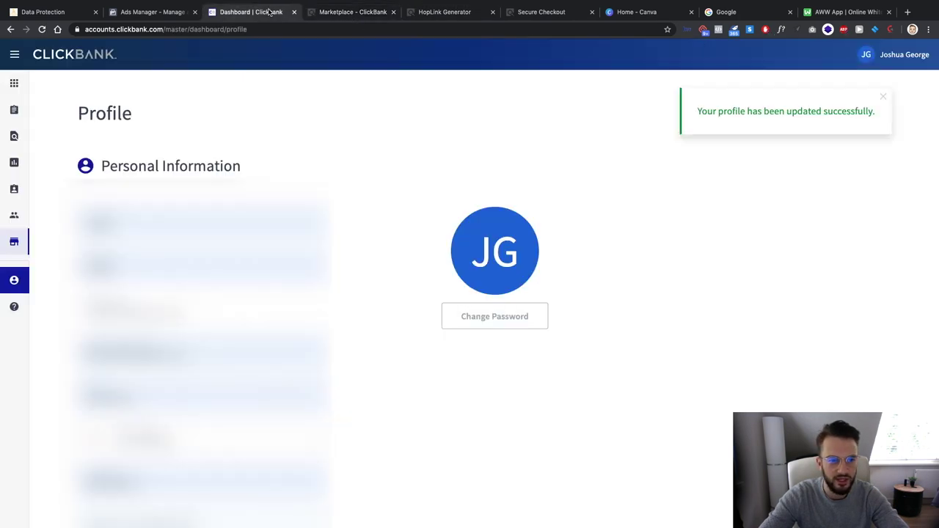
Go to Manage Account Nicknames and start a new account with Affiliate as the type
left_click(14, 191)
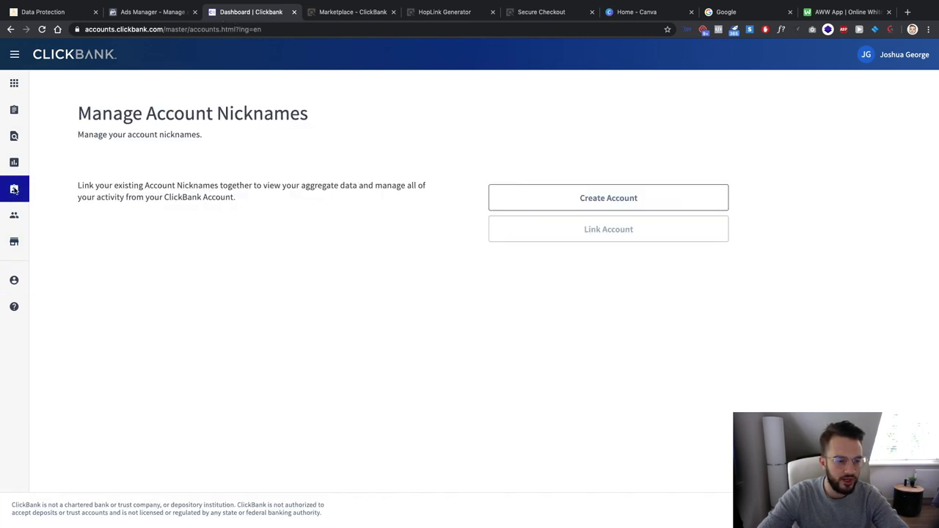
left_click(14, 215)
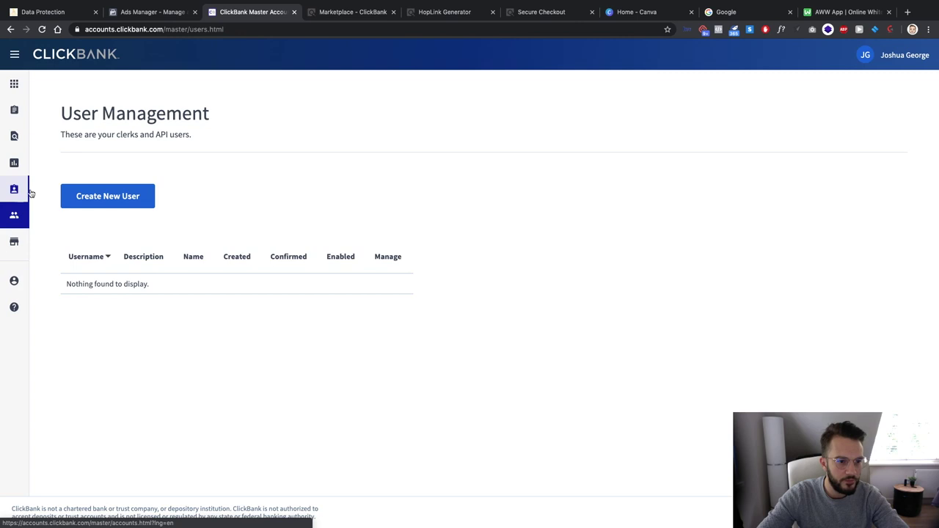
left_click(13, 192)
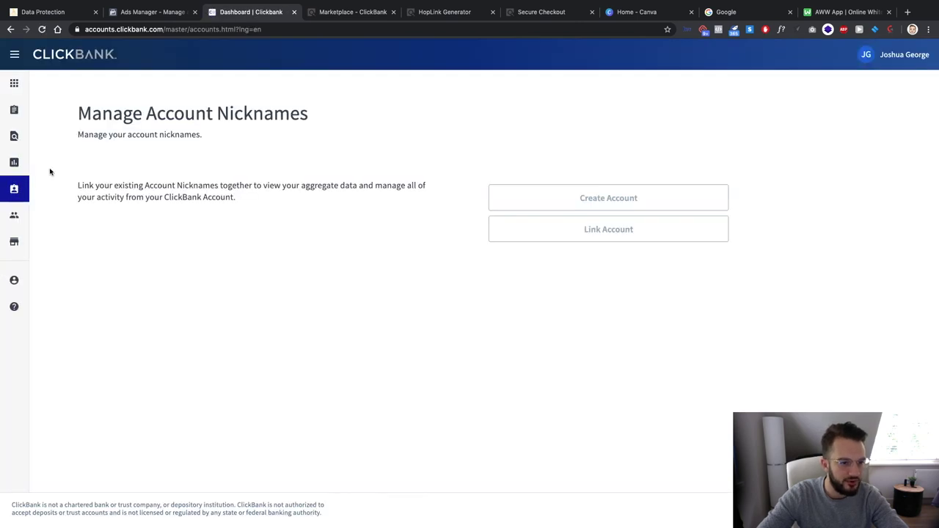
left_click(604, 199)
left_click(373, 139)
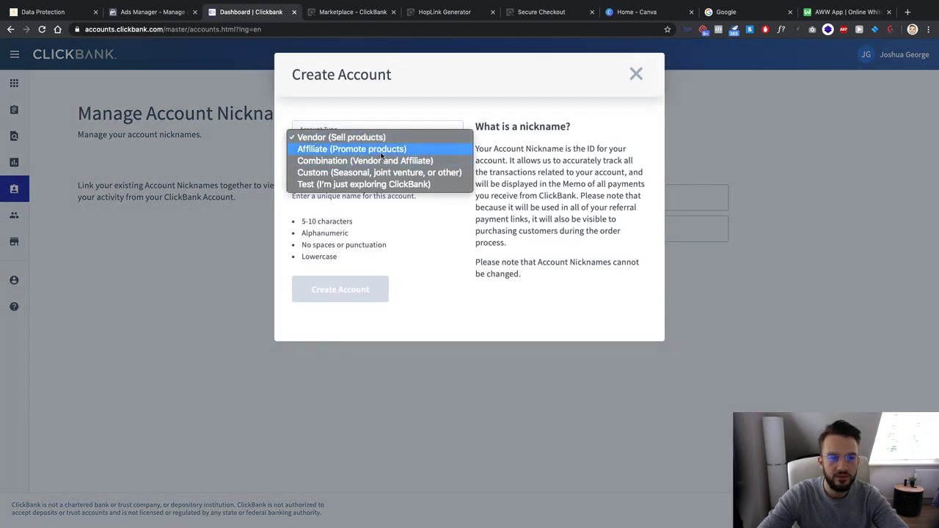
left_click(369, 149)
left_click(365, 144)
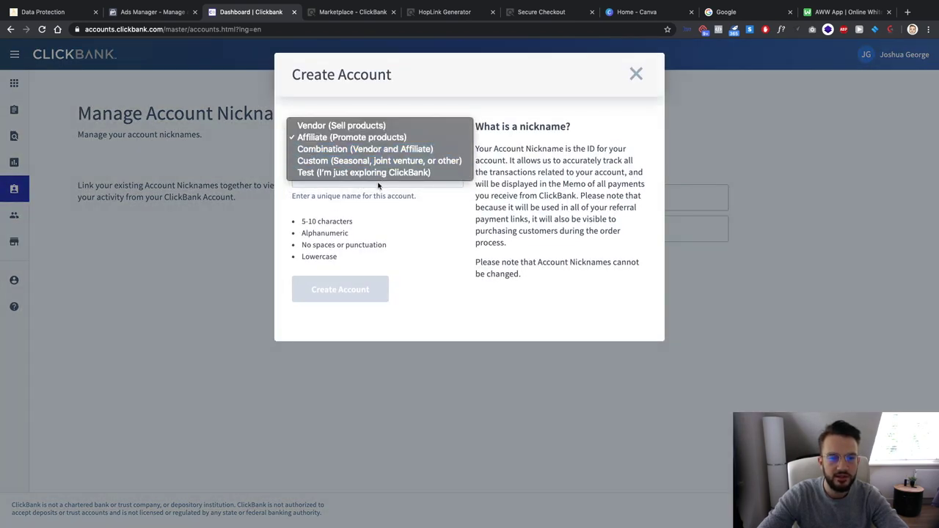
left_click(421, 204)
Try several nickname candidates, deleting the already-taken ones, then close the form
left_click(356, 174)
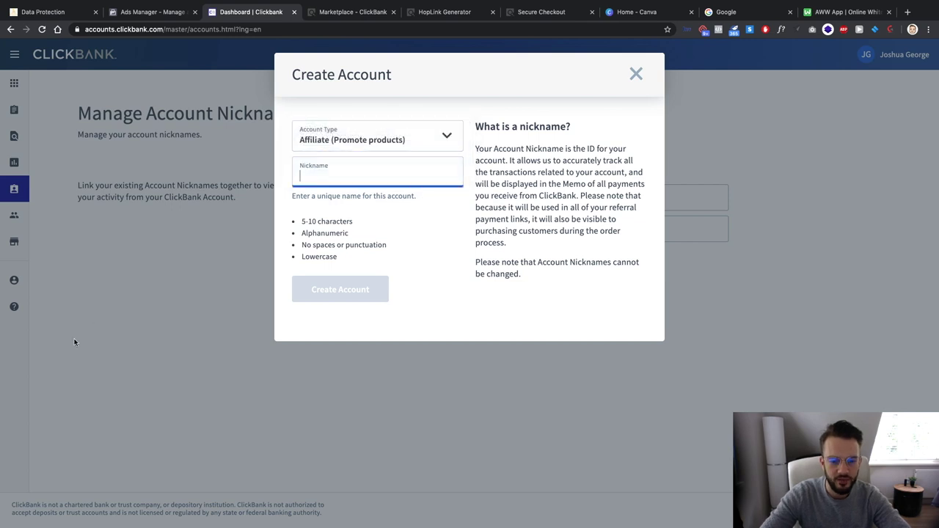
type("d")
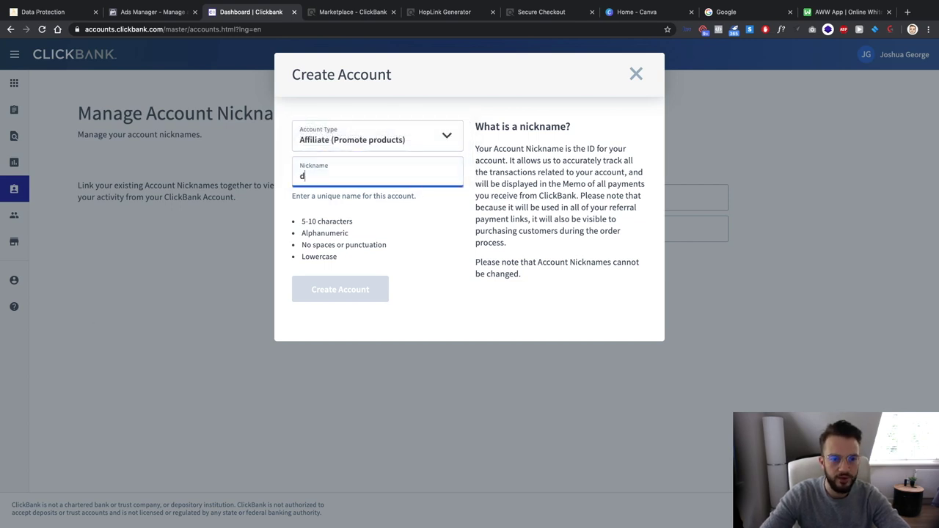
type("monstrat")
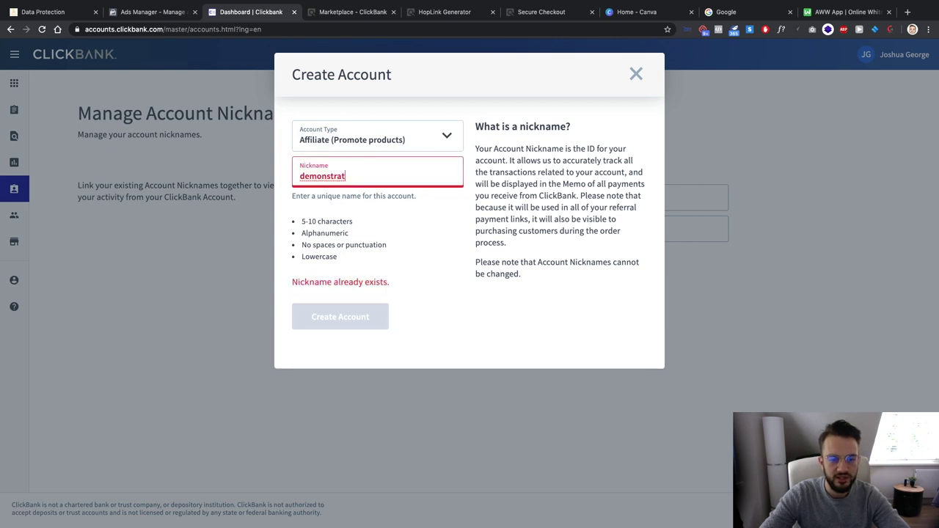
key("super+a")
key("BackSpace")
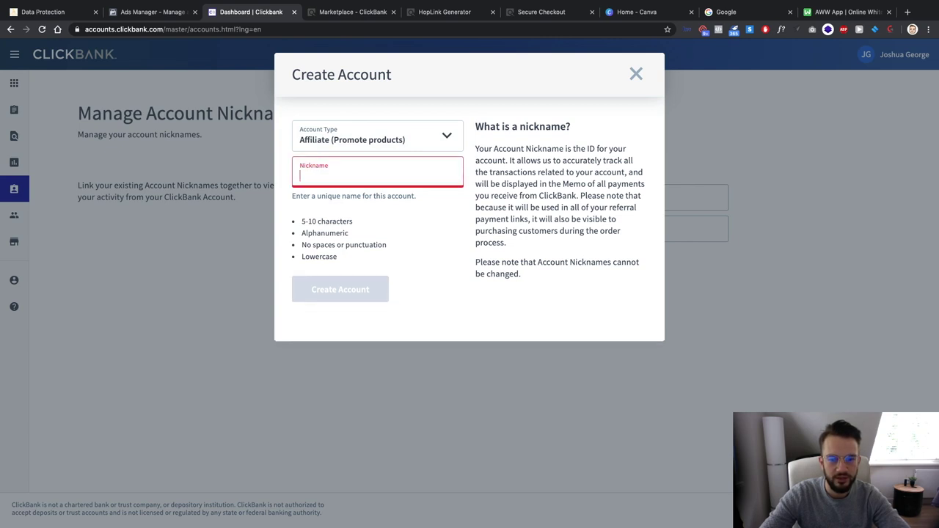
type("georgej")
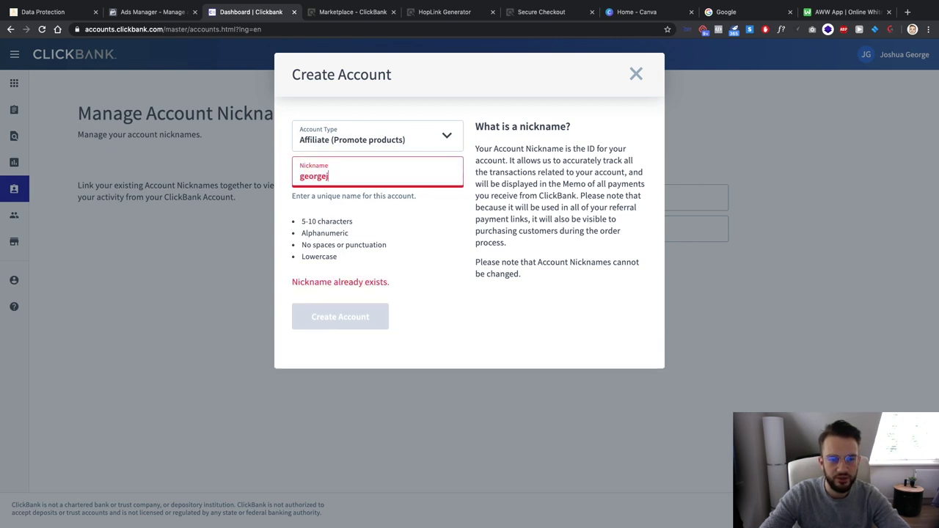
type("d")
key("BackSpace")
key("BackSpace")
key("BackSpace")
key("BackSpace")
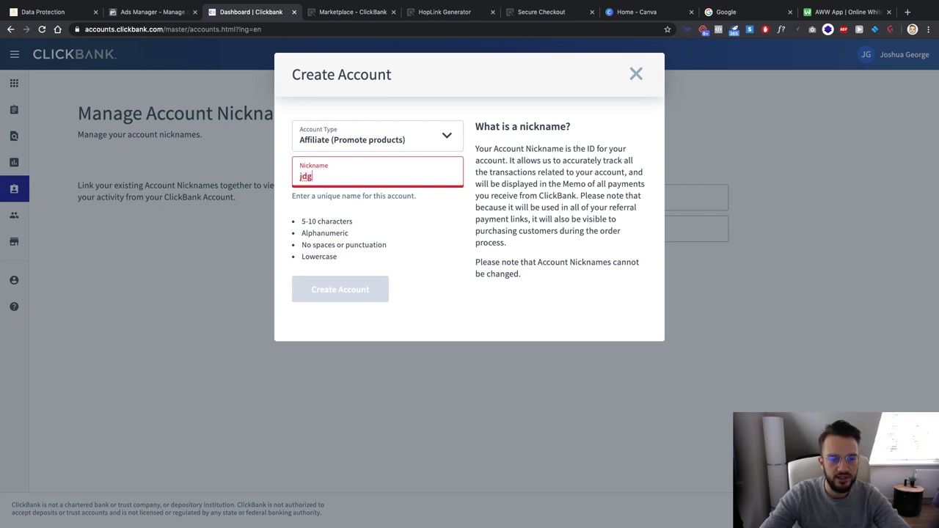
type("jdg2020")
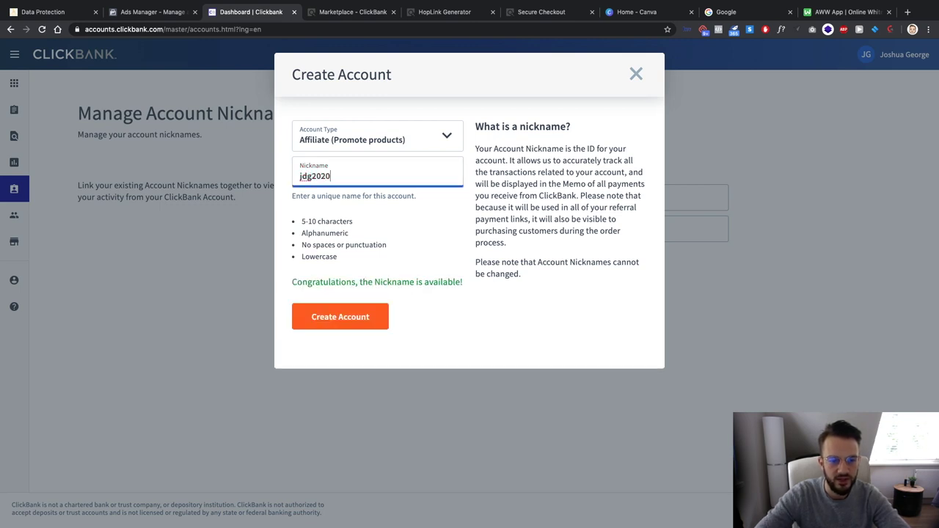
left_click(318, 413)
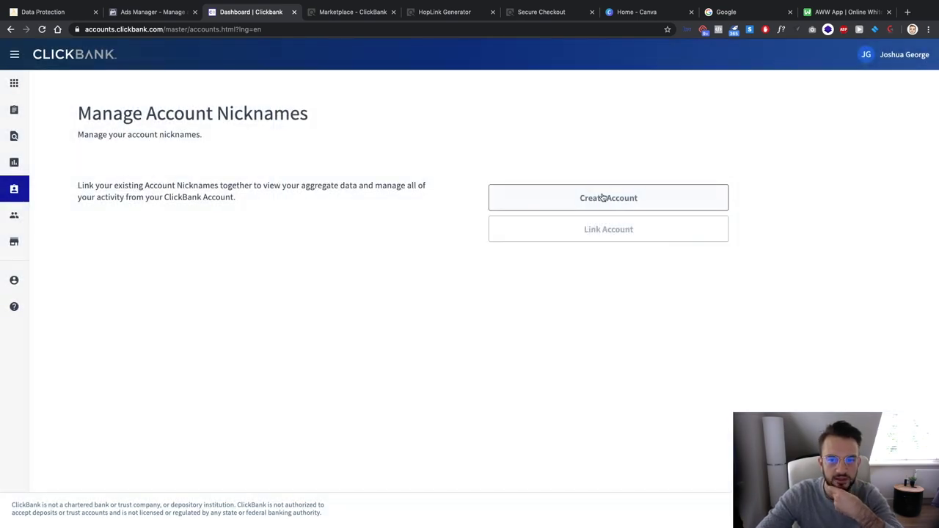
Create the Affiliate account with an available nickname and open its new nickname page
left_click(608, 198)
left_click(344, 139)
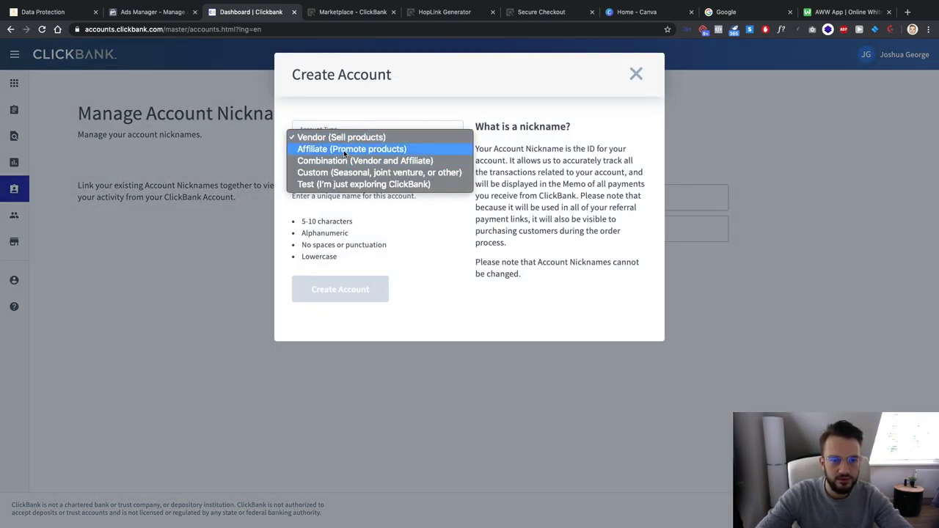
left_click(346, 150)
left_click(343, 170)
type("jd")
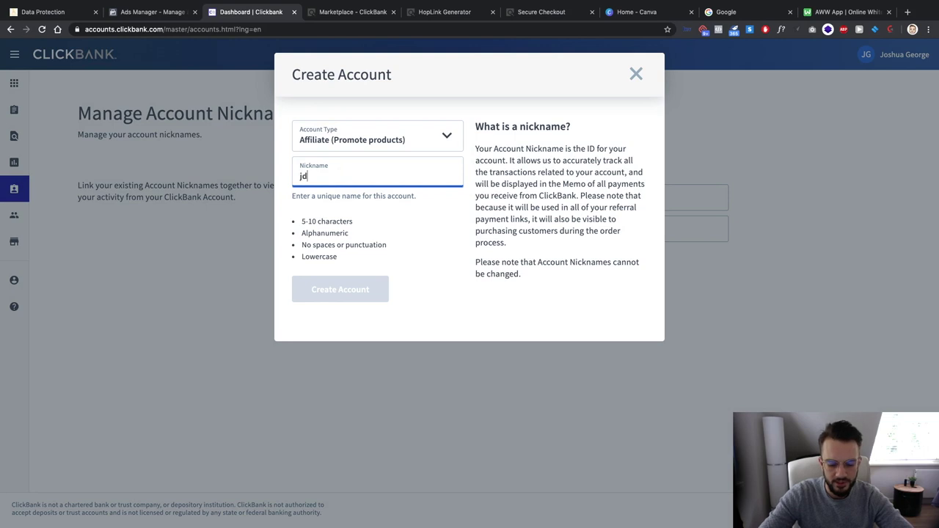
type("g2020")
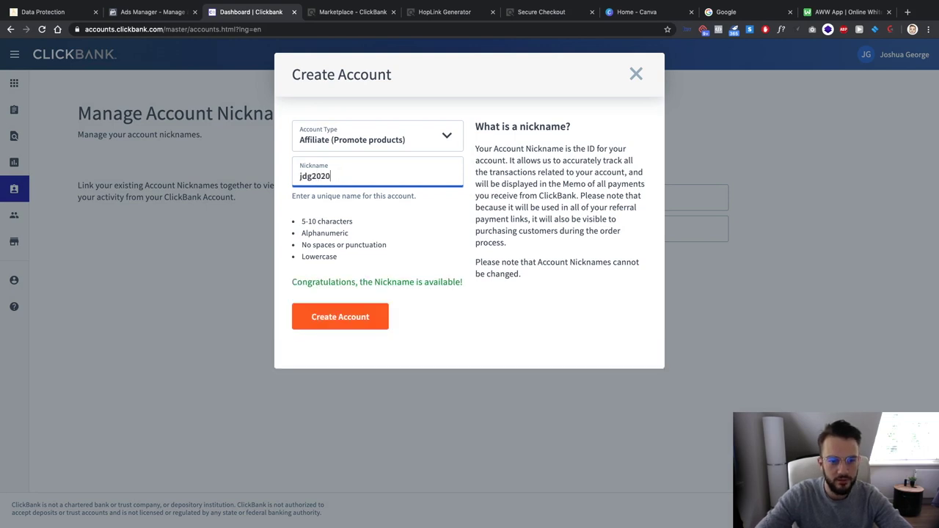
left_click(340, 317)
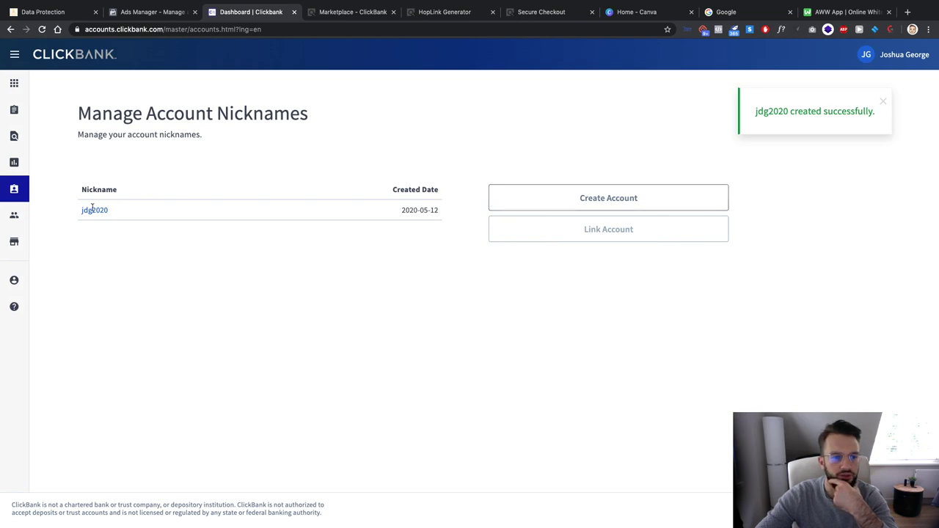
left_click(94, 210)
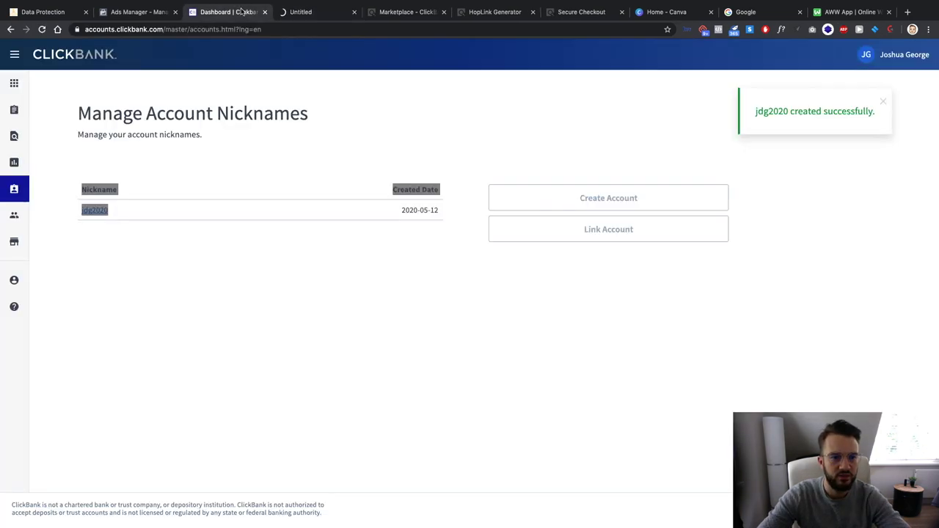
Generate a HopLink for the top product with the new affiliate nickname and select its URL
left_click(421, 15)
left_click(496, 13)
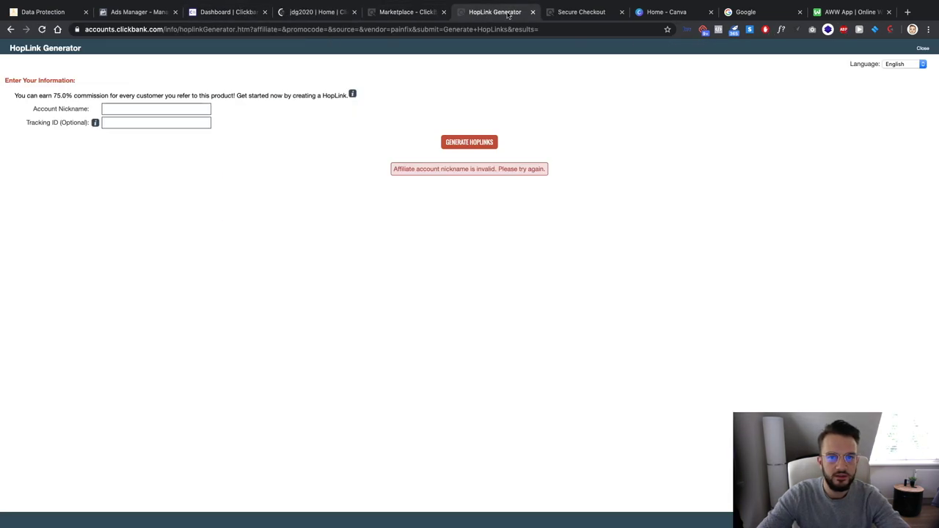
left_click(120, 109)
type("jdg2020")
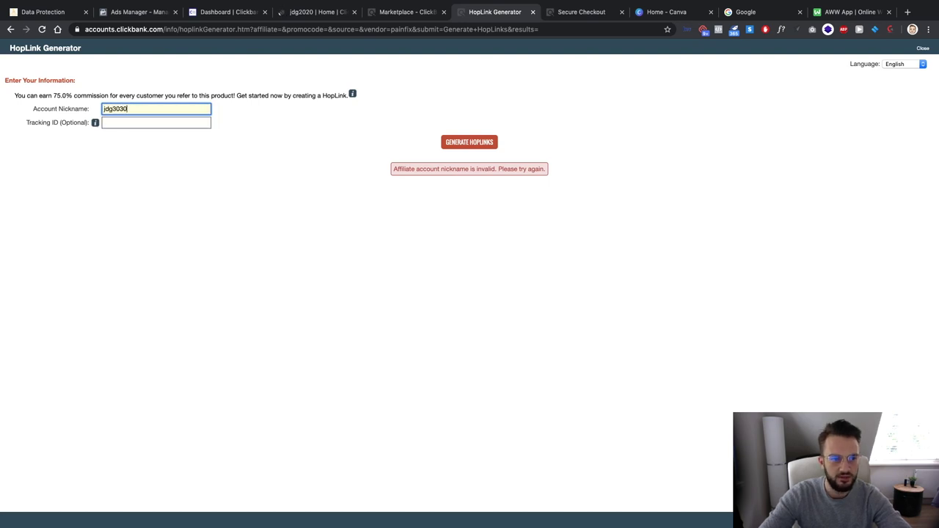
left_click(466, 142)
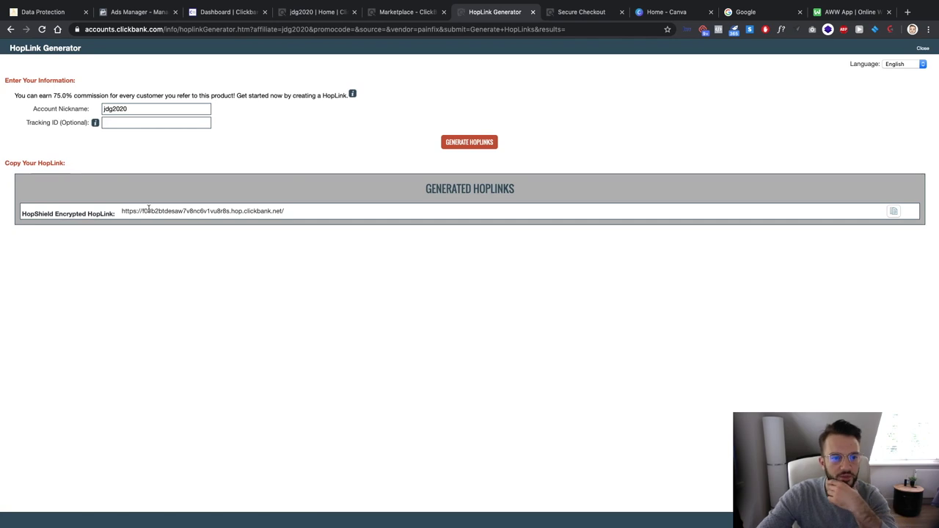
left_click_drag(122, 210, 313, 213)
key("super+c")
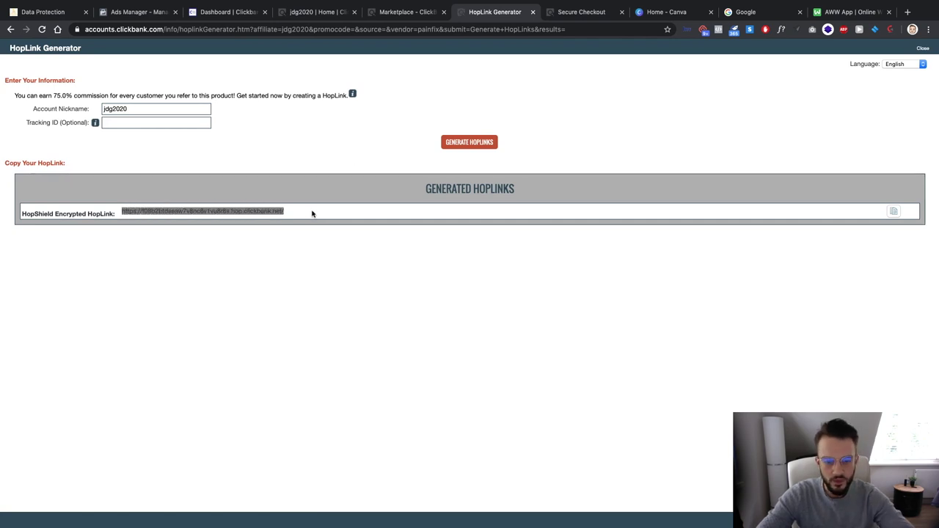
Paste the HopLink into the checkout tab's address bar to load the Unlock Your Hip Flexors page
left_click(581, 12)
left_click(533, 29)
key("super+v")
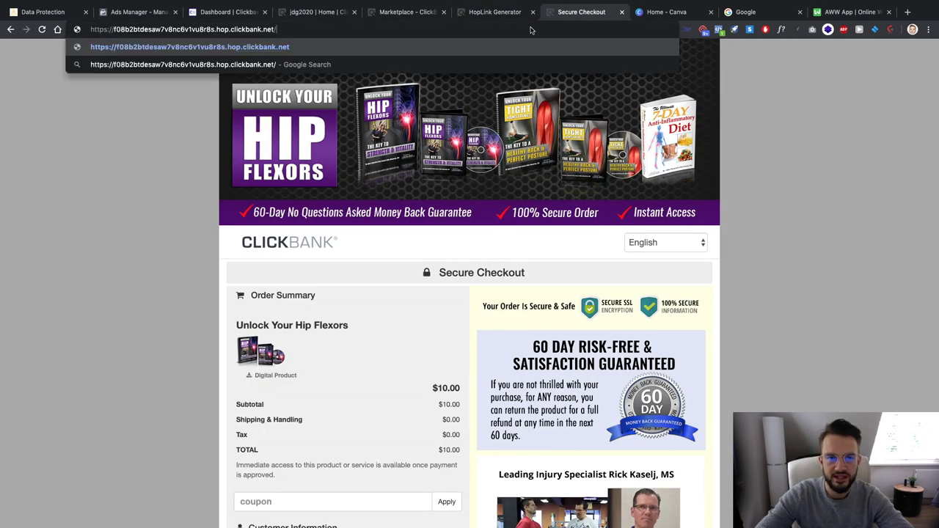
key("Return")
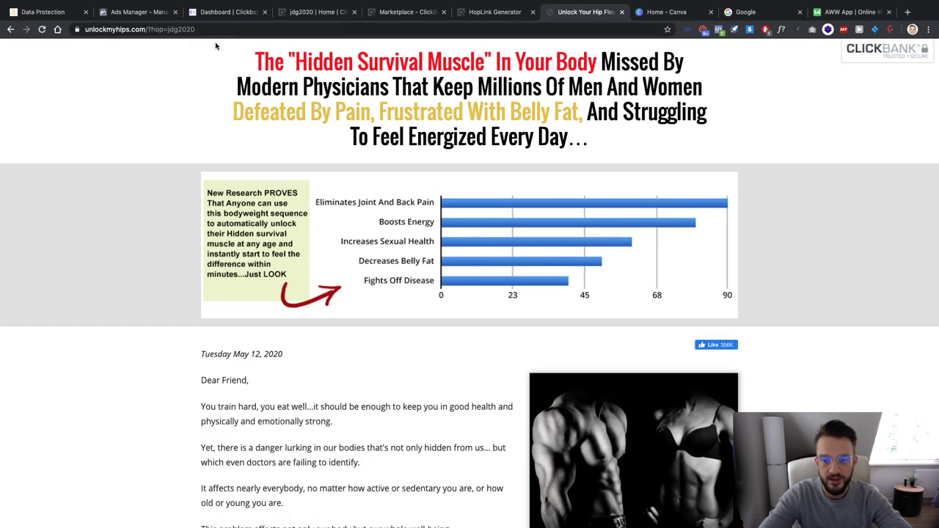
scroll(229, 102, "down", 20)
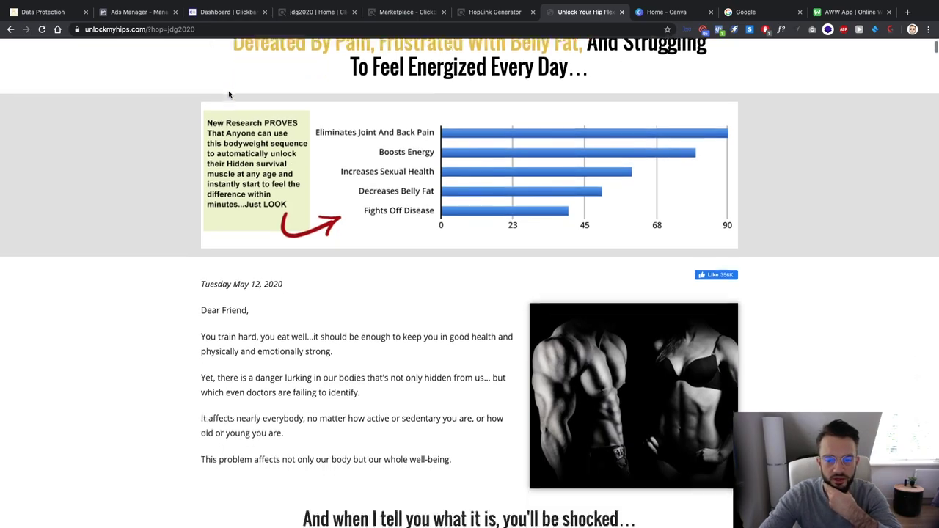
scroll(229, 102, "up", 20)
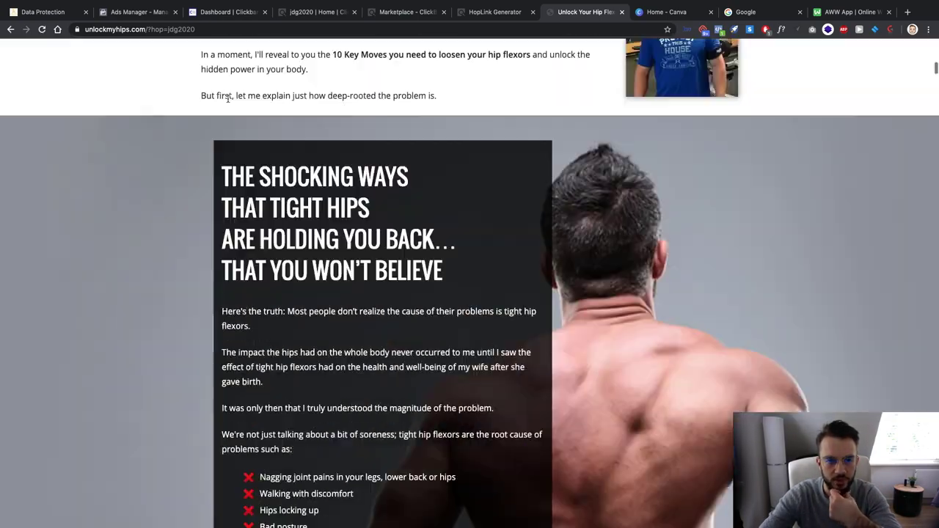
Filter Marketplace to Health & Fitness : Dental Health, 5 results led by Bad Breath Free Forever
left_click(494, 13)
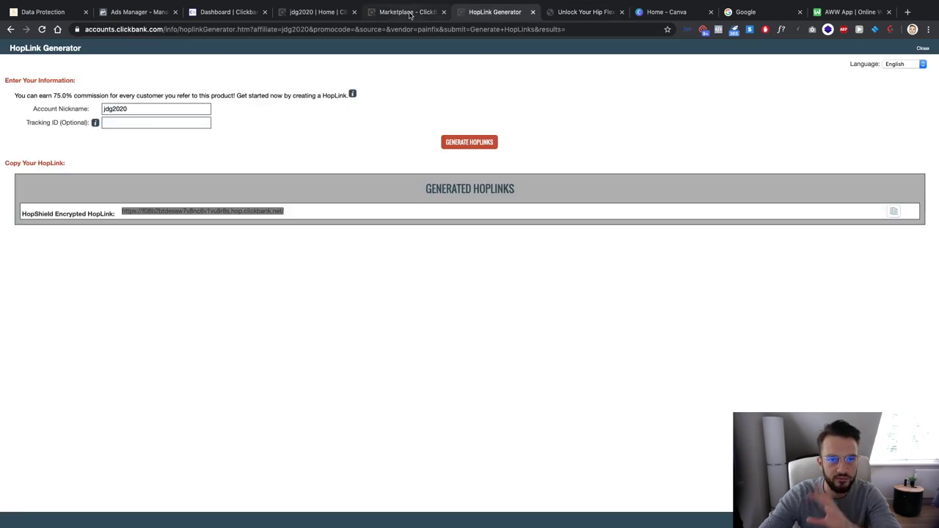
left_click(408, 13)
scroll(450, 194, "down", 5)
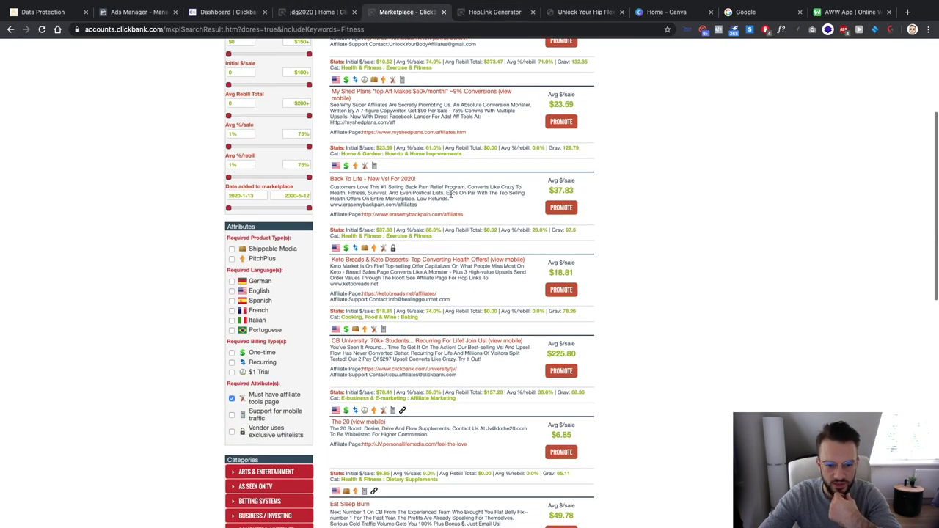
scroll(451, 194, "up", 5)
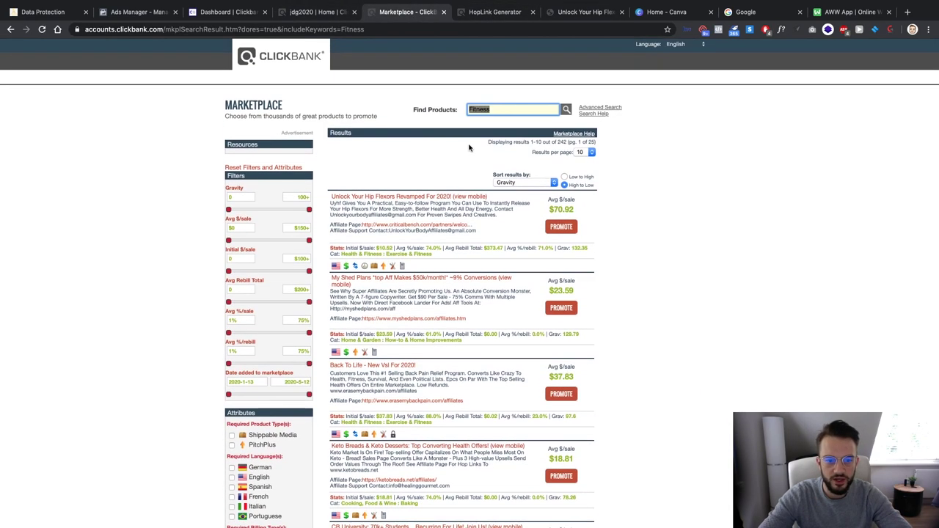
scroll(217, 257, "down", 9)
scroll(217, 256, "down", 4)
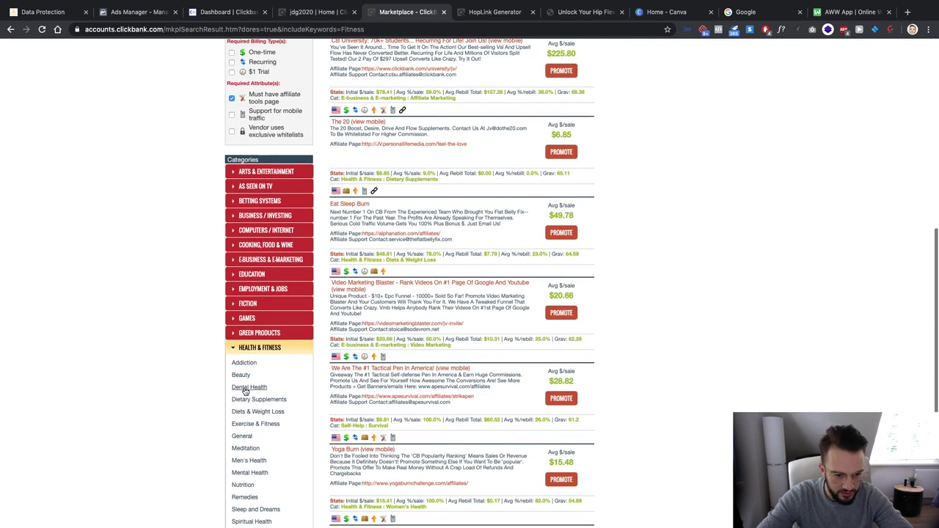
left_click(245, 388)
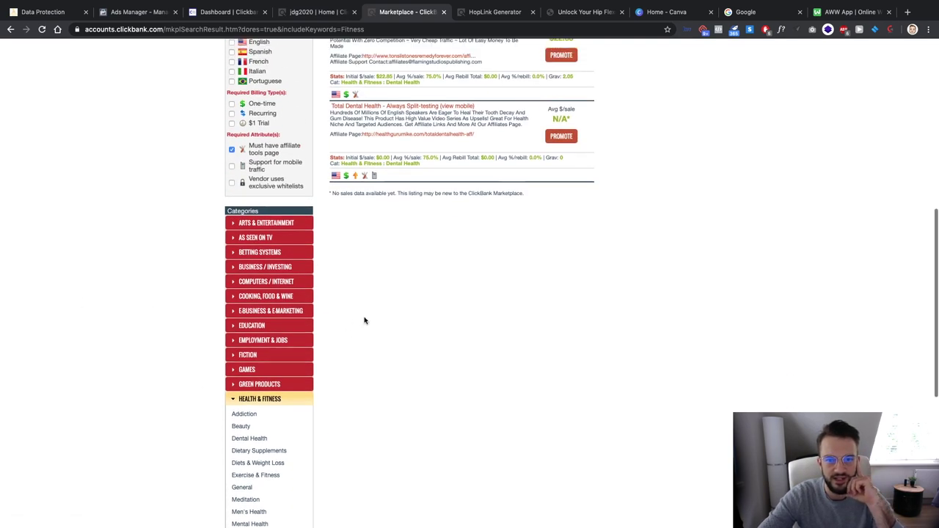
scroll(365, 321, "up", 6)
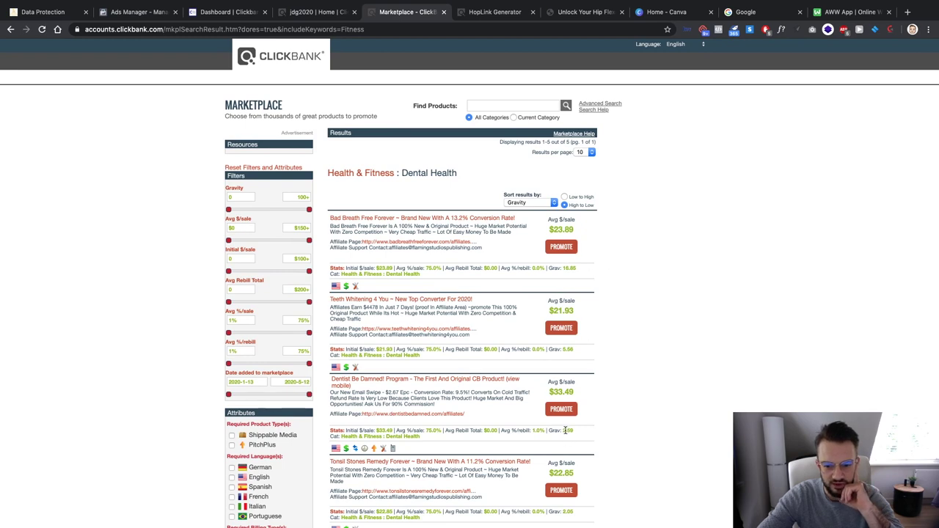
scroll(566, 350, "down", 2)
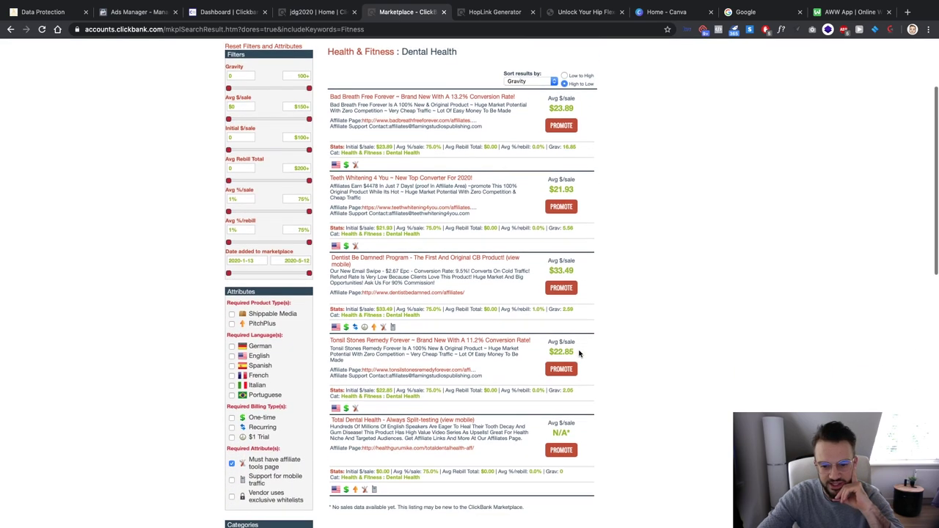
scroll(577, 356, "up", 1)
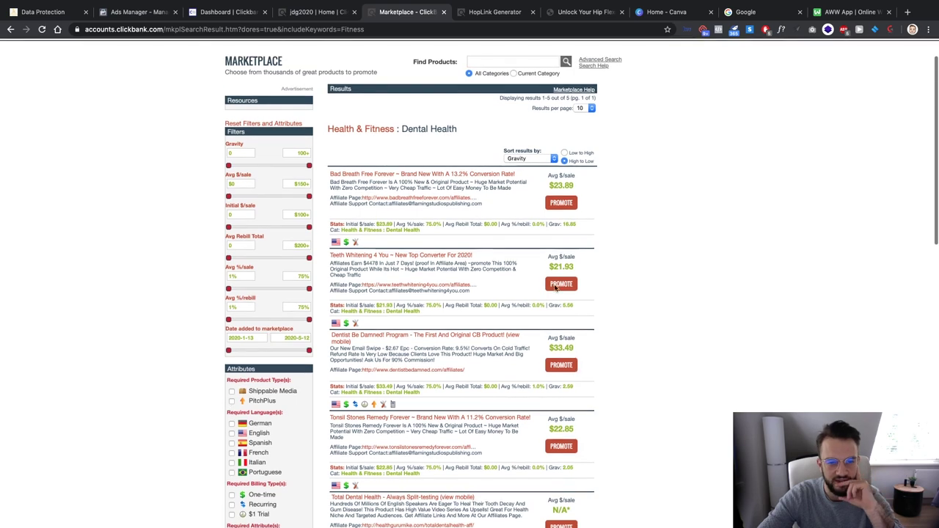
Open and scroll the Teeth Whitening 4 You sales page, decline the Special Discount, return to ClickBank
left_click(383, 254)
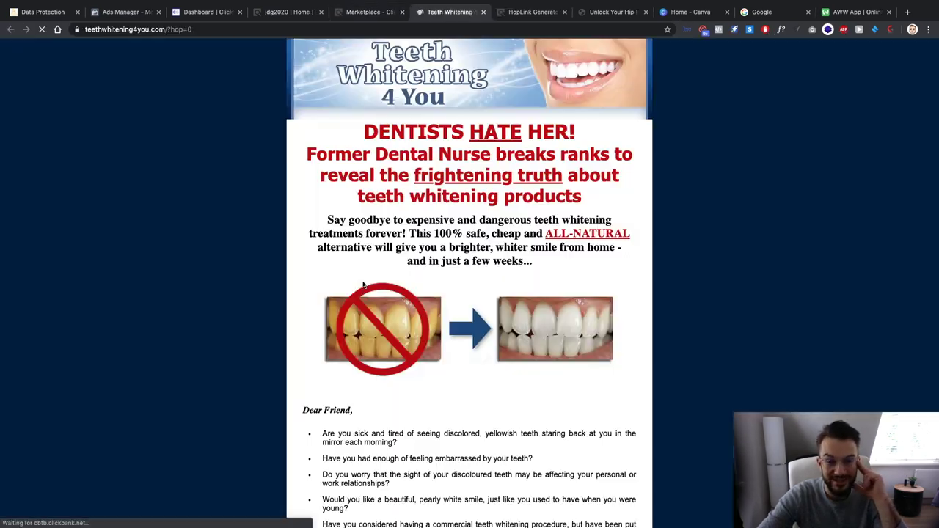
scroll(368, 262, "down", 9)
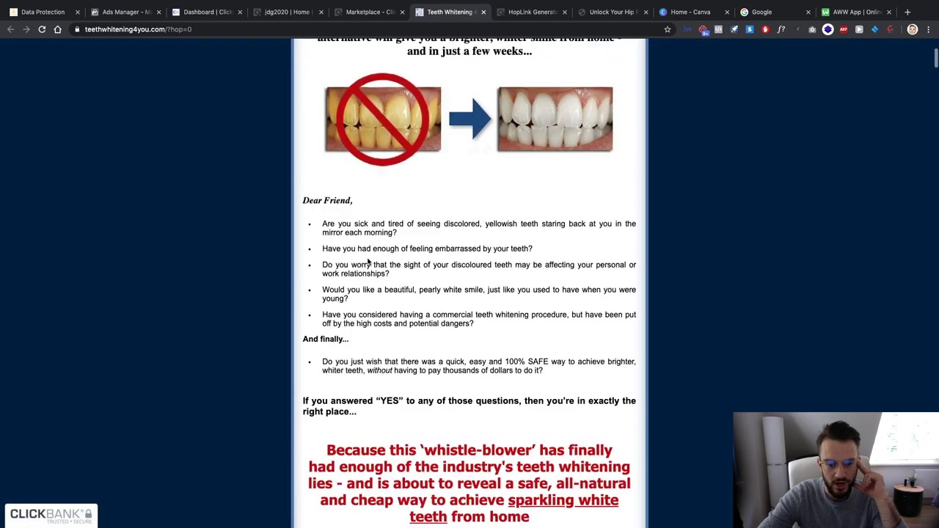
scroll(369, 262, "down", 8)
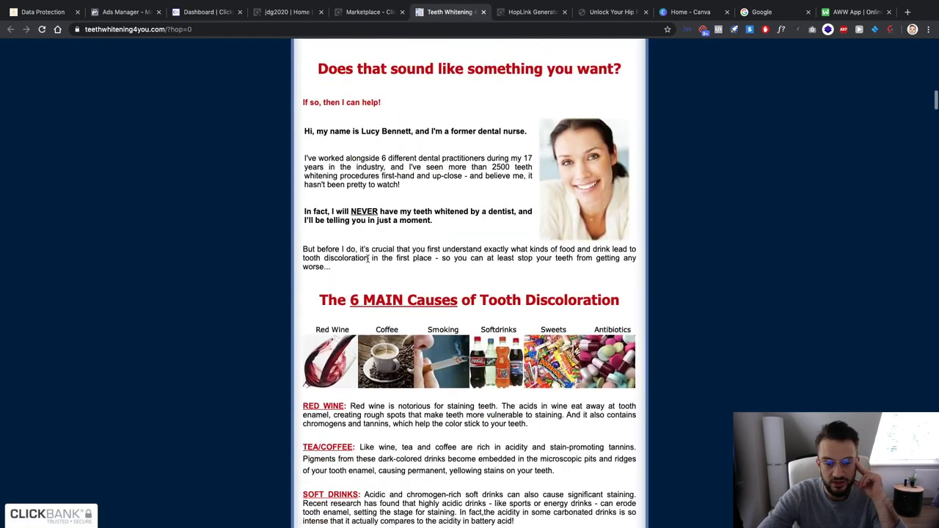
scroll(369, 262, "down", 9)
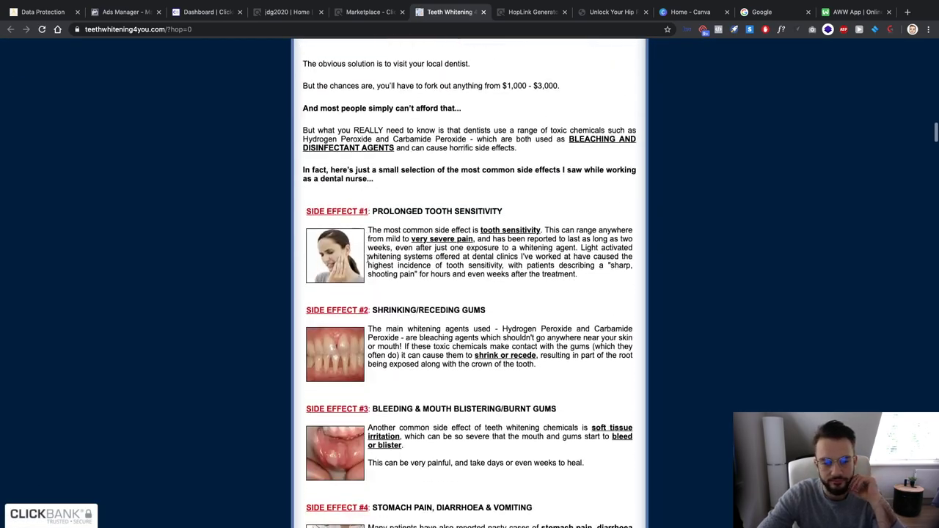
scroll(368, 262, "down", 20)
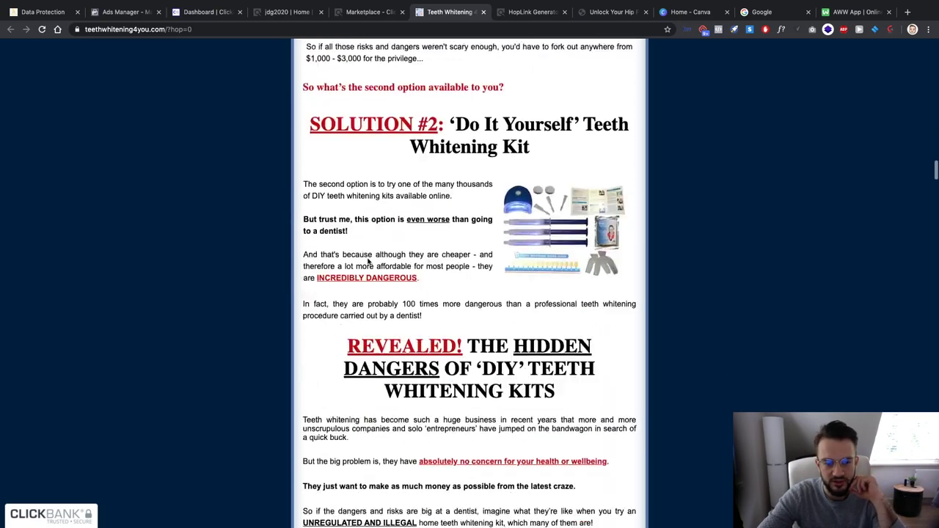
scroll(368, 262, "down", 15)
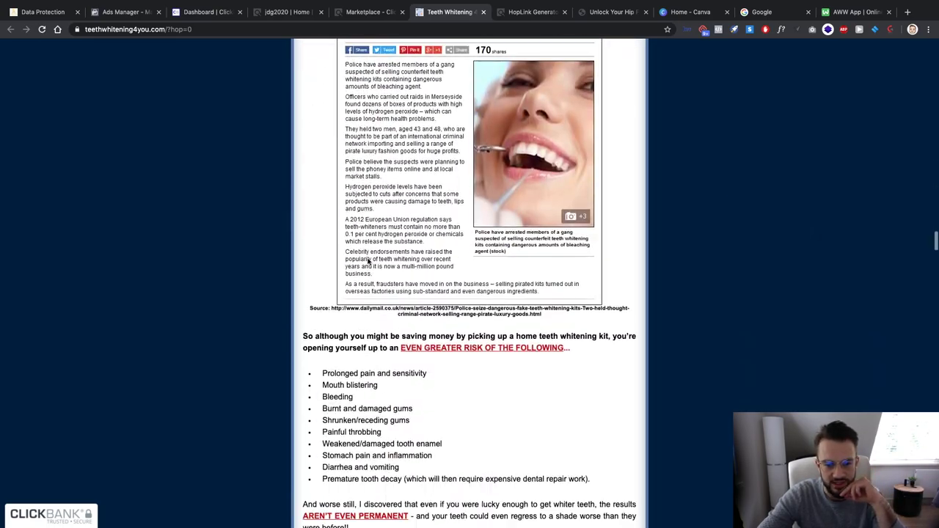
scroll(368, 261, "down", 20)
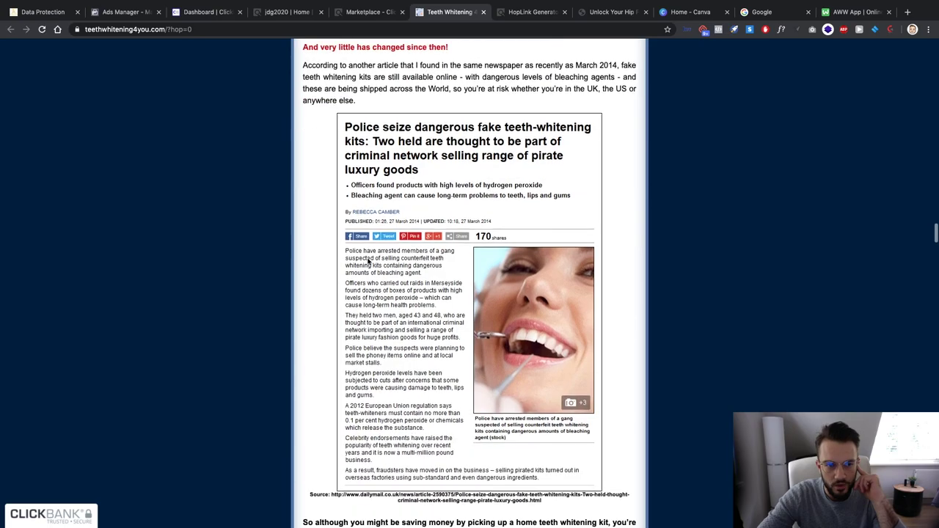
scroll(368, 262, "down", 15)
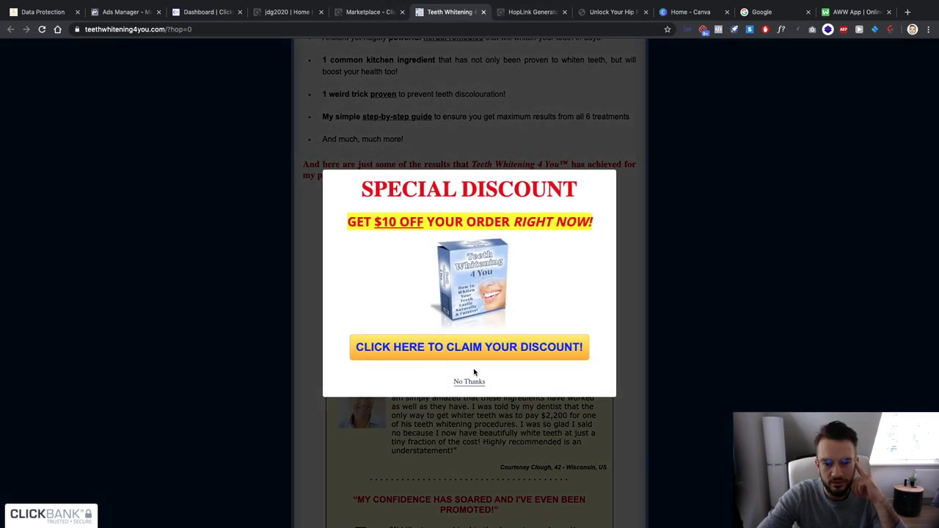
left_click(471, 378)
key("ctrl+shift+Tab")
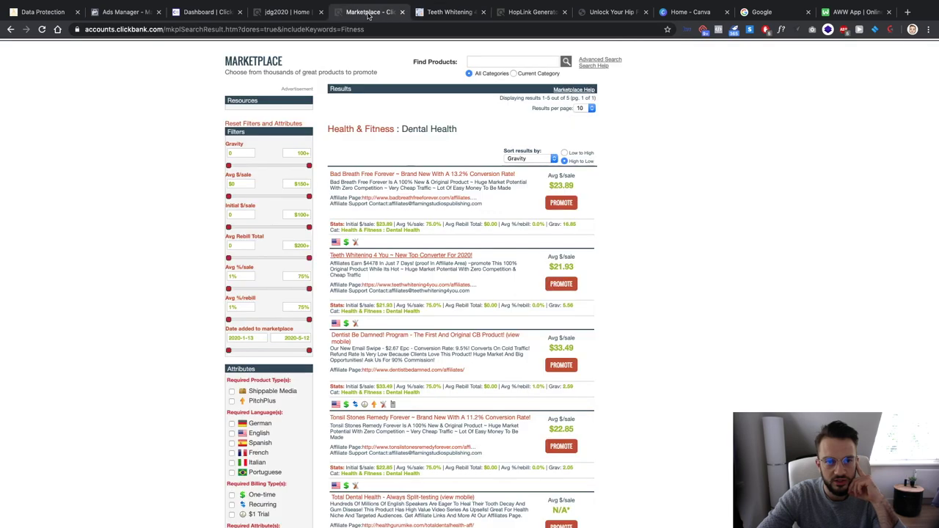
Open the Teeth Whitening 4 You affiliates page and scroll down to its promo resources
left_click(408, 286)
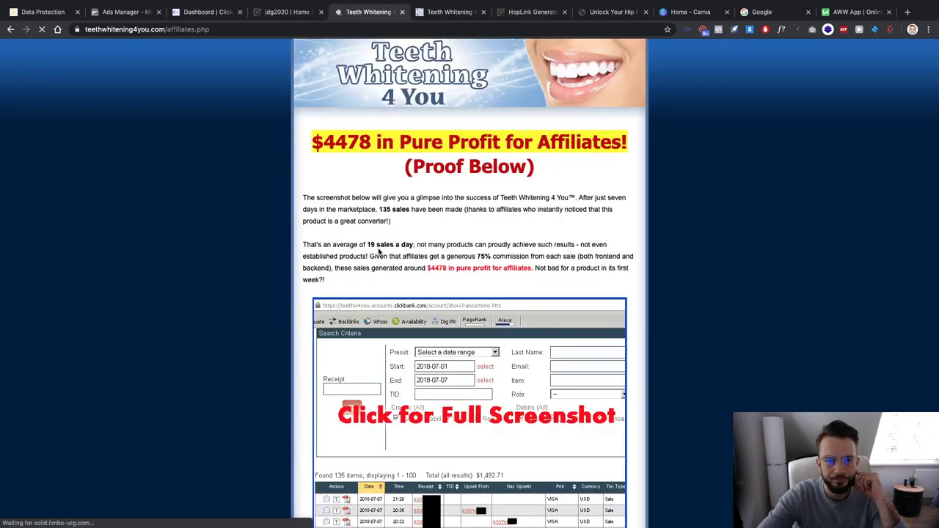
scroll(380, 251, "down", 15)
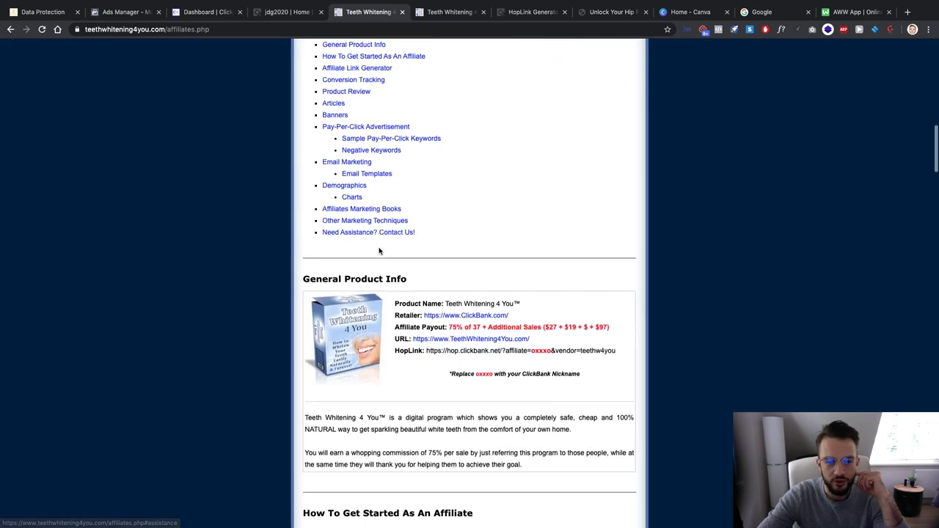
scroll(379, 251, "down", 6)
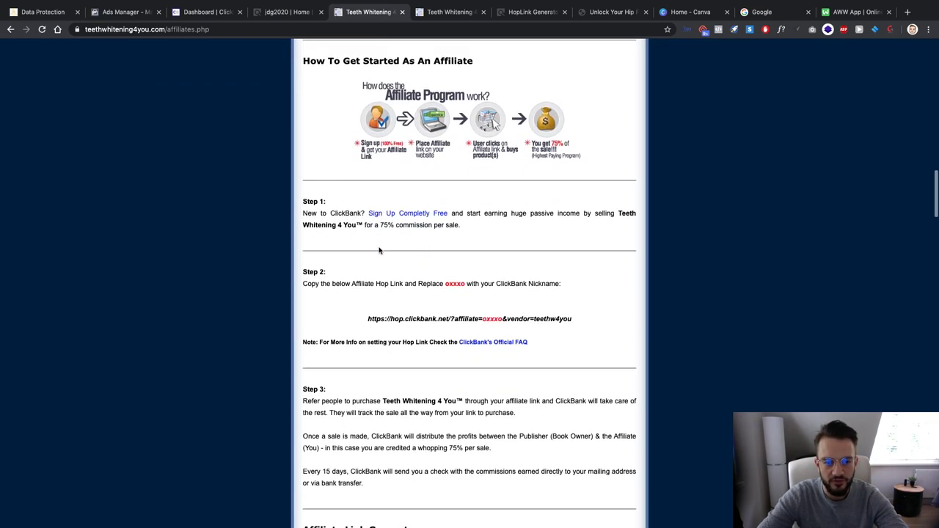
scroll(380, 251, "down", 12)
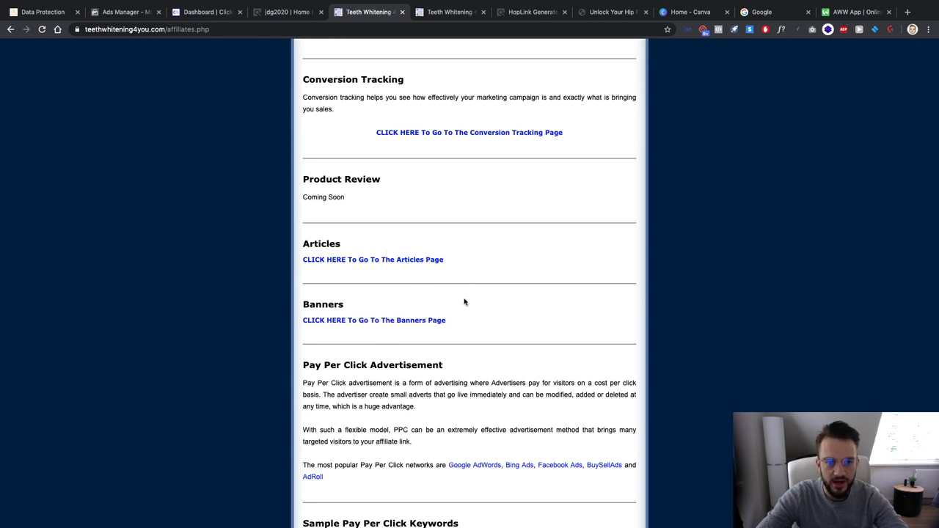
scroll(360, 144, "down", 5)
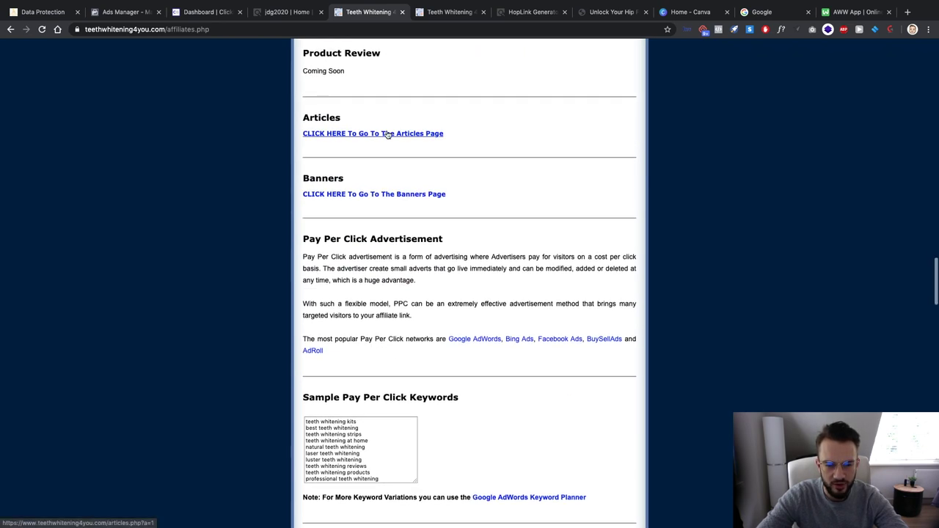
scroll(324, 262, "down", 8)
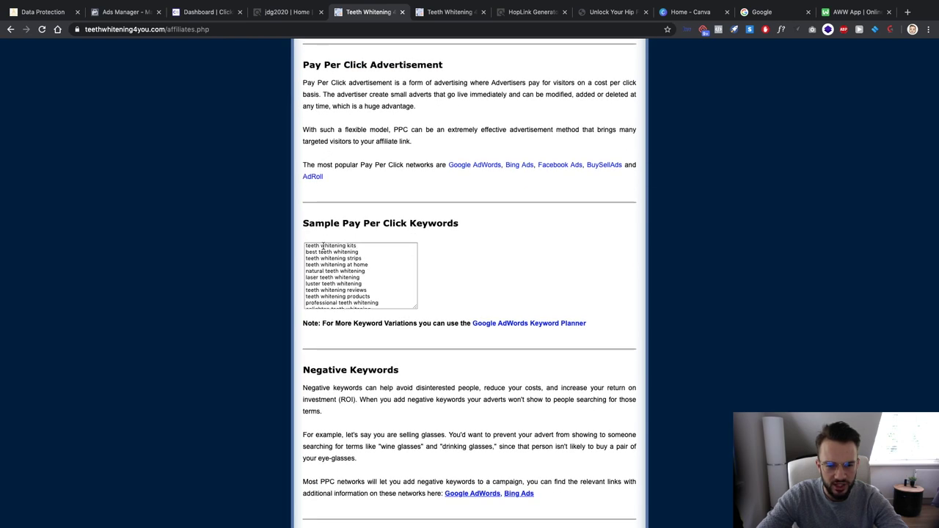
scroll(436, 275, "down", 1)
scroll(436, 275, "down", 3)
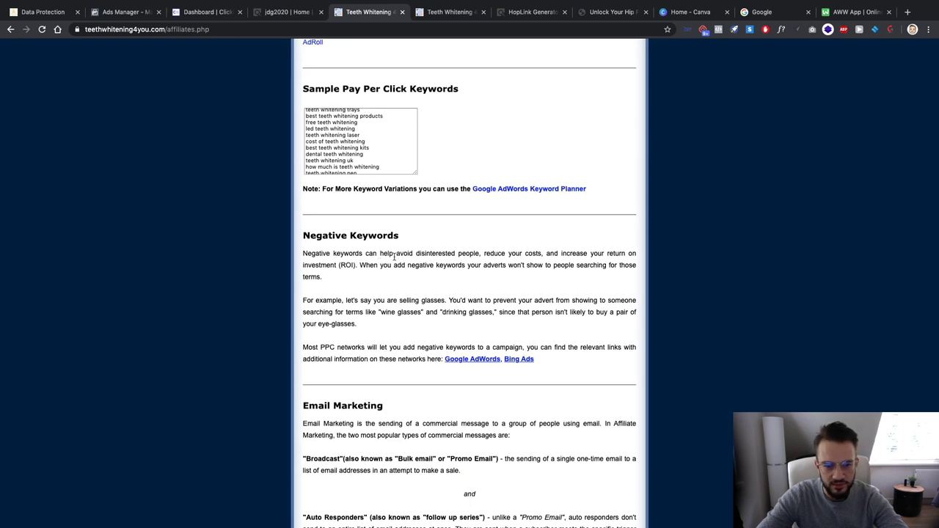
left_click_drag(395, 256, 457, 257)
scroll(420, 285, "down", 3)
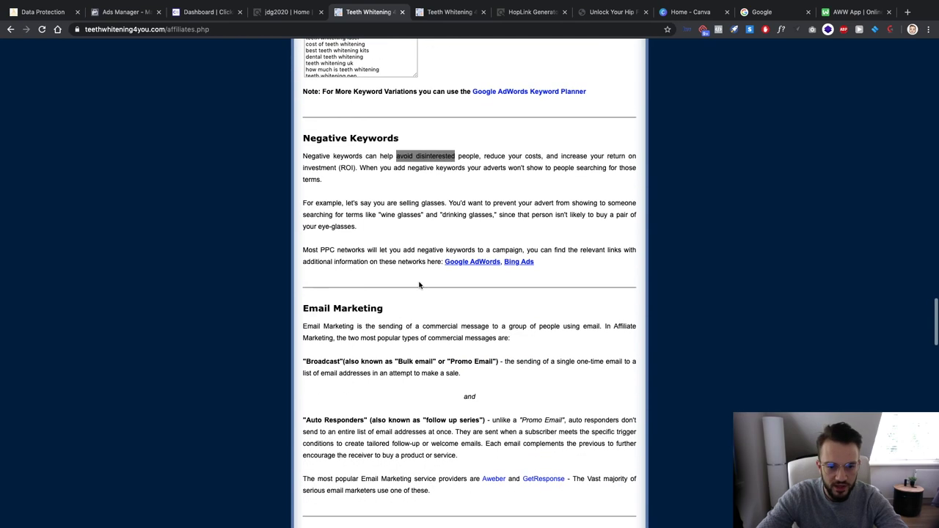
scroll(420, 286, "down", 8)
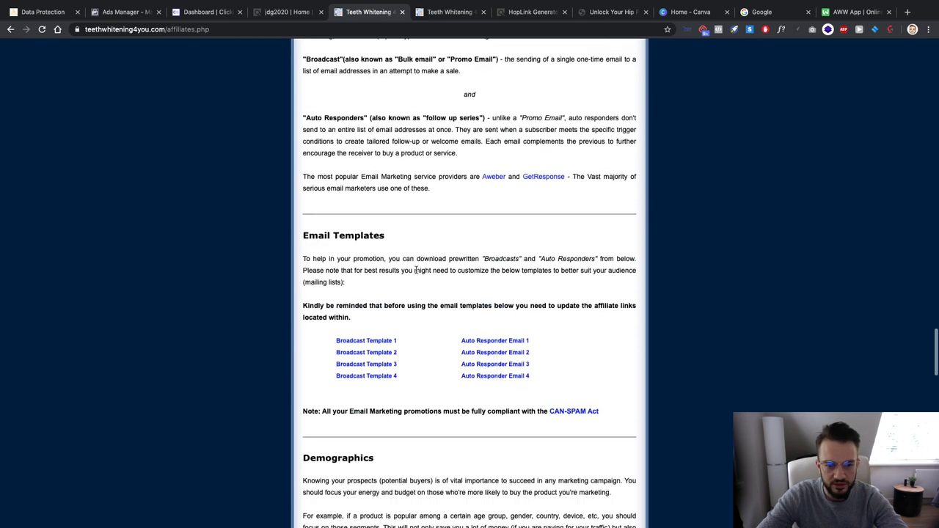
scroll(416, 270, "down", 3)
Open Broadcast Template 1 and the Facebook Ads link in new tabs
right_click(385, 255)
left_click(402, 259)
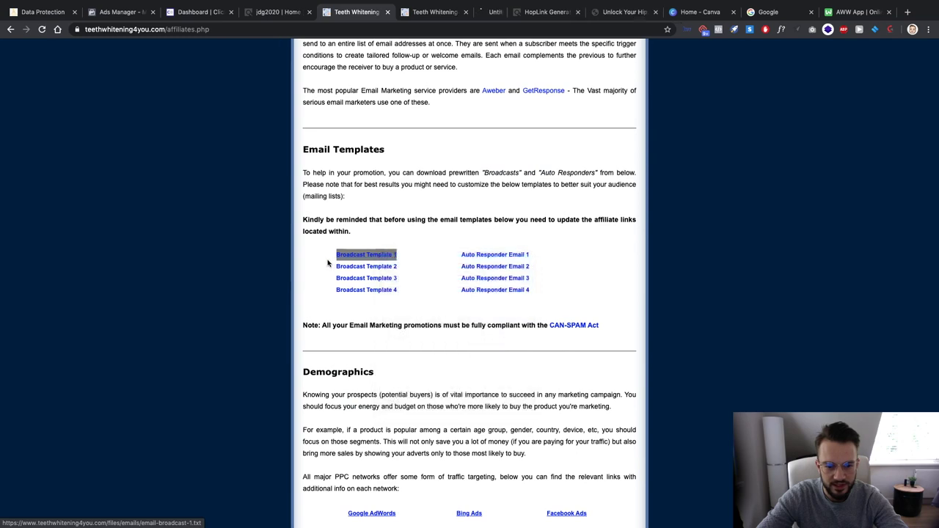
scroll(328, 263, "down", 6)
scroll(411, 298, "down", 4)
right_click(573, 140)
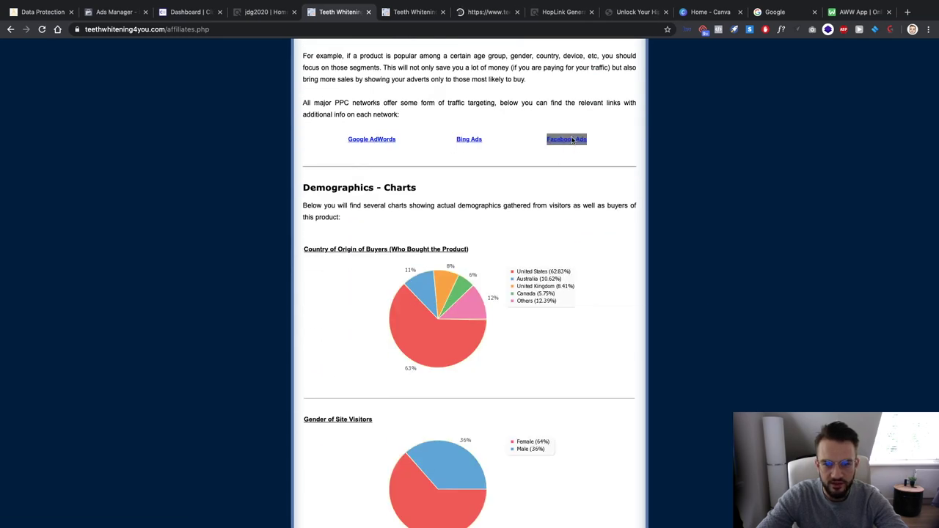
left_click(587, 143)
Scroll further down the affiliates page to the visitor demographics
scroll(457, 201, "down", 3)
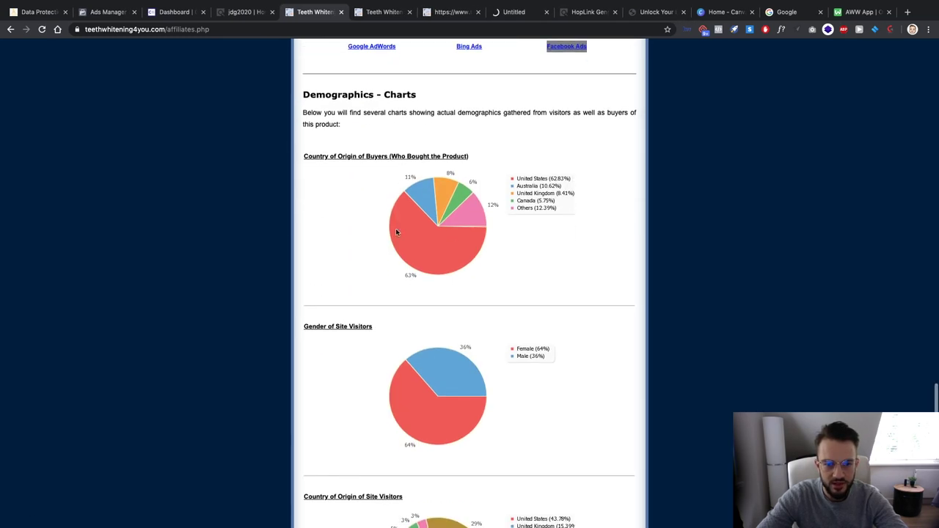
scroll(407, 234, "down", 1)
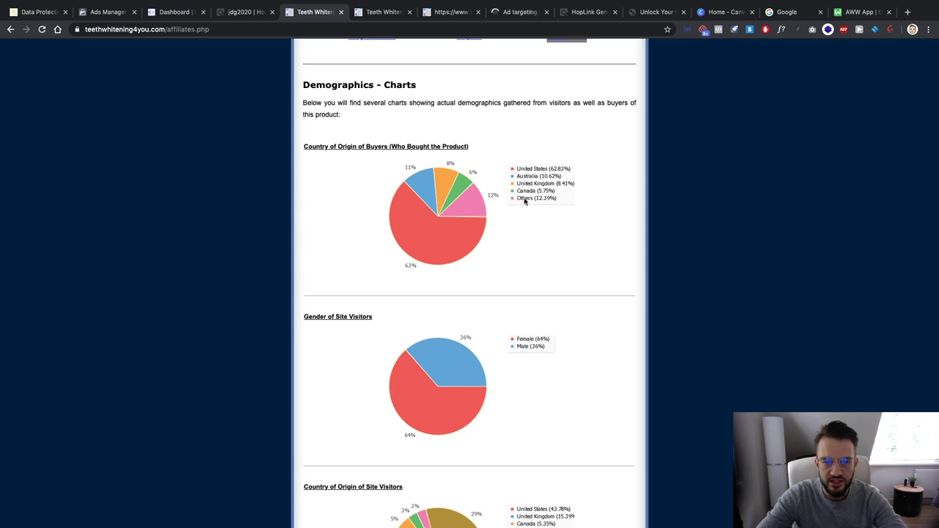
scroll(527, 185, "down", 3)
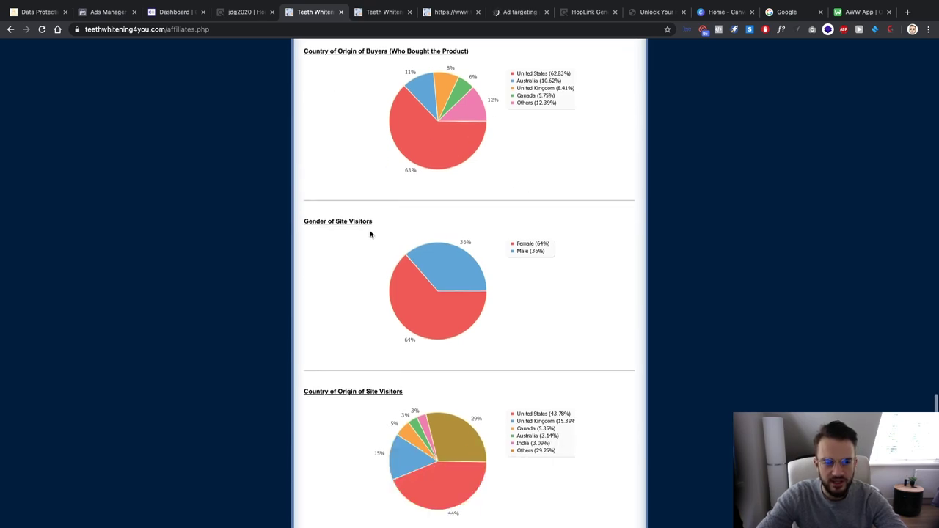
scroll(457, 308, "down", 6)
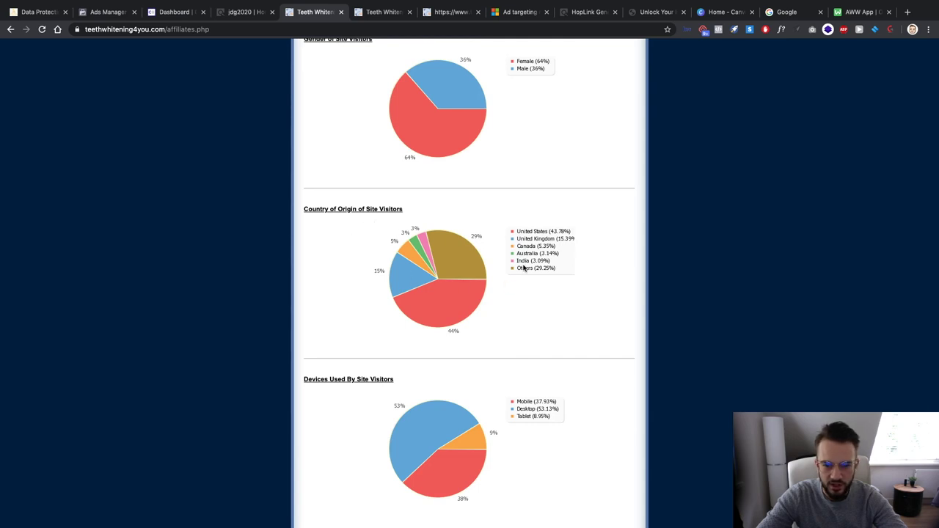
scroll(425, 265, "down", 3)
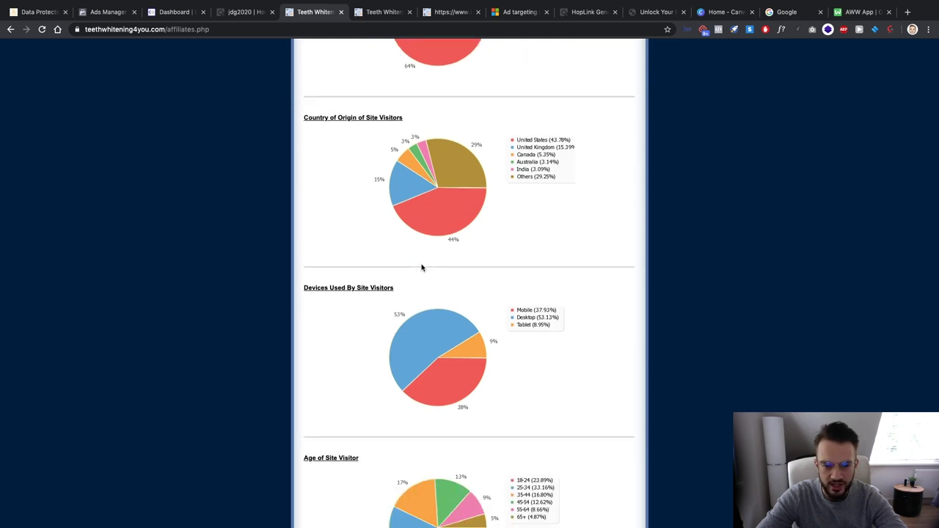
scroll(396, 315, "down", 1)
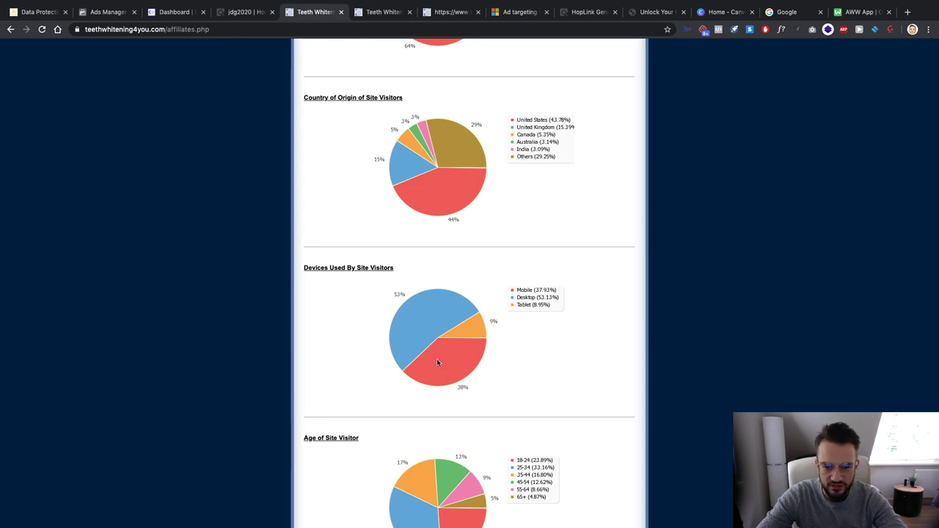
scroll(464, 315, "down", 8)
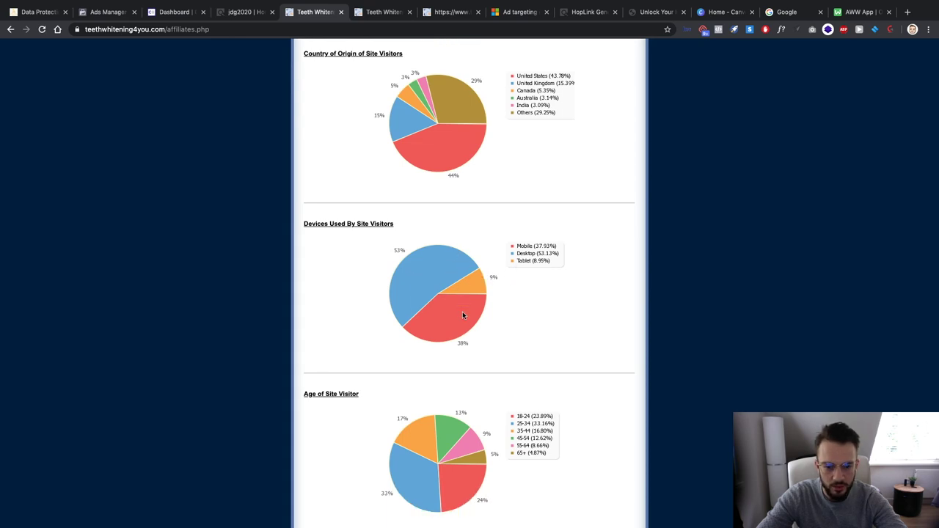
View the Broadcast Template 1 email and select its body from Hi [NAME] to [YOUR NAME]
left_click(368, 11)
left_click(427, 12)
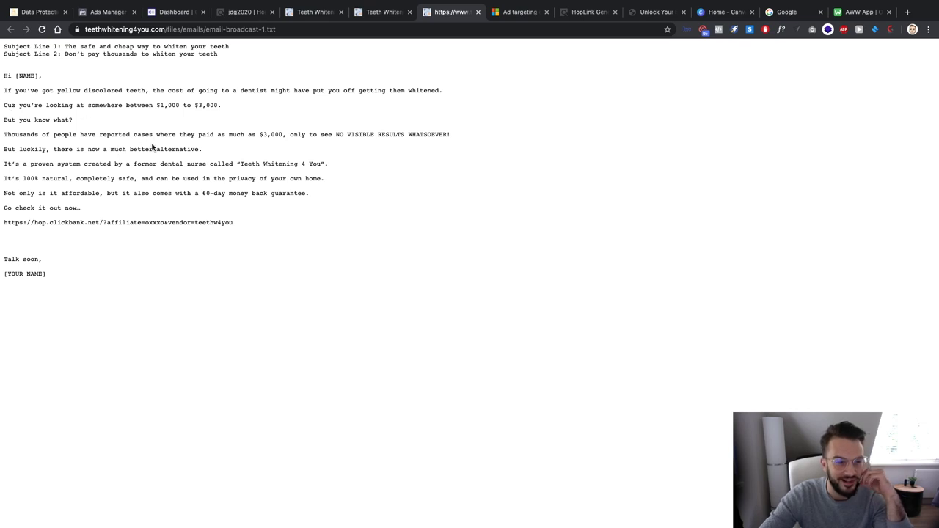
left_click_drag(129, 278, 2, 76)
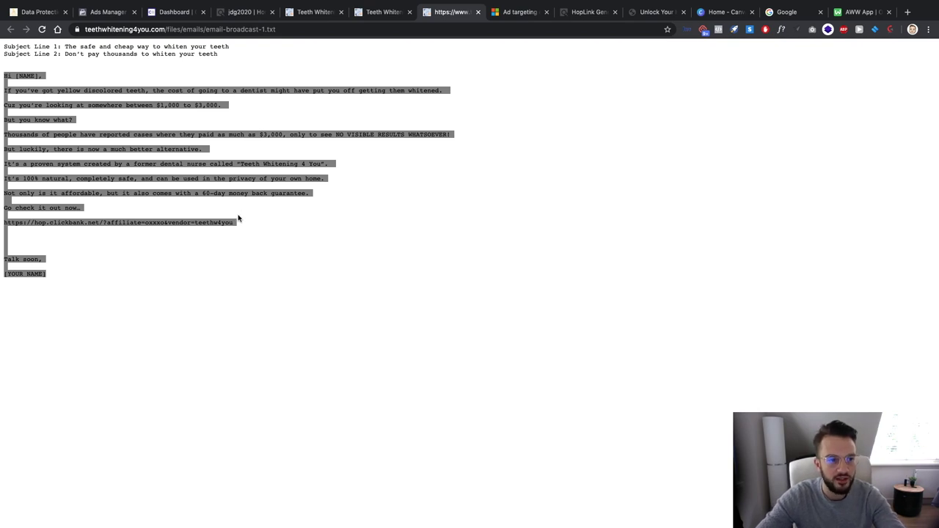
left_click(64, 259)
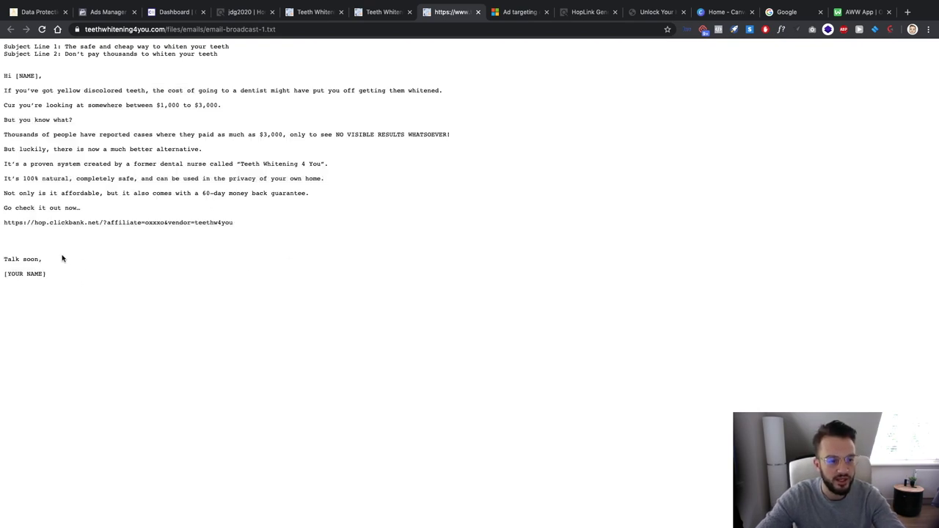
left_click_drag(60, 286, 2, 65)
left_click(203, 318)
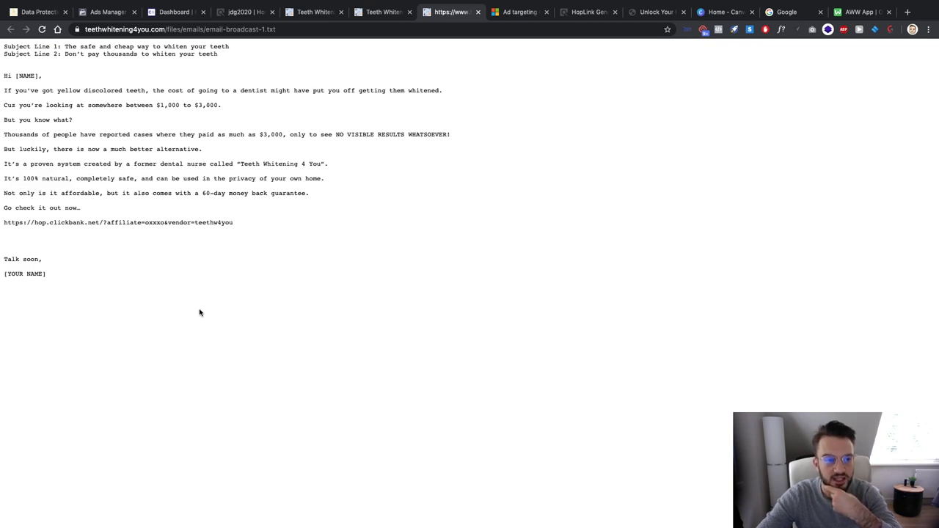
left_click_drag(200, 311, 1, 82)
left_click(221, 247)
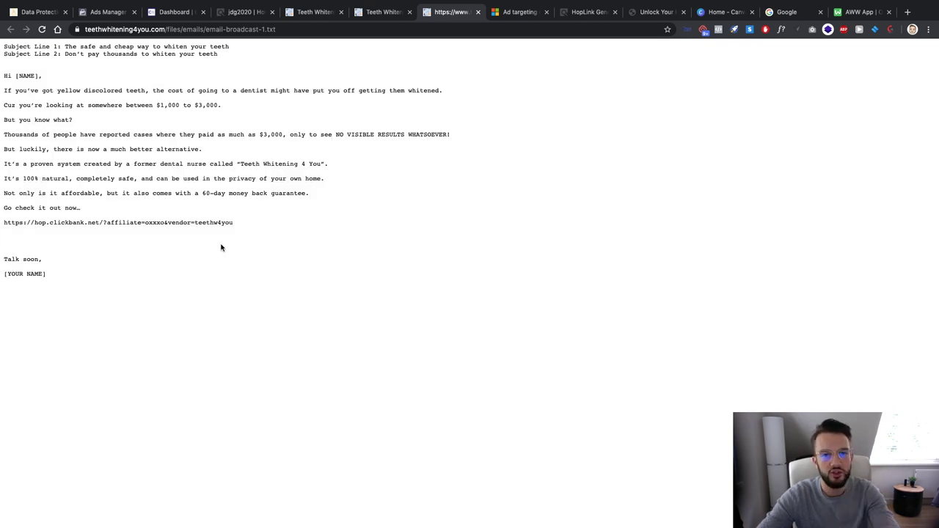
Cycle through the open browser tabs, ending on the Teeth Whitening affiliates page
left_click(377, 13)
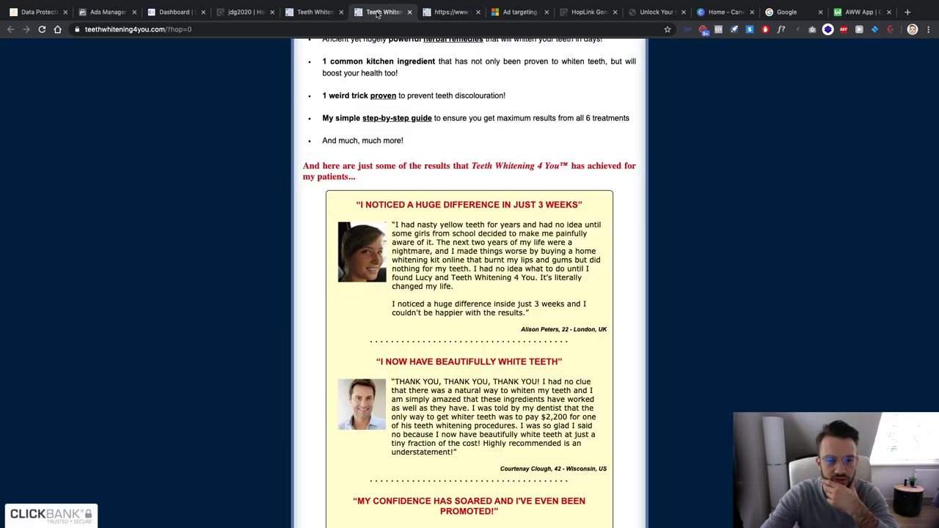
left_click(322, 12)
left_click(241, 13)
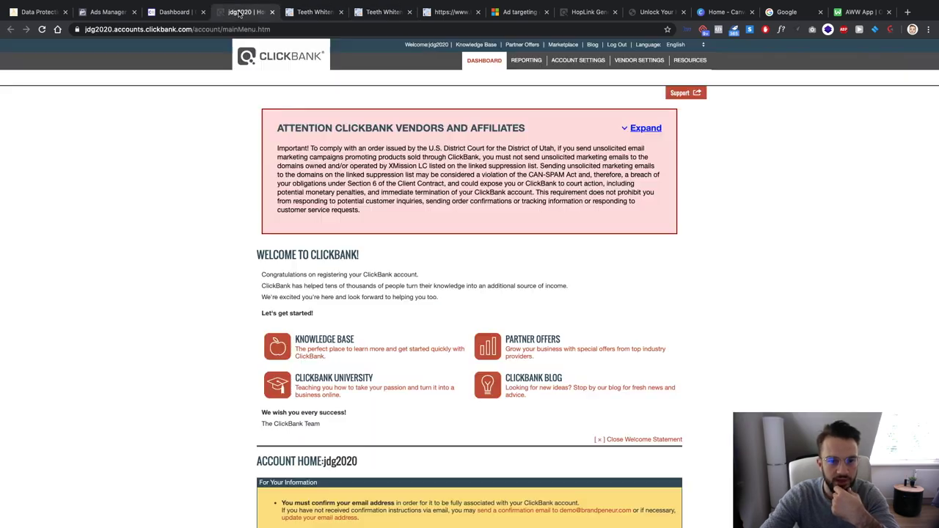
left_click(314, 13)
left_click(384, 12)
left_click(449, 14)
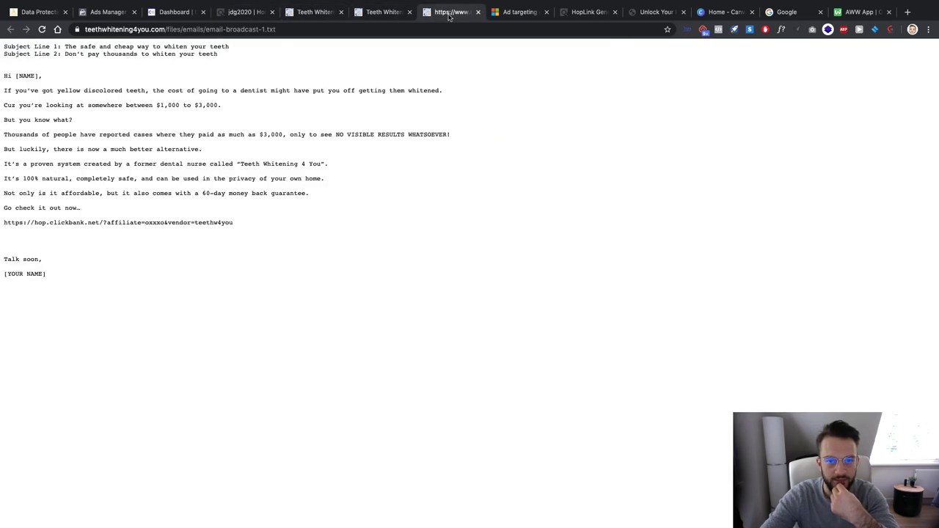
left_click(385, 12)
From the jdg2020 ClickBank dashboard, open Marketplace and choose the E-Business & E-Marketing category
left_click(315, 12)
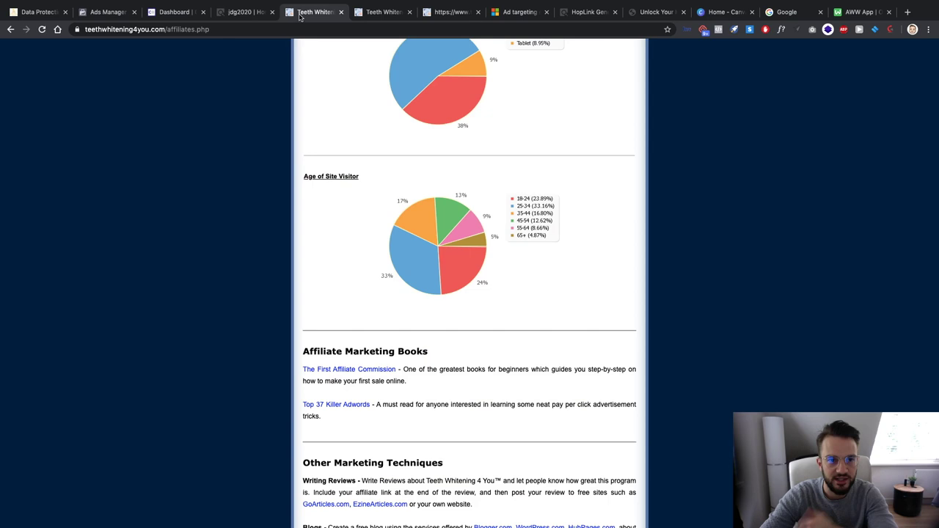
left_click(250, 12)
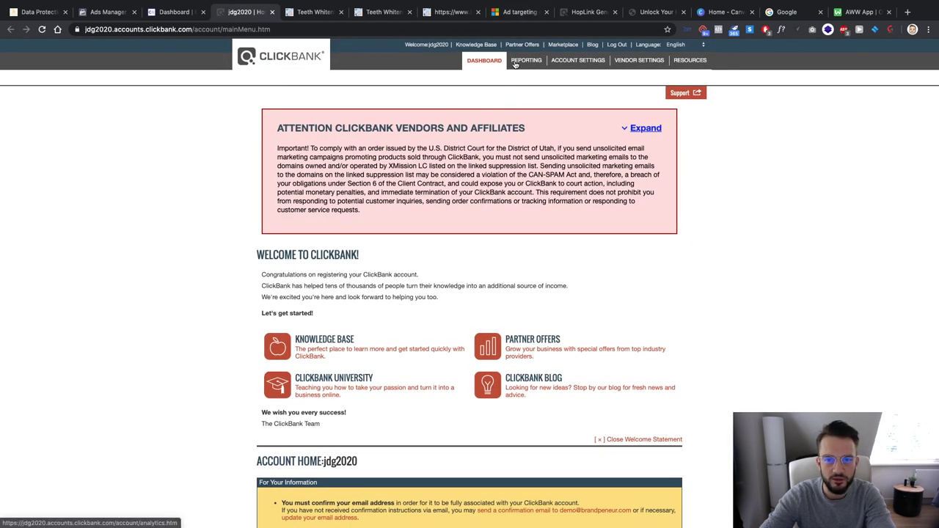
left_click(563, 44)
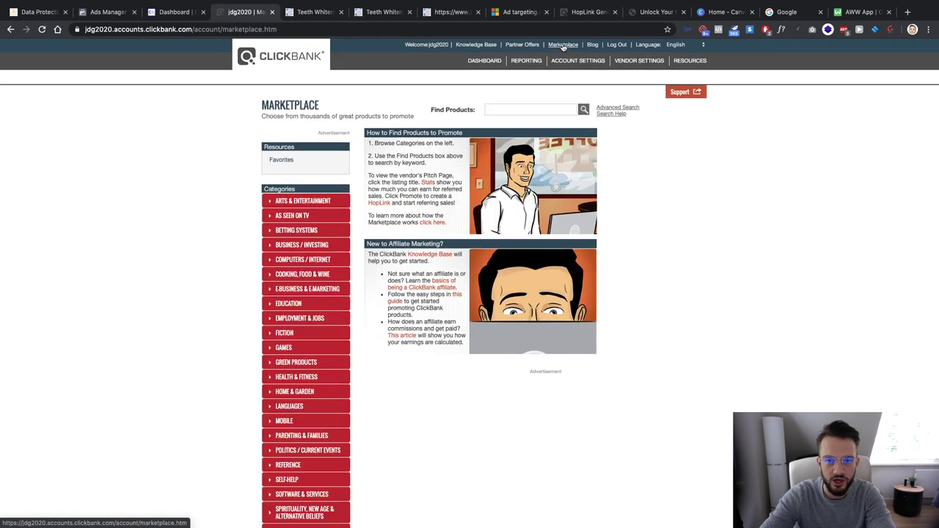
scroll(286, 279, "down", 3)
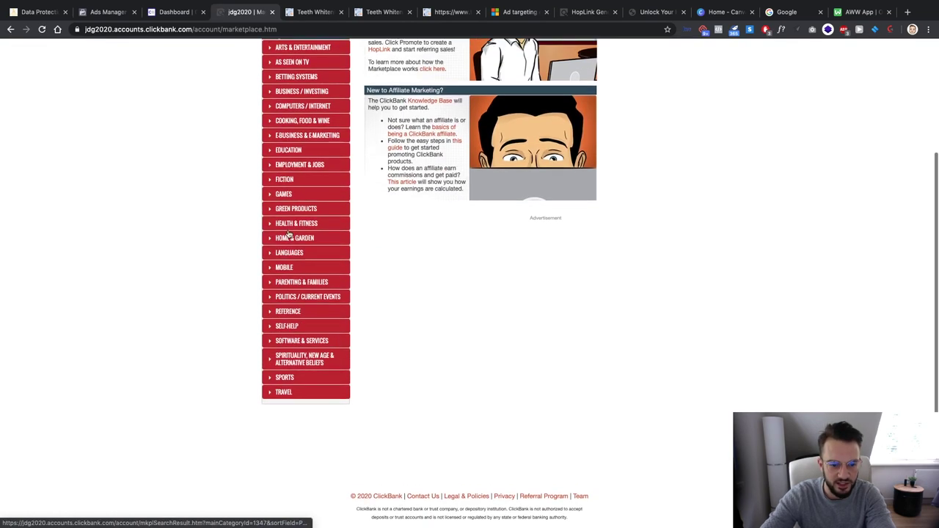
scroll(282, 257, "up", 1)
scroll(282, 257, "up", 1)
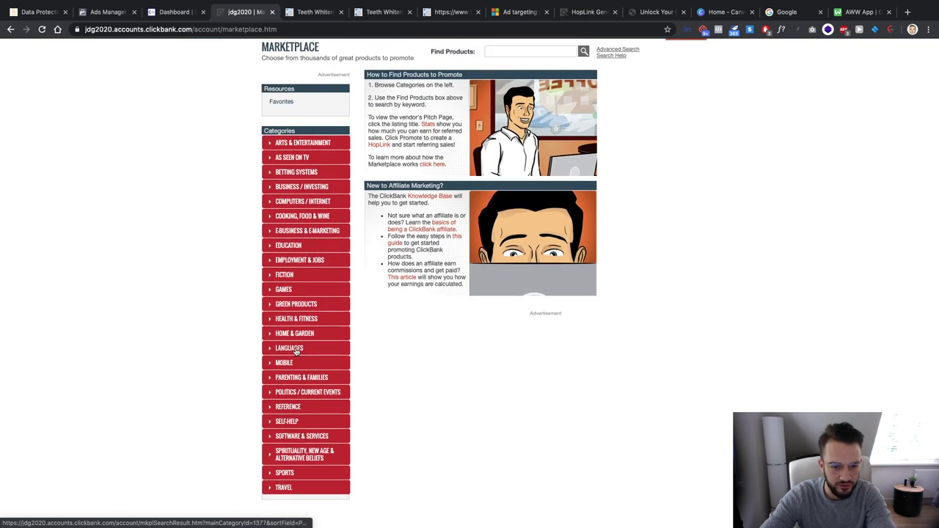
scroll(304, 336, "down", 1)
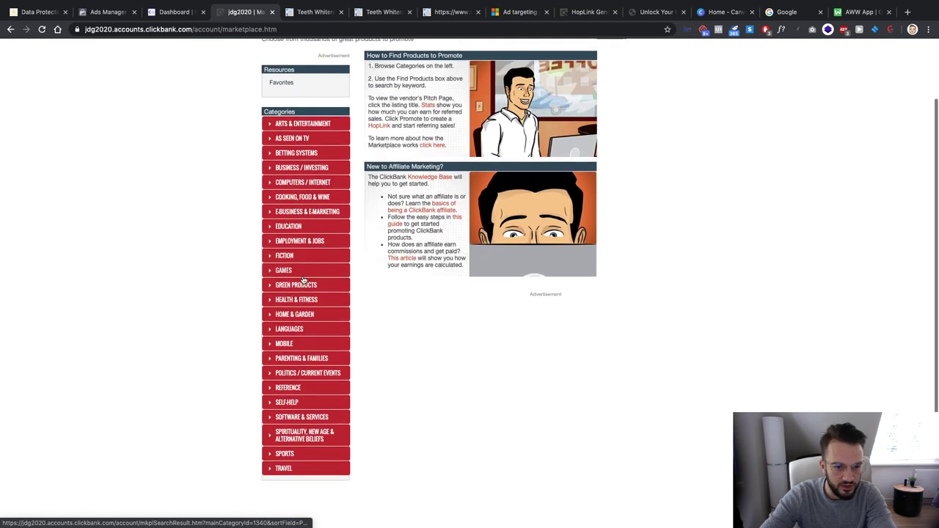
scroll(303, 281, "up", 1)
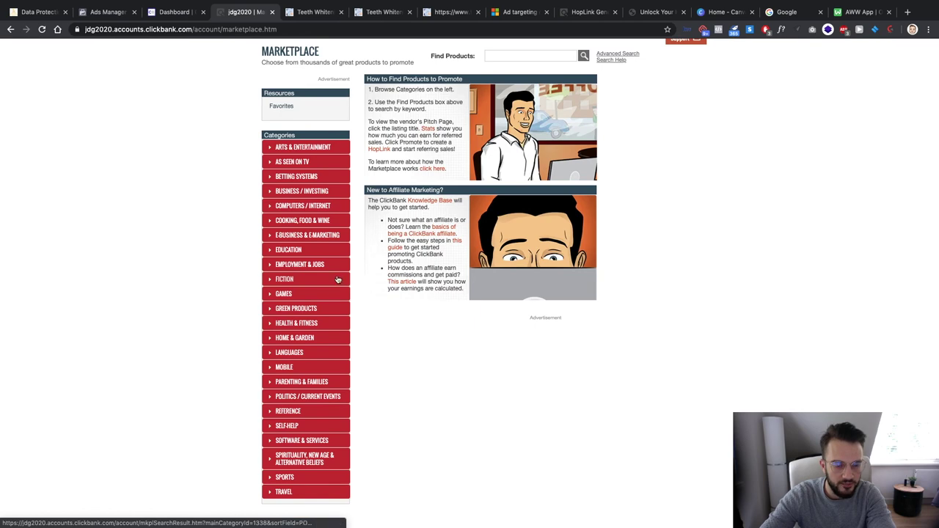
left_click(310, 239)
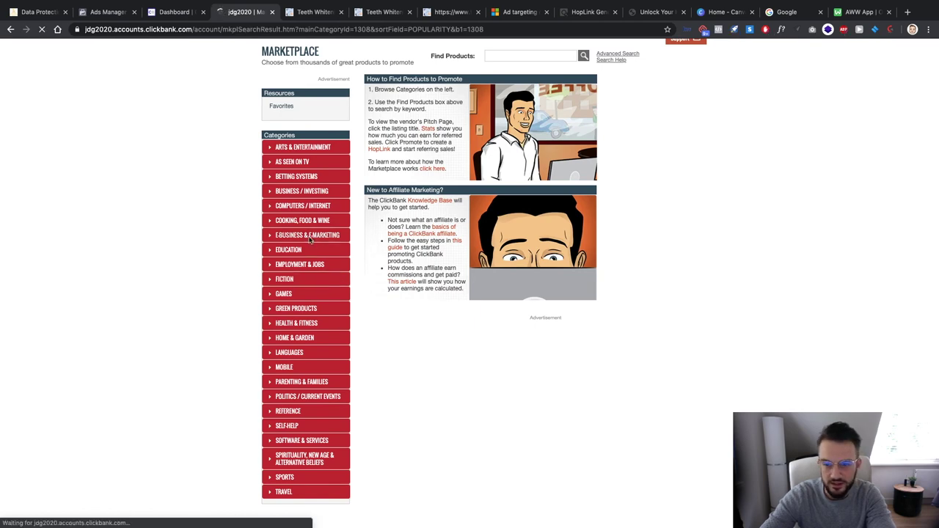
Scroll through the 380 E-business & E-marketing results, led by CB University at $225.80
scroll(284, 244, "down", 5)
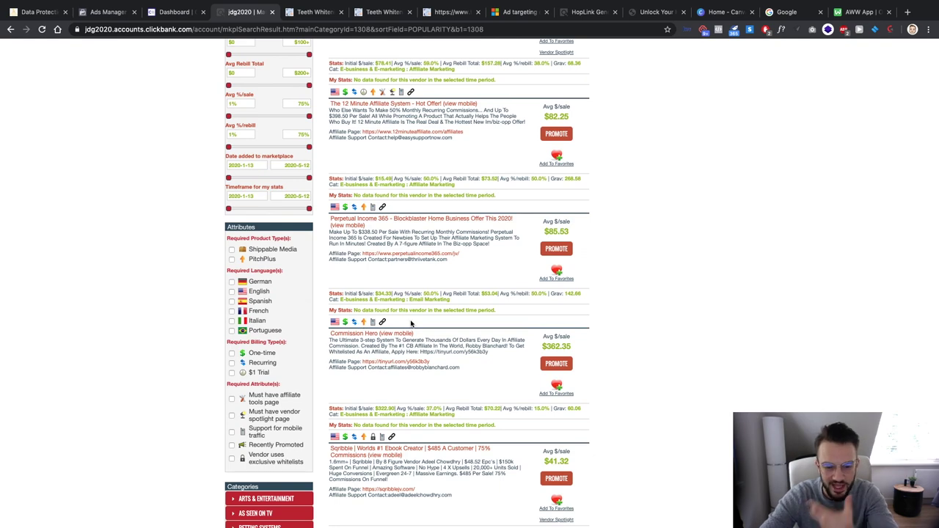
scroll(412, 327, "down", 2)
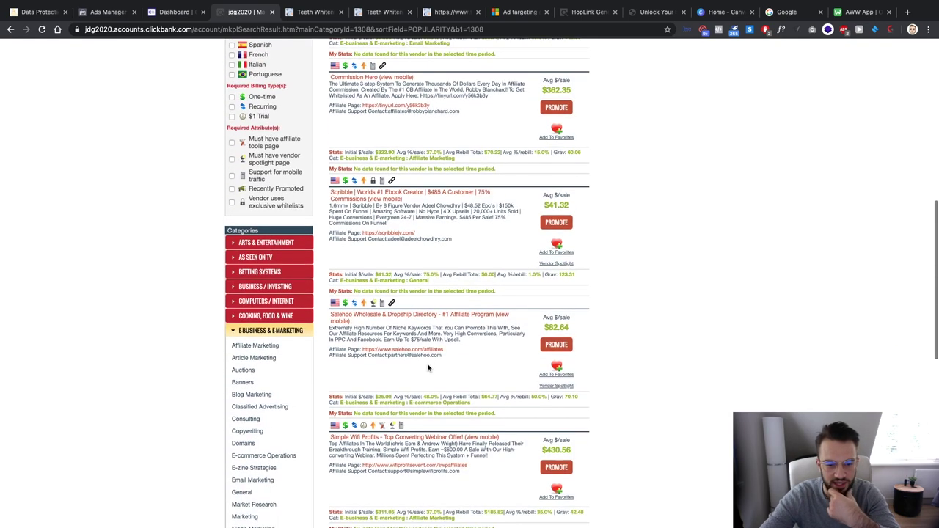
scroll(424, 374, "down", 5)
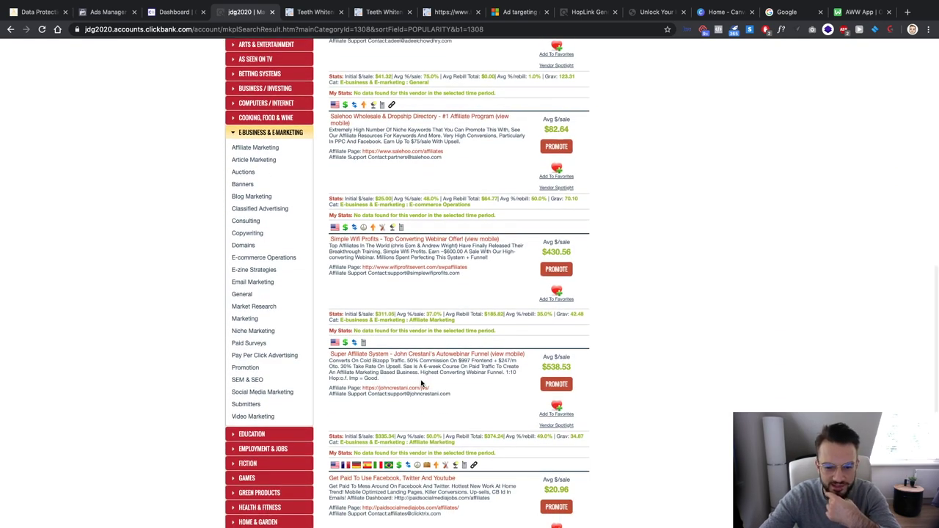
scroll(421, 382, "down", 5)
scroll(422, 381, "down", 2)
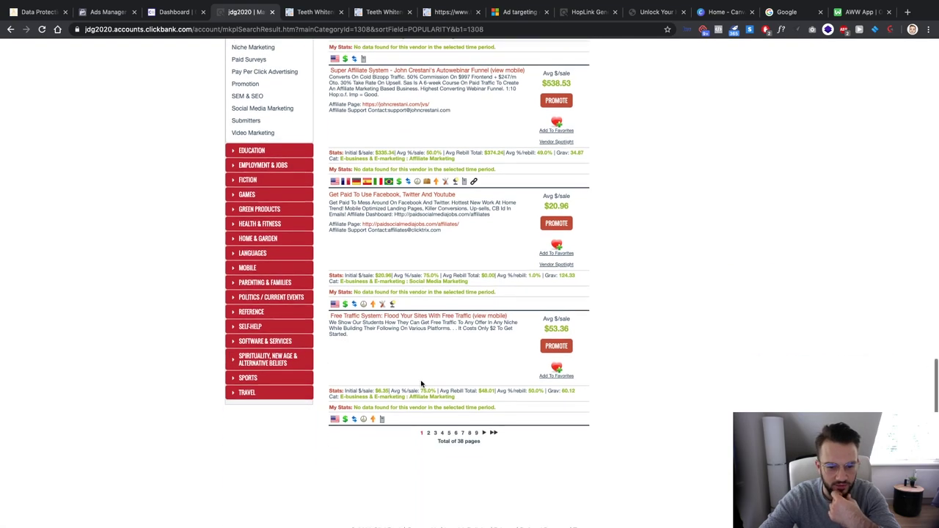
key("Home")
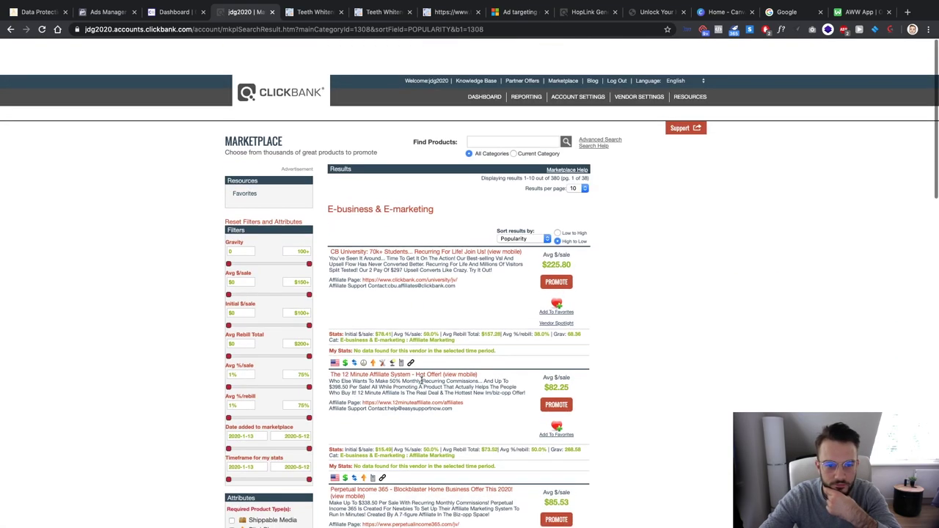
scroll(419, 367, "down", 7)
scroll(414, 357, "down", 3)
scroll(415, 358, "up", 5)
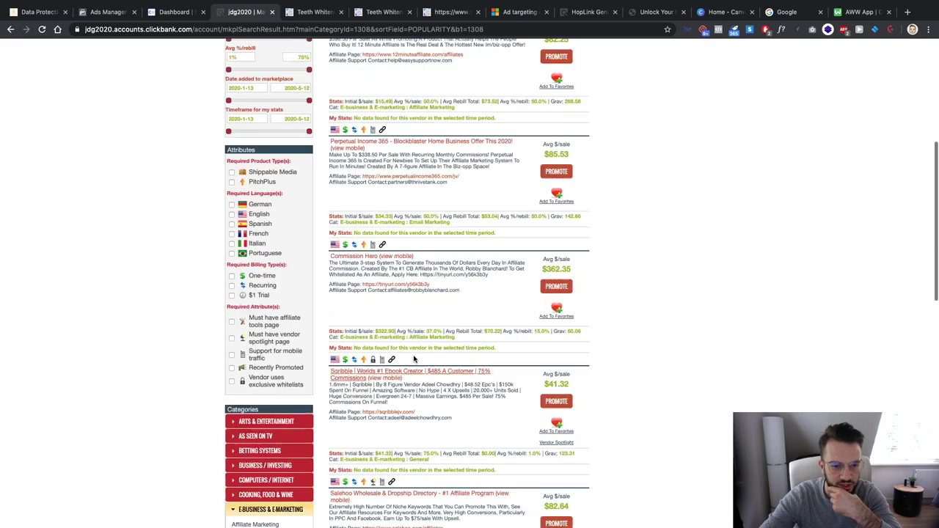
scroll(415, 360, "down", 2)
scroll(414, 360, "down", 4)
scroll(413, 359, "up", 10)
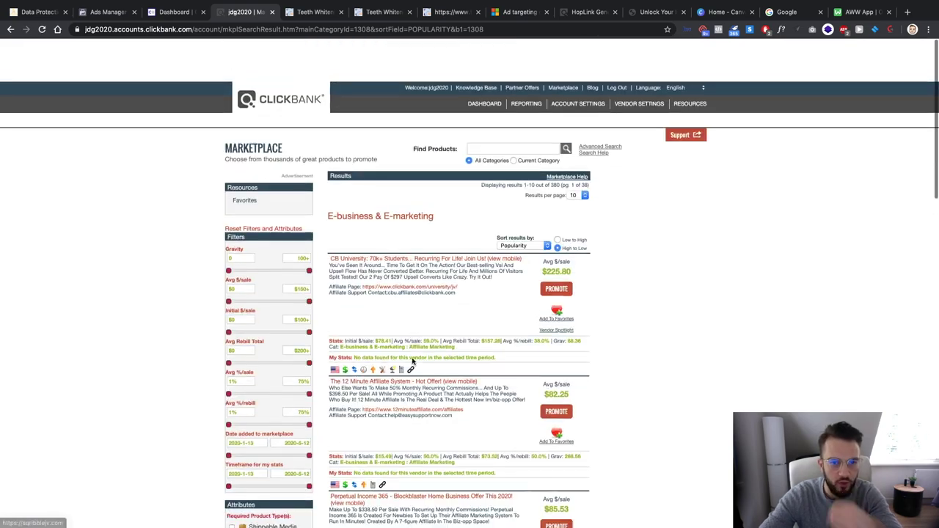
Run an empty search across all categories and sort results by Gravity
left_click(566, 106)
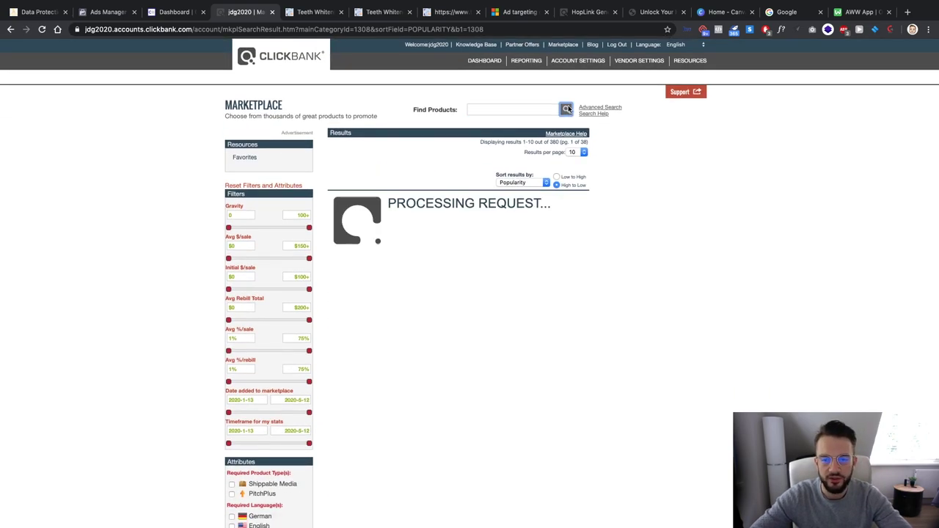
left_click(533, 229)
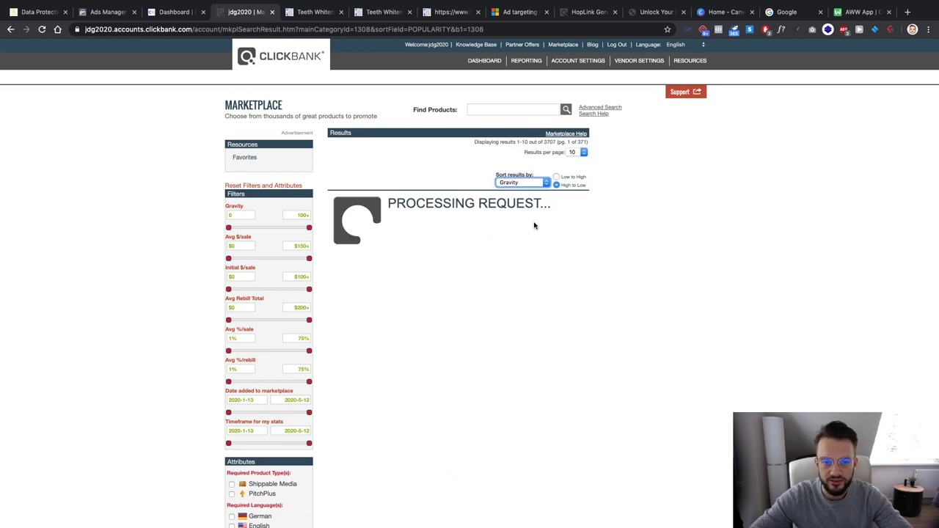
scroll(617, 217, "down", 2)
scroll(514, 206, "down", 2)
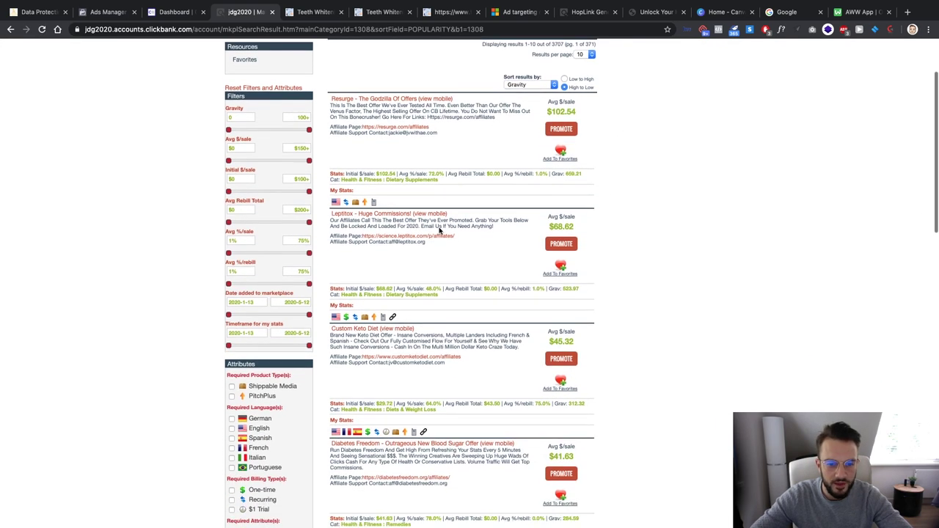
Preview the Leptitox sales page in a new tab, then close it
right_click(369, 204)
left_click(380, 211)
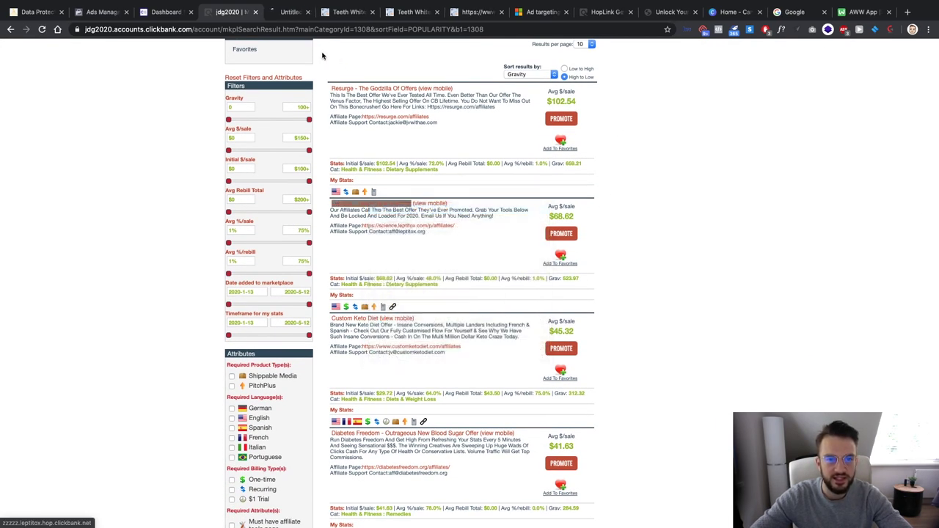
left_click(320, 11)
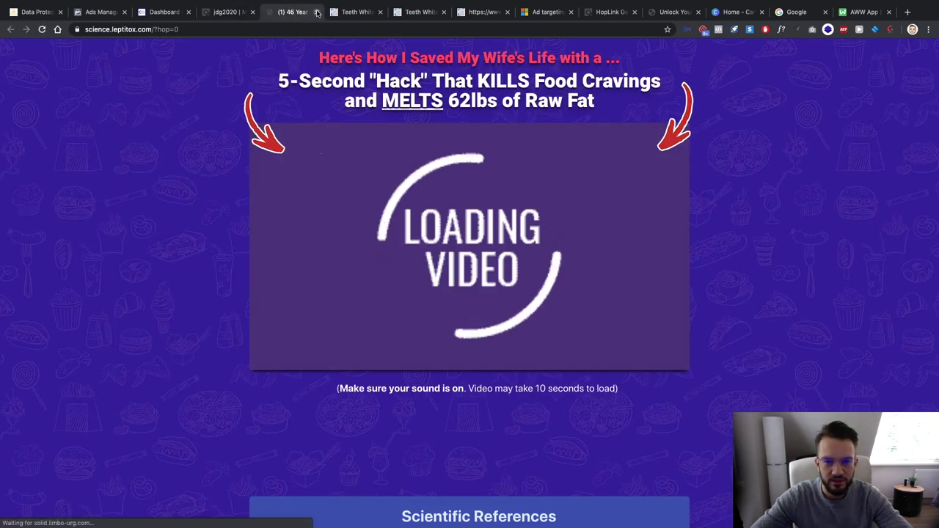
left_click(317, 11)
Scroll the results and bring up link options for the Tedswoodworking listing
scroll(411, 242, "down", 3)
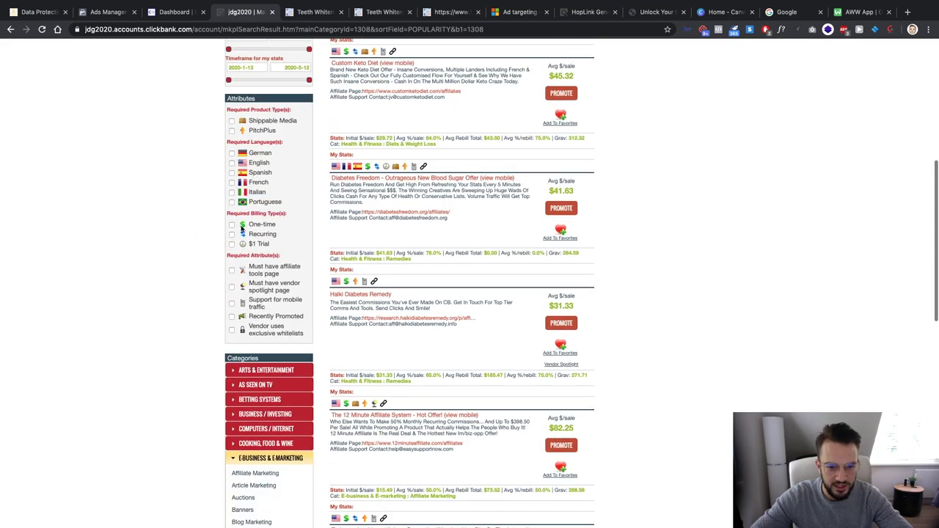
scroll(425, 149, "up", 5)
scroll(426, 149, "down", 5)
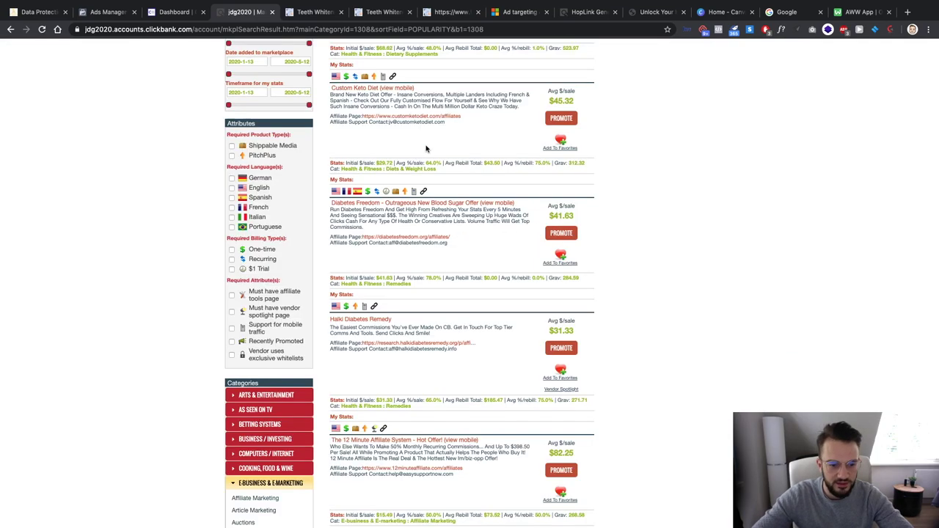
scroll(455, 177, "down", 2)
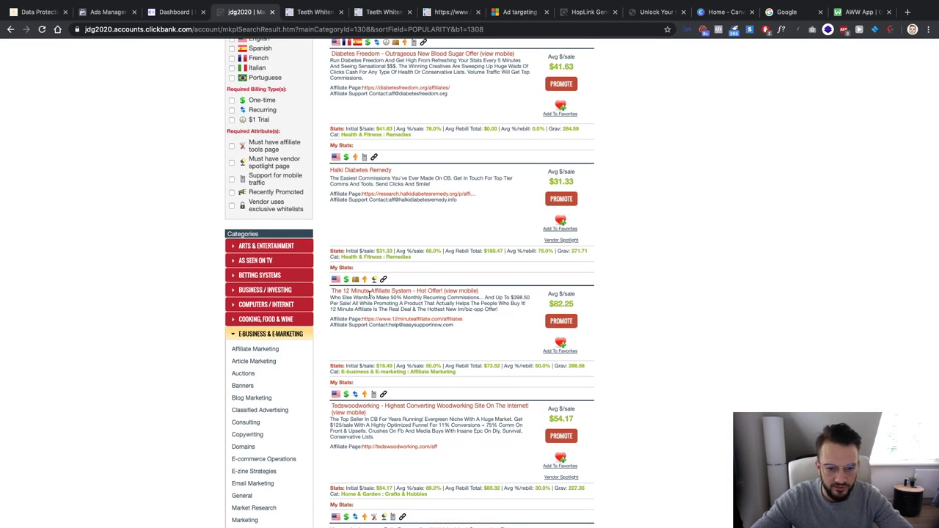
scroll(373, 292, "down", 2)
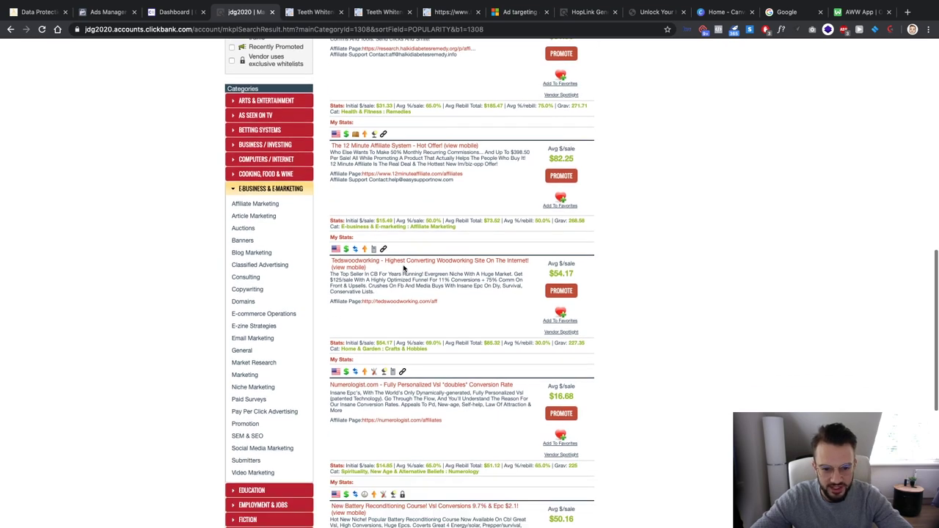
right_click(406, 262)
left_click(433, 264)
left_click(290, 12)
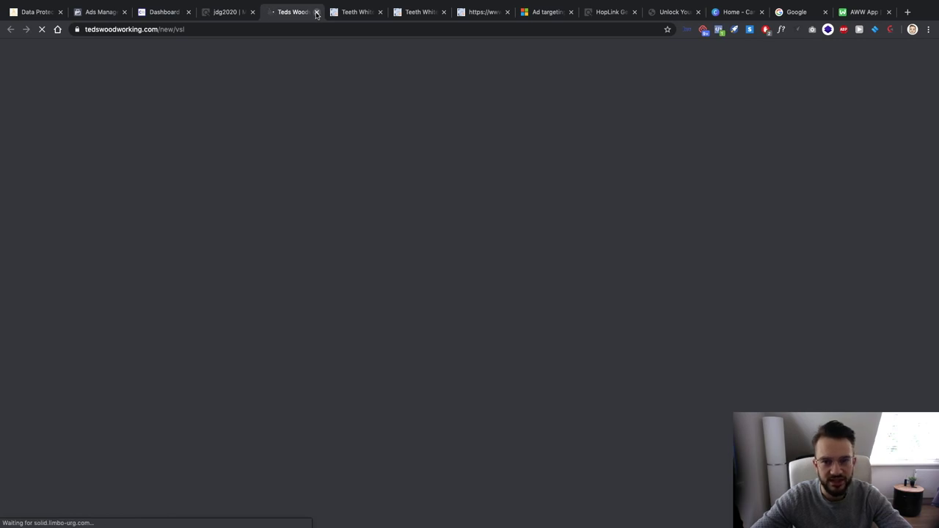
scroll(251, 116, "down", 1)
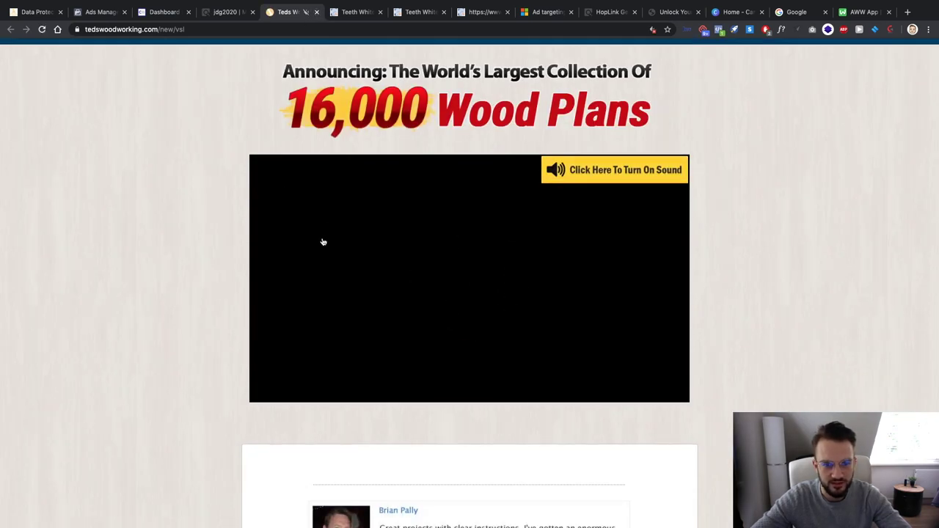
scroll(220, 235, "down", 6)
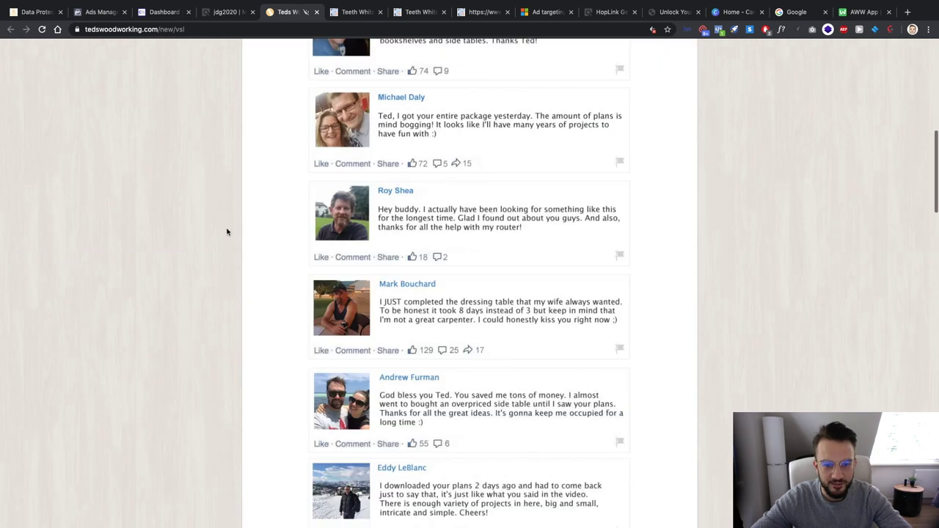
scroll(227, 232, "up", 10)
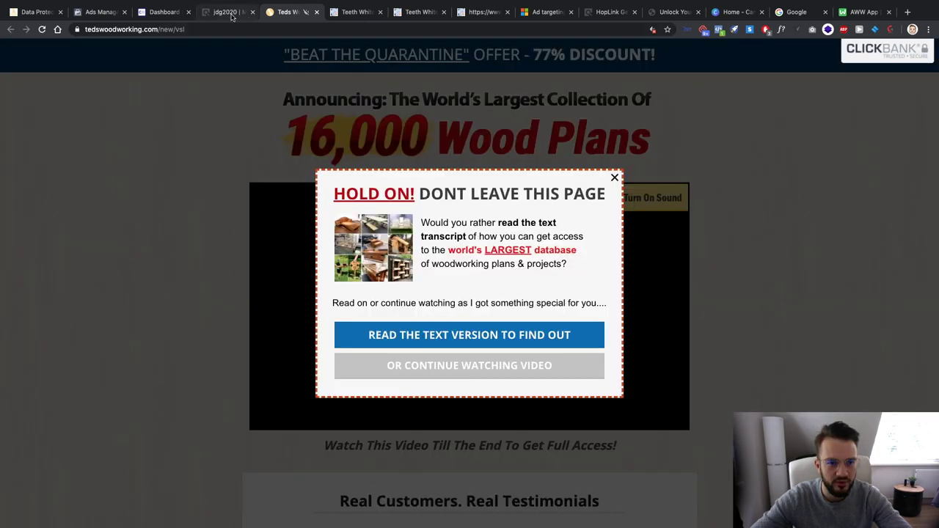
left_click(228, 12)
left_click(316, 12)
scroll(593, 220, "down", 4)
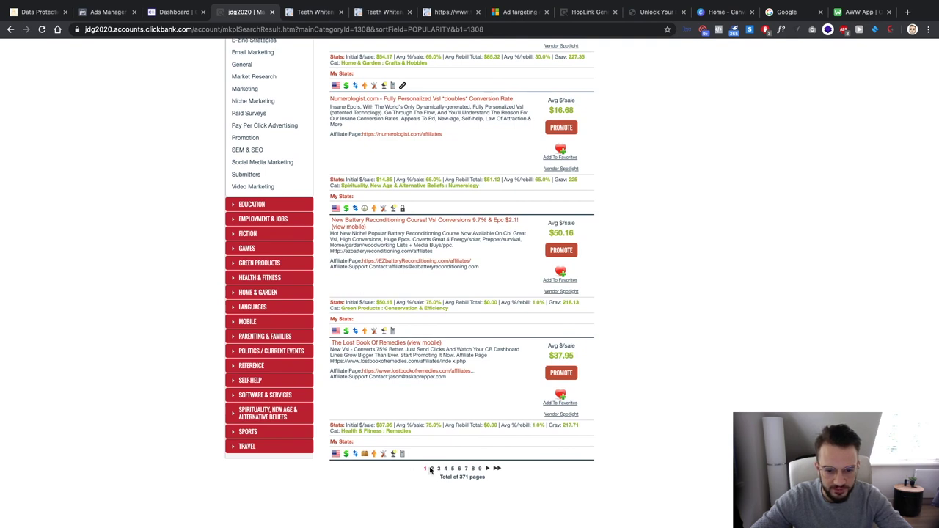
On results page 2, preview Brain Training For Dogs in a new tab, then close it
left_click(433, 469)
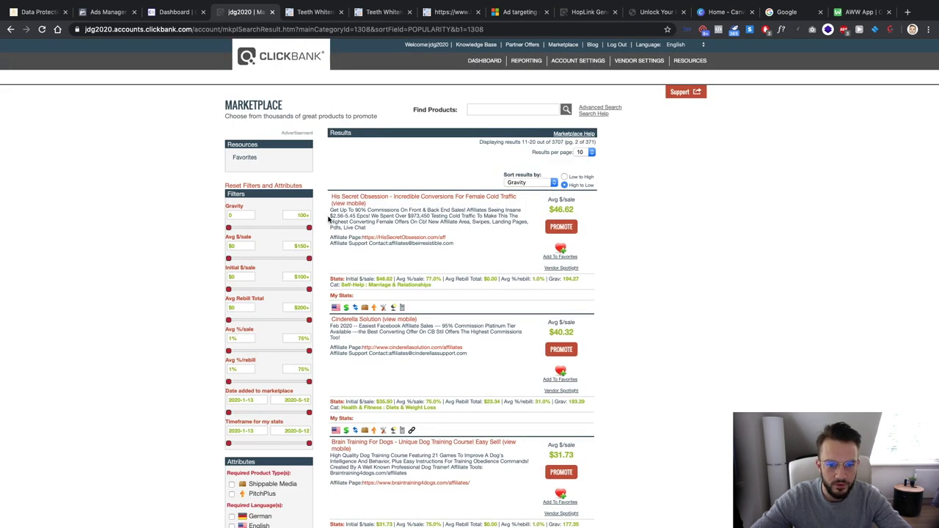
scroll(444, 199, "down", 3)
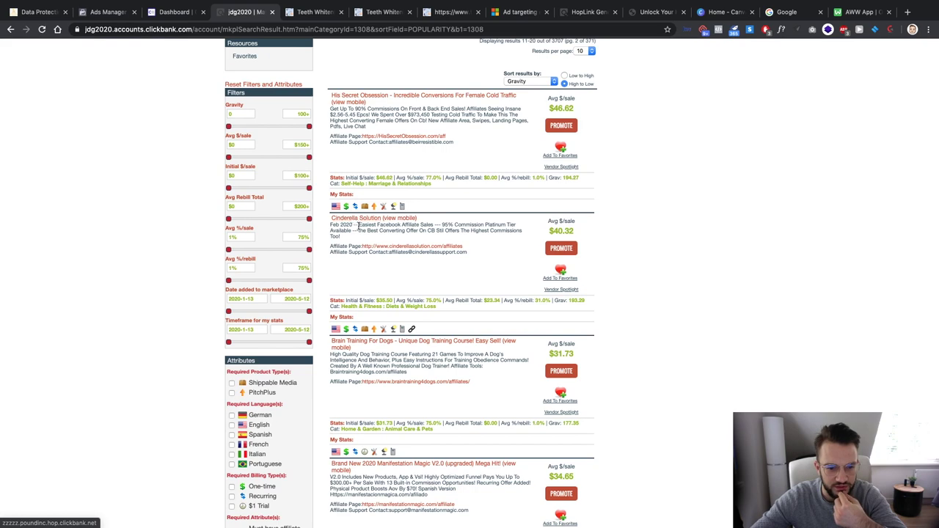
scroll(372, 345, "down", 2)
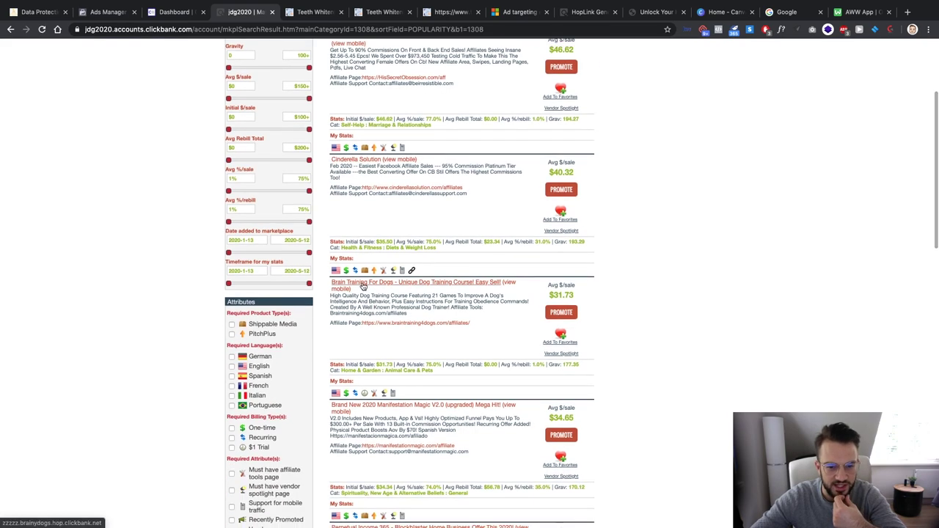
right_click(369, 283)
left_click(387, 289)
left_click(289, 16)
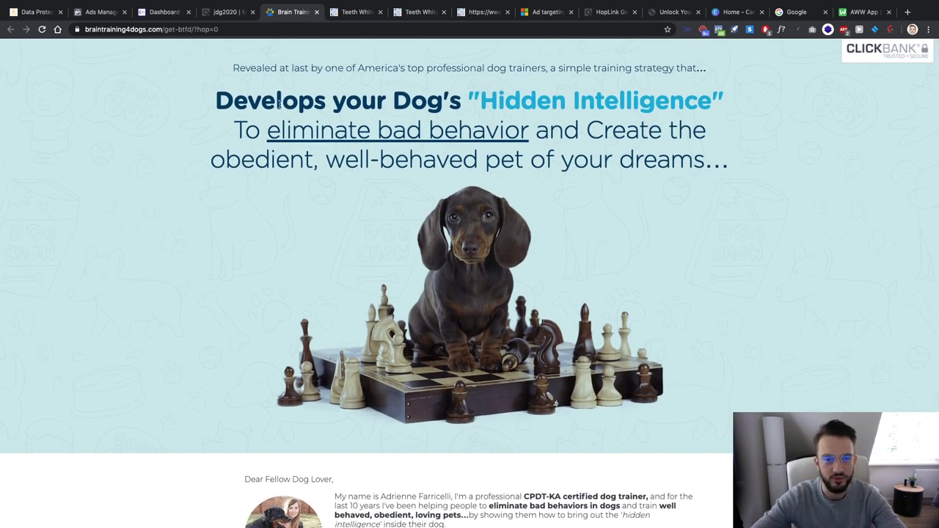
left_click(316, 12)
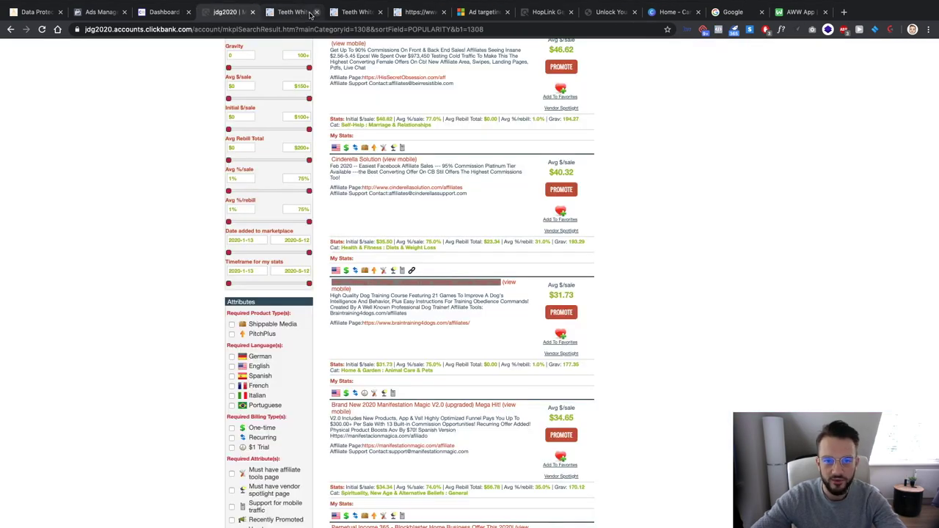
Step through the open tabs to the Facebook Ads Manager campaigns
left_click(302, 12)
left_click(242, 13)
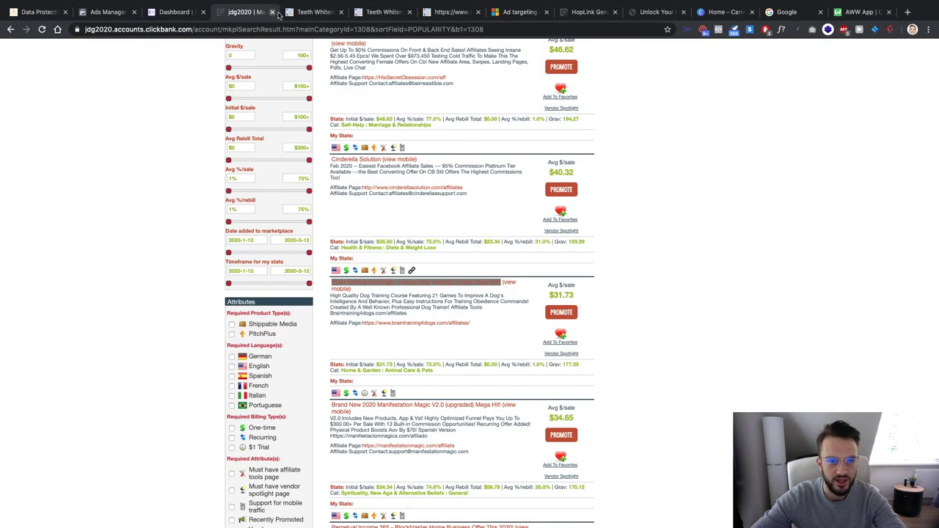
left_click(302, 13)
left_click(378, 12)
left_click(439, 13)
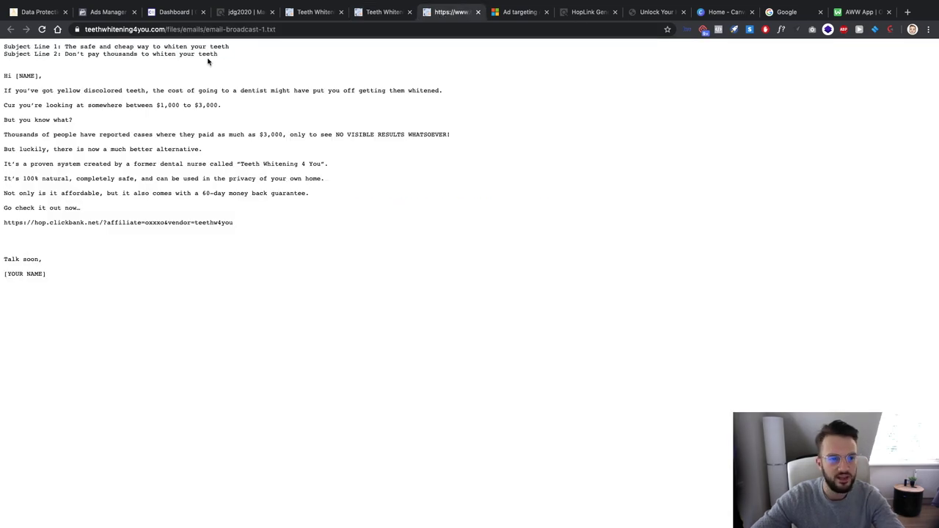
left_click(110, 13)
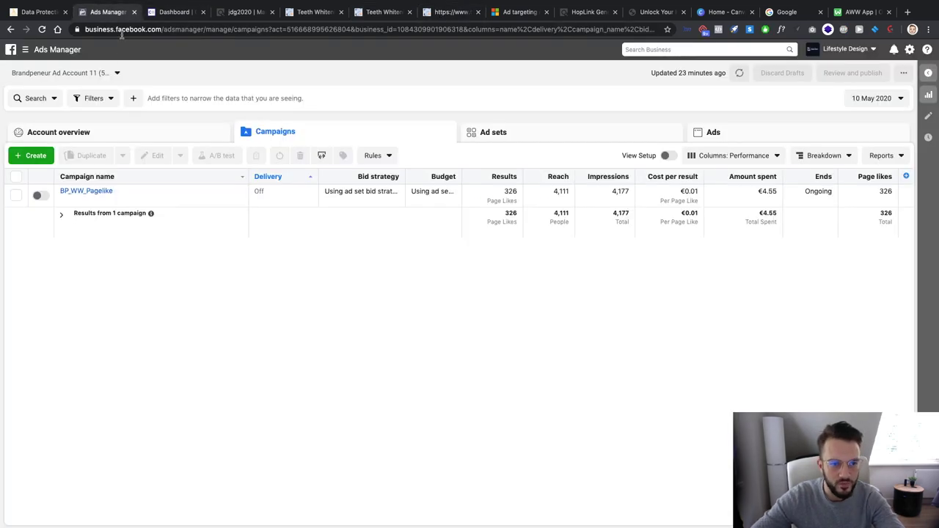
Go to Business Settings and show the business's Pages list
left_click(26, 50)
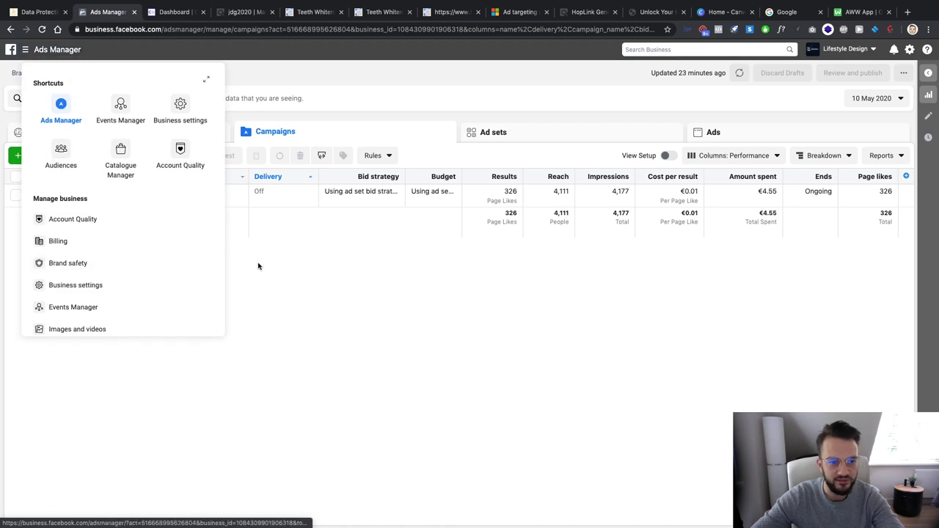
left_click(312, 264)
left_click(25, 50)
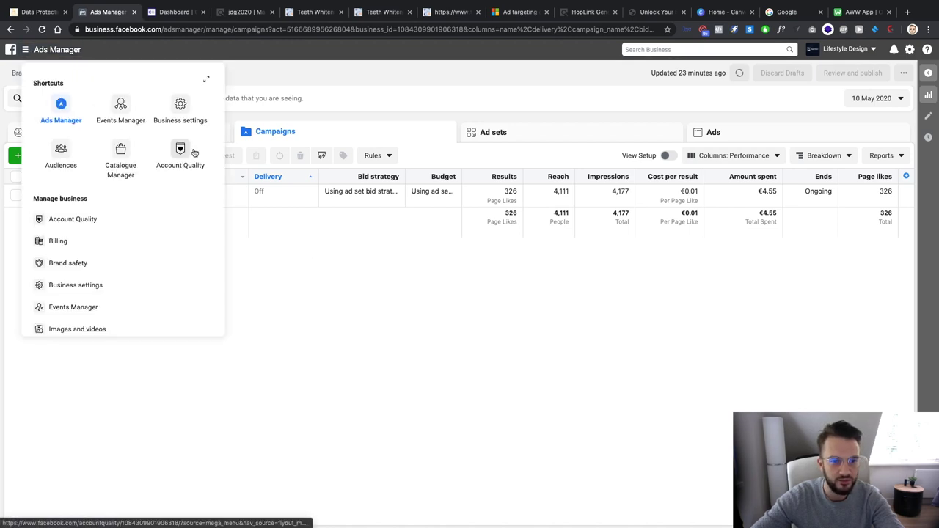
scroll(110, 299, "down", 3)
scroll(113, 294, "up", 3)
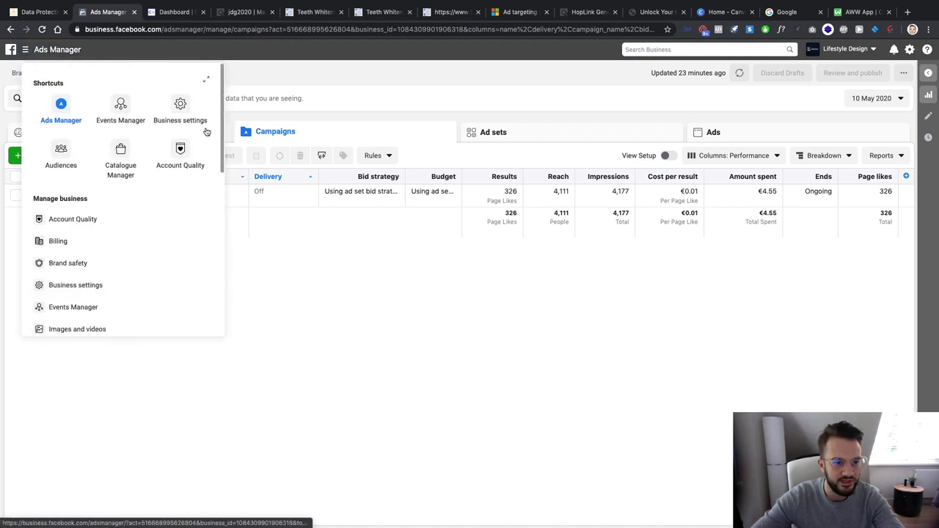
left_click(178, 105)
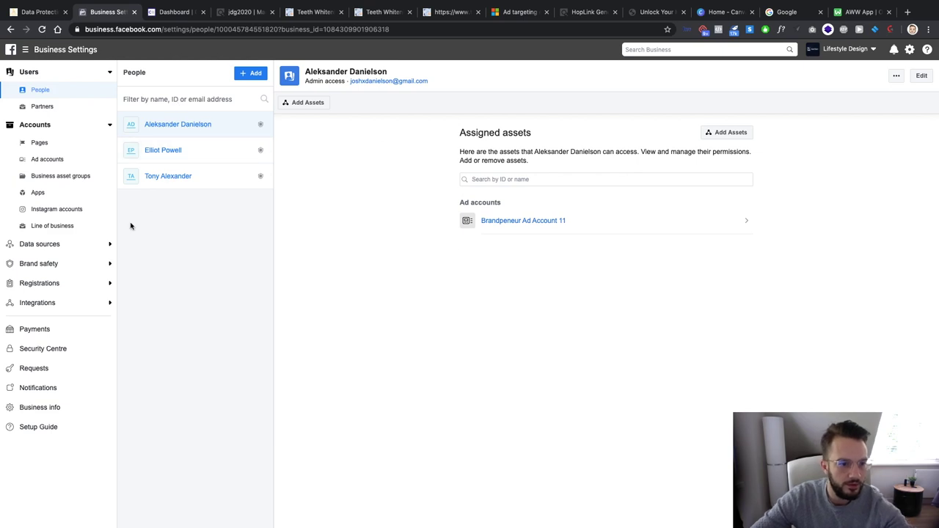
left_click(50, 145)
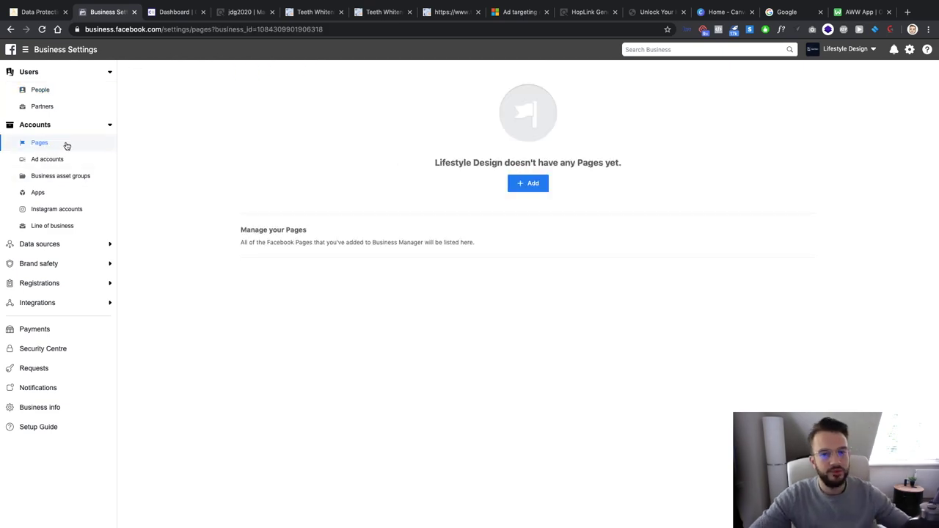
Create the Local Business or Place Page 'Dental Offers For You' in the Local service category
left_click(525, 186)
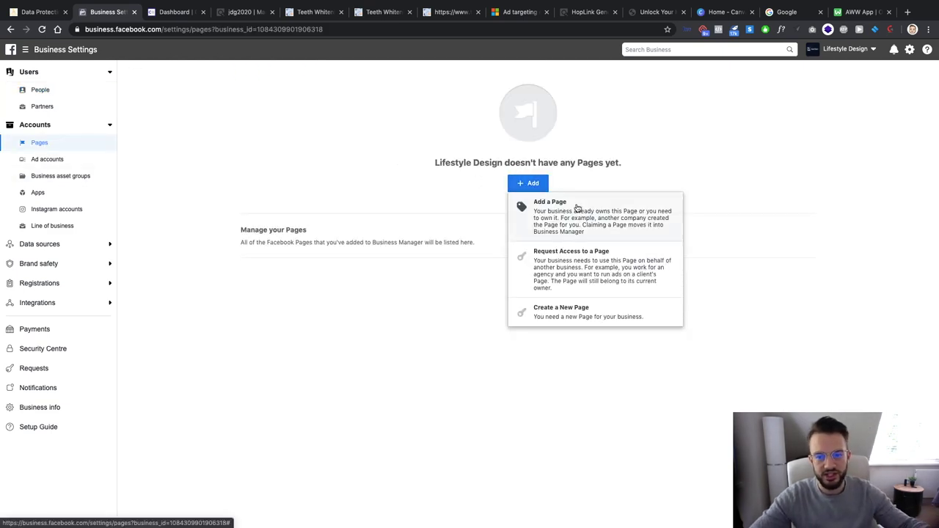
left_click(576, 311)
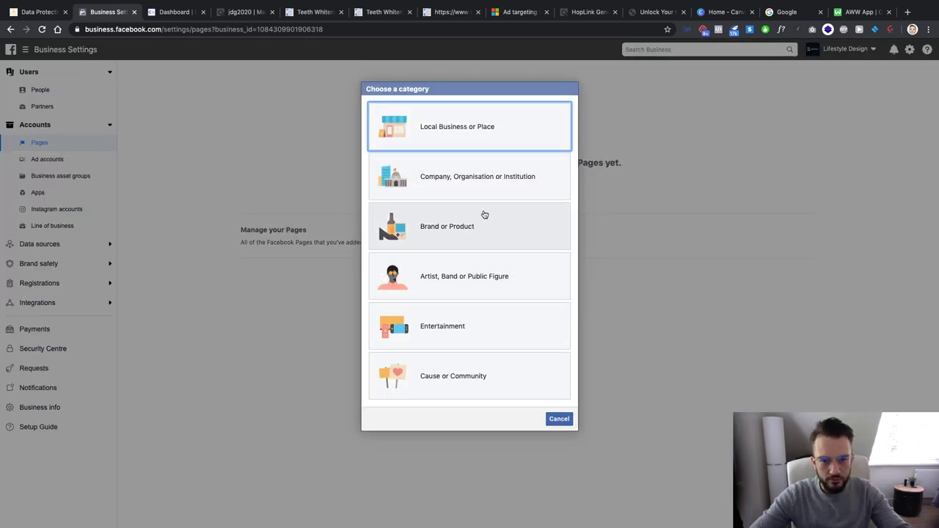
left_click(482, 140)
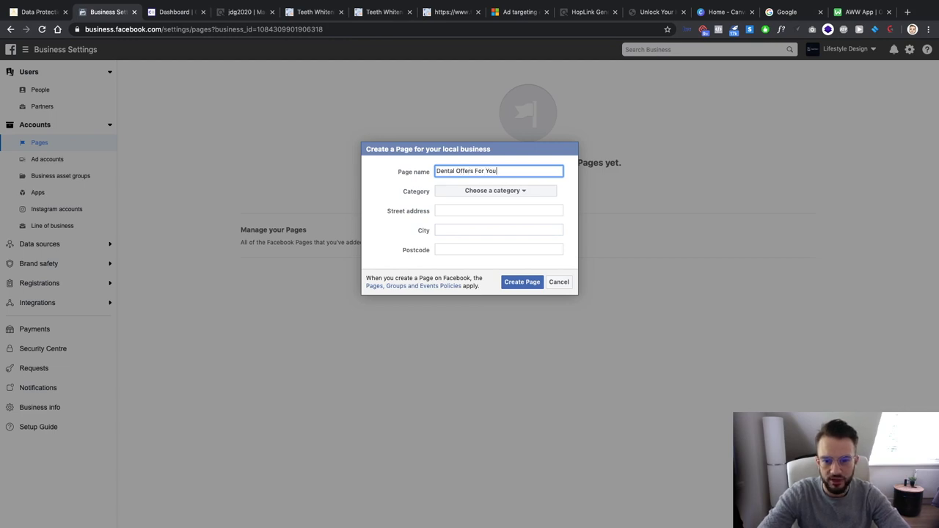
left_click(493, 192)
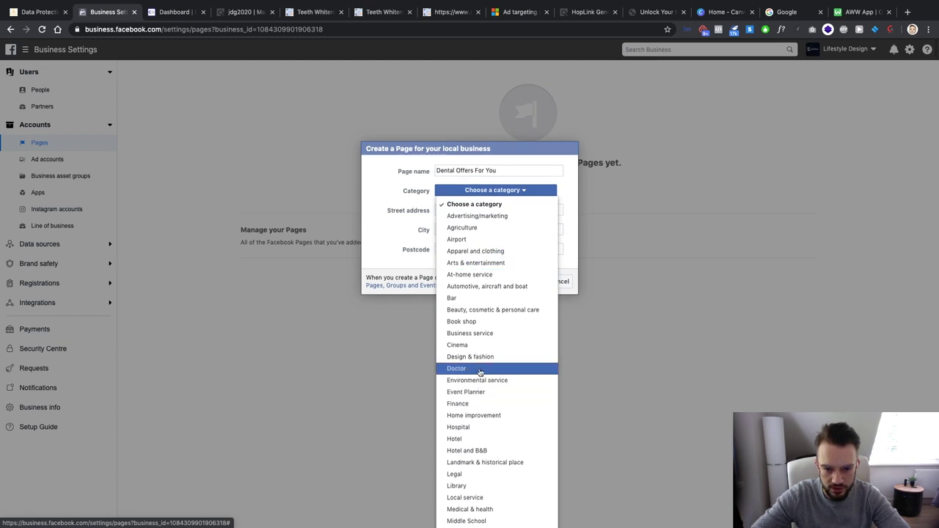
scroll(503, 252, "down", 2)
scroll(499, 264, "down", 1)
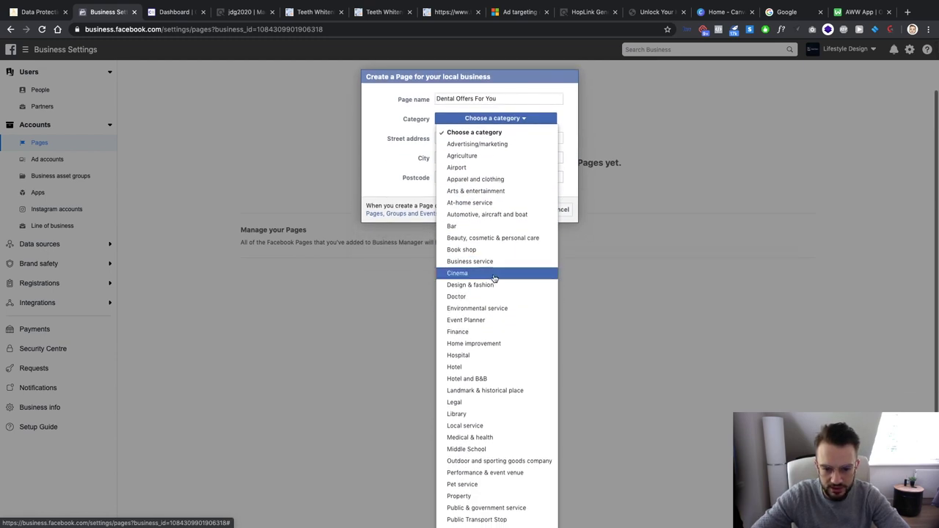
left_click(494, 425)
left_click(466, 211)
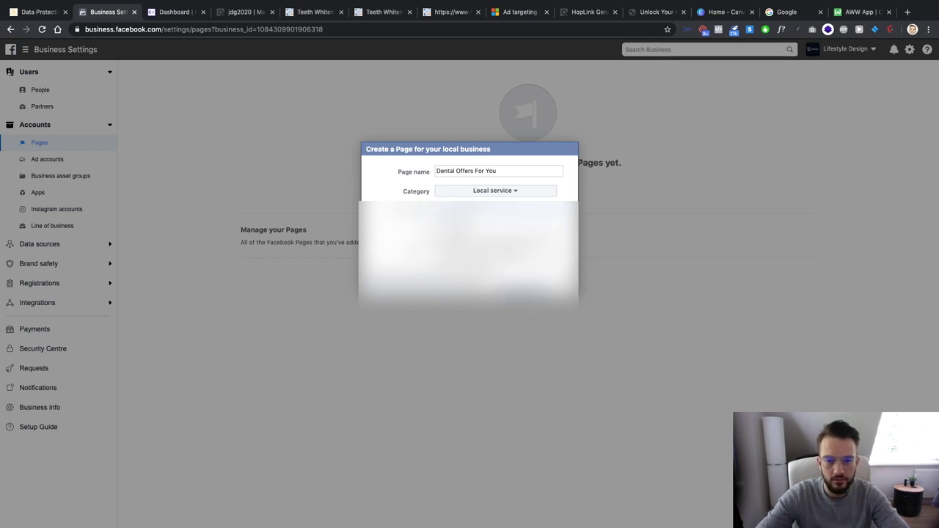
left_click(522, 287)
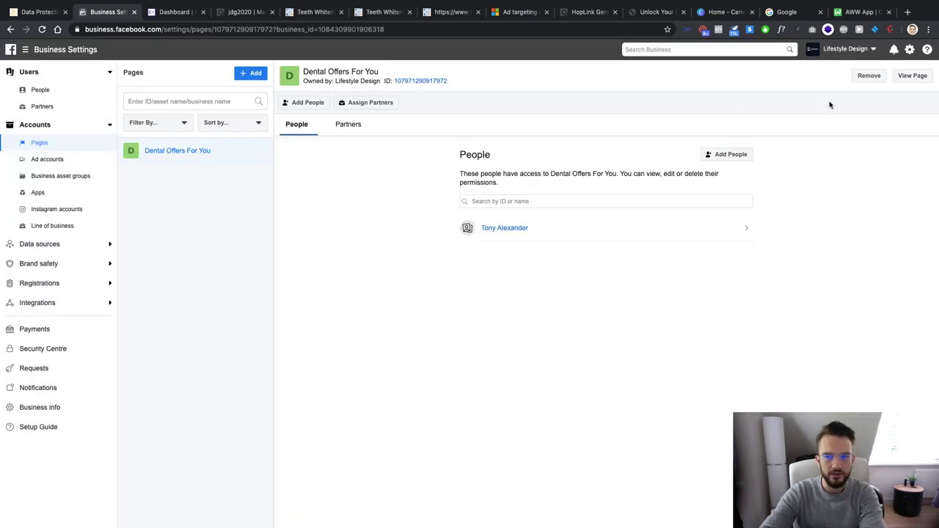
Open the new Page's settings and set the profanity filter to Strong
left_click(912, 76)
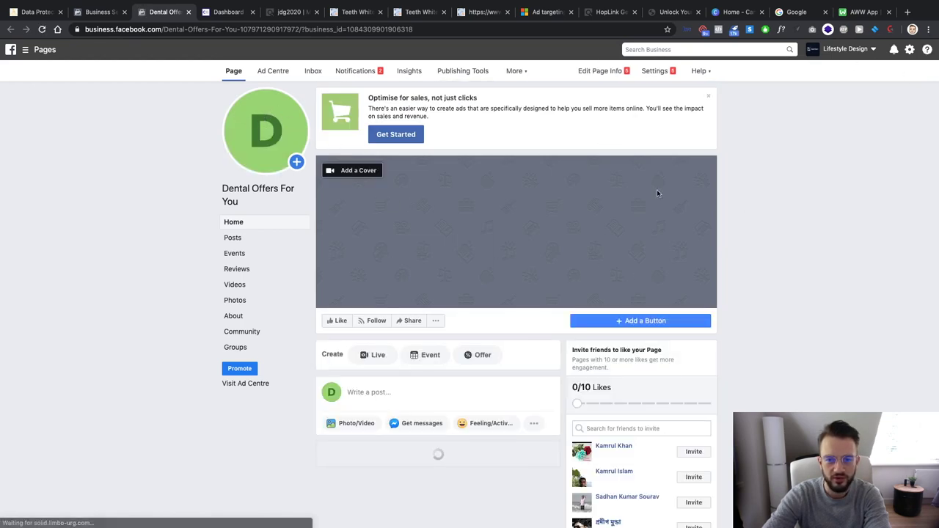
left_click(708, 95)
left_click(655, 71)
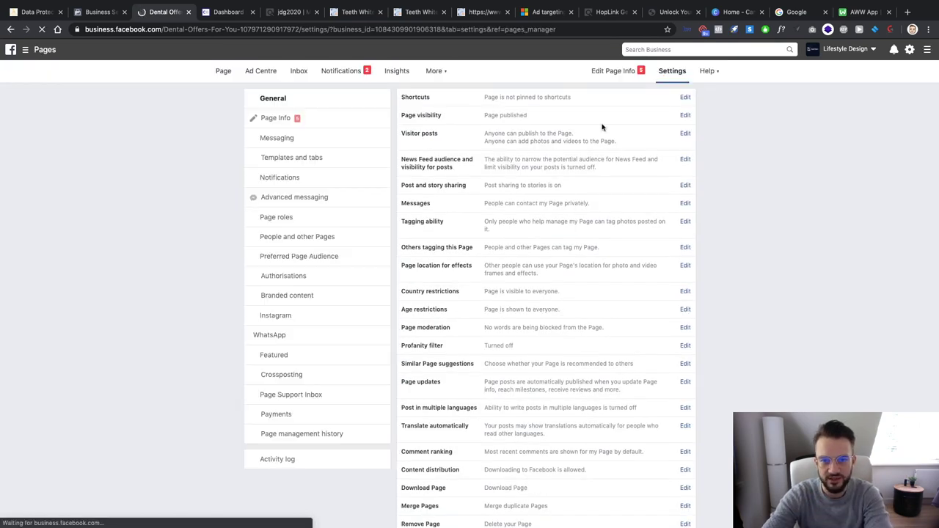
scroll(599, 136, "down", 2)
scroll(598, 137, "up", 2)
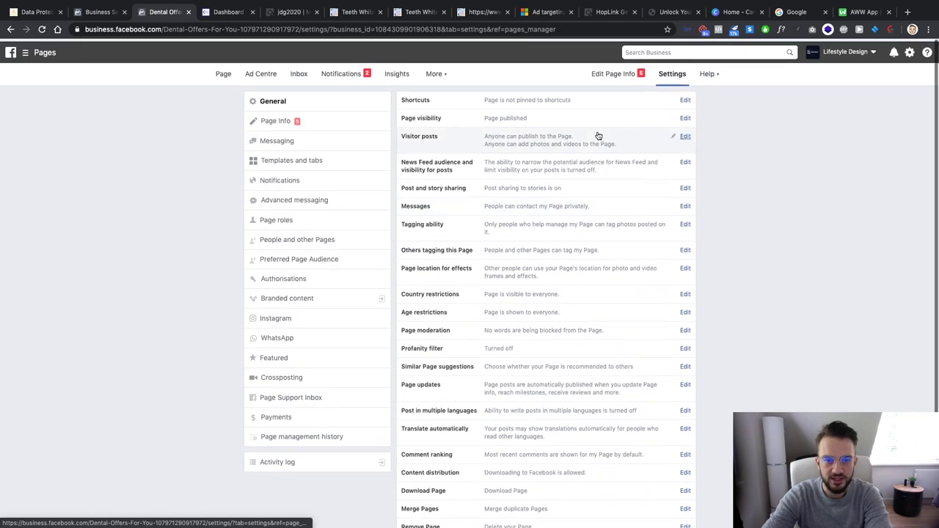
left_click(675, 348)
left_click(505, 346)
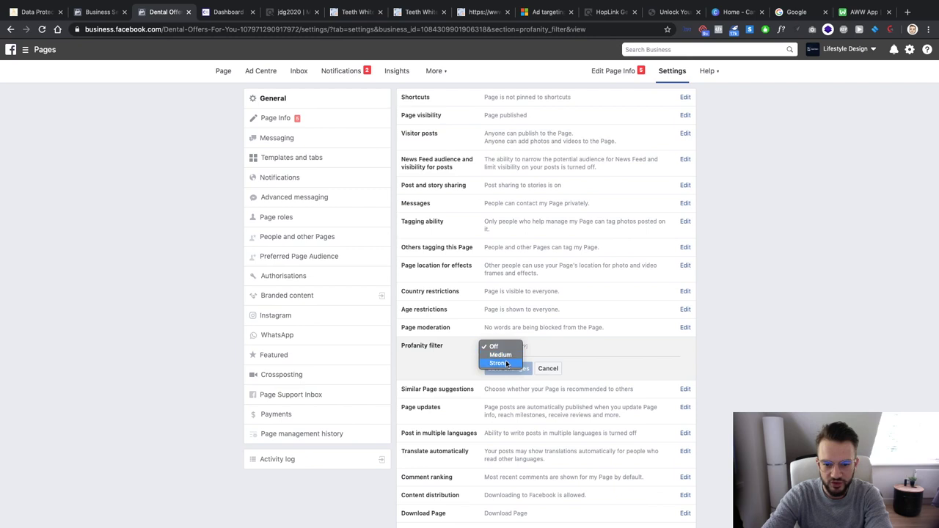
left_click(505, 363)
left_click(509, 370)
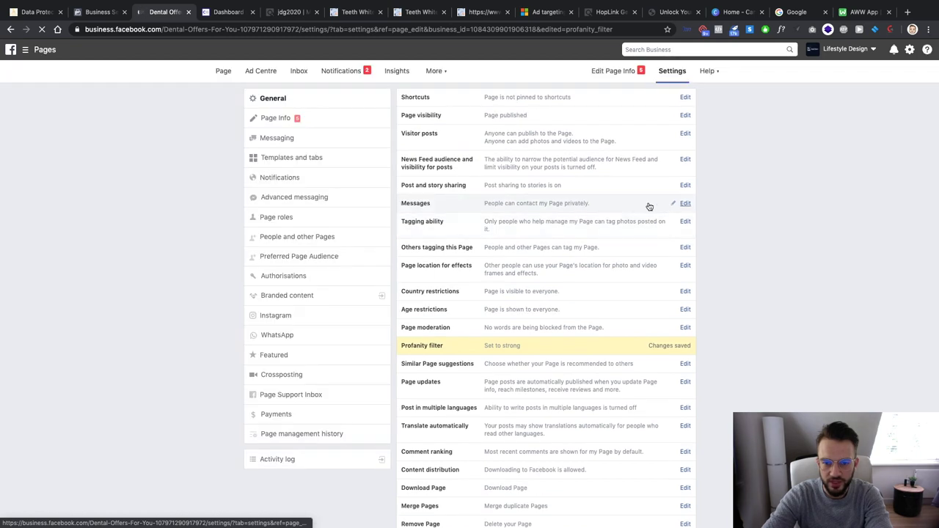
Turn off private messages and prohibit downloading the Page's content to Facebook
left_click(676, 206)
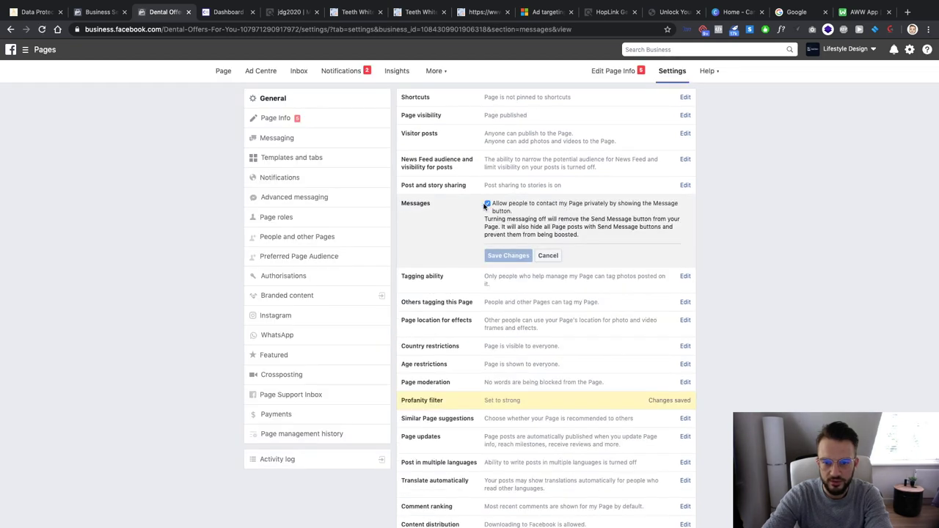
left_click(487, 205)
left_click(516, 254)
scroll(509, 270, "down", 3)
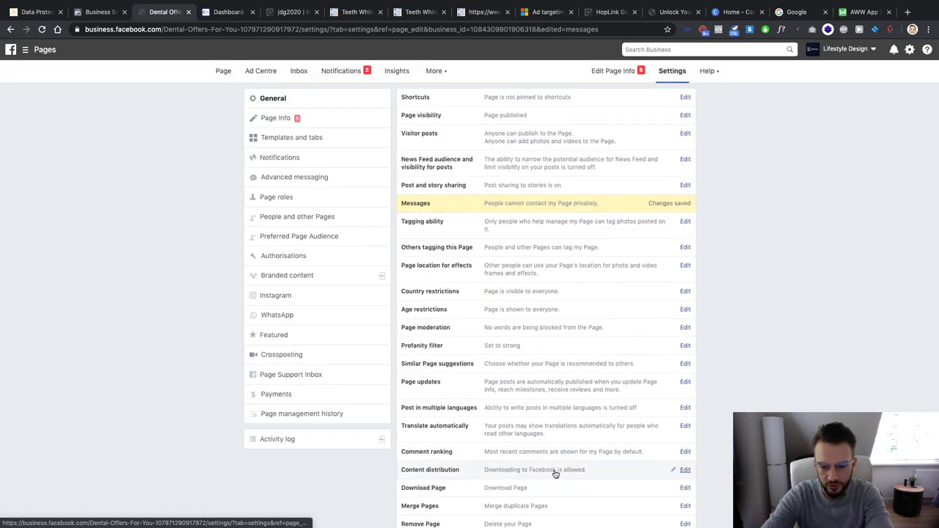
left_click(674, 474)
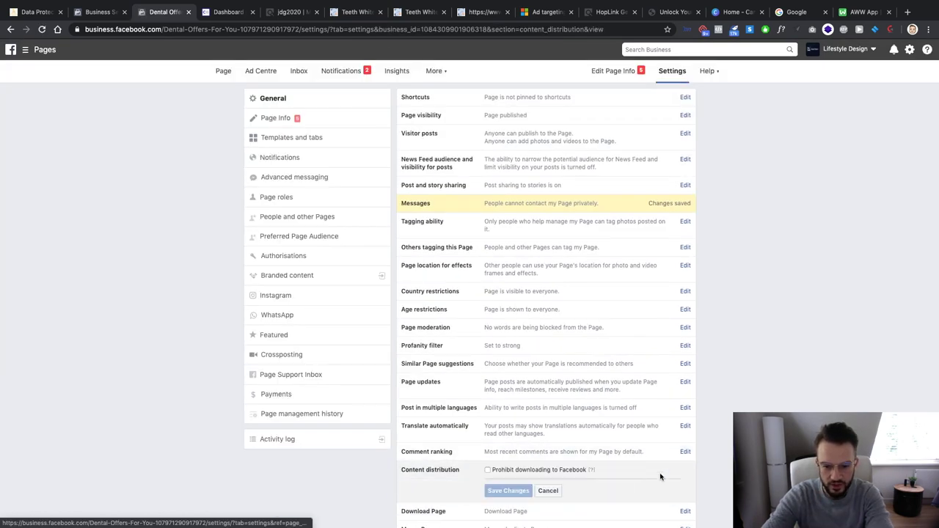
left_click(499, 470)
left_click(508, 491)
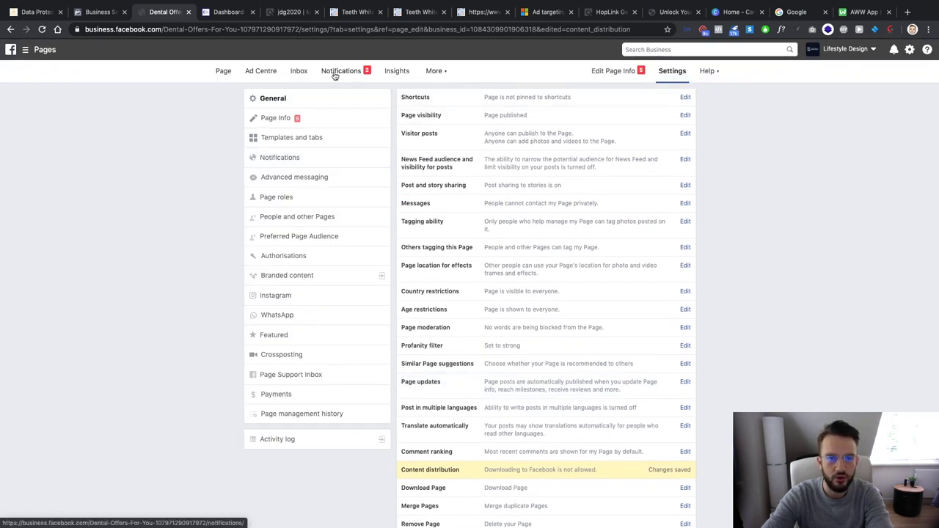
left_click(618, 73)
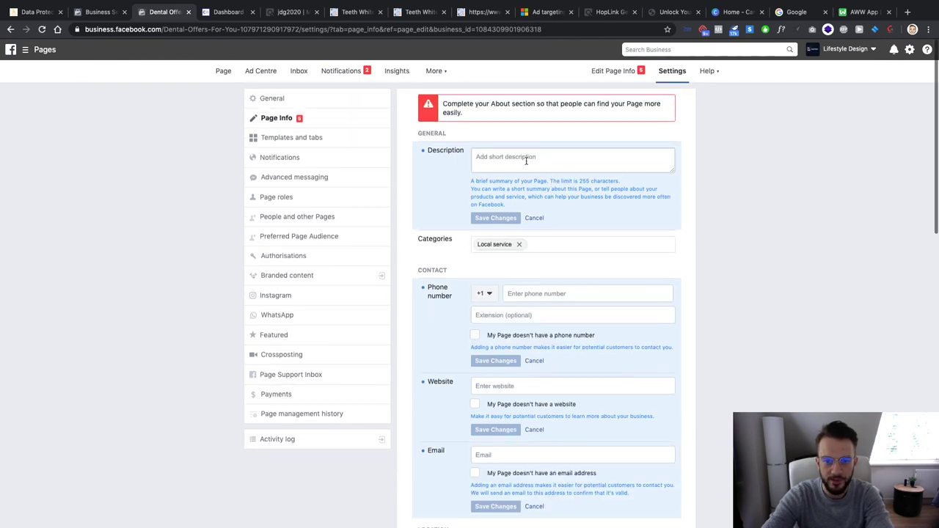
Copy the 'Say goodbye' intro paragraph from the reopened Teeth Whitening sales page
left_click(526, 161)
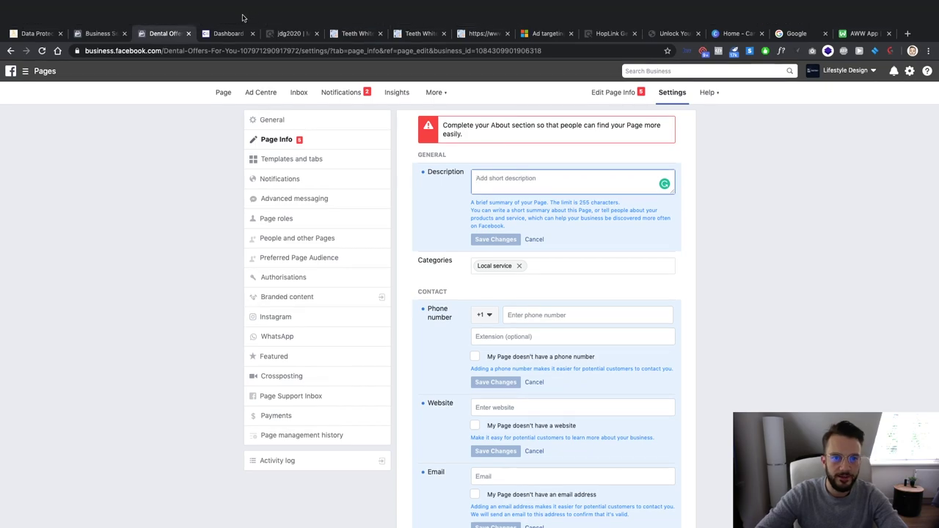
left_click(380, 12)
key("super+t")
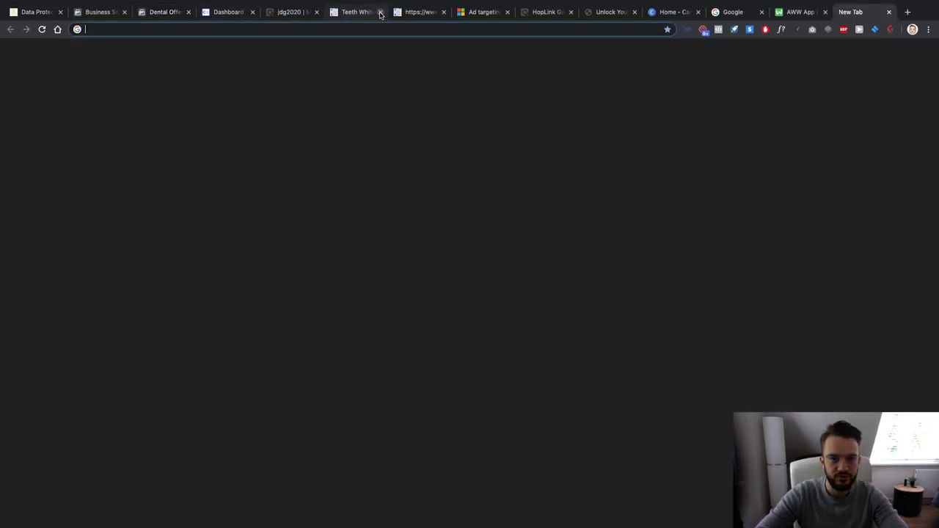
key("super+shift+t")
left_click(369, 14)
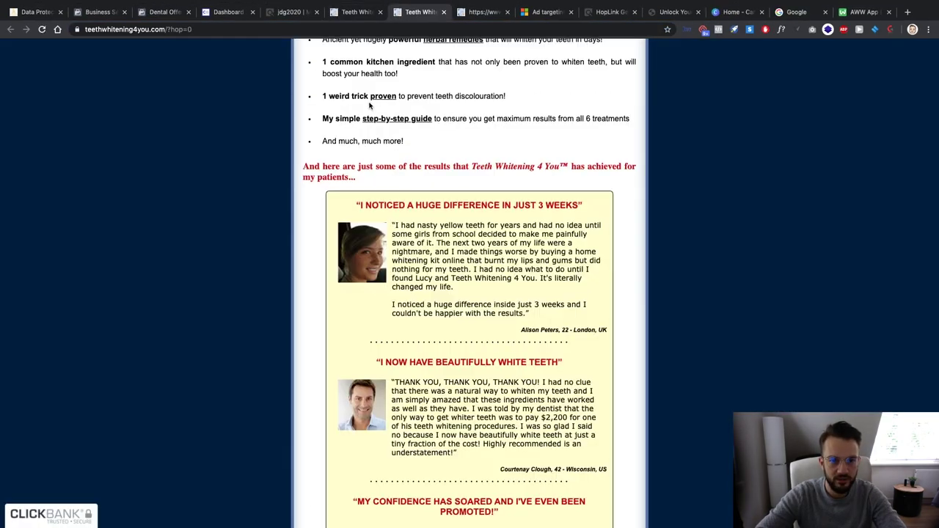
scroll(367, 102, "up", 15)
scroll(367, 104, "up", 15)
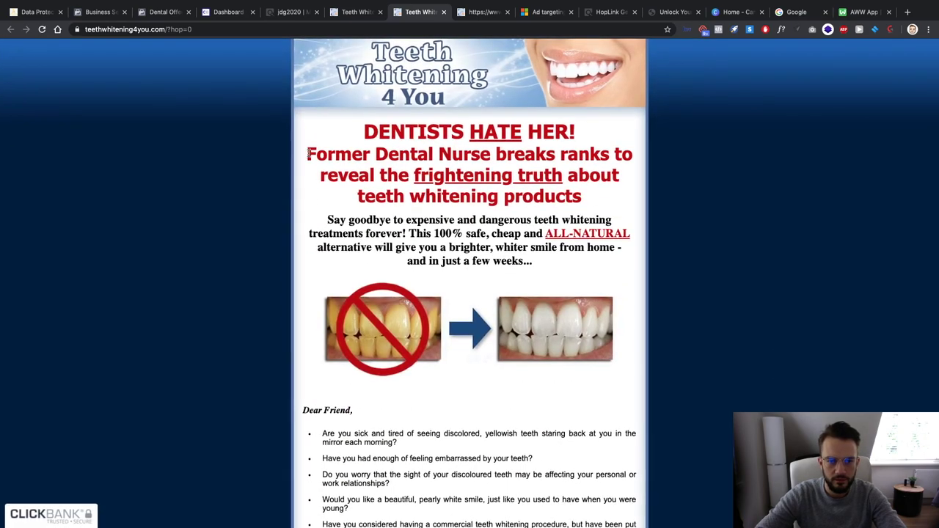
left_click_drag(328, 221, 536, 266)
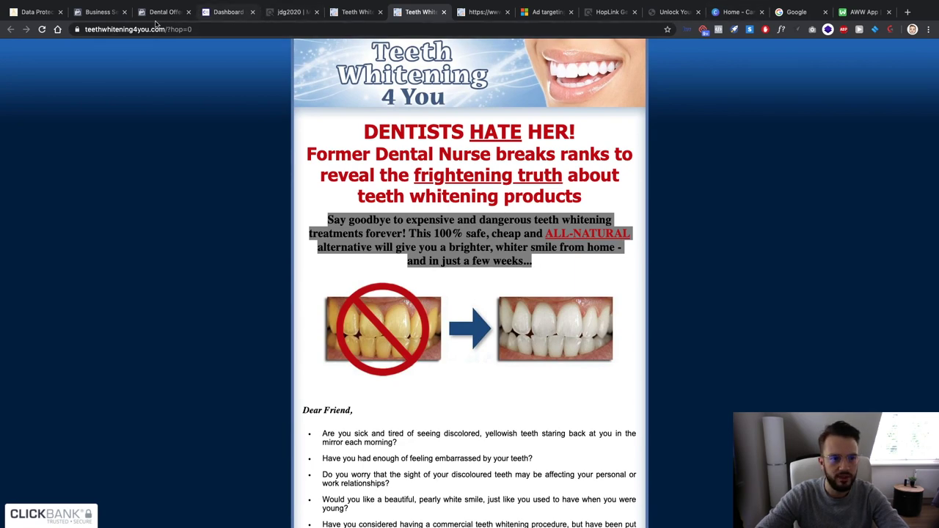
left_click(114, 13)
left_click(156, 13)
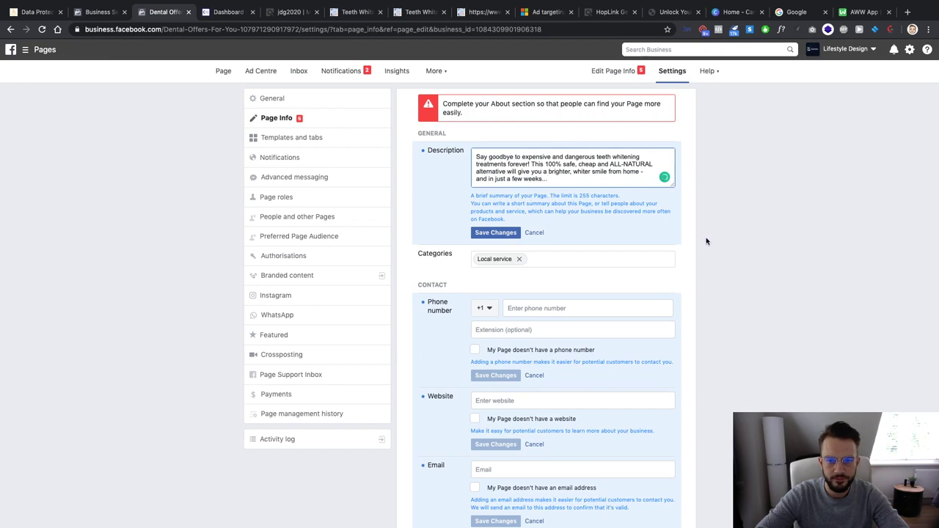
Paste the promotional paragraph as the Page's Impressum and description and save both
key("super+a")
key("super+c")
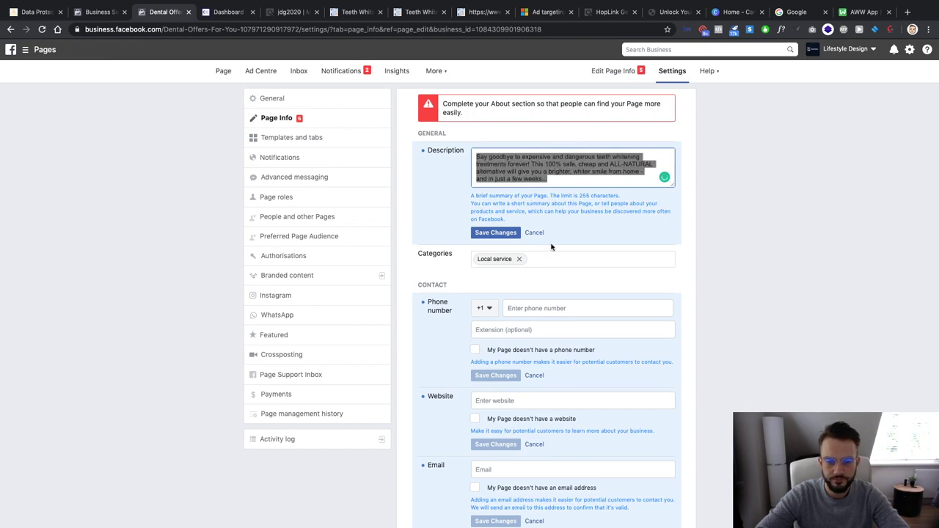
scroll(552, 246, "down", 10)
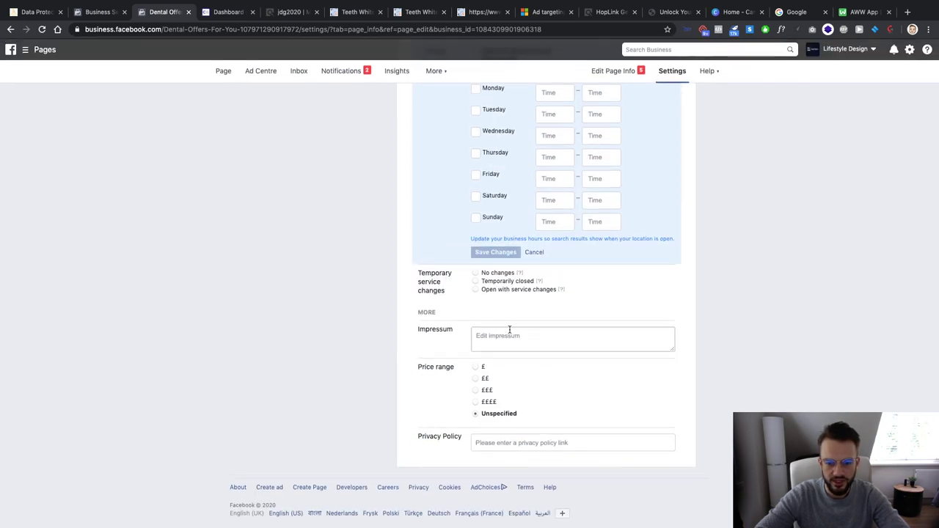
left_click(509, 330)
key("super+v")
left_click(492, 405)
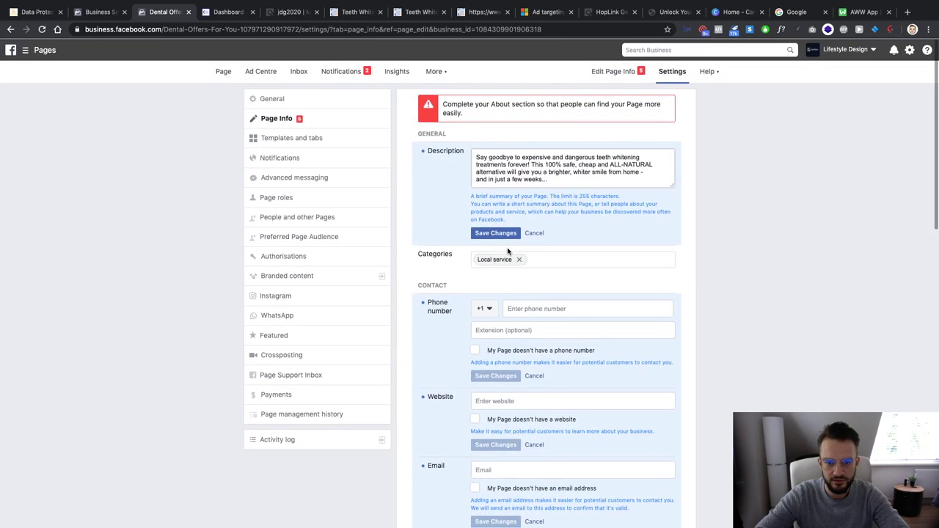
left_click(498, 234)
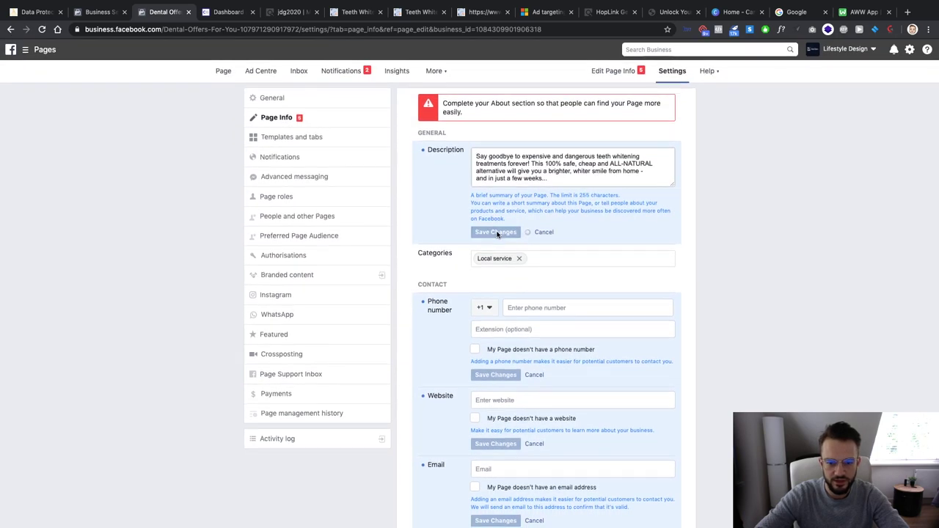
Untick street address and mark the Page as having no email, website or phone number
scroll(495, 253, "down", 1)
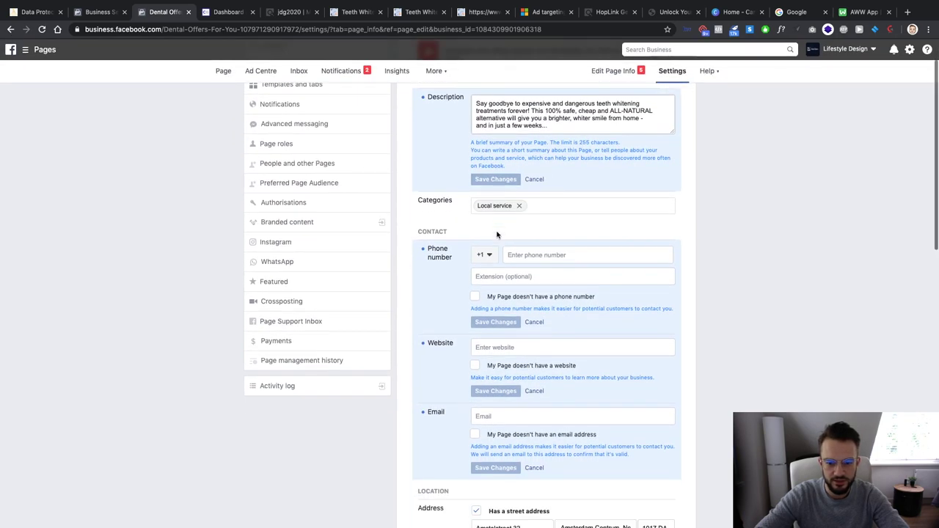
left_click(477, 514)
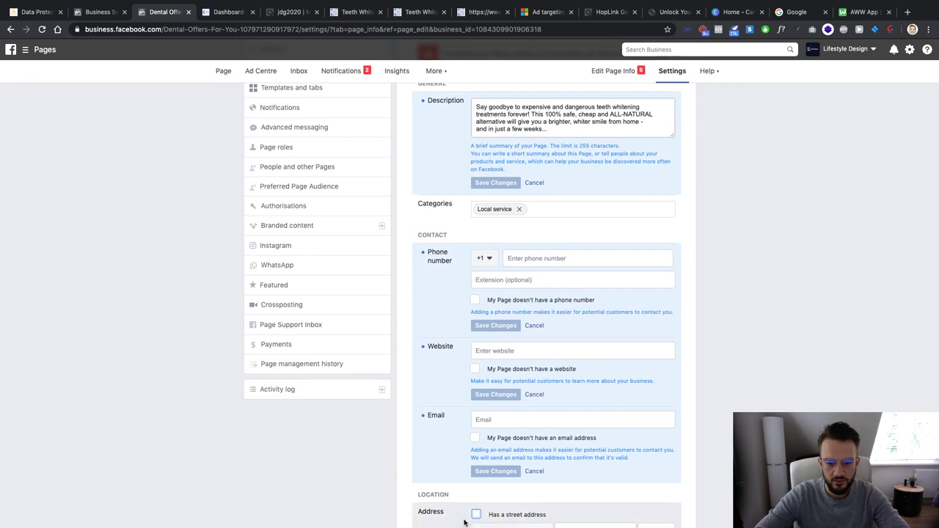
left_click(476, 438)
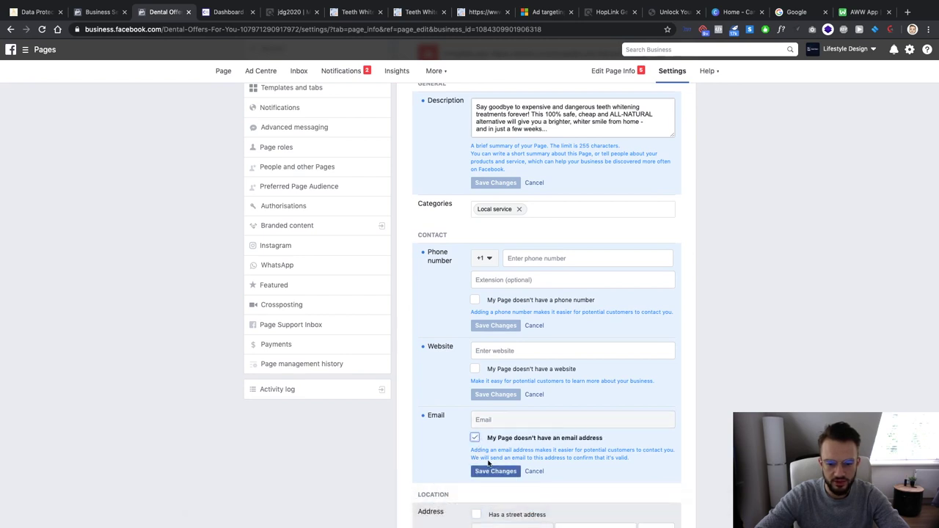
left_click(476, 369)
left_click(475, 300)
left_click(492, 325)
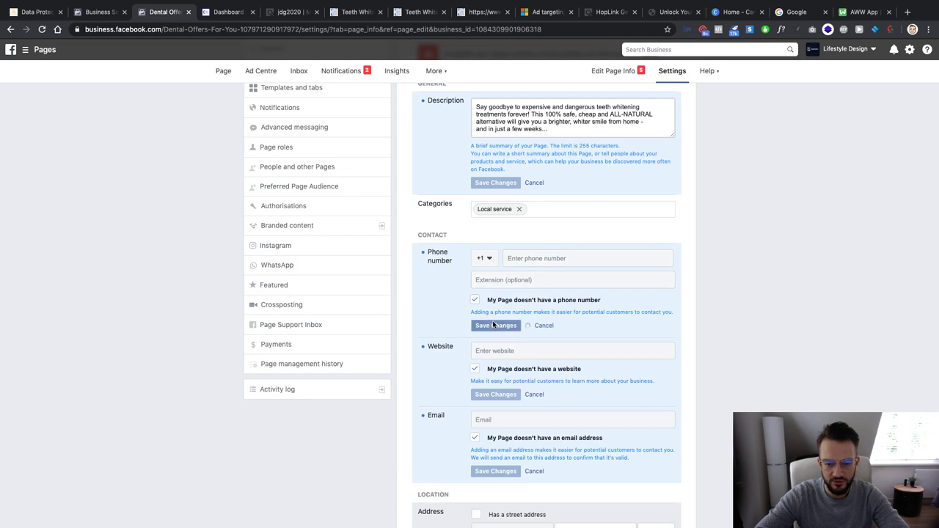
Go to the Dental Offers For You Page home and dismiss the Complete your Page banner
scroll(453, 330, "down", 15)
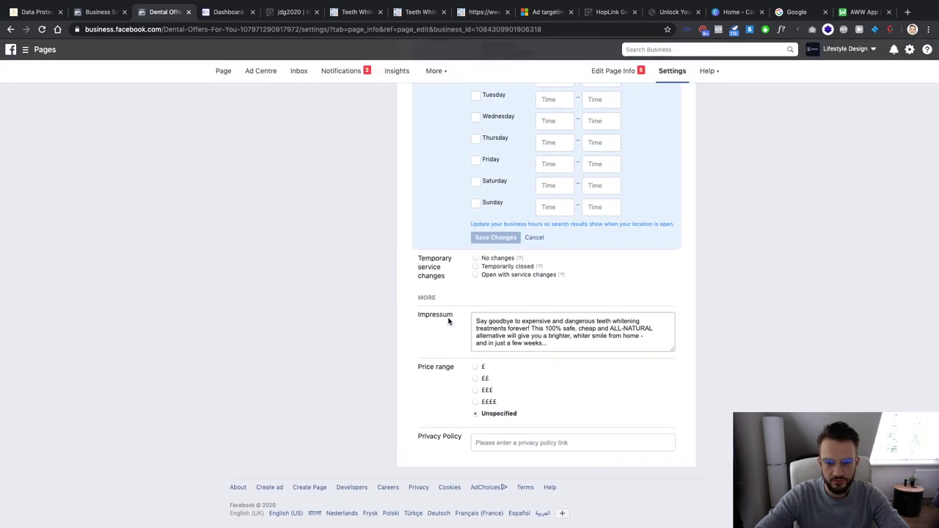
scroll(418, 293, "up", 5)
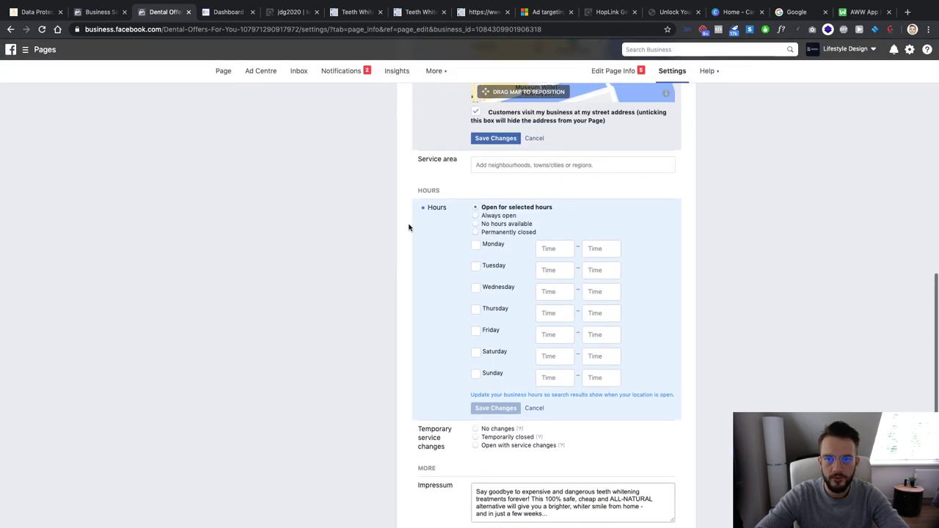
left_click(223, 71)
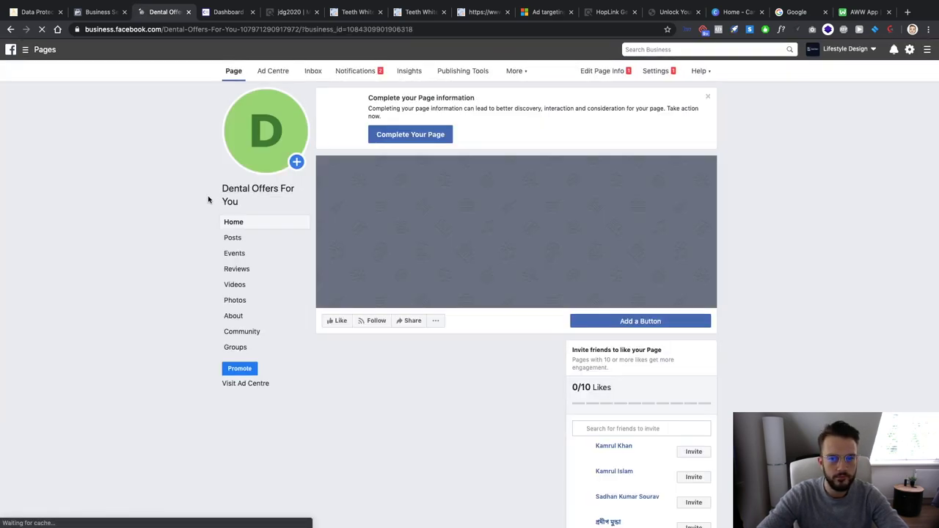
left_click(709, 99)
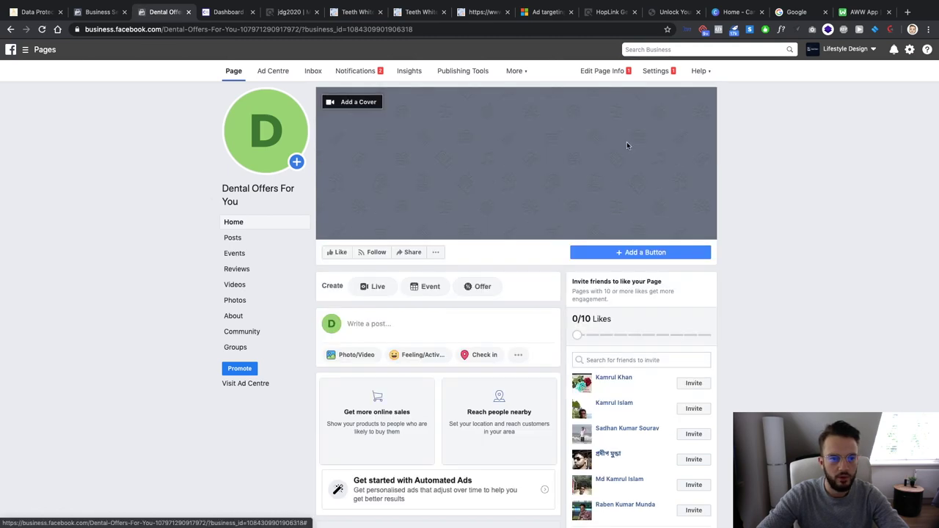
Search Google Images for 'teeth whitening logo' and save the WhiteNow logo as a PNG
left_click(775, 14)
type("tee")
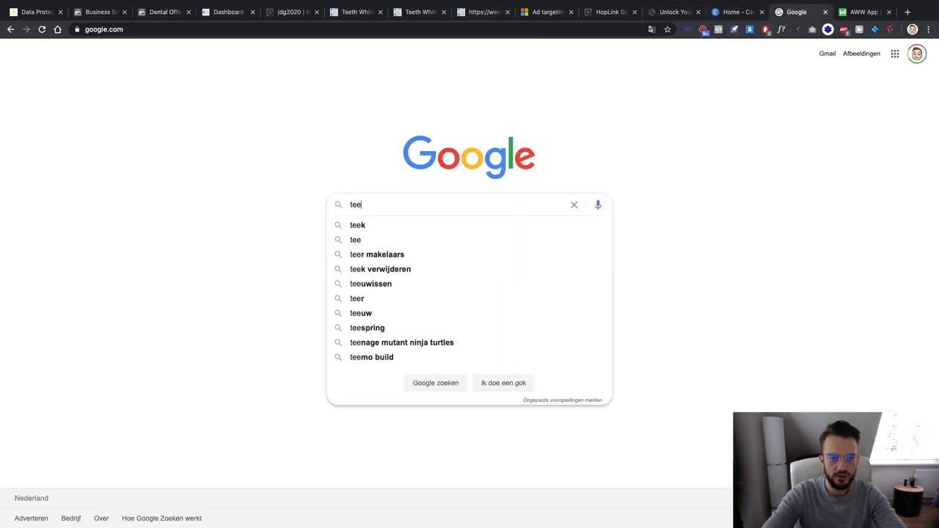
type("th whitening logo")
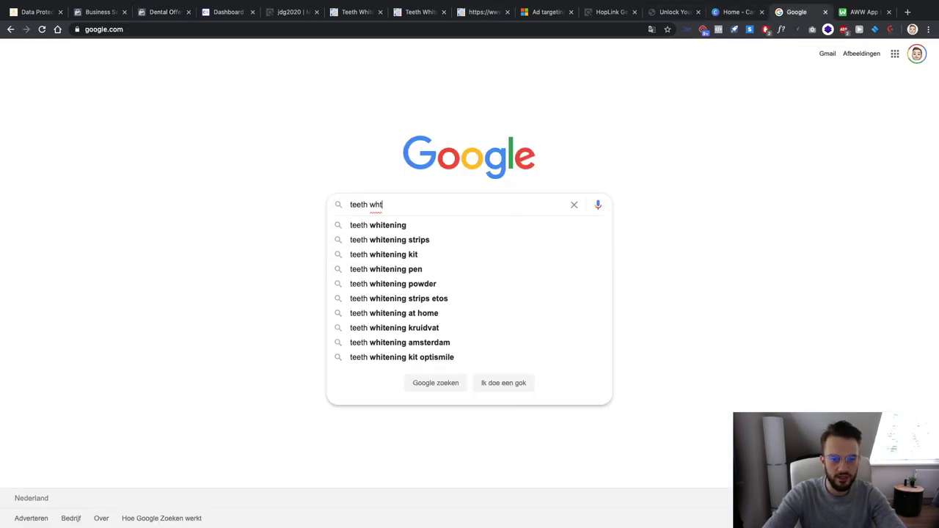
key("Return")
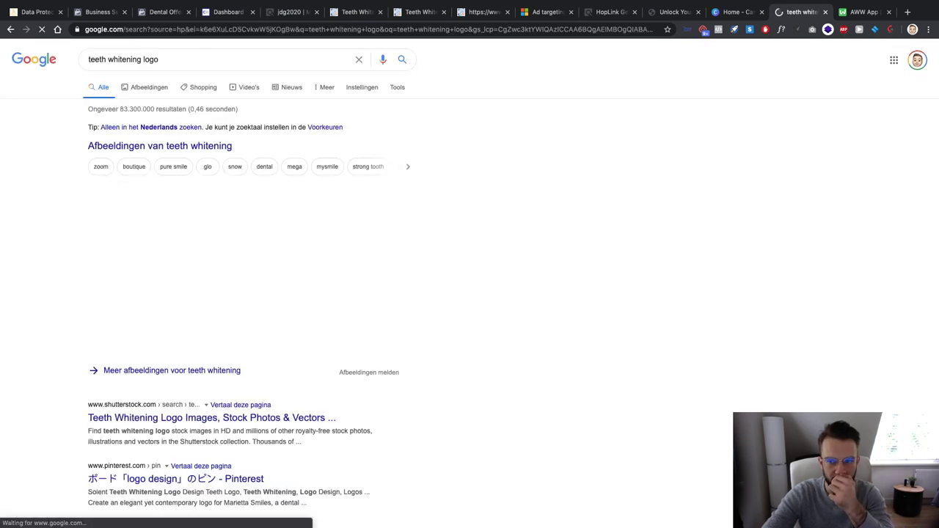
left_click(135, 88)
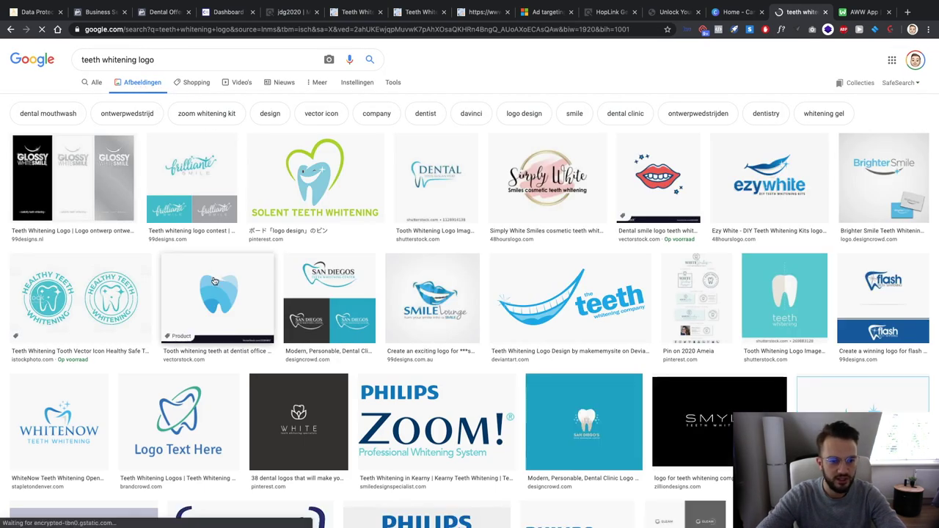
left_click(60, 427)
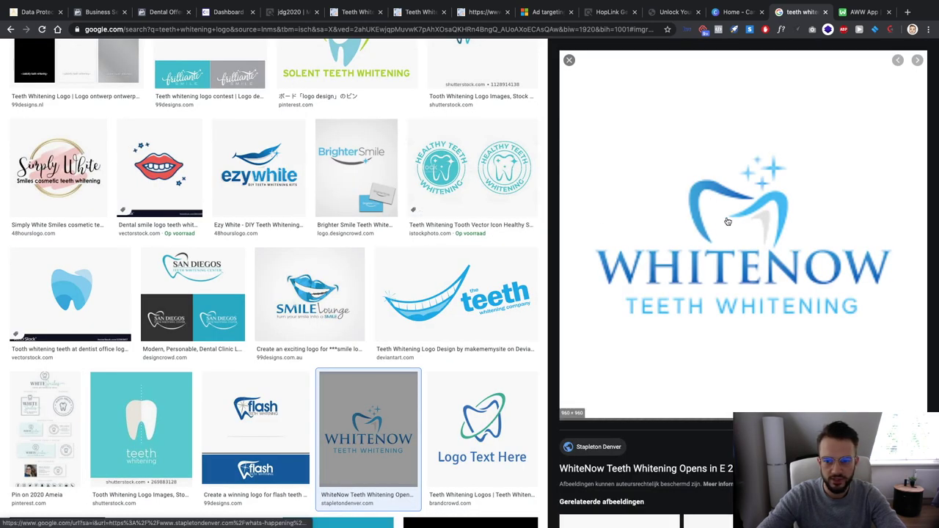
right_click(698, 211)
left_click(739, 303)
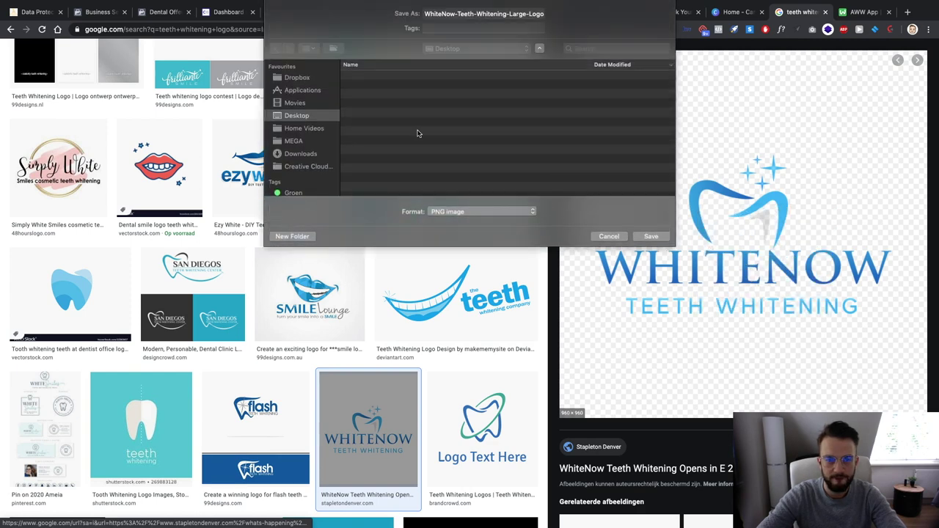
key("Return")
Change the image search to 'teeth whitening' and browse the photo results
scroll(194, 61, "up", 3)
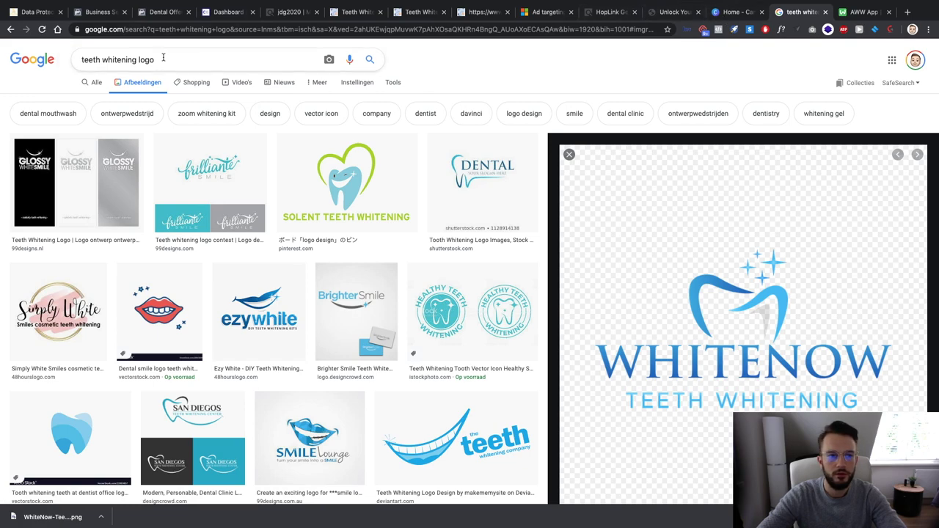
key("BackSpace")
key("BackSpace")
key("BackSpace")
key("Return")
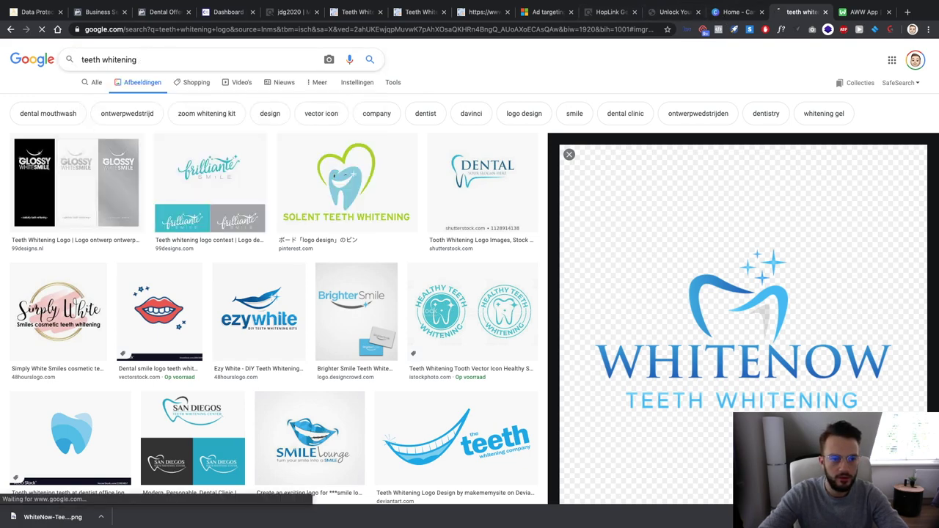
scroll(300, 292, "down", 4)
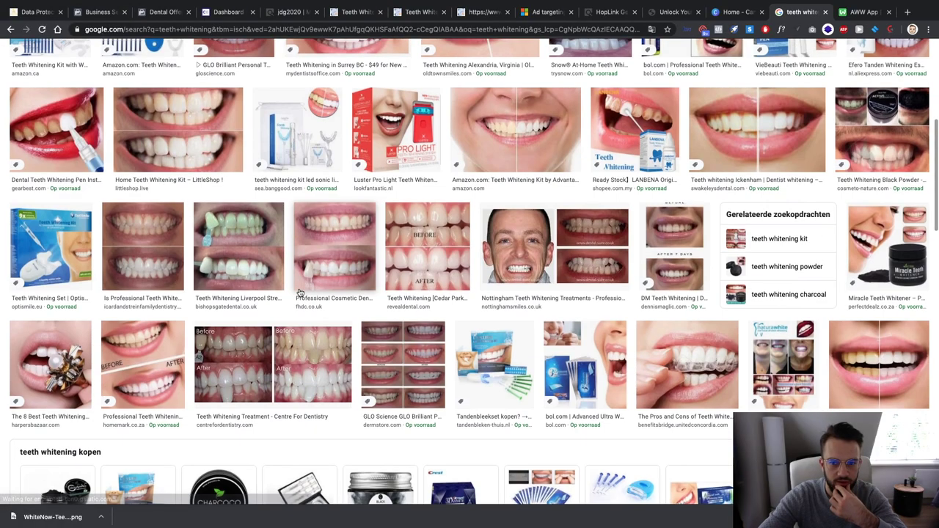
scroll(300, 294, "down", 5)
Search Google Images for 'white smile' and browse the results
scroll(300, 292, "down", 5)
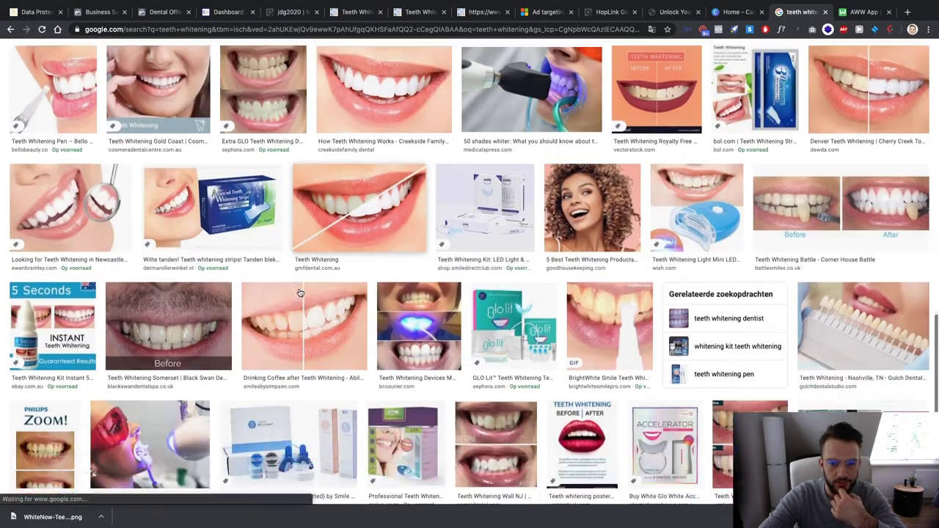
scroll(297, 290, "up", 14)
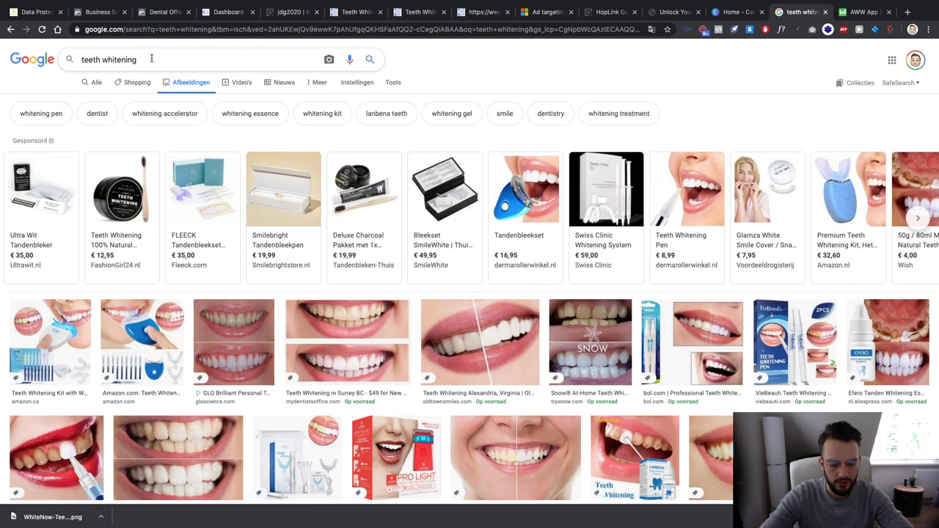
type("hite smile")
key("Return")
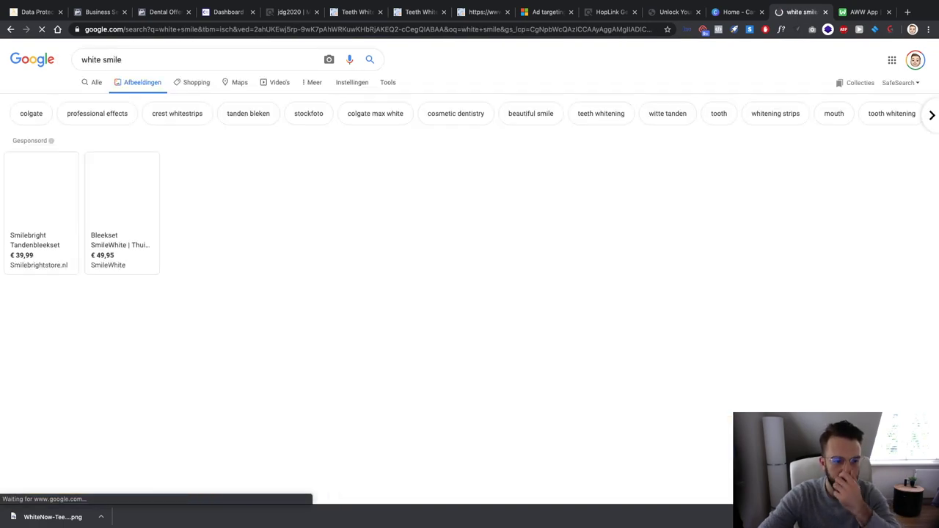
scroll(214, 201, "down", 4)
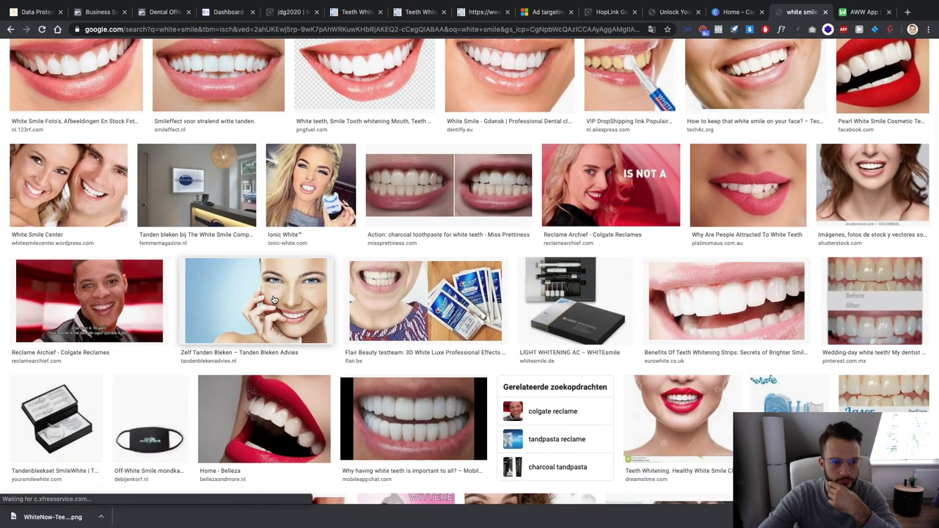
scroll(228, 305, "down", 5)
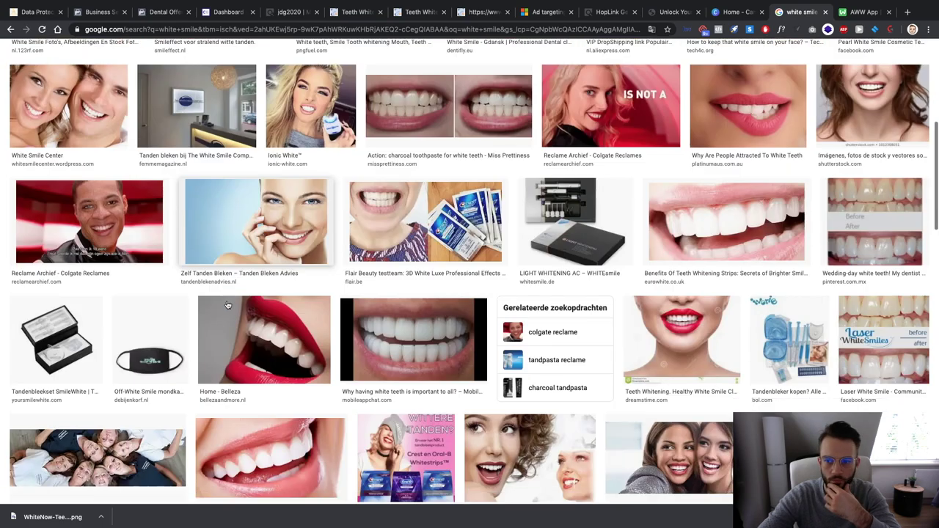
scroll(227, 305, "down", 4)
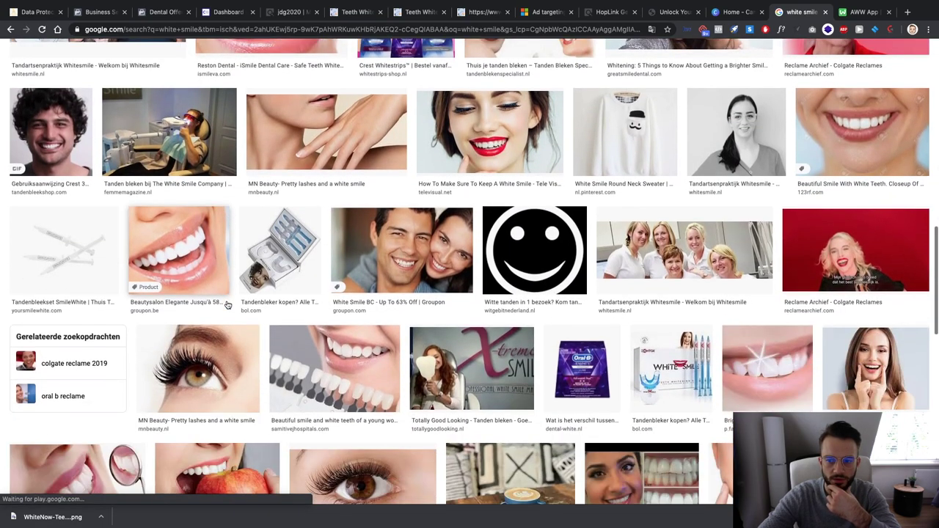
key("Home")
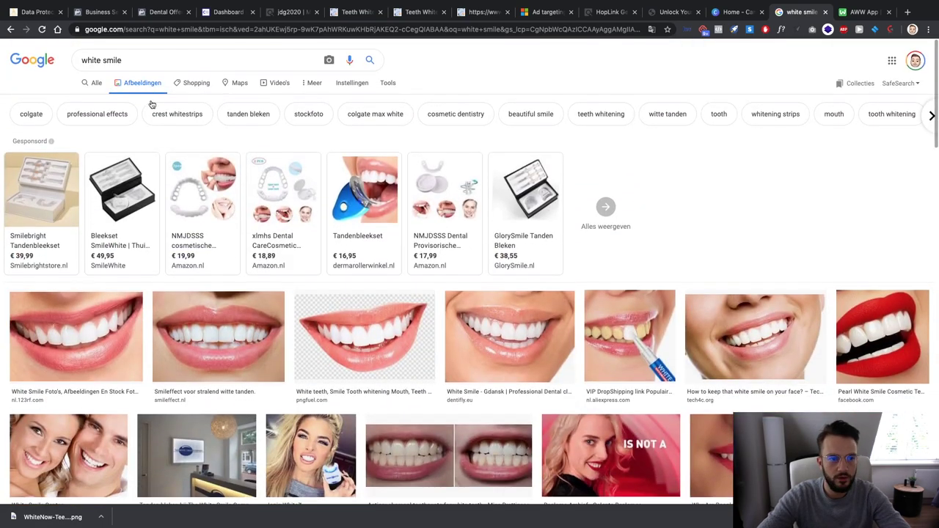
Try a 'white smile wallpaper' search, then go back to the white smile results
left_click(142, 60)
type("wallpaper")
key("Return")
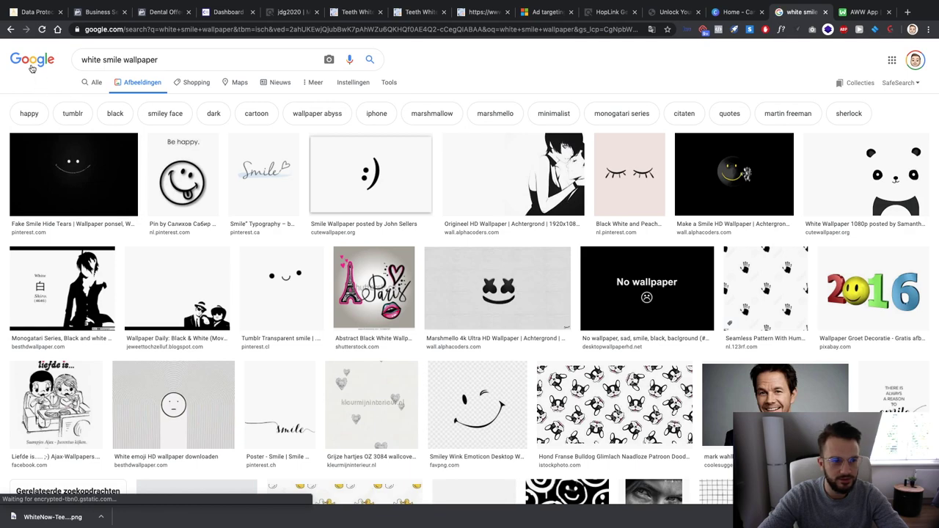
key("super+Left")
scroll(253, 219, "down", 5)
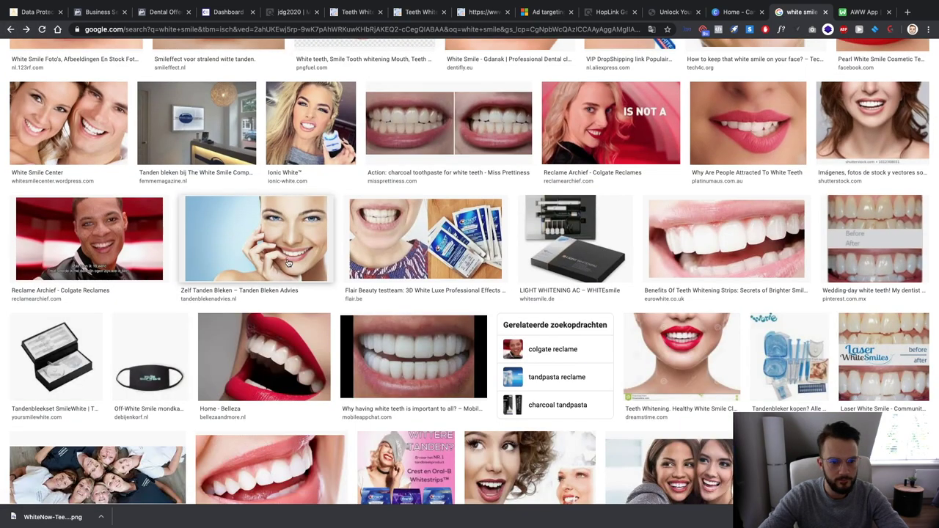
Save the related How to Whiten Teeth smile photo as a JPEG and return to Canva home
left_click(252, 240)
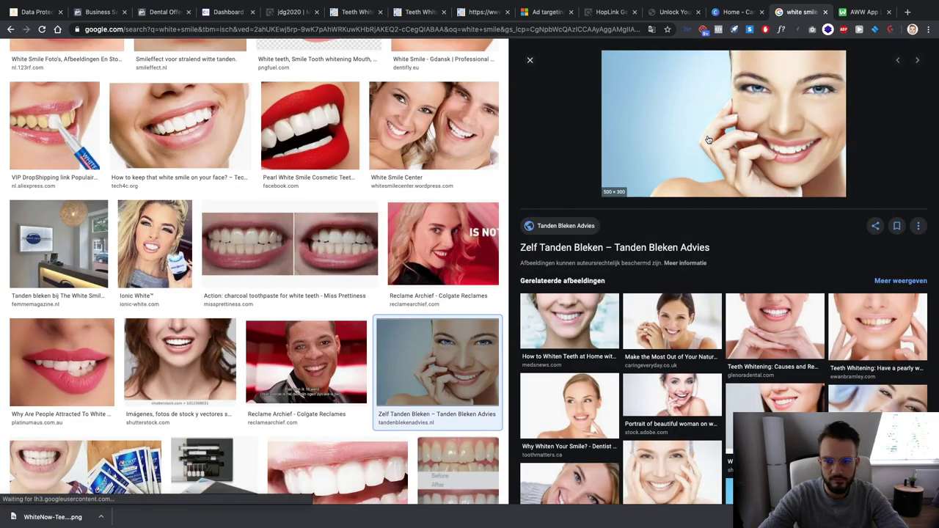
left_click(575, 321)
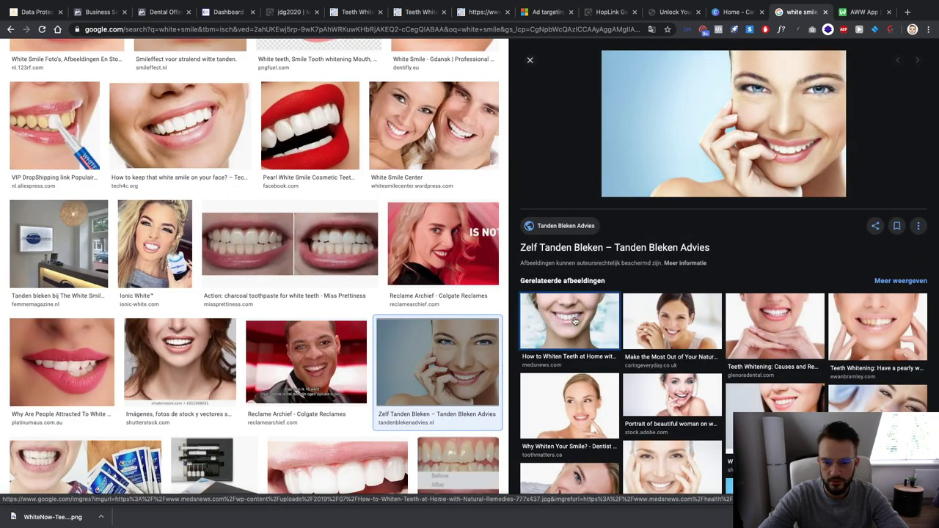
right_click(663, 122)
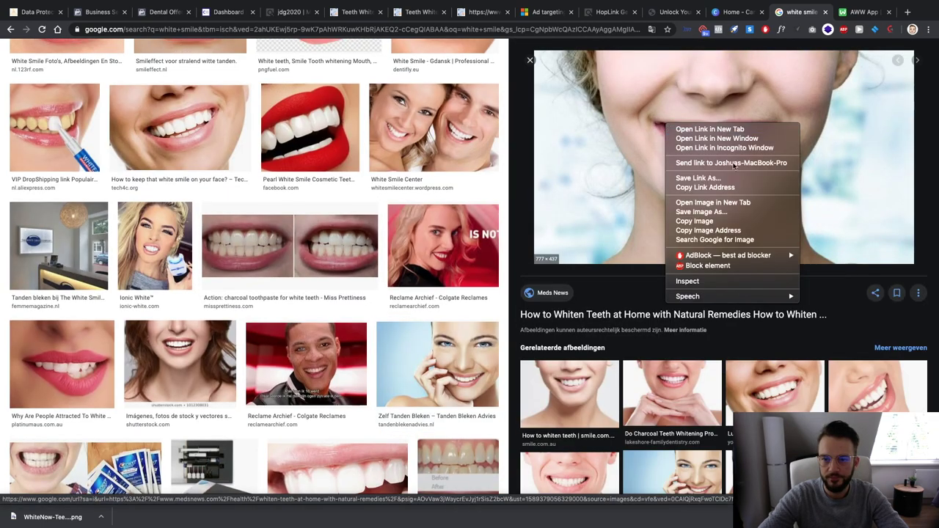
left_click(738, 213)
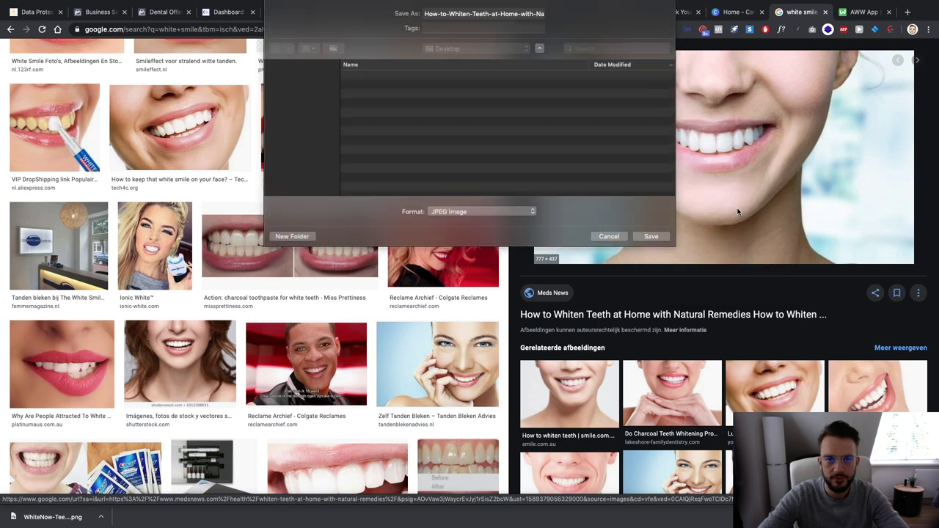
key("Return")
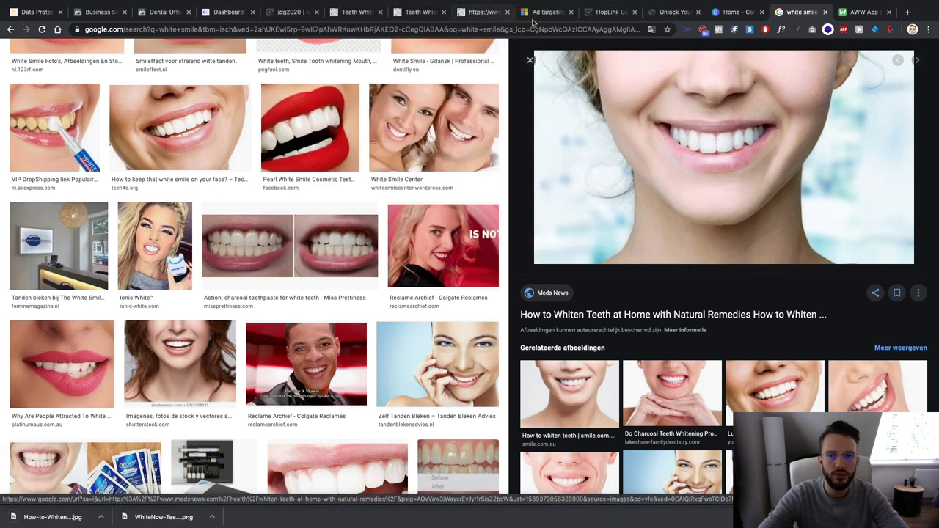
left_click(733, 12)
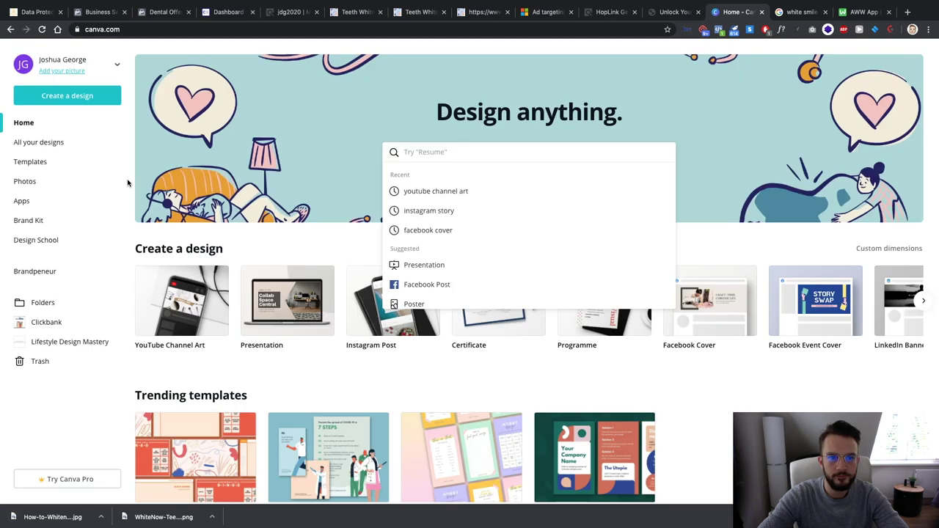
Create a new custom 1080 × 1080 px design
left_click(75, 99)
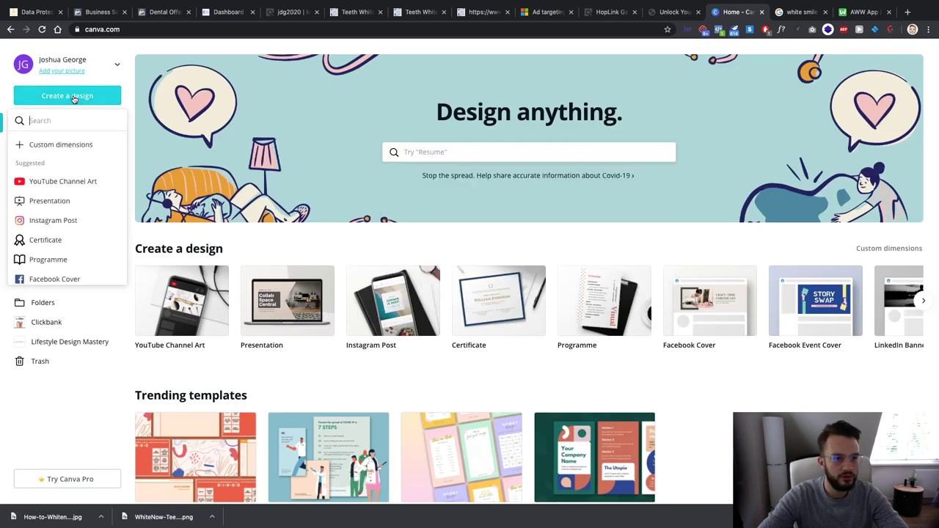
left_click(68, 146)
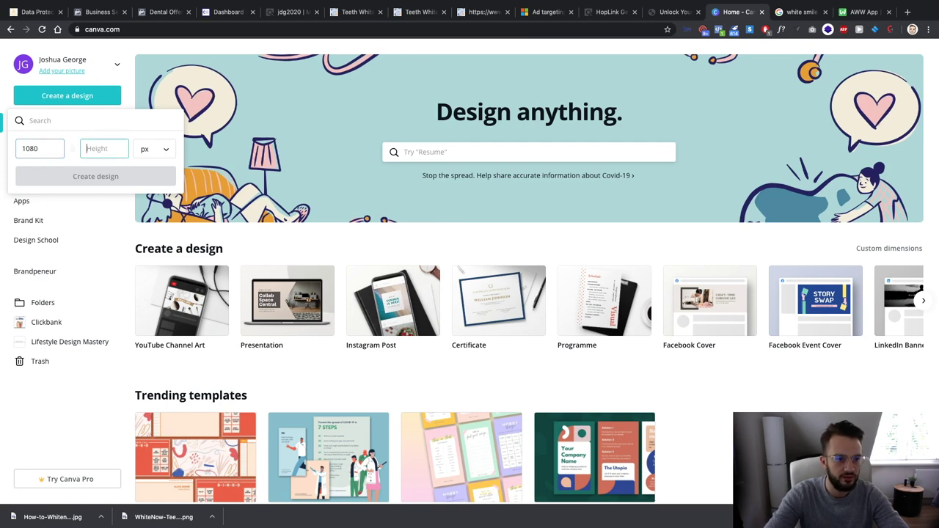
type("1080")
key("Return")
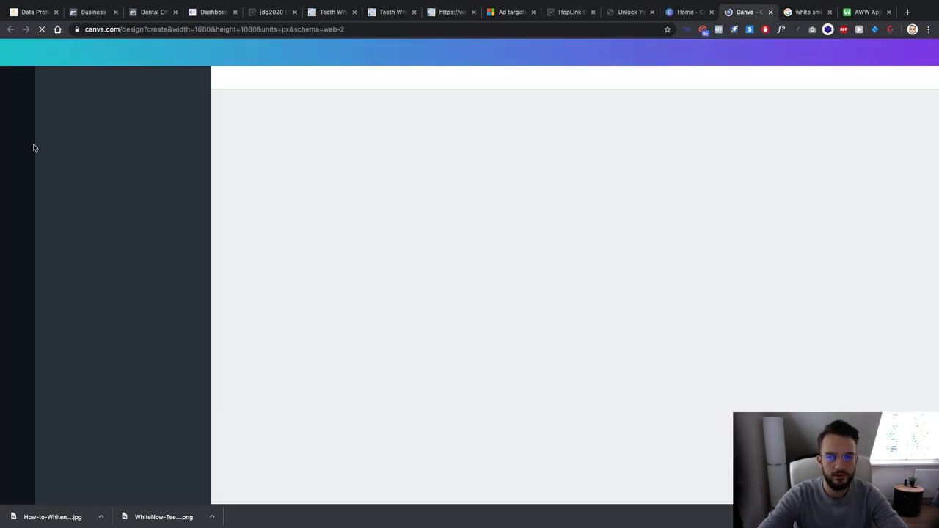
Start a Facebook Cover design from Canva home, then return to the square design
left_click(681, 12)
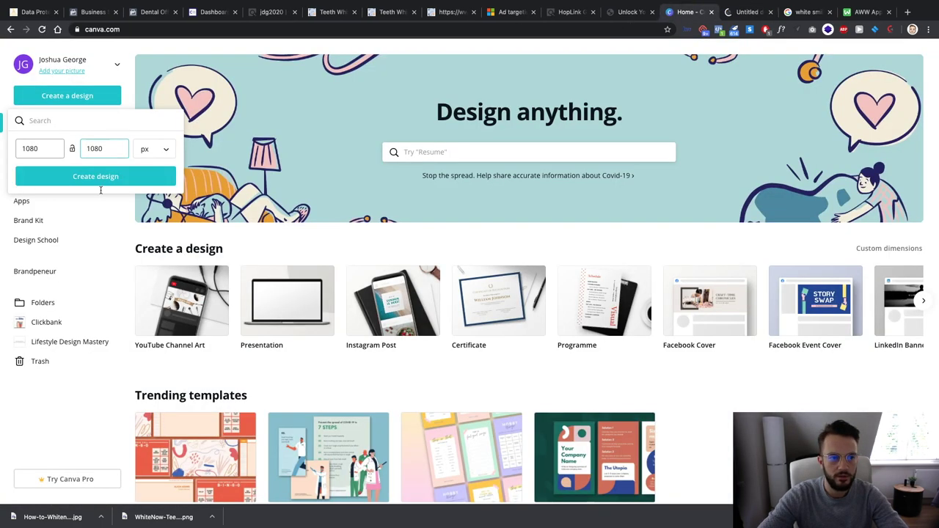
left_click(440, 389)
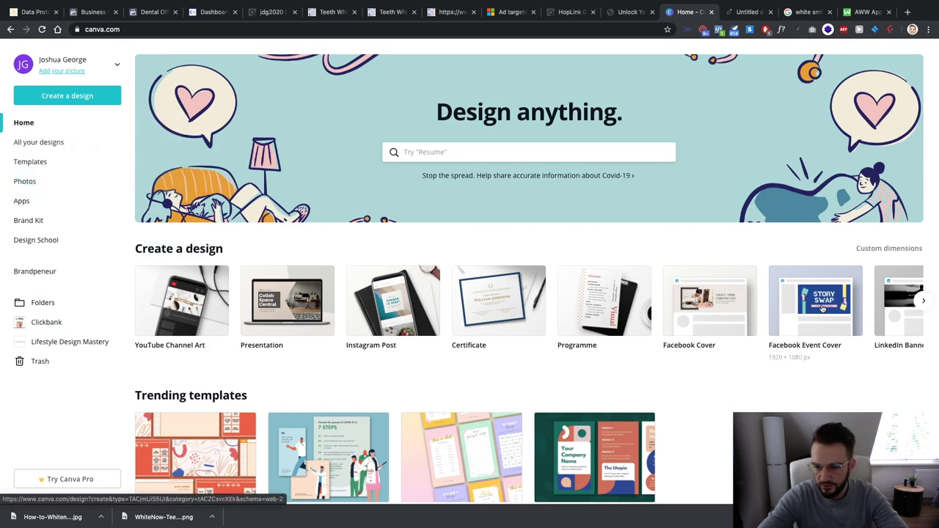
left_click(714, 325)
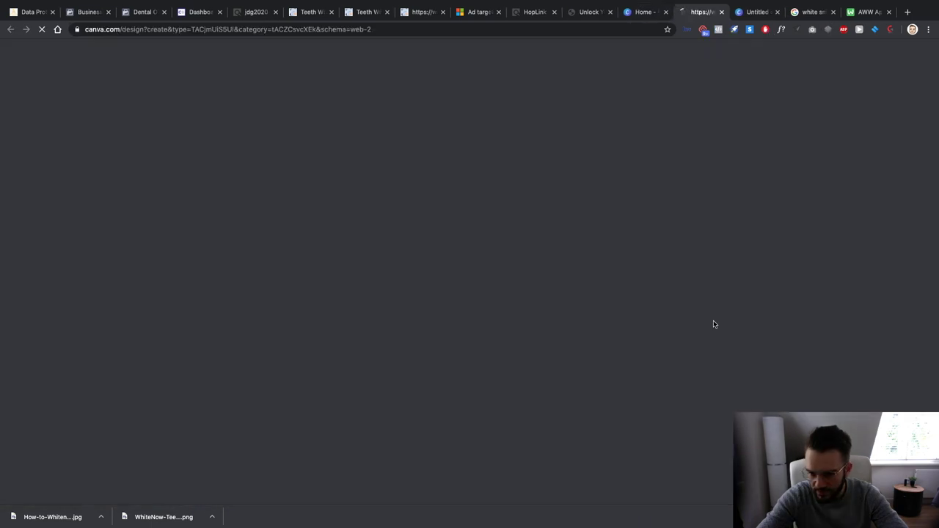
left_click(759, 12)
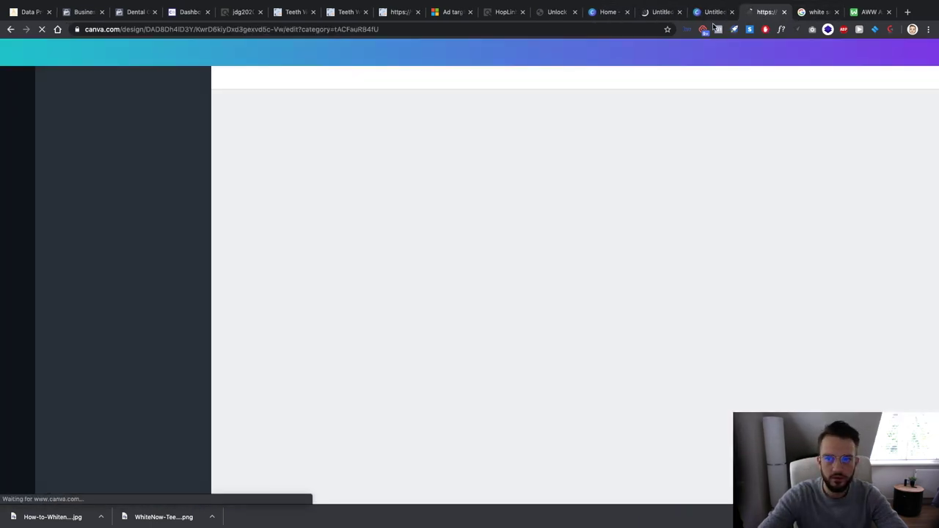
left_click(715, 12)
Upload the WhiteNow logo onto the square design and enlarge it to 832 × 832
left_click(17, 326)
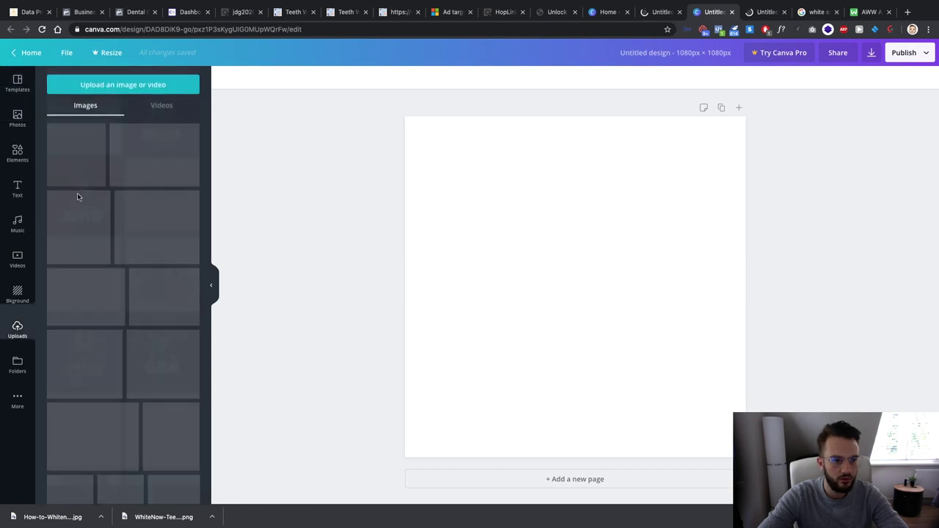
left_click(120, 91)
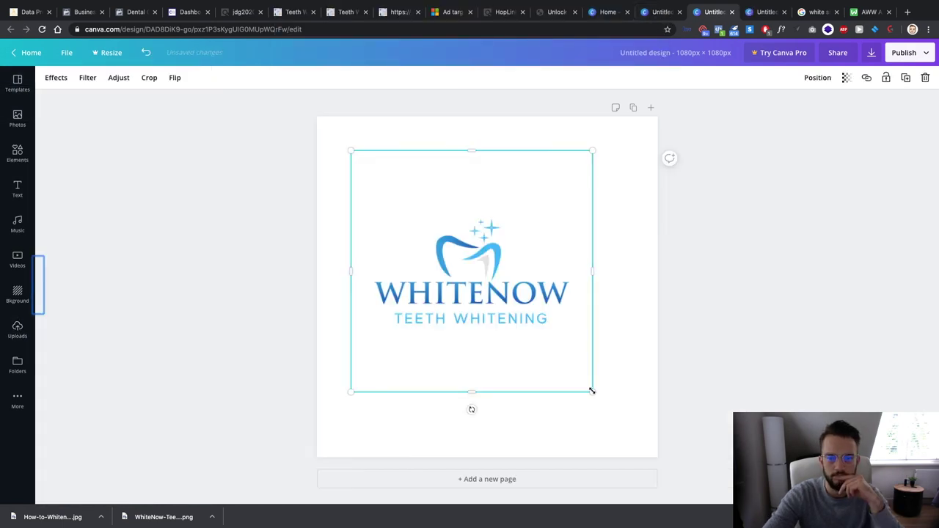
left_click_drag(591, 390, 612, 411)
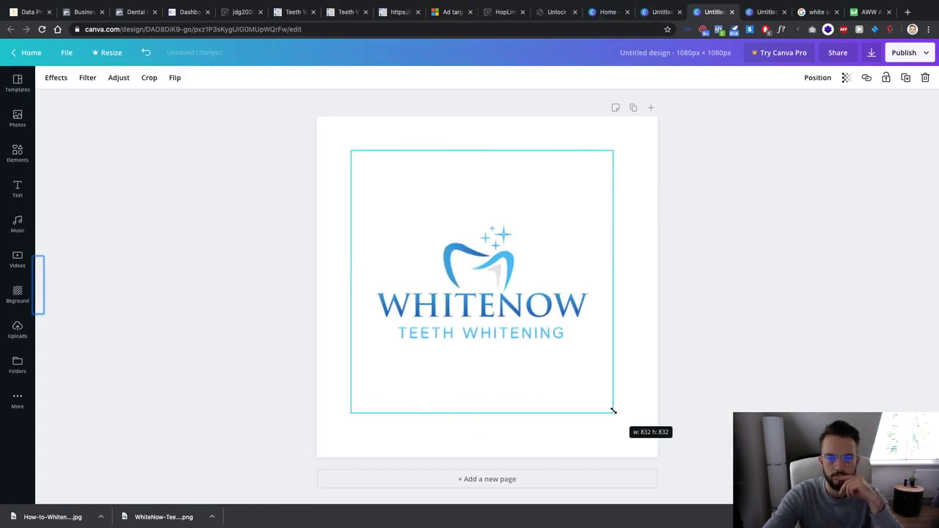
left_click(742, 389)
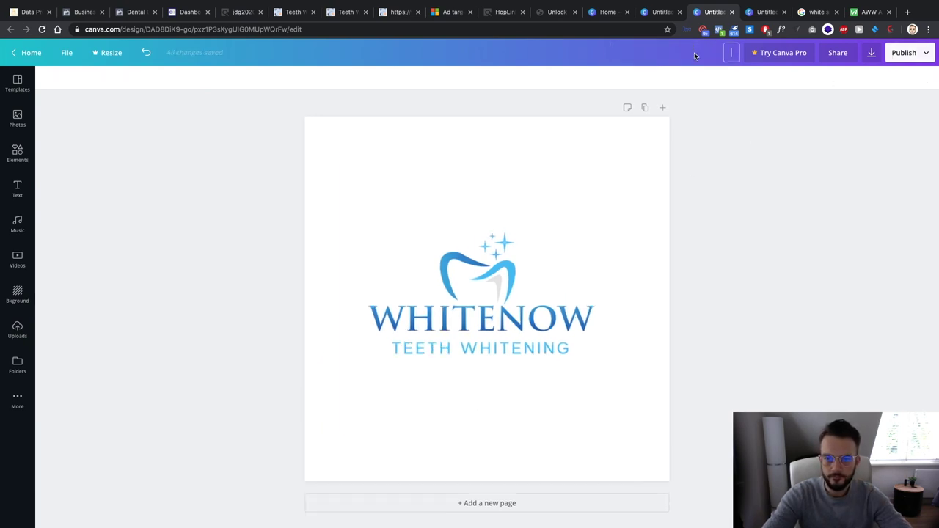
Title the design 'Demo Logo' and download it as a PNG
type("Demo Logo")
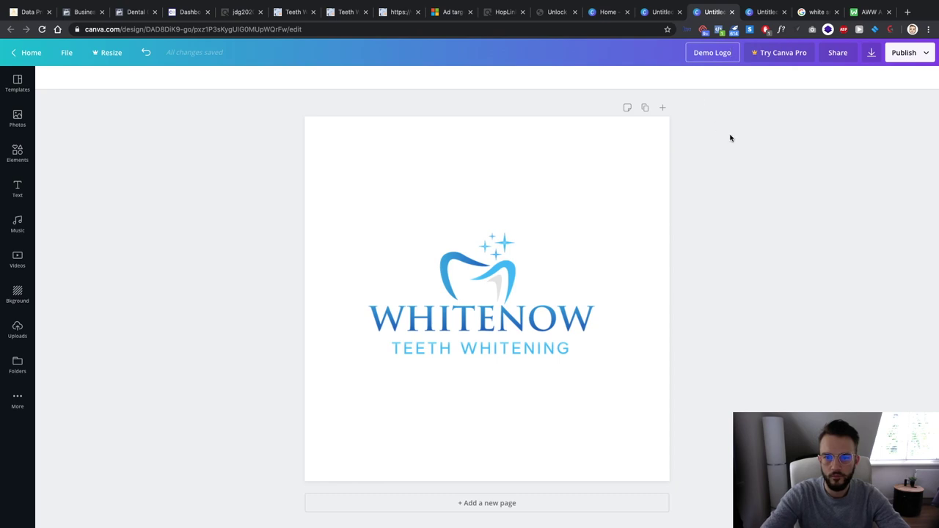
left_click(929, 54)
left_click(853, 104)
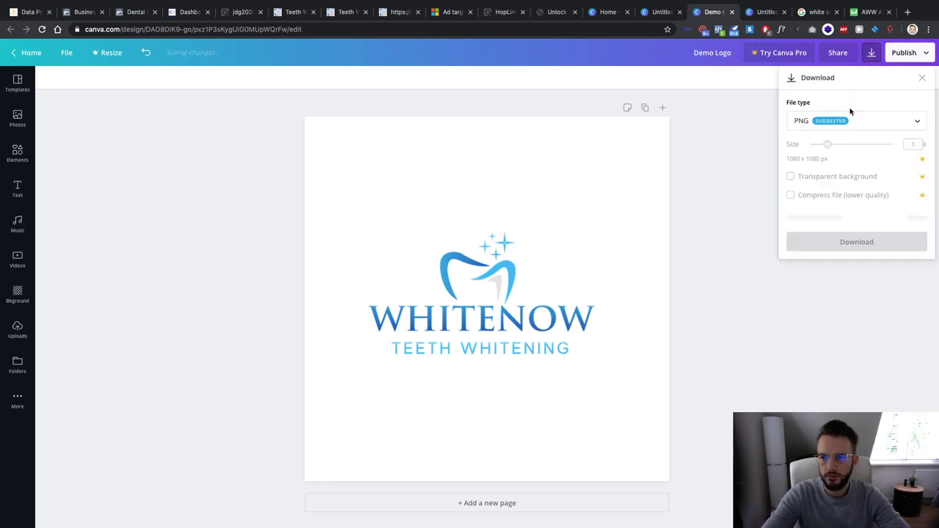
left_click(857, 218)
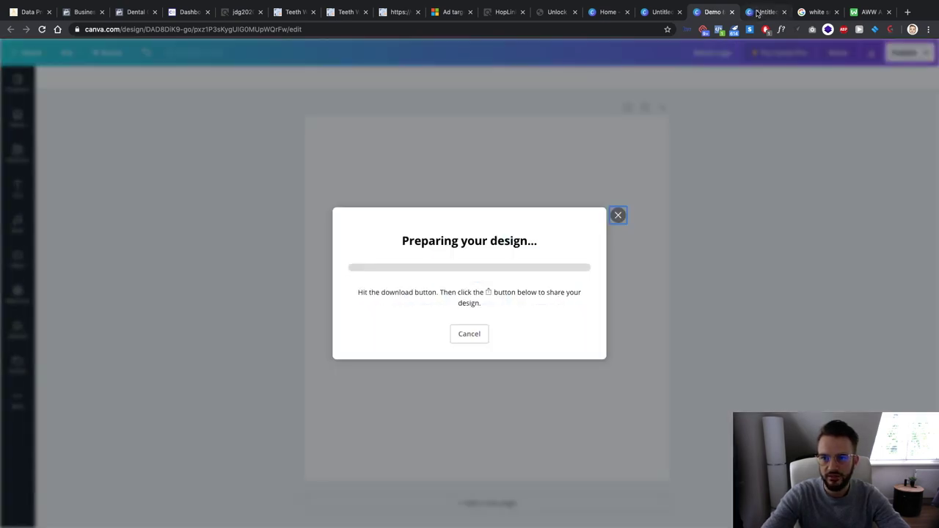
left_click(758, 13)
Upload the saved smiling-teeth JPG and add it to the Facebook cover
scroll(124, 240, "down", 7)
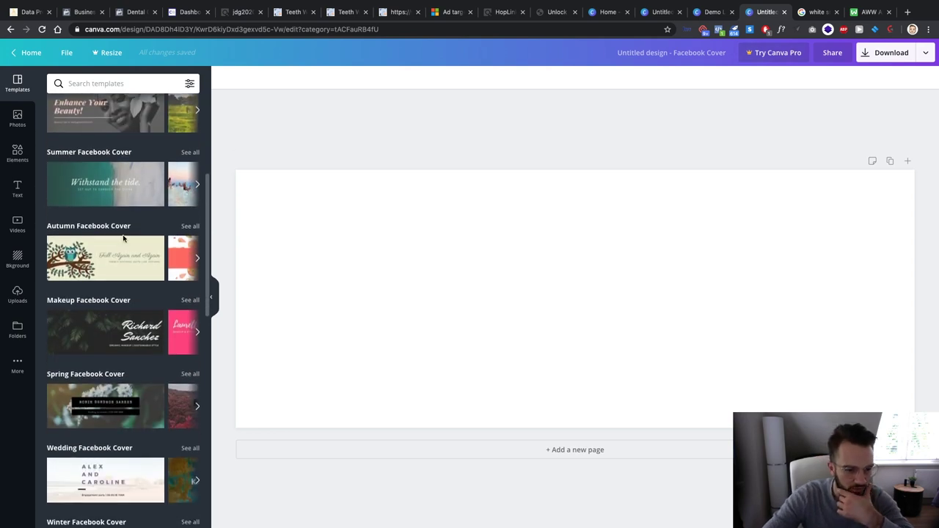
left_click(18, 302)
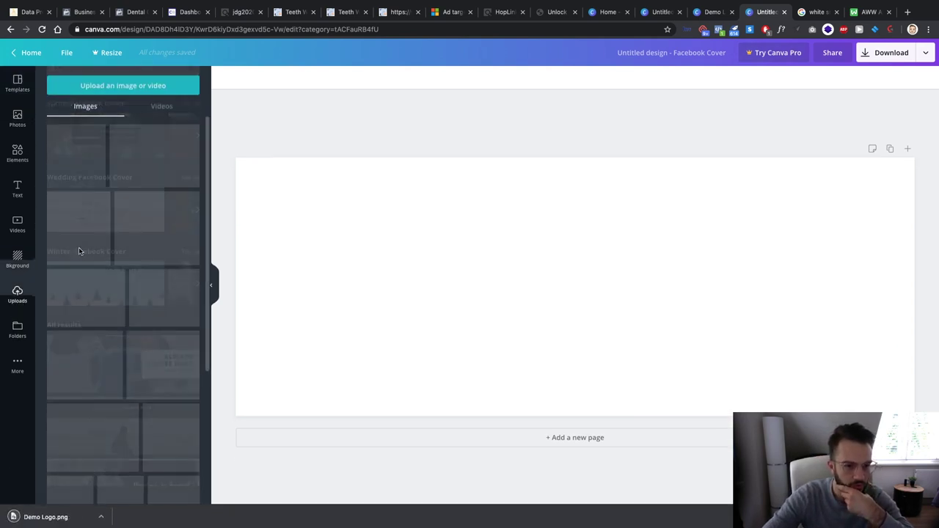
left_click(132, 86)
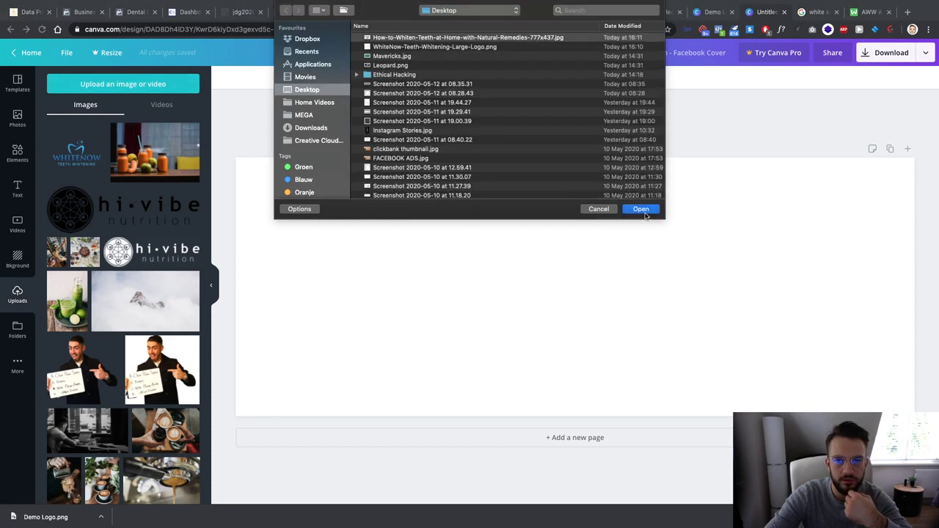
left_click(643, 212)
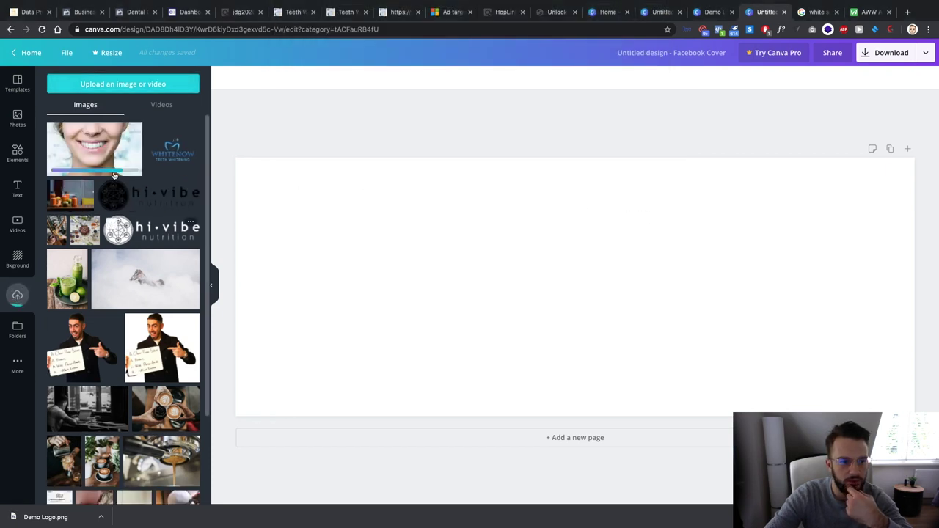
left_click(114, 172)
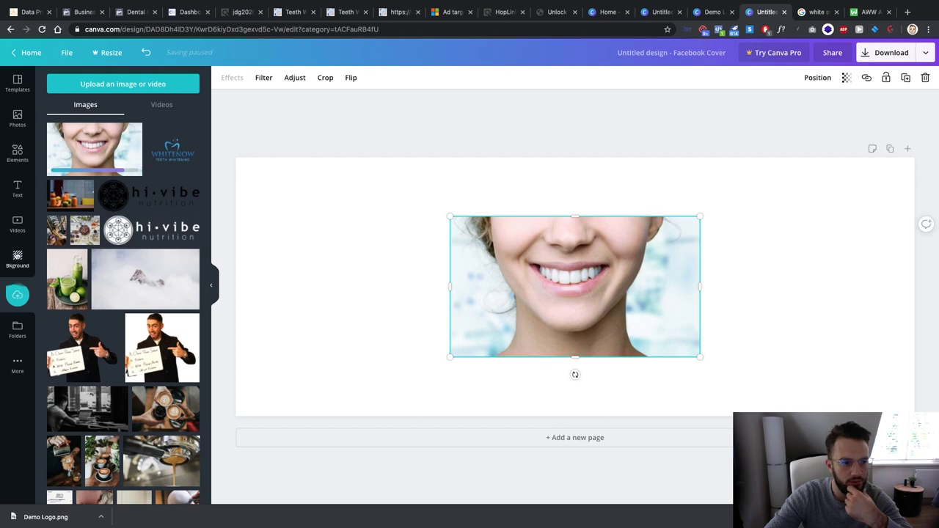
Apply the pink 'Leave your mark' Facebook cover template
left_click(17, 147)
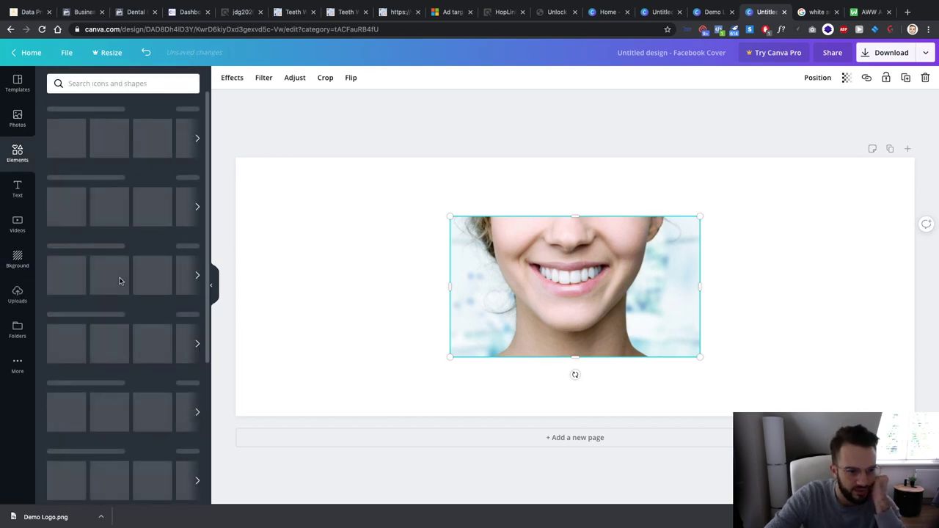
left_click(18, 91)
scroll(110, 259, "down", 10)
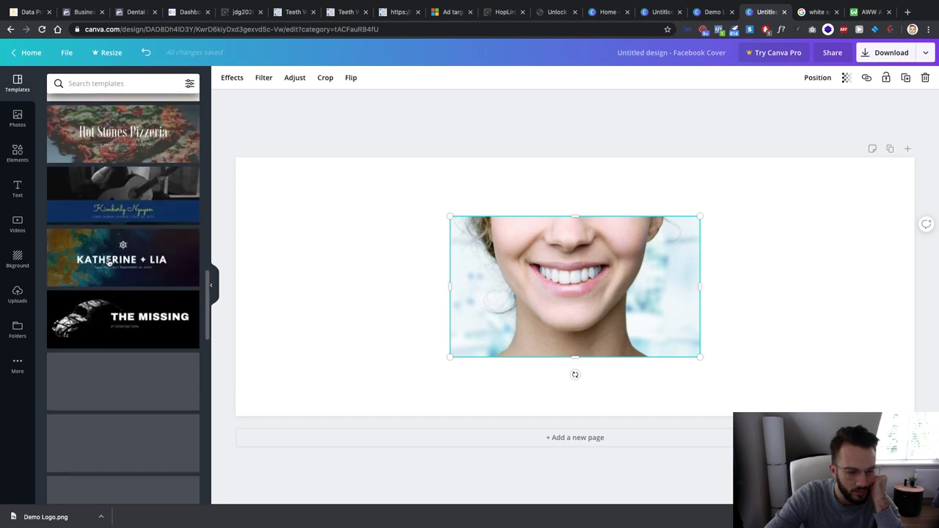
scroll(109, 263, "down", 12)
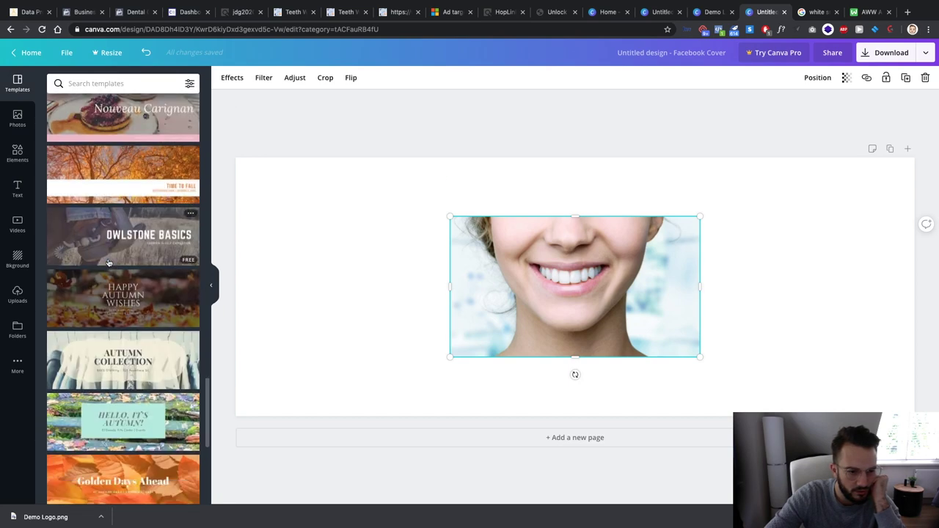
scroll(108, 263, "down", 8)
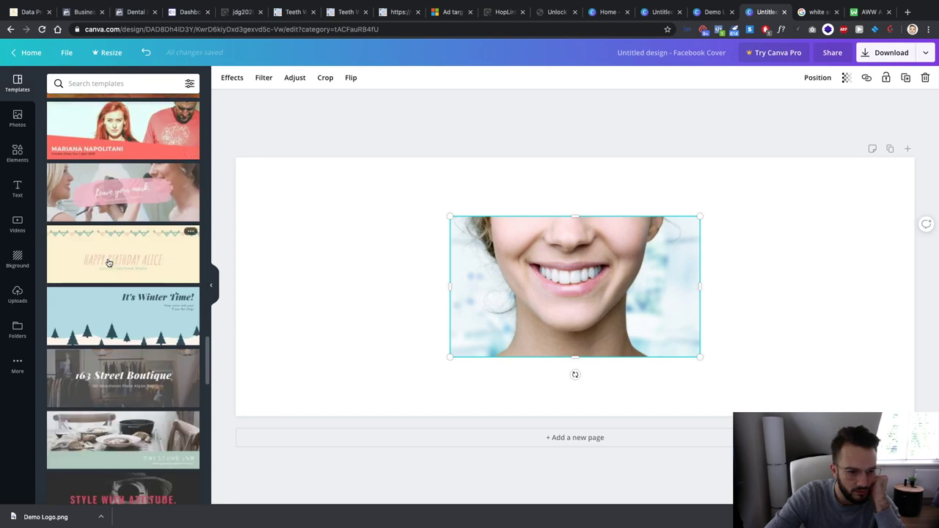
left_click(149, 218)
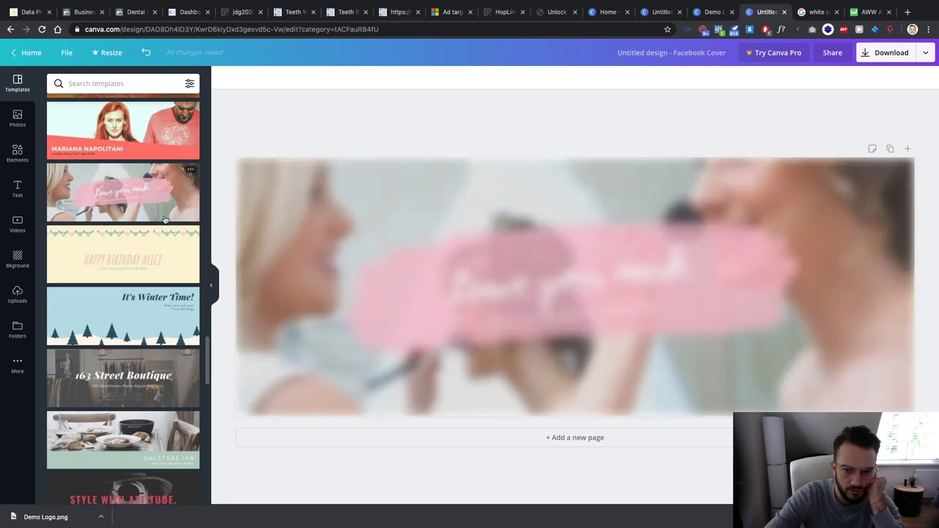
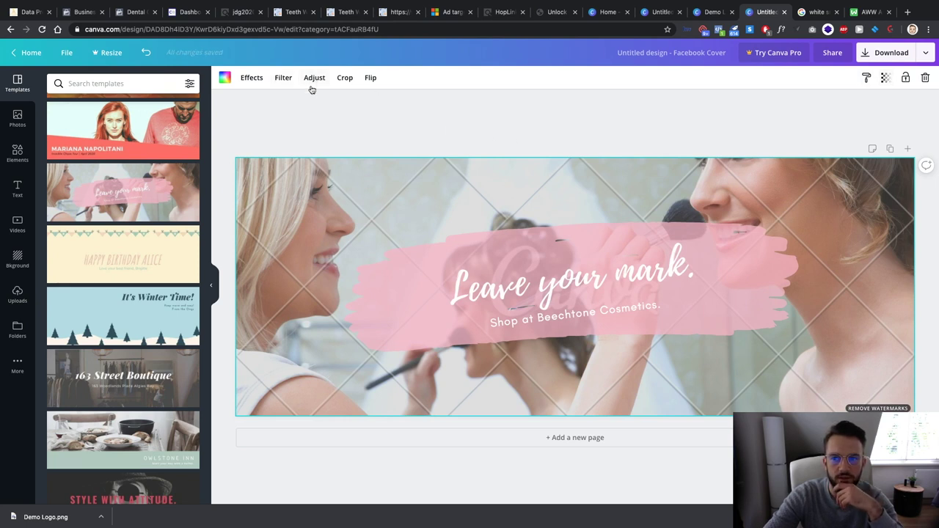
Delete the template's background photo and add the smiling-teeth photo from Uploads
right_click(813, 193)
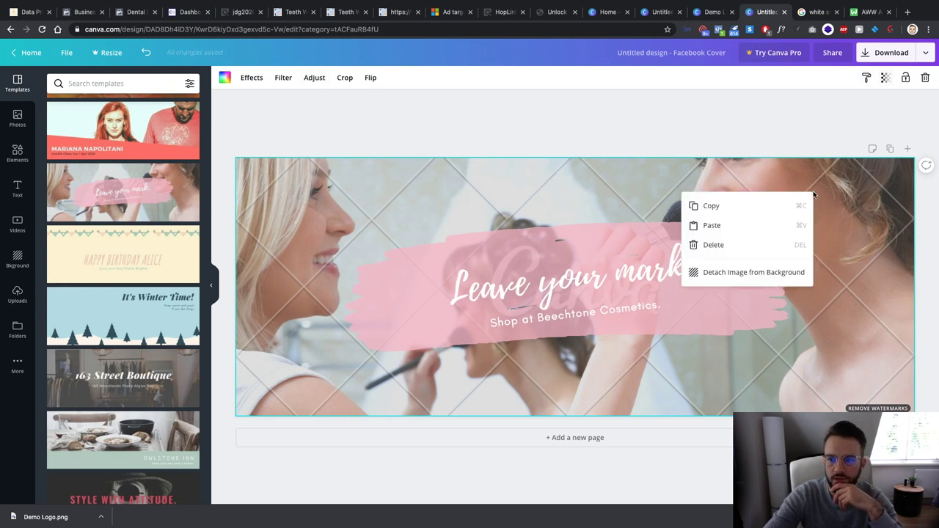
left_click(767, 129)
key("Delete")
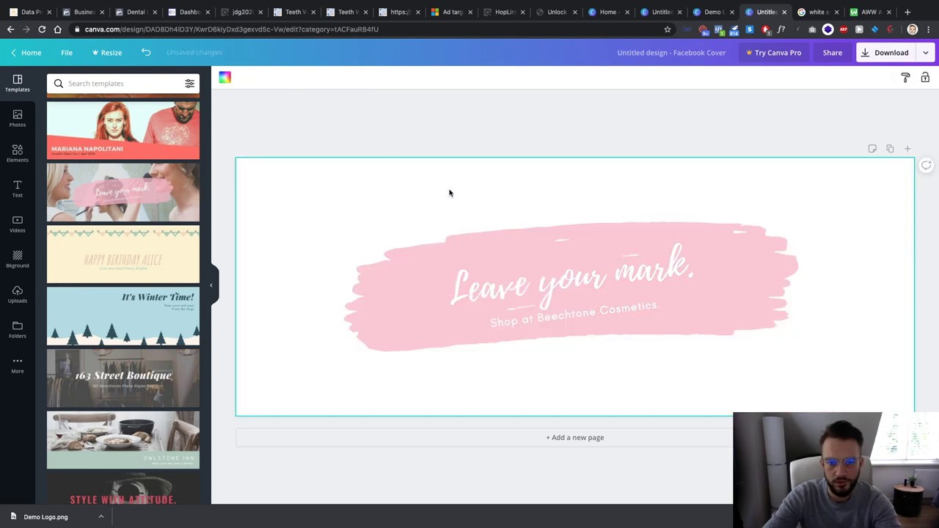
left_click(17, 295)
left_click(94, 149)
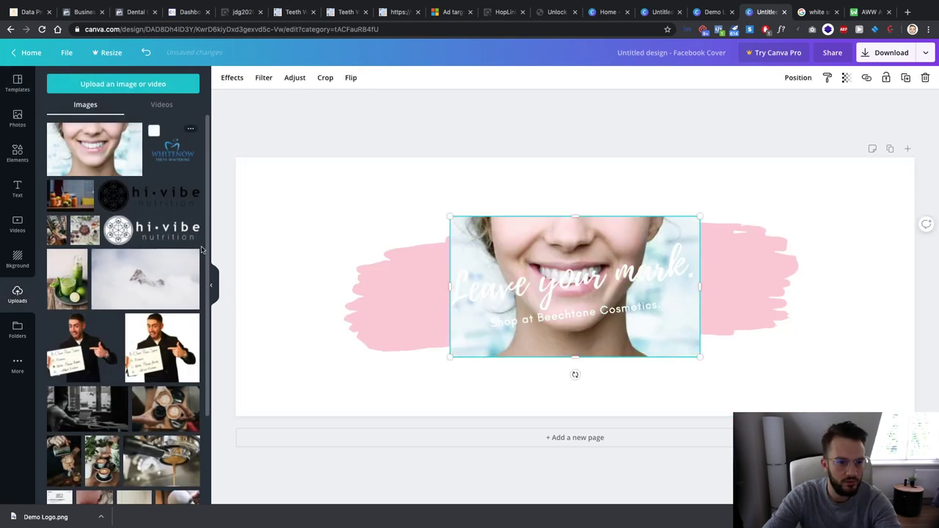
Enlarge and centre the teeth photo so it fills the whole cover page
left_click(215, 285)
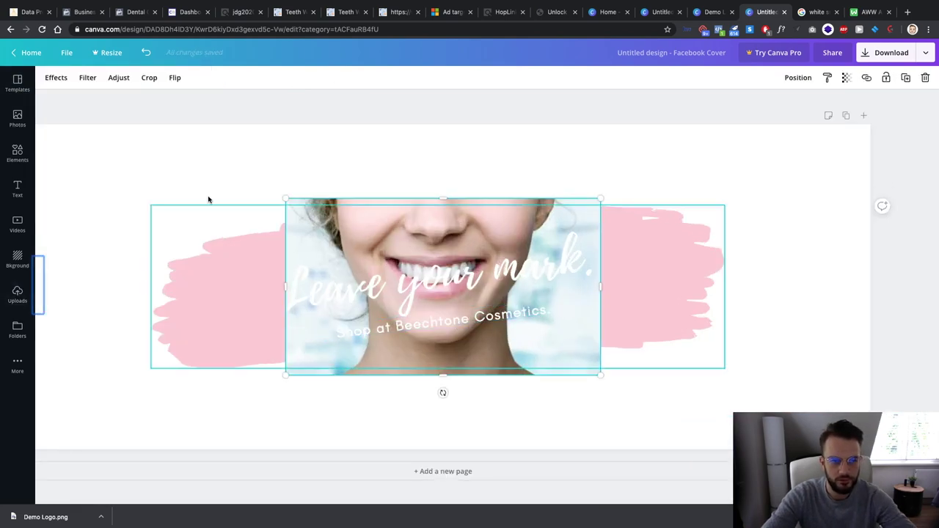
left_click(851, 495)
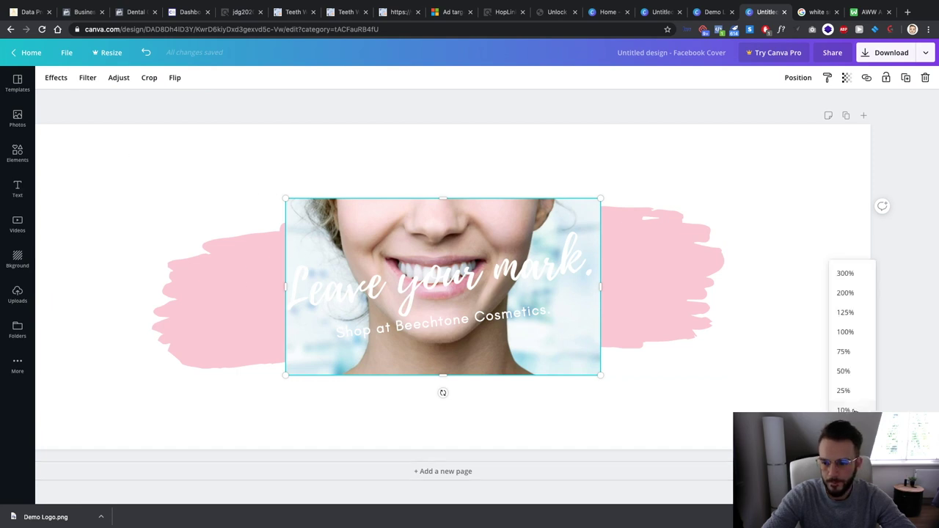
left_click(843, 371)
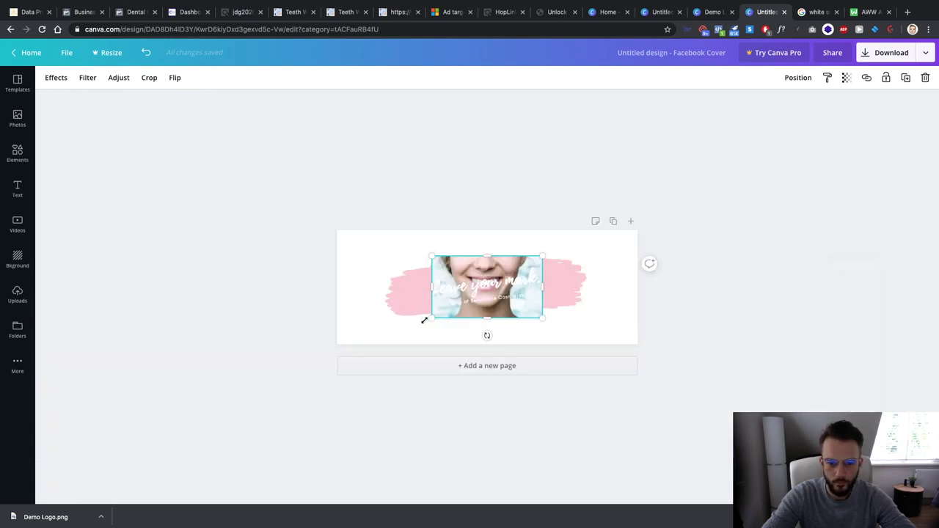
left_click_drag(424, 321, 320, 346)
left_click_drag(540, 253, 652, 231)
left_click_drag(600, 269, 602, 277)
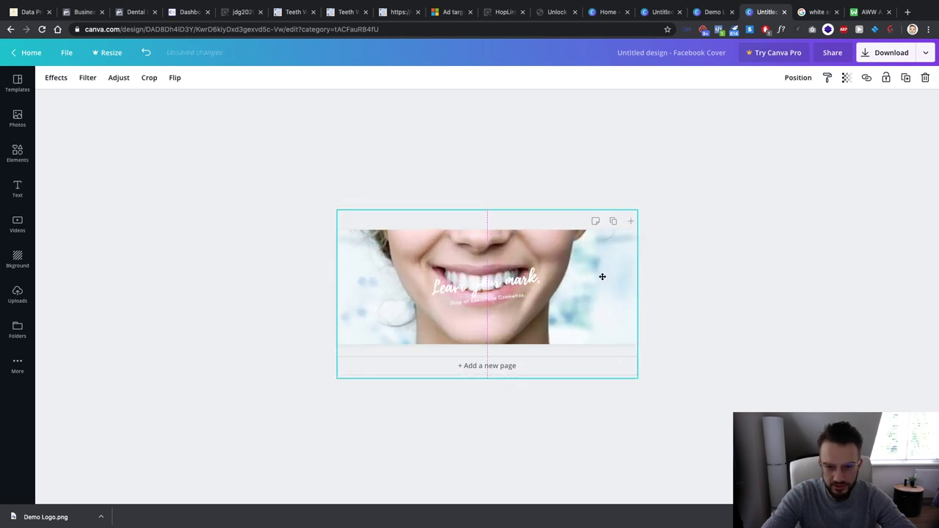
Send the teeth photo to the back, behind the pink brush and 'Leave your mark.' text
left_click(711, 287)
left_click(609, 291)
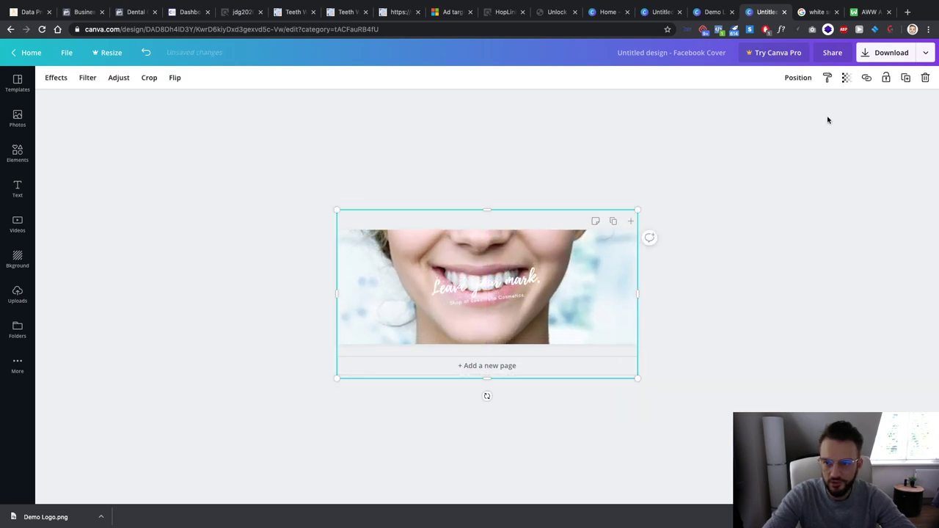
left_click(798, 77)
left_click(771, 125)
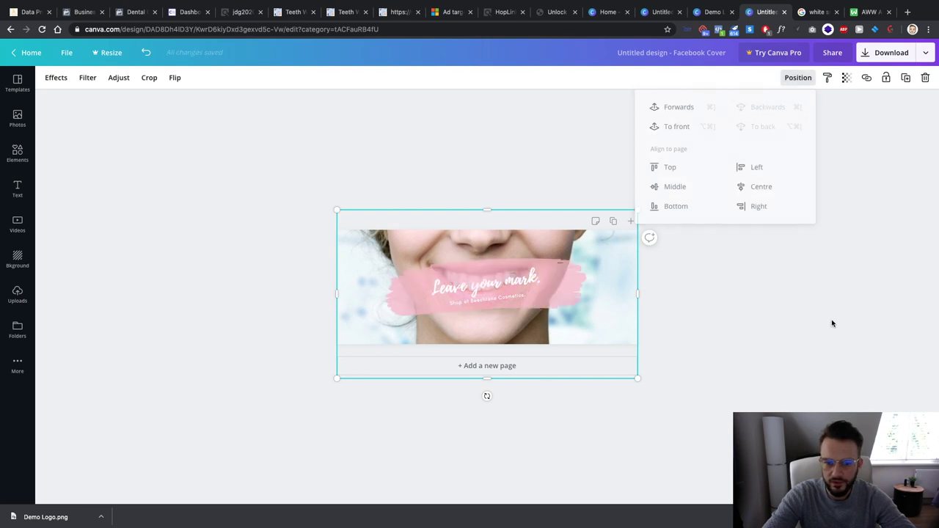
left_click(495, 300)
left_click(490, 287)
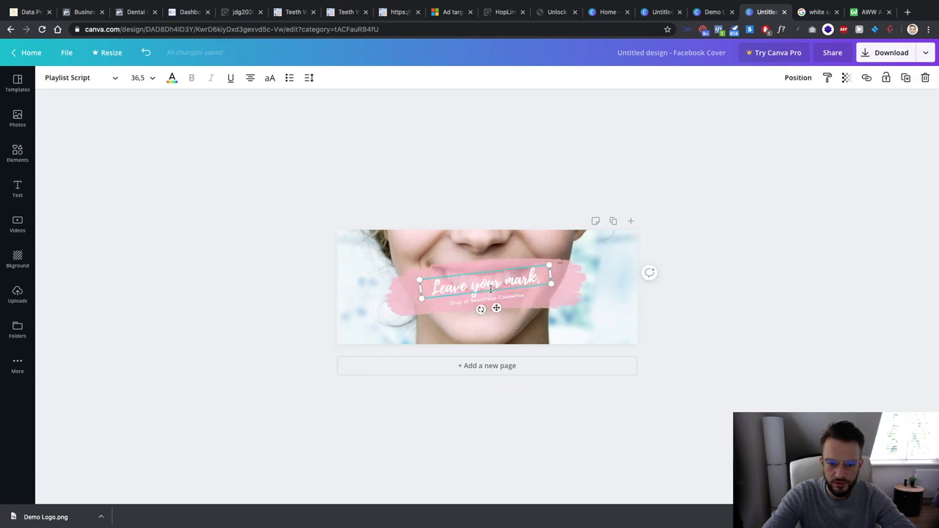
Change the headline to 'Whiter Teeth' and the subline to 'Shop Now'
key("ctrl+a")
type("Whit")
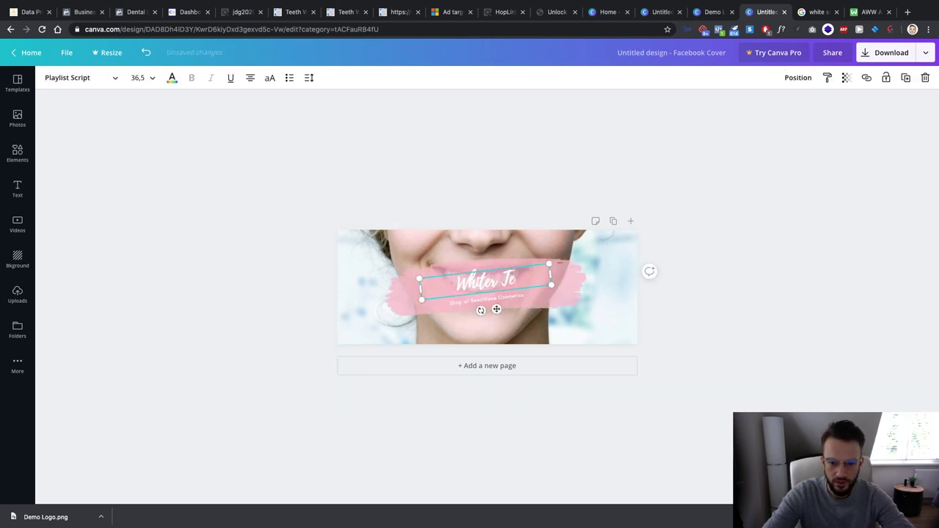
double_click(468, 302)
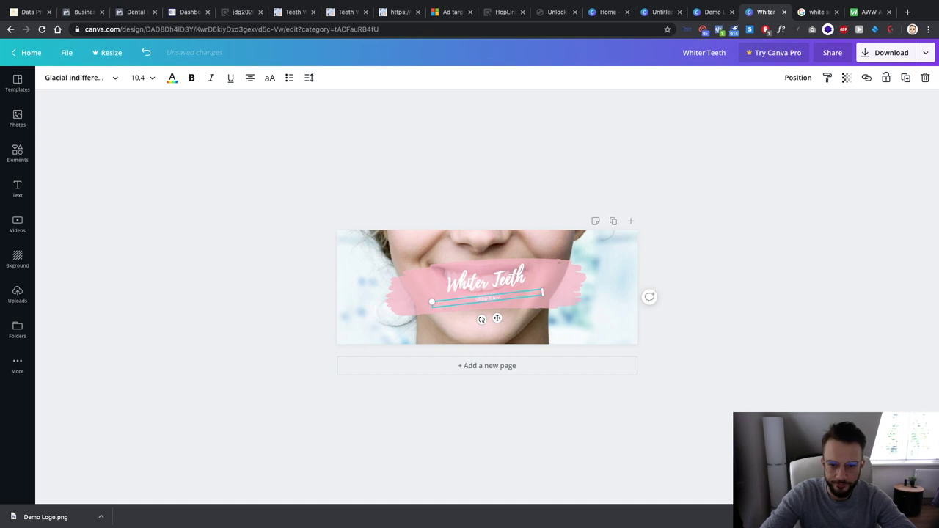
left_click(791, 403)
Recolour the pink brush stroke behind the text turquoise
left_click(897, 53)
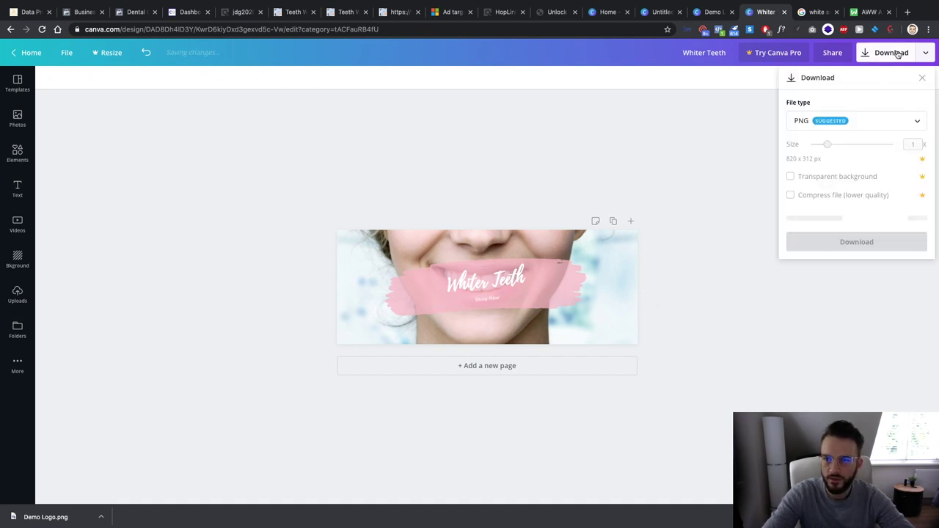
left_click(575, 286)
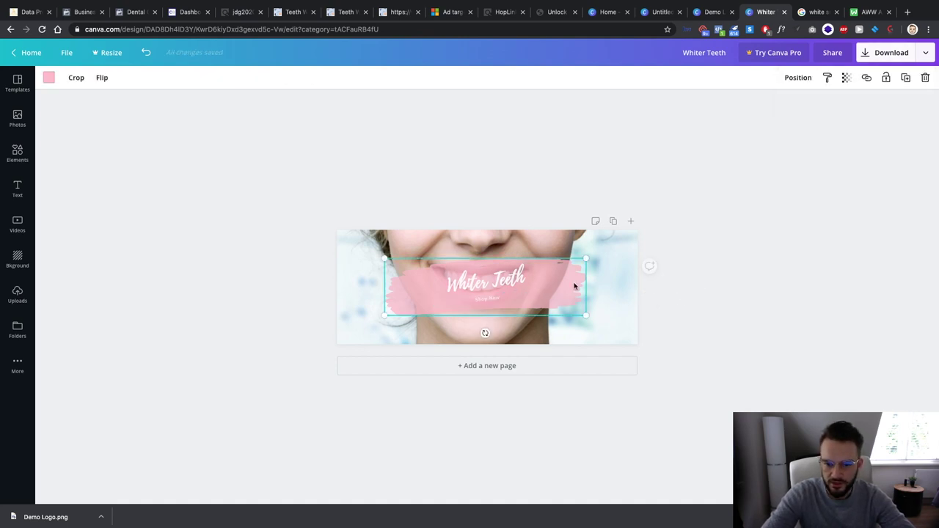
left_click(49, 78)
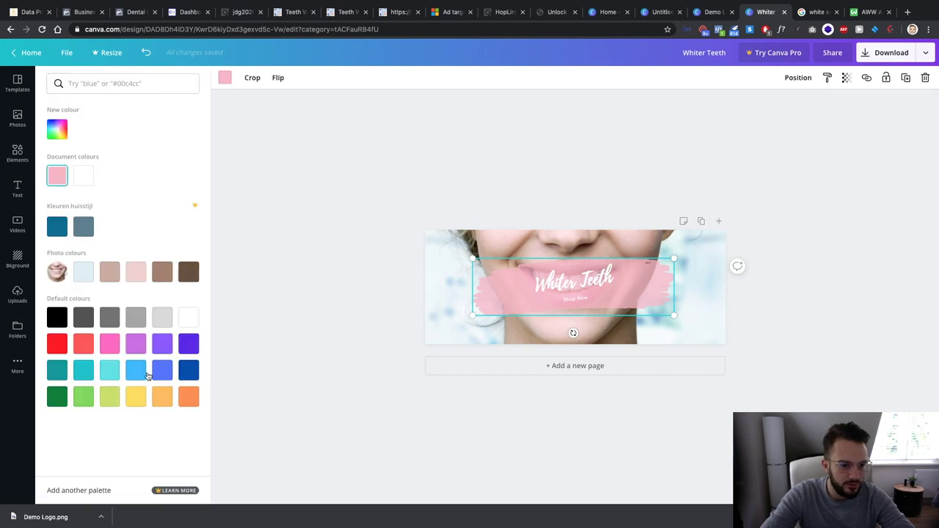
left_click(110, 373)
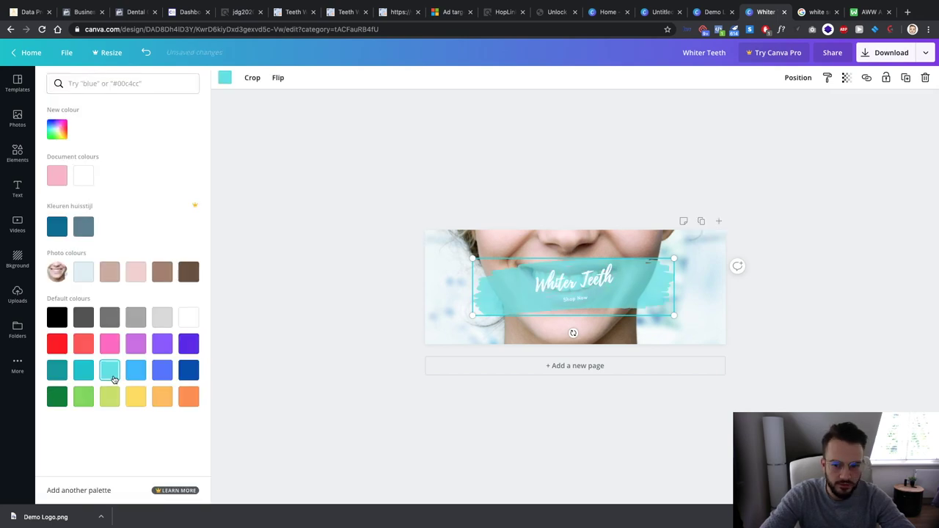
Download the cover as Whiter Teeth.png and close the Canva and Google search tabs
left_click(813, 173)
left_click(915, 59)
left_click(846, 107)
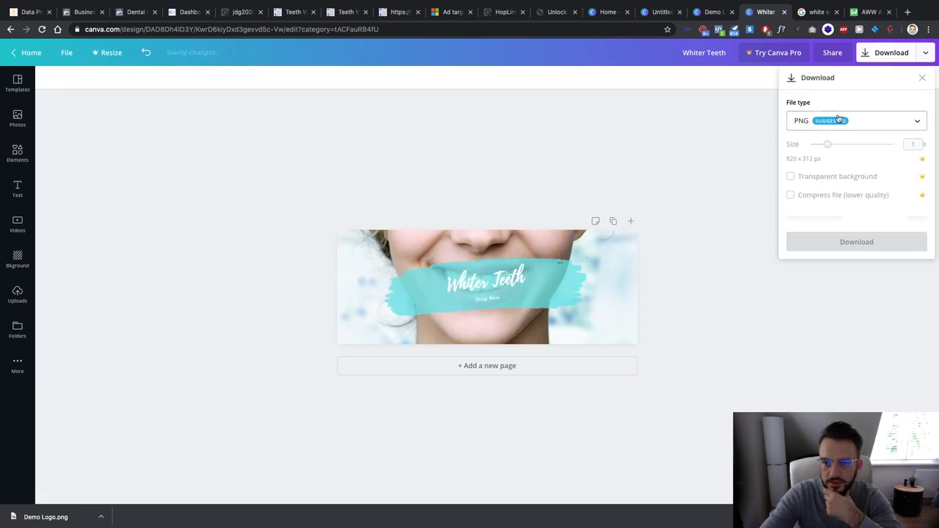
left_click(831, 225)
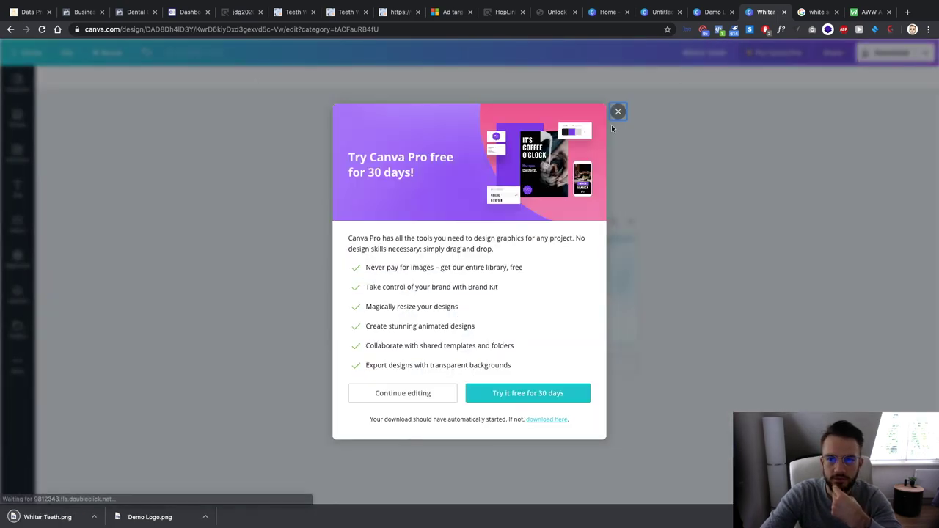
left_click(619, 110)
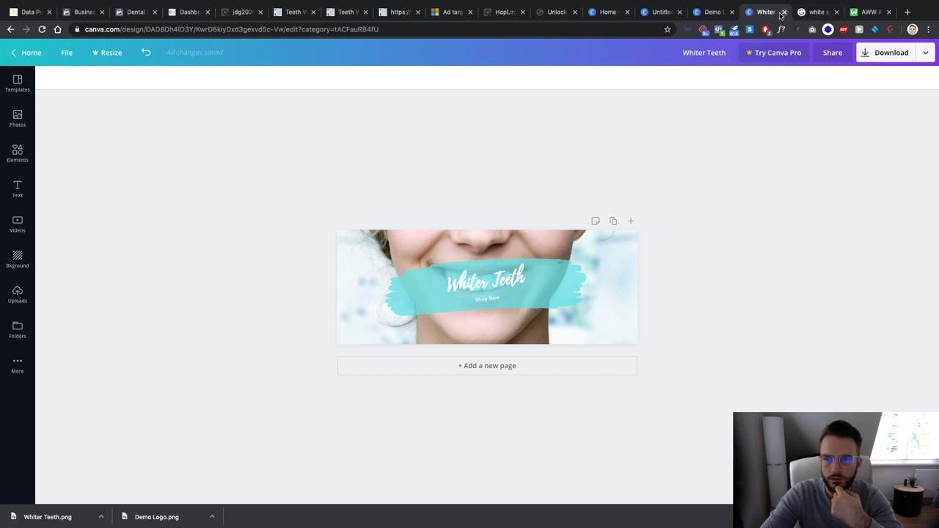
left_click(784, 12)
left_click(784, 12)
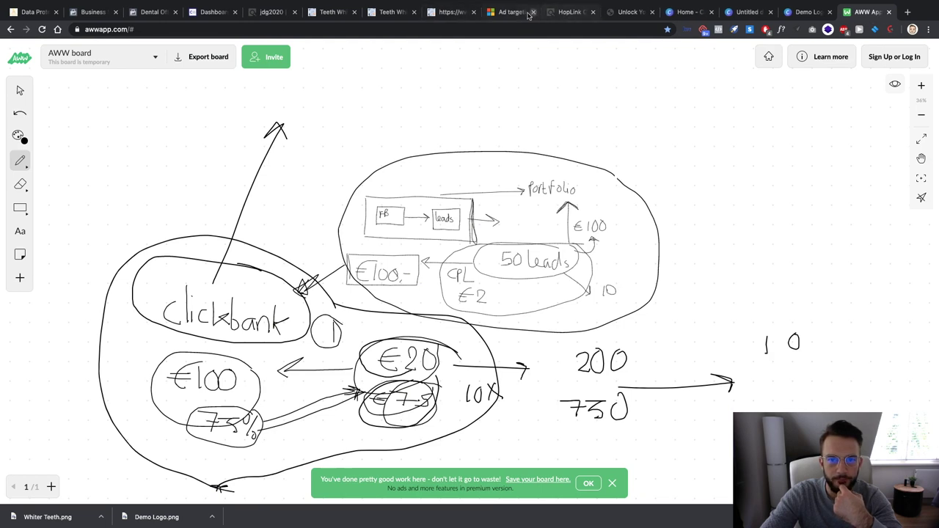
Set Demo Logo.png, uncropped, as the Dental Offers For You page's profile picture
left_click(149, 12)
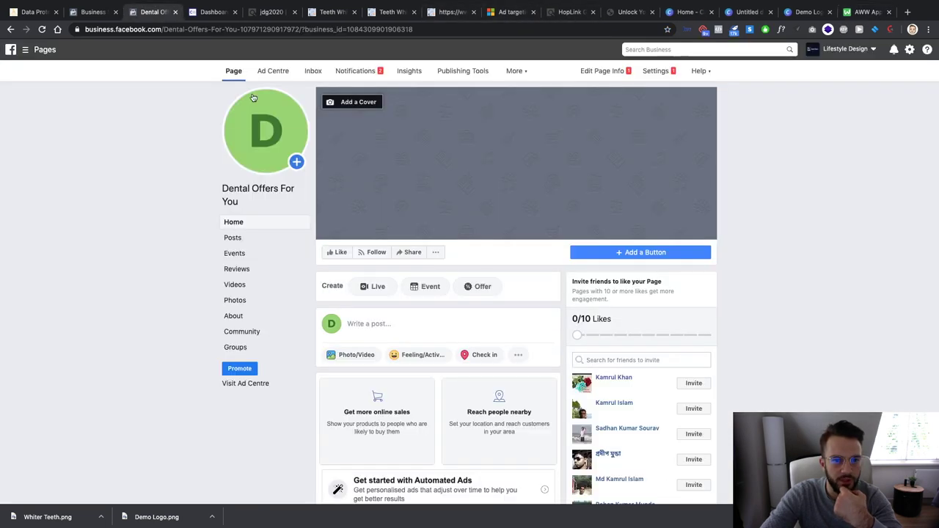
left_click(266, 152)
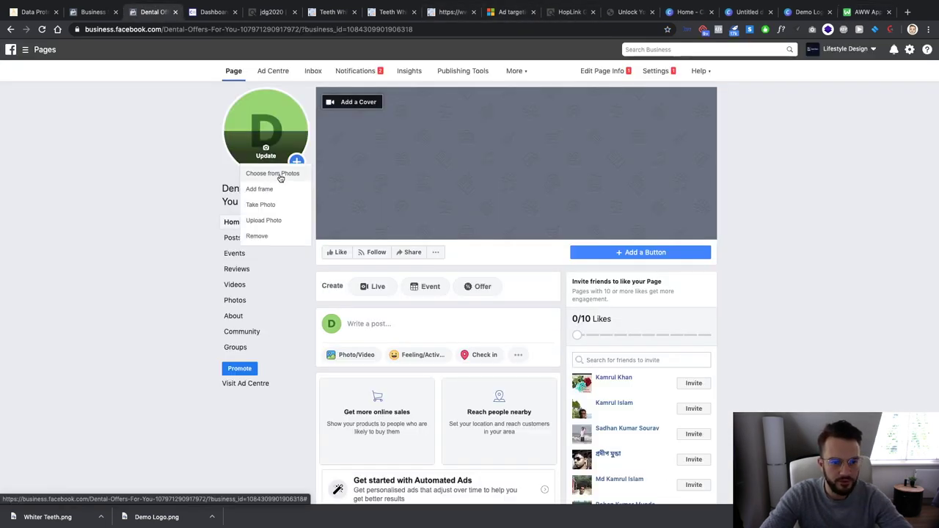
left_click(268, 222)
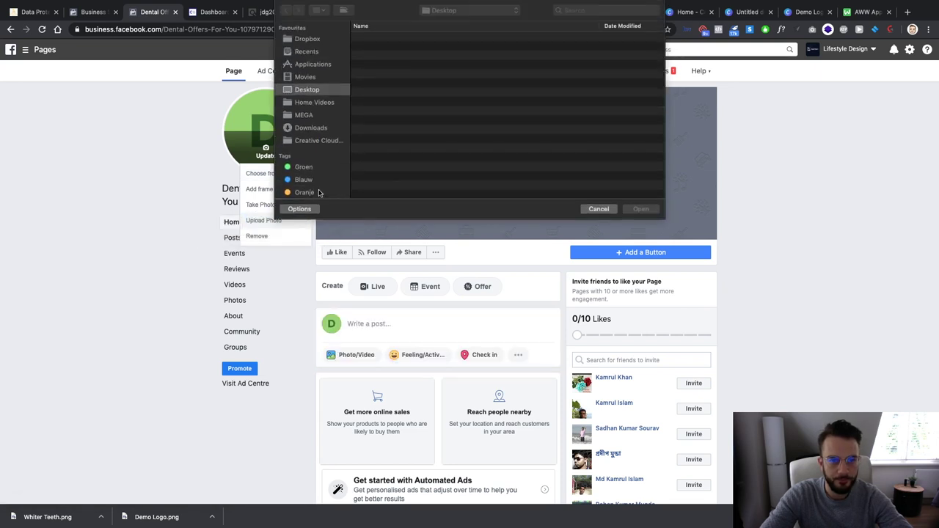
left_click(319, 128)
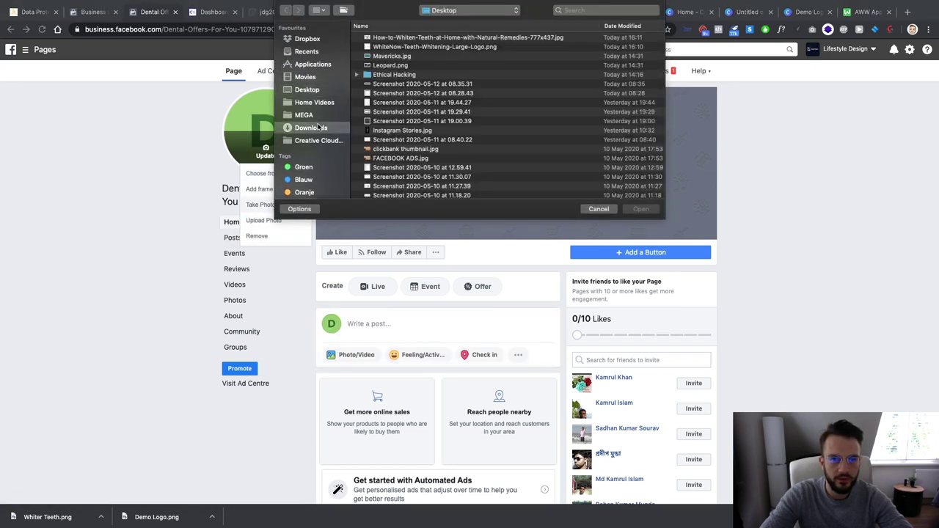
left_click(395, 47)
key("Return")
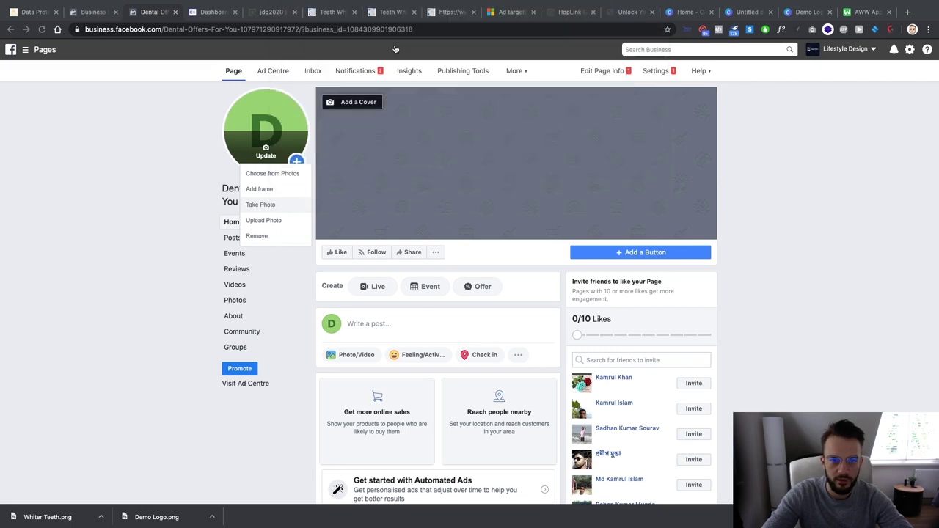
left_click(358, 103)
left_click(142, 157)
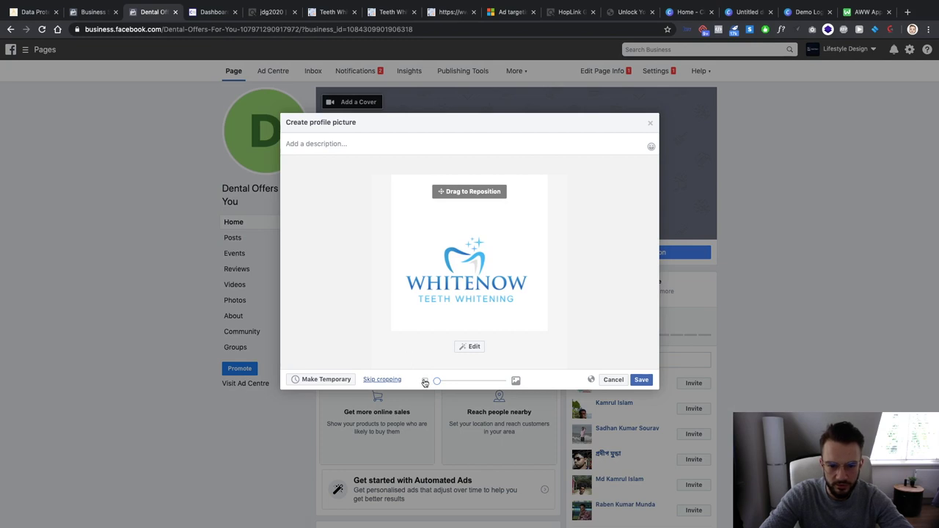
left_click(396, 381)
left_click_drag(466, 276, 469, 245)
left_click(641, 380)
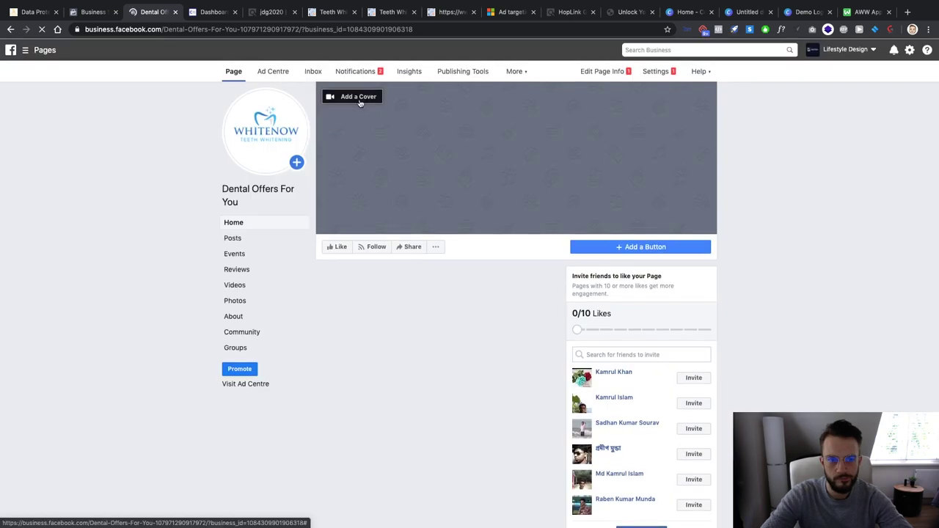
Upload Whiter Teeth.png as the page's cover image and save it
left_click(359, 96)
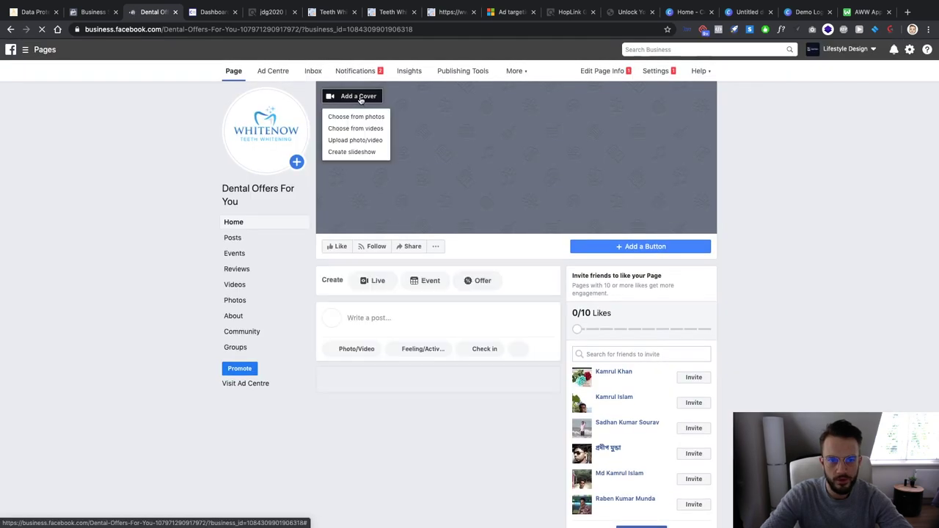
left_click(370, 144)
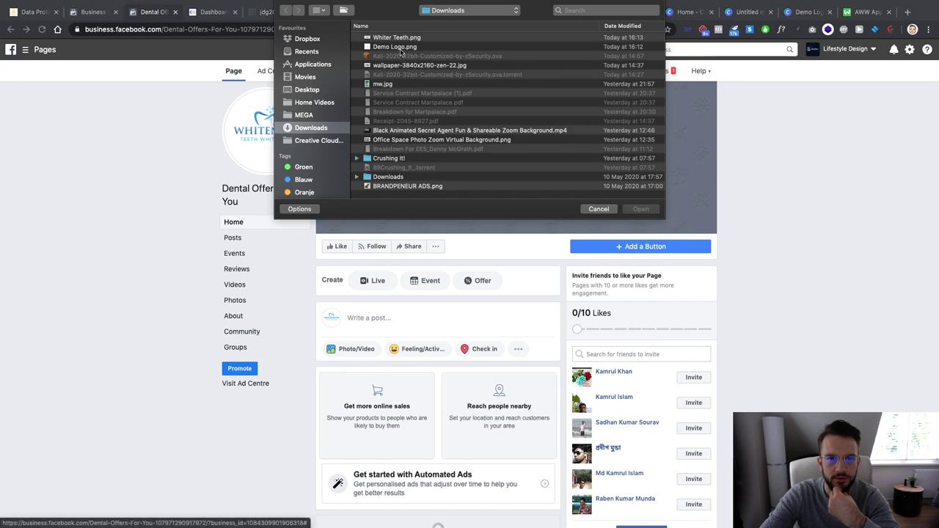
left_click(400, 40)
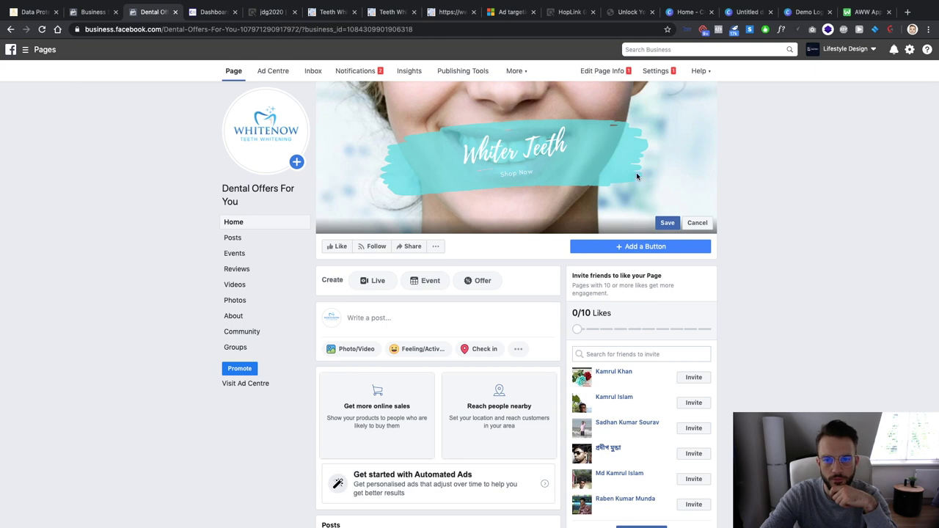
left_click(665, 222)
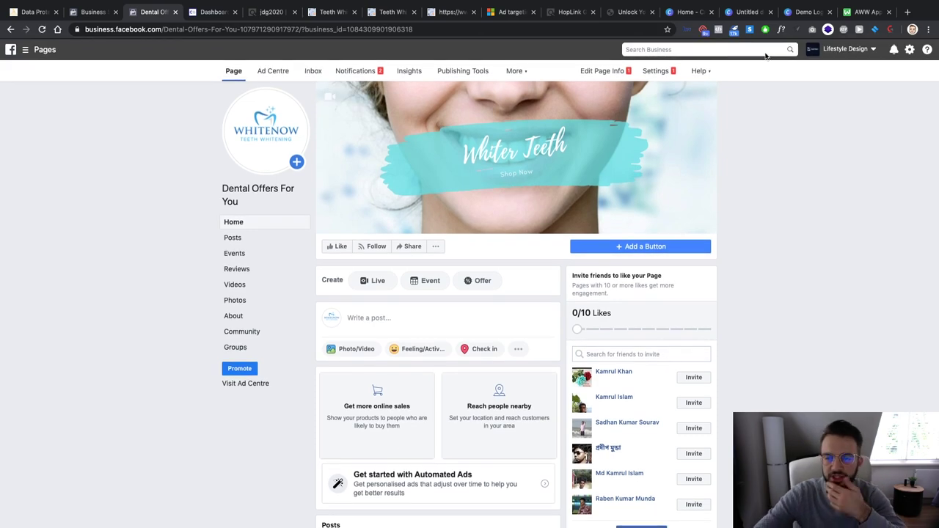
Open Ads Manager from the Business Settings navigation shortcuts
left_click(93, 13)
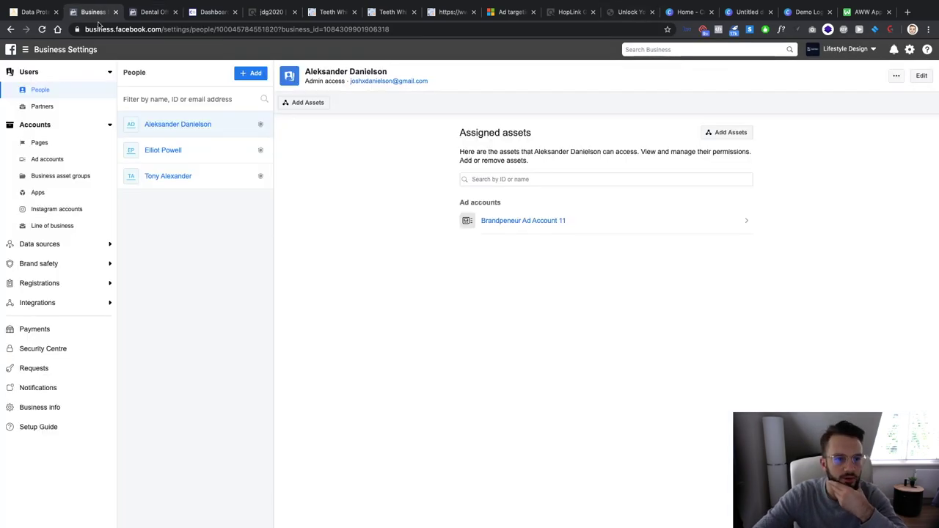
left_click(149, 12)
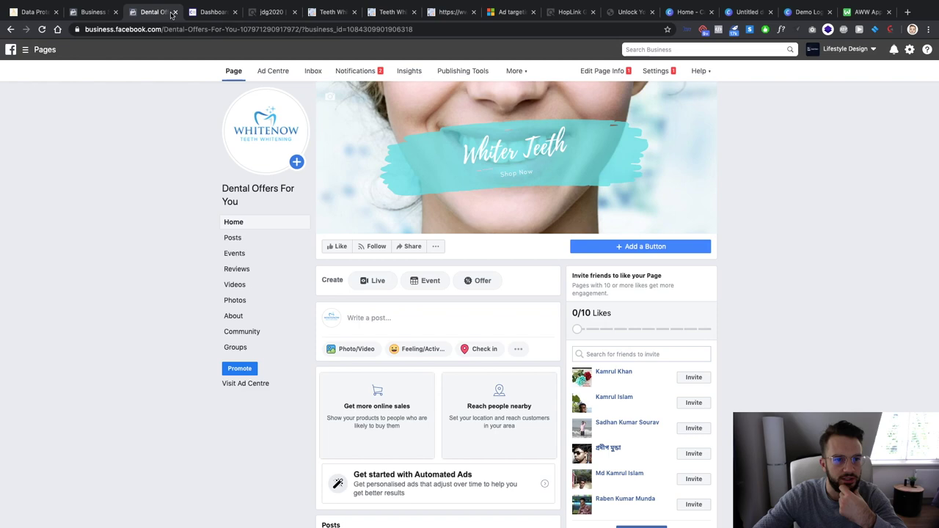
left_click(94, 13)
left_click(28, 49)
left_click(66, 118)
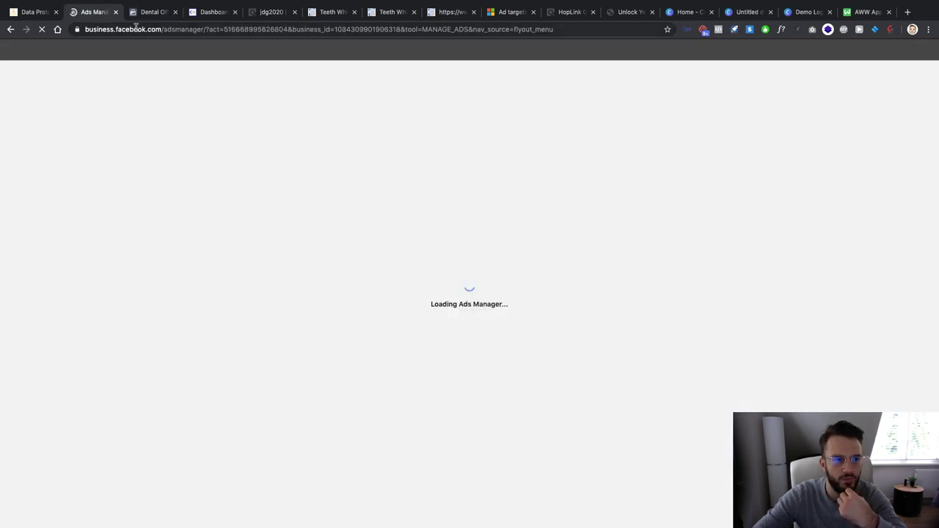
Close the Ad targeting, HopLink Generator and unlockmyhips sales page tabs
left_click(513, 13)
left_click(533, 13)
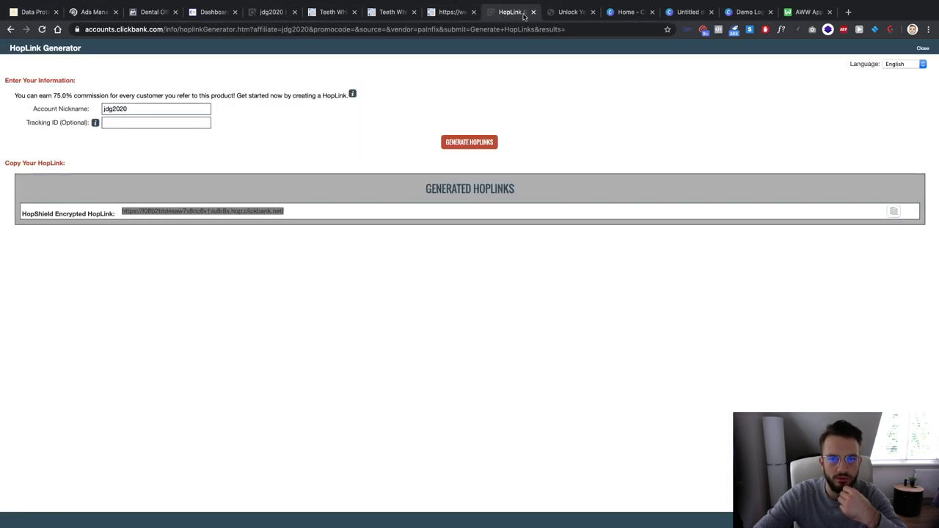
left_click(481, 12)
left_click(546, 12)
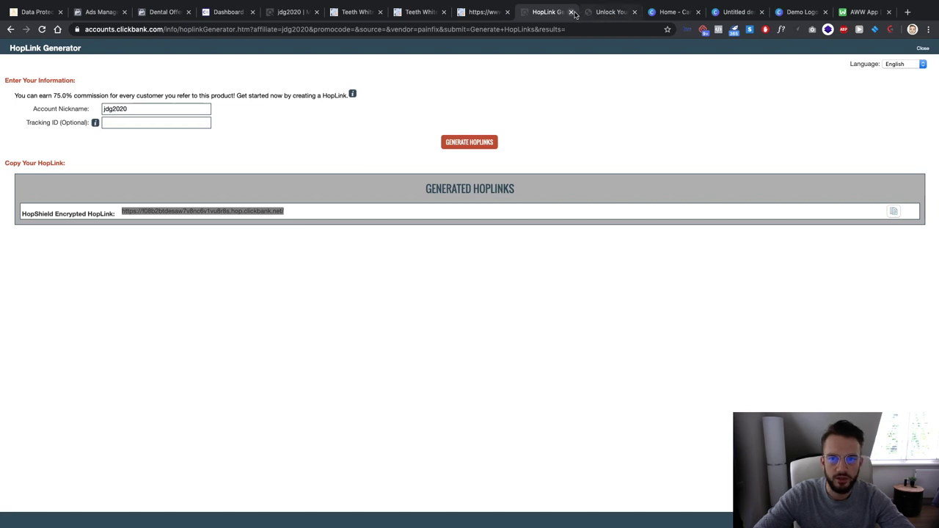
left_click(572, 12)
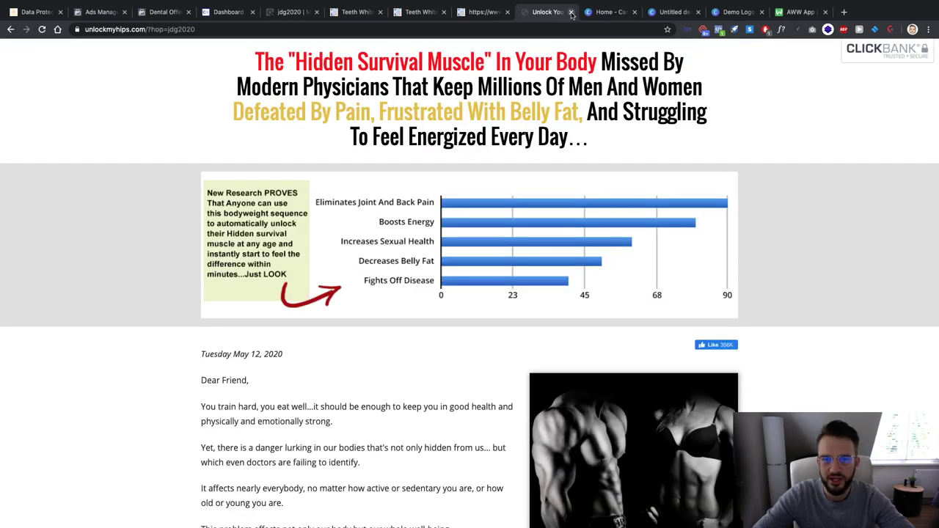
left_click(572, 12)
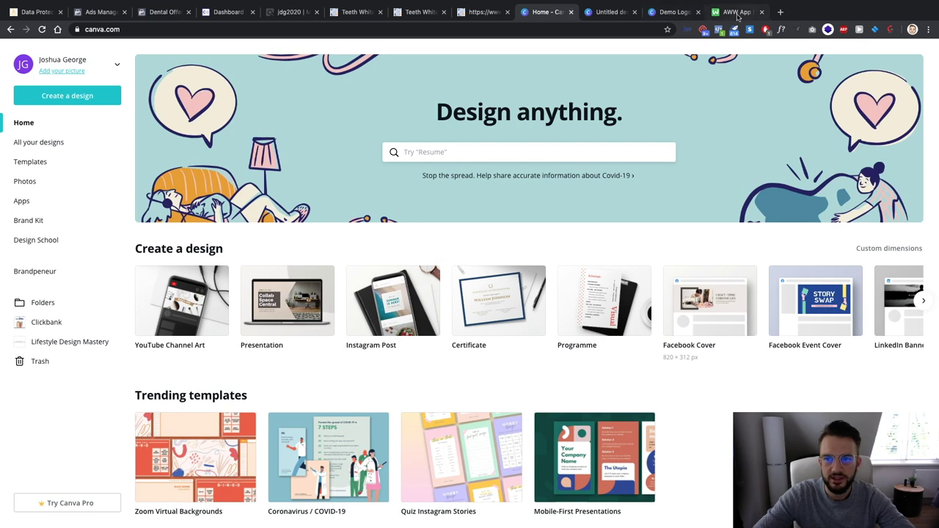
Close the AWW whiteboard tab without saving and return to Ads Manager
left_click(740, 13)
left_click(763, 14)
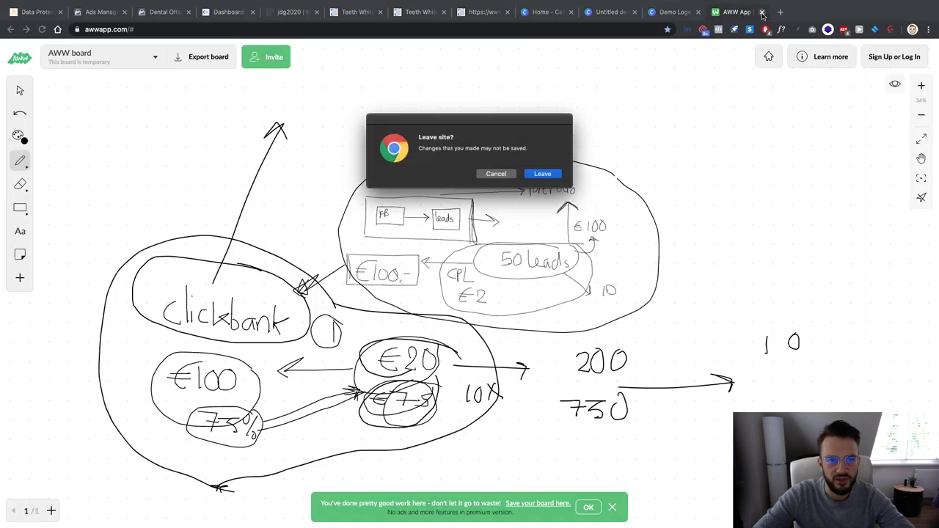
left_click(537, 173)
left_click(116, 13)
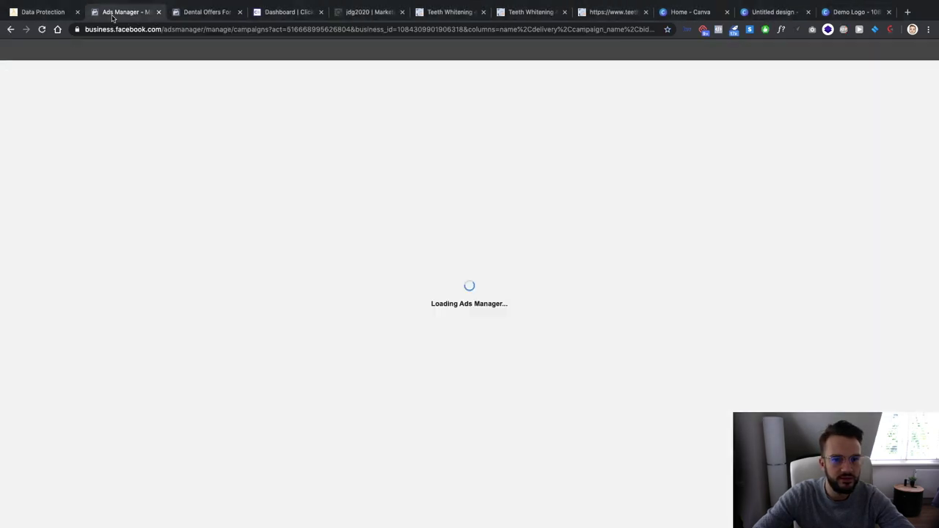
Create a Lead Generation campaign named BP_WW_Clickbank Lead Gen_Portfolio
left_click(36, 155)
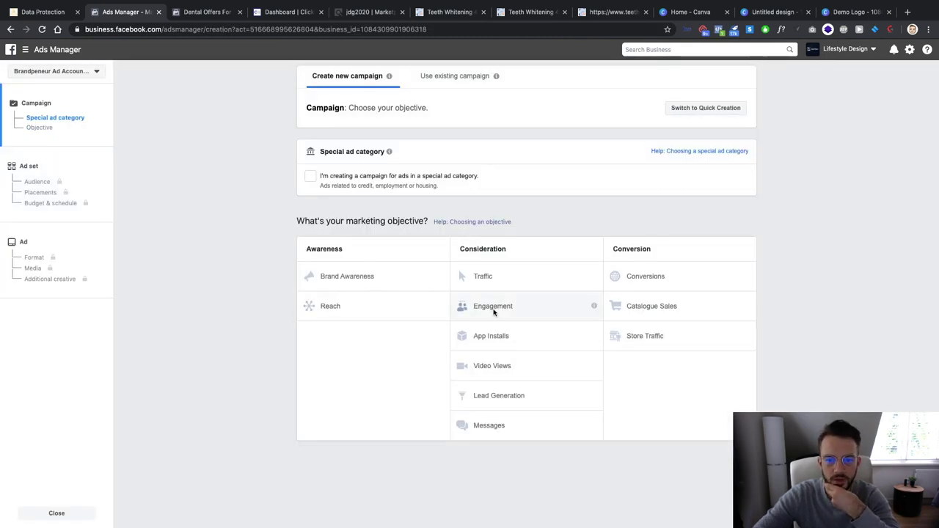
left_click(517, 397)
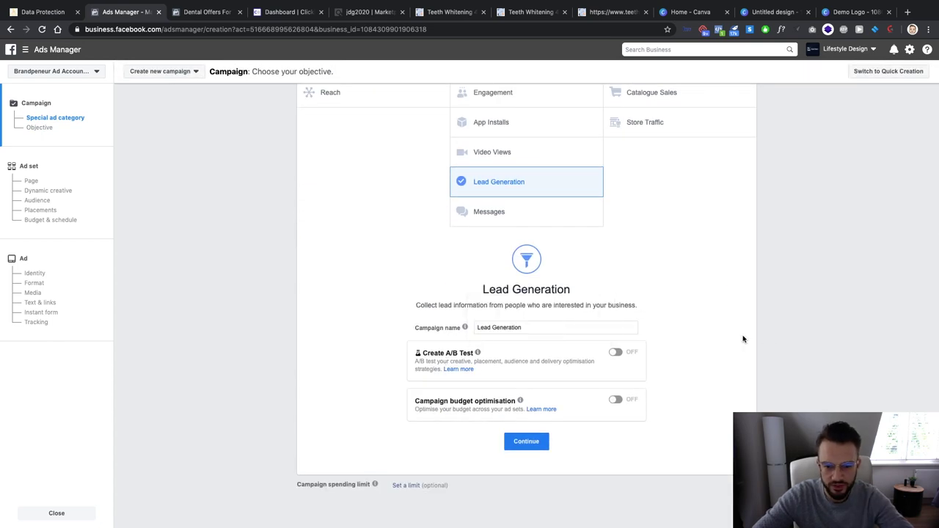
triple_click(513, 327)
type("BP_WW_Clickbank")
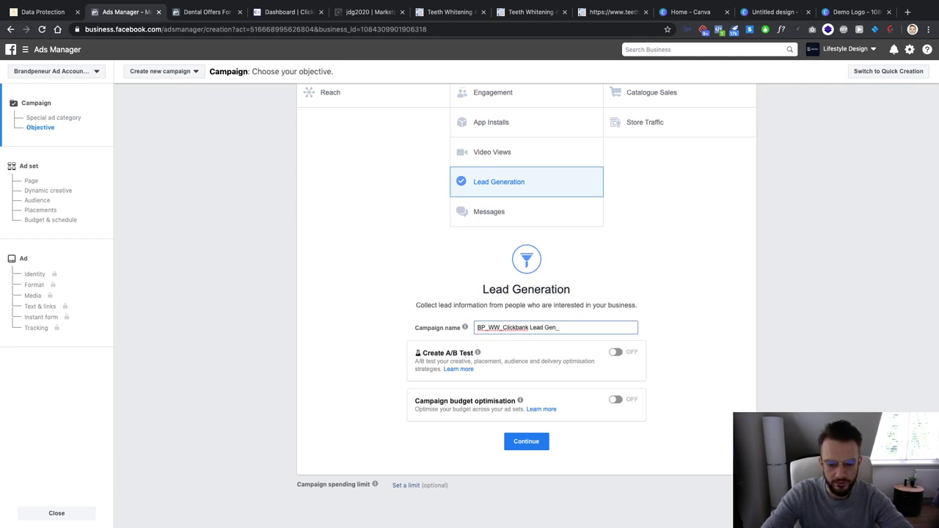
left_click(741, 384)
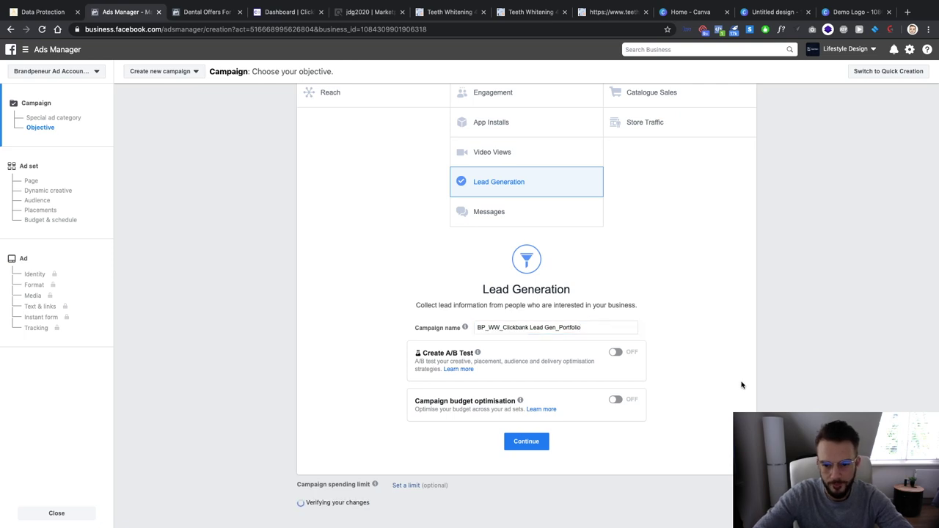
Turn on campaign budget optimisation with a €10.00 daily budget and continue
left_click(615, 402)
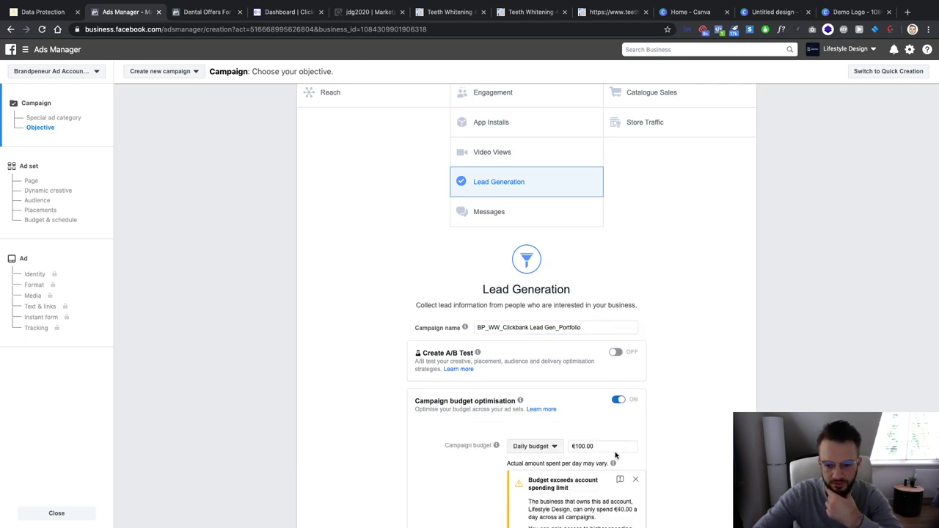
scroll(620, 451, "down", 3)
left_click(587, 252)
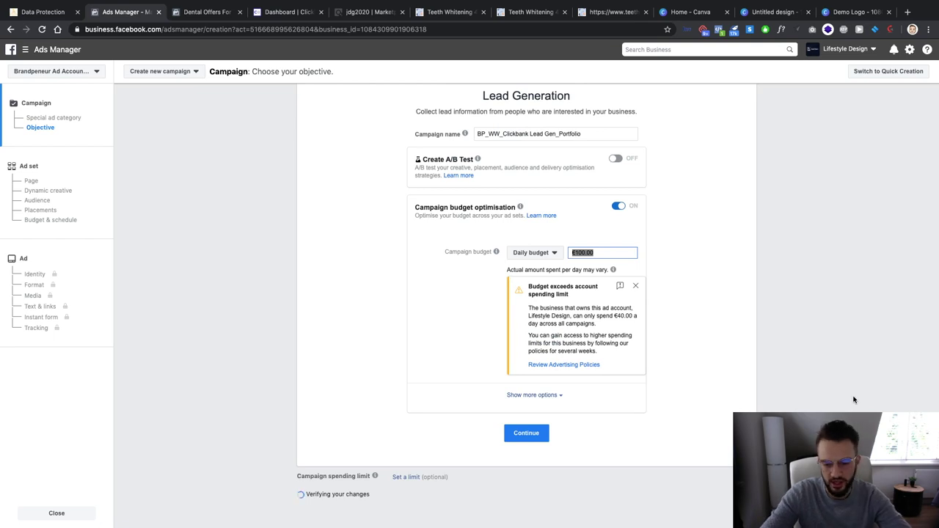
type("10")
left_click(700, 490)
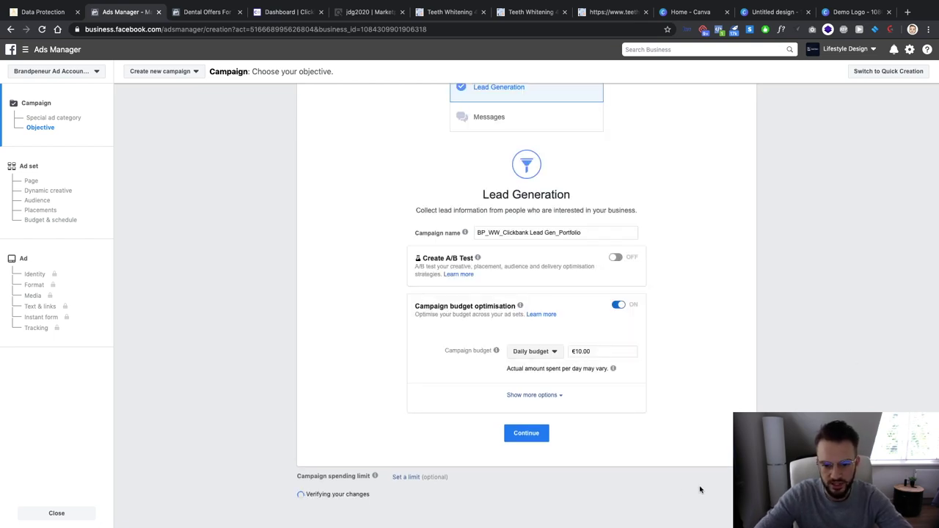
left_click(517, 435)
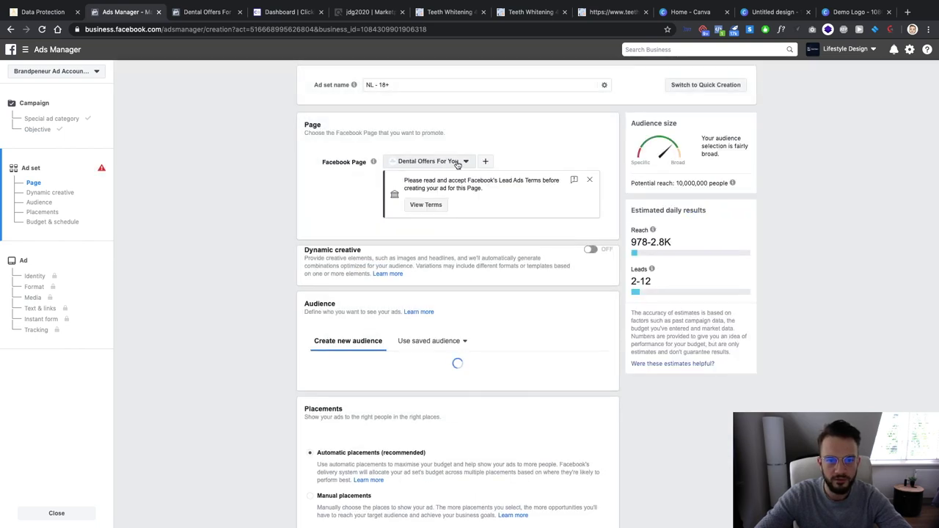
Accept the Lead Ads terms and rename the ad set from NL - 18+ to WW-18+
left_click(425, 205)
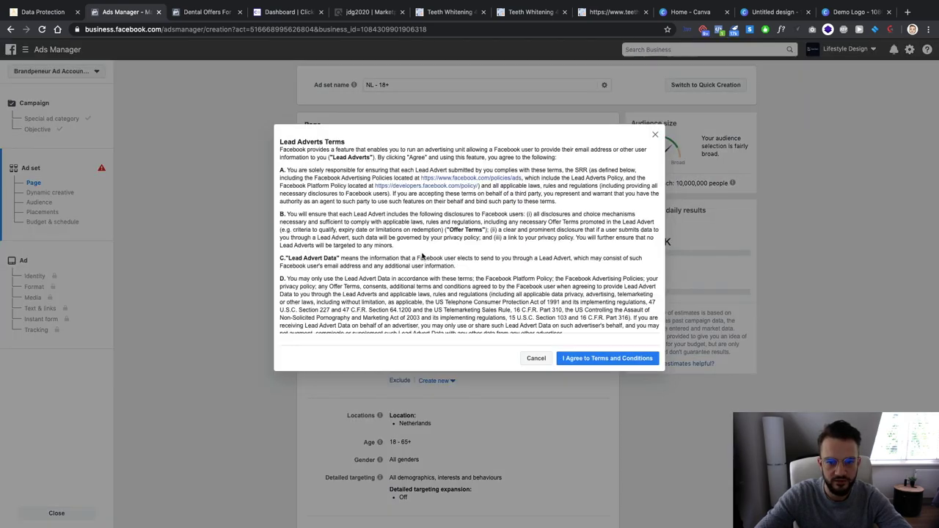
left_click(618, 363)
left_click(402, 87)
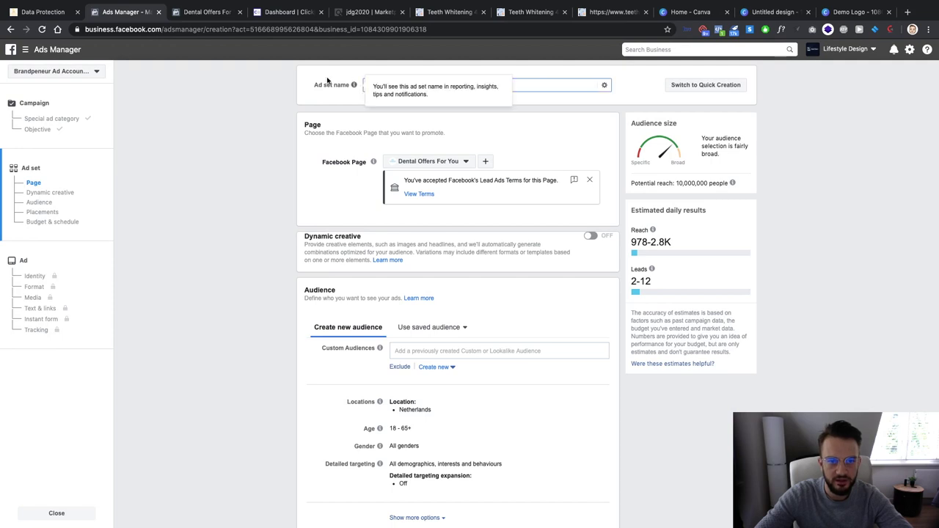
key("ctrl+a")
type("W")
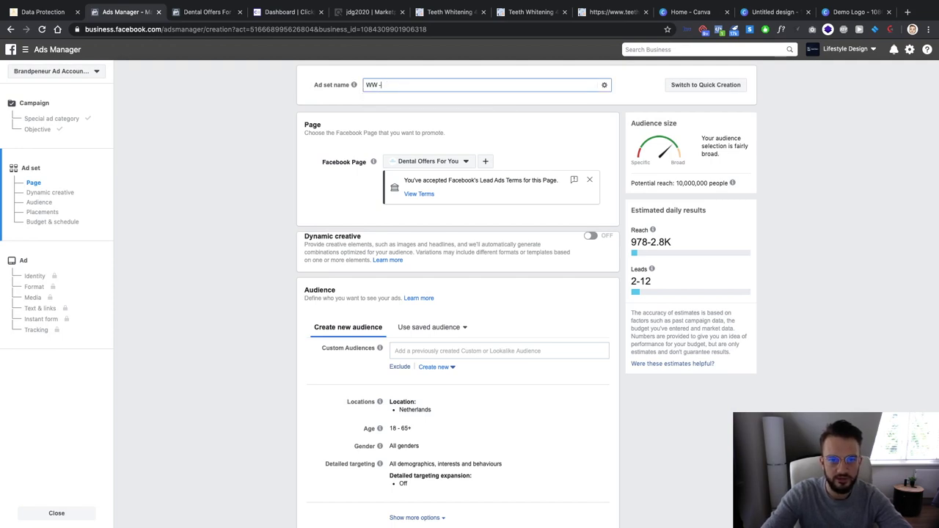
type("W-18+")
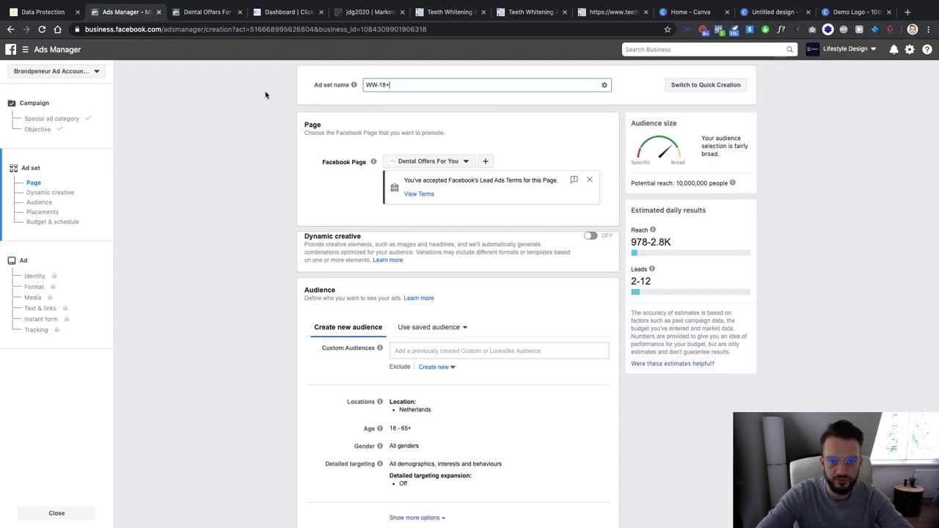
left_click(288, 113)
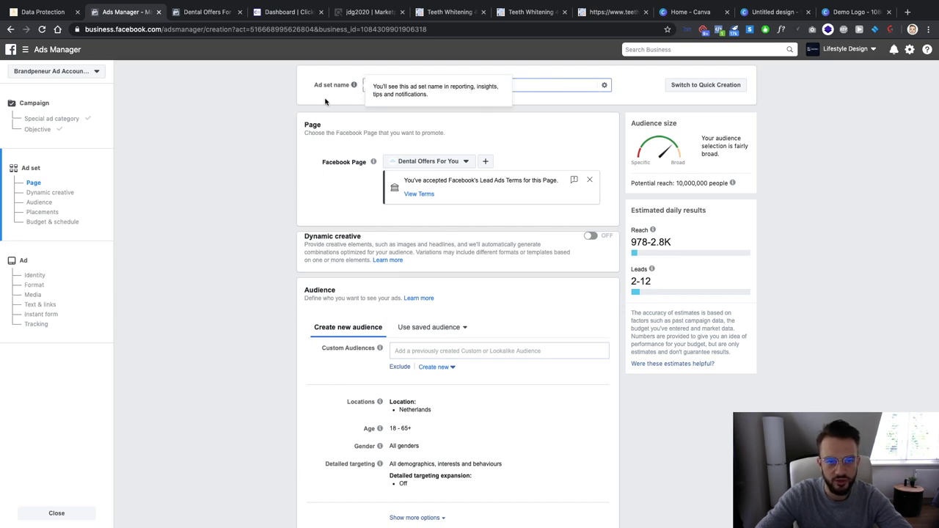
Change the ad set name's WW prefix to US, making it US-18+
double_click(372, 85)
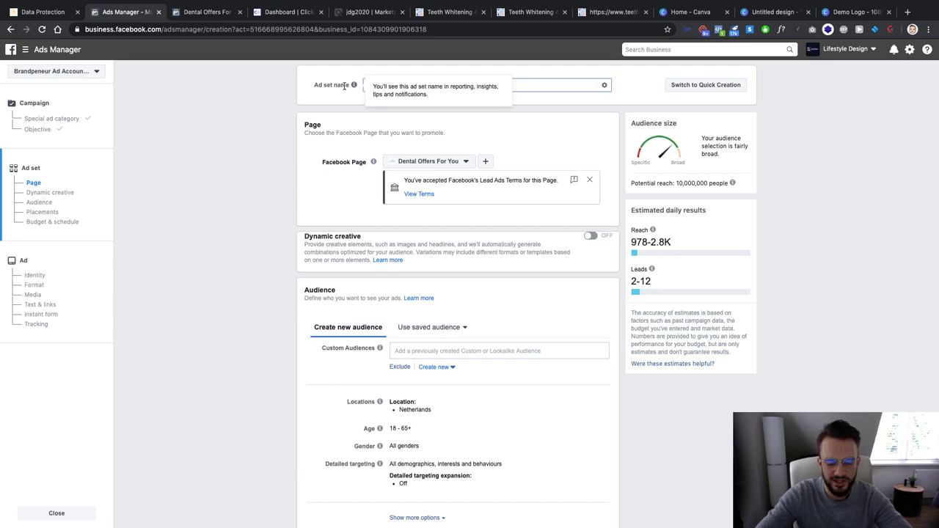
type("US-18+")
left_click(291, 140)
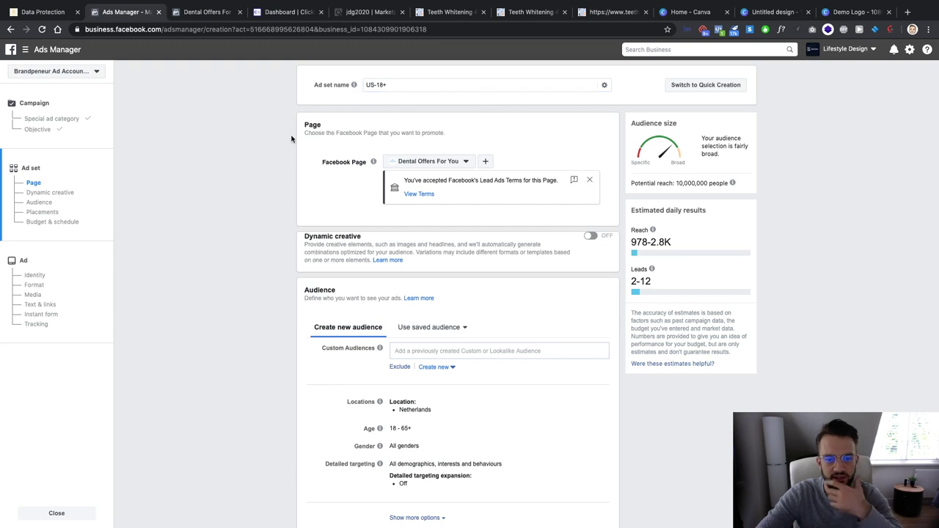
scroll(291, 140, "down", 1)
scroll(377, 235, "down", 3)
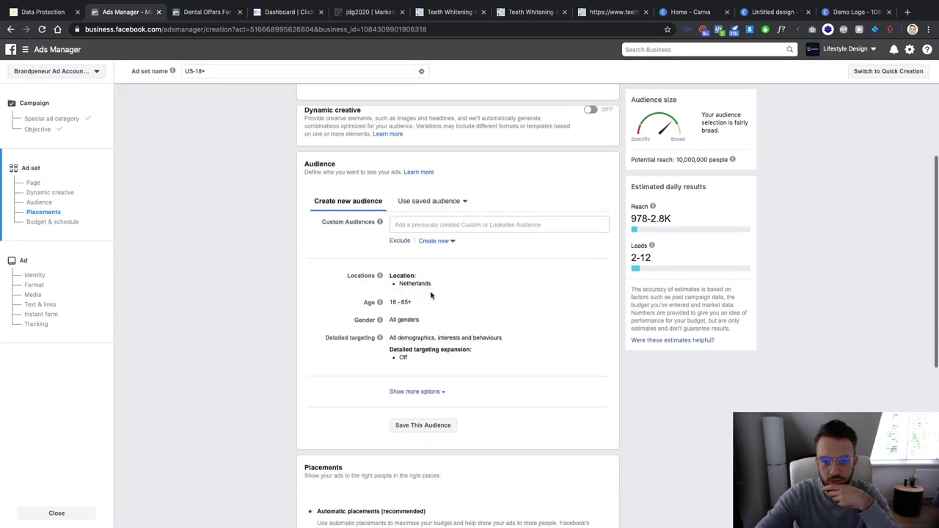
Replace Netherlands with United States as the ad set's audience location
left_click(594, 277)
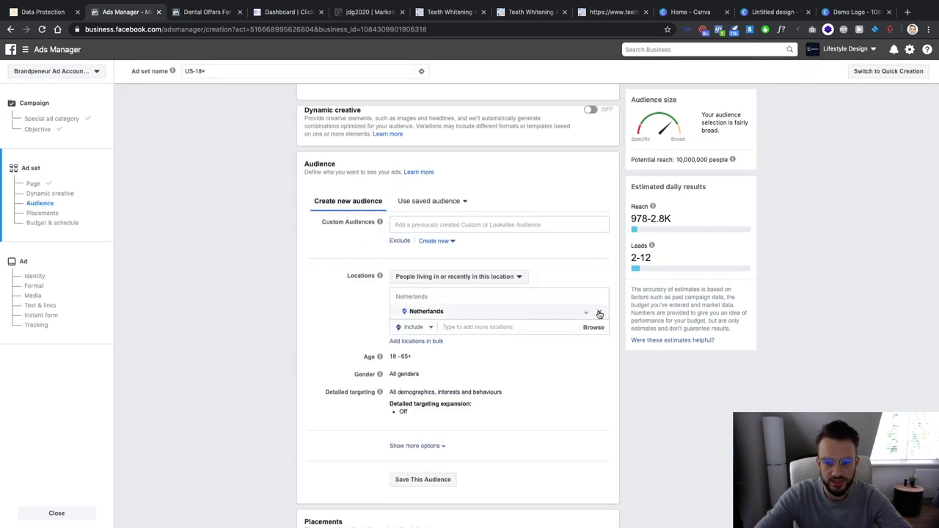
left_click(598, 314)
left_click(450, 344)
type("United")
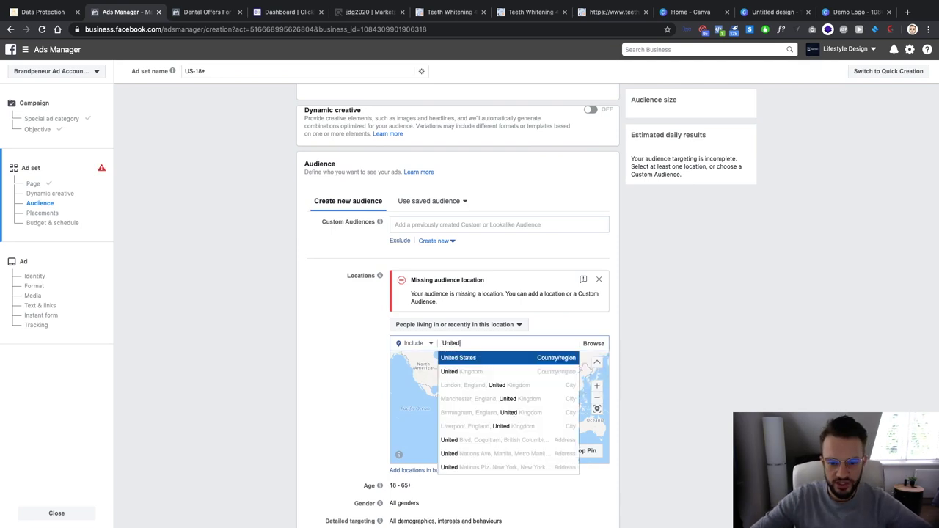
key("Return")
scroll(344, 352, "down", 4)
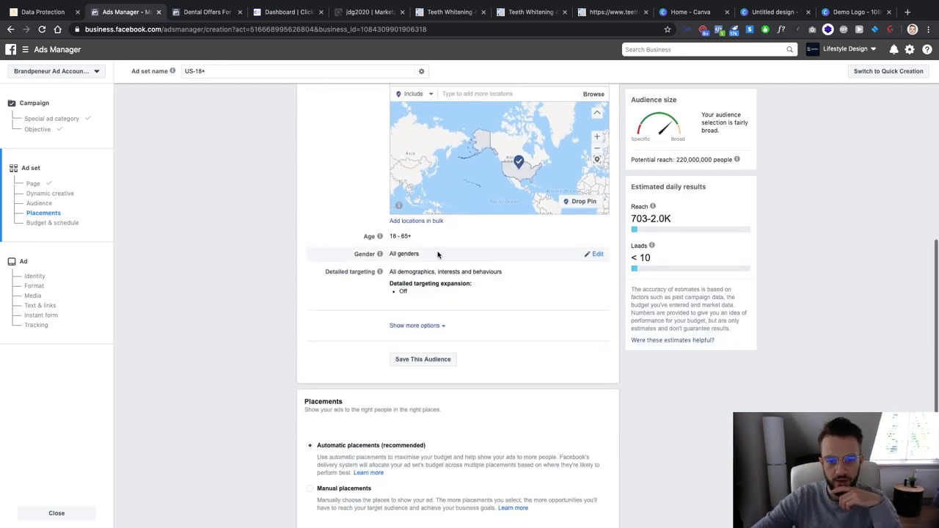
scroll(382, 308, "down", 2)
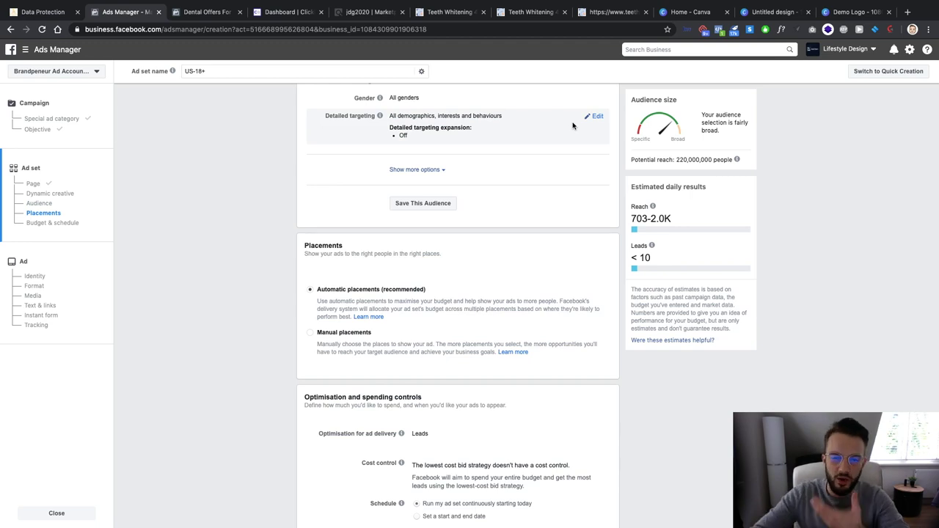
Add the Teeth cleaning interest to the ad set's detailed targeting
left_click(595, 116)
scroll(514, 183, "up", 2)
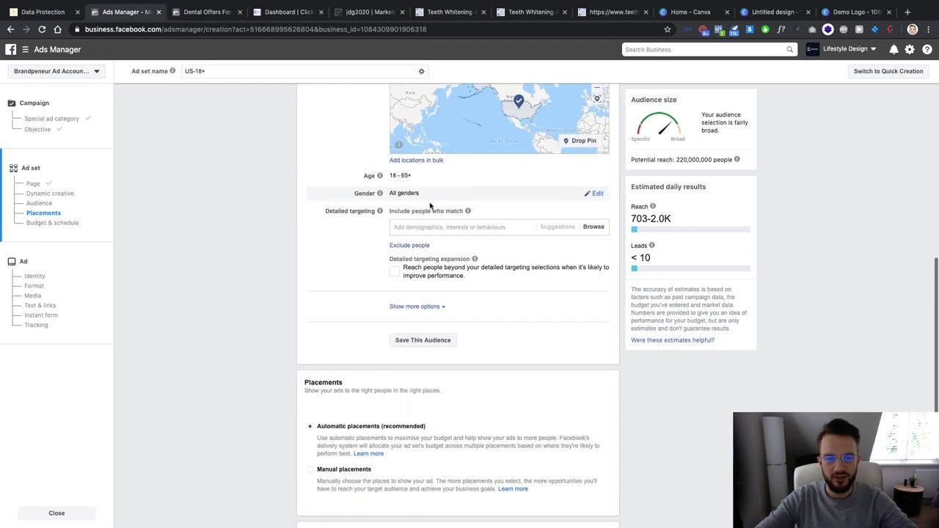
left_click(433, 227)
type("Teet")
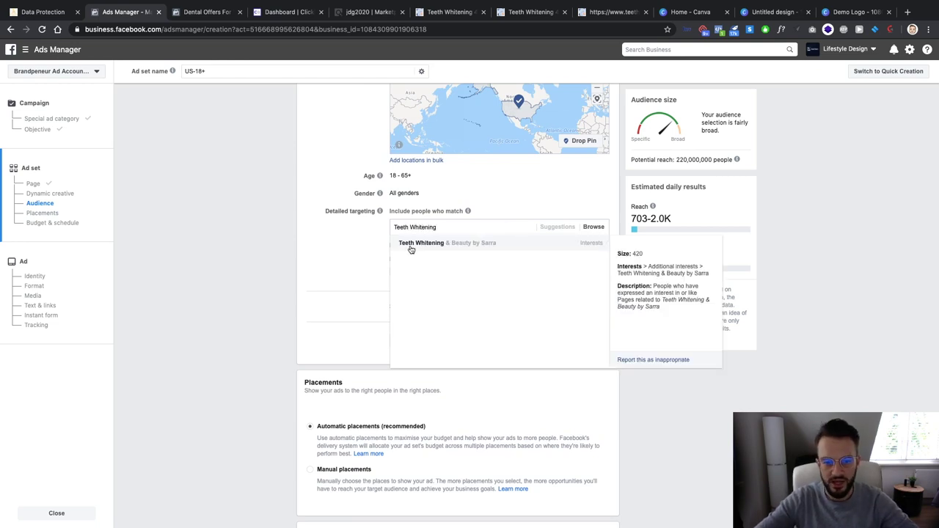
type("h Whitening")
key("super+a")
type("te")
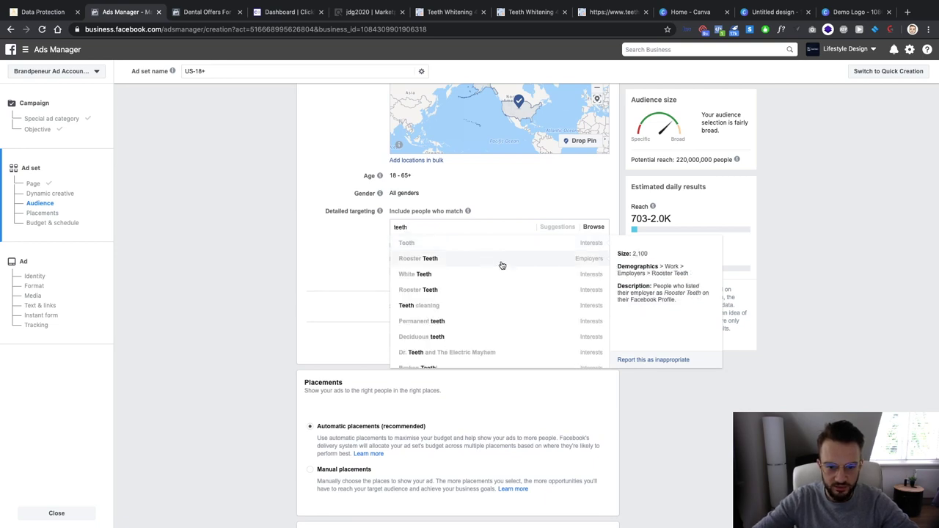
left_click(449, 308)
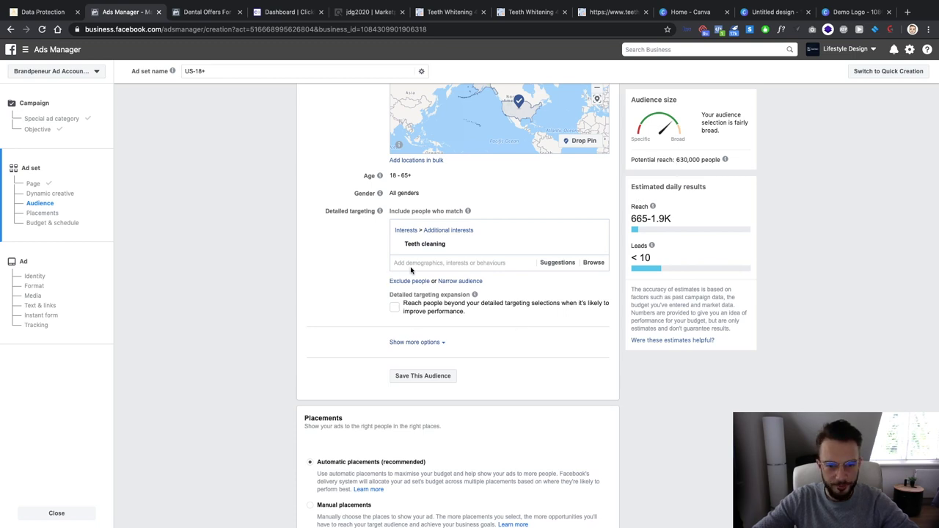
Add White Teeth from the suggested interests as a second interest
left_click(543, 267)
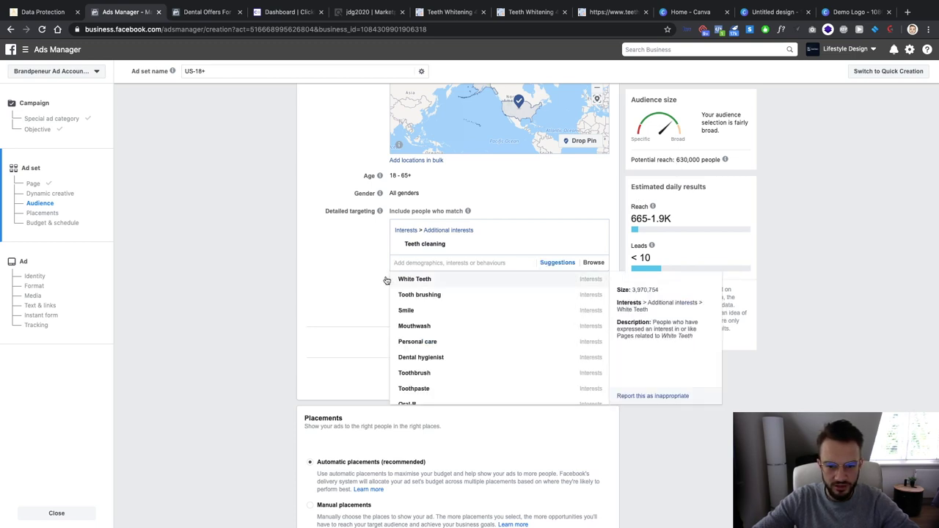
left_click(460, 280)
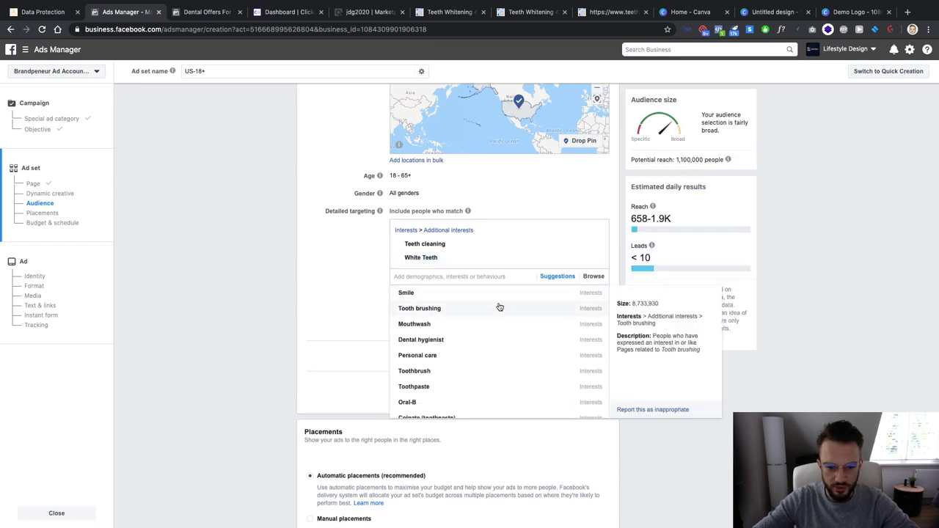
scroll(464, 358, "down", 3)
scroll(464, 358, "down", 5)
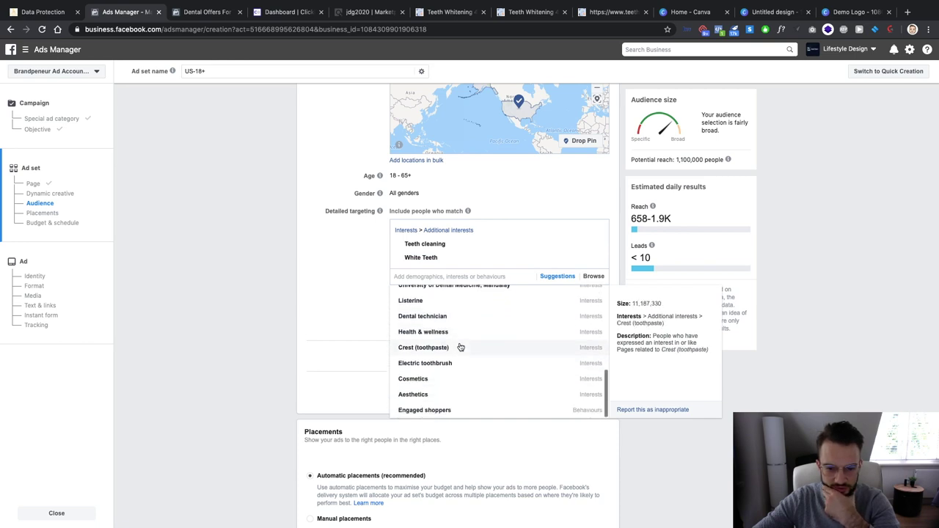
scroll(460, 379, "up", 8)
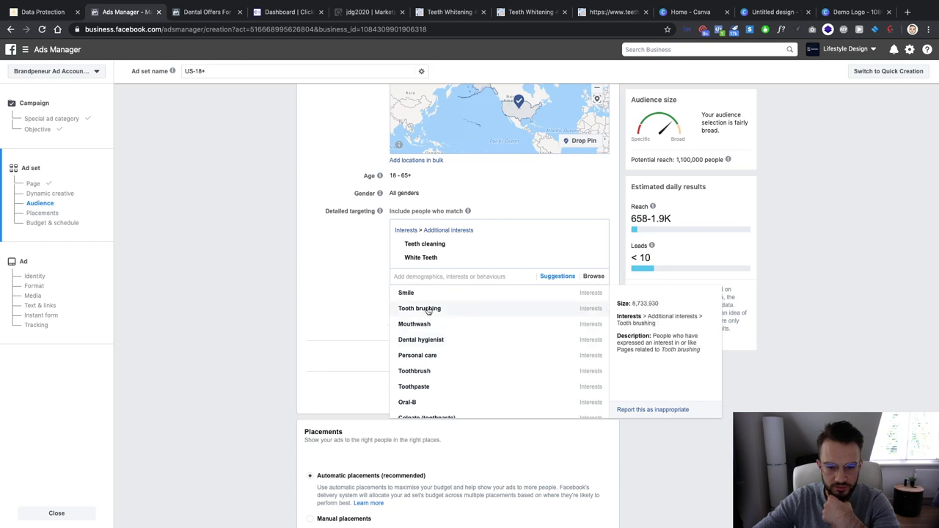
left_click(369, 303)
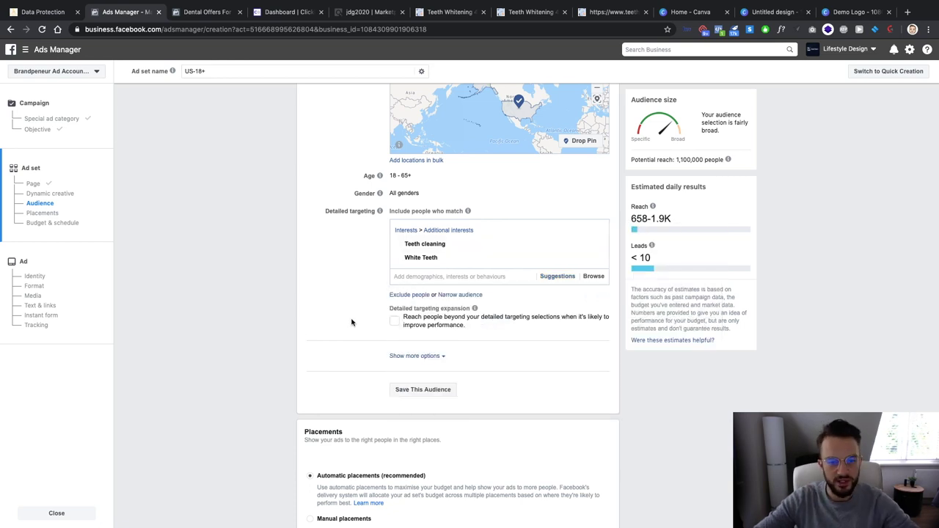
Untick the Stories, In-stream video and Instagram Explore placements
scroll(352, 308, "down", 3)
scroll(348, 256, "down", 2)
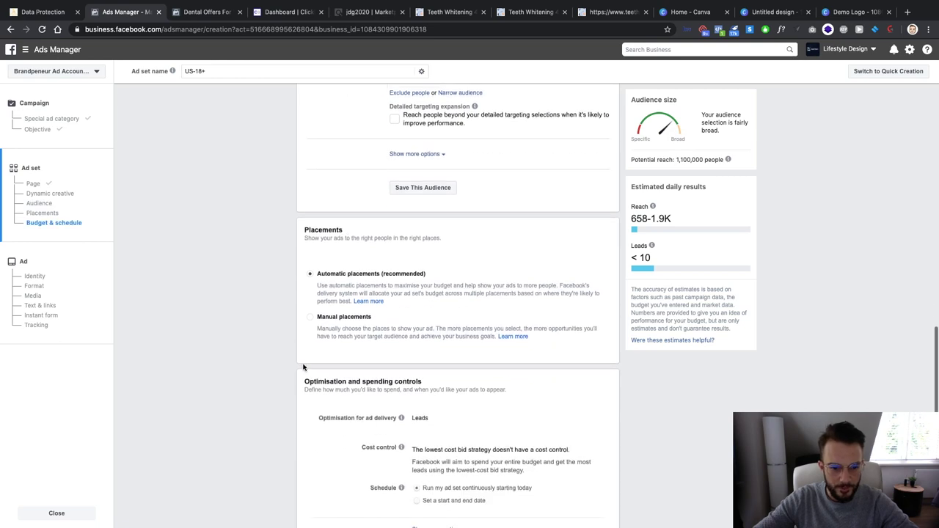
scroll(260, 346, "down", 5)
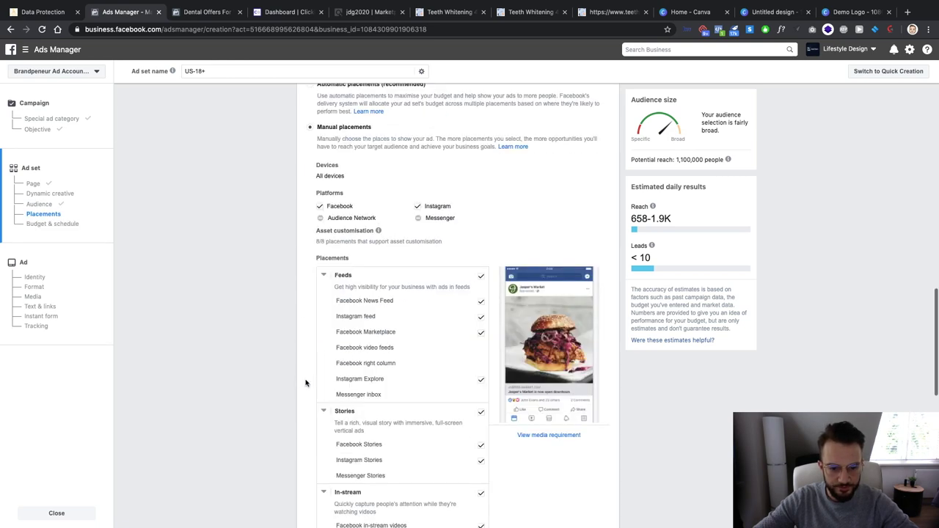
left_click(481, 413)
scroll(450, 379, "down", 5)
left_click(480, 311)
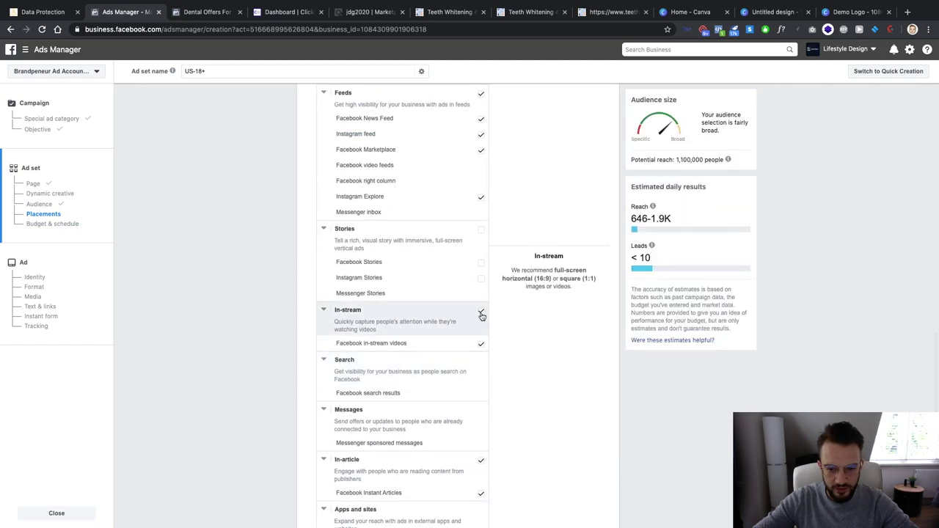
scroll(481, 465, "down", 3)
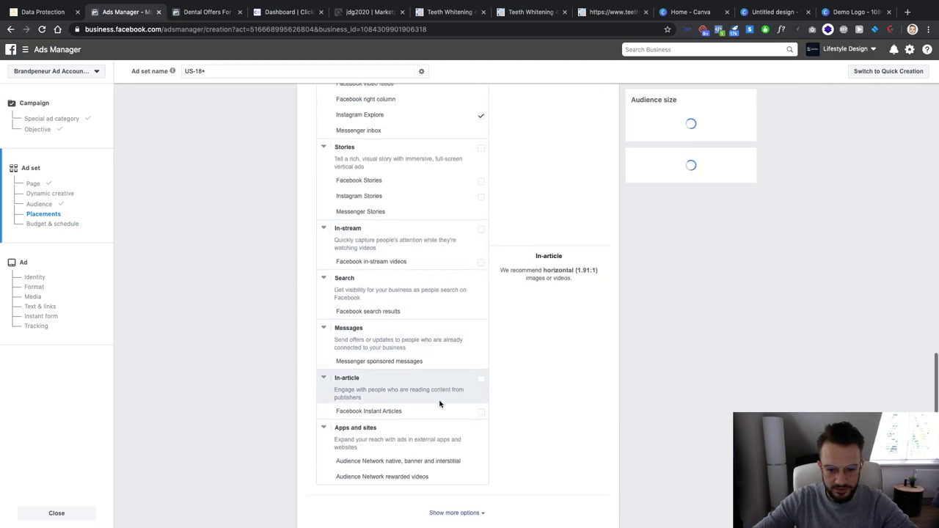
scroll(477, 356, "up", 8)
left_click(481, 389)
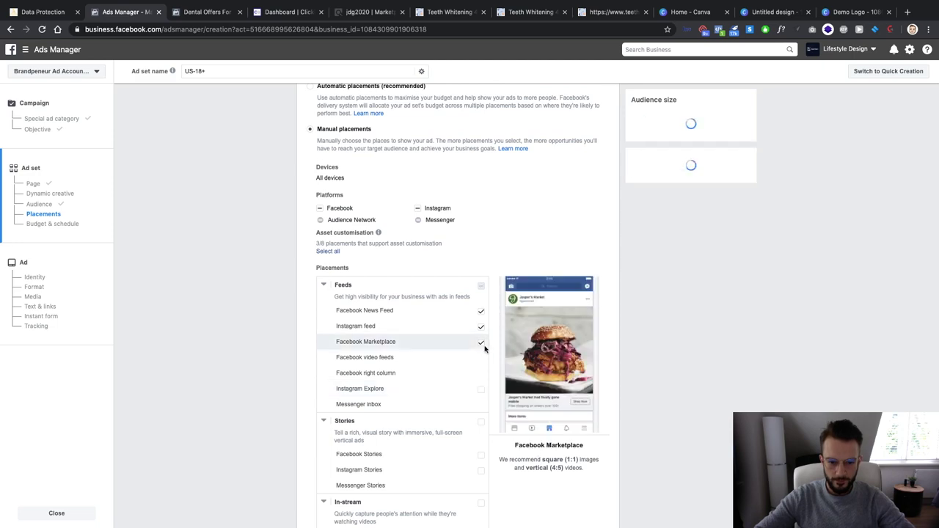
Check the device setting and keep ads running on all devices
scroll(306, 334, "down", 10)
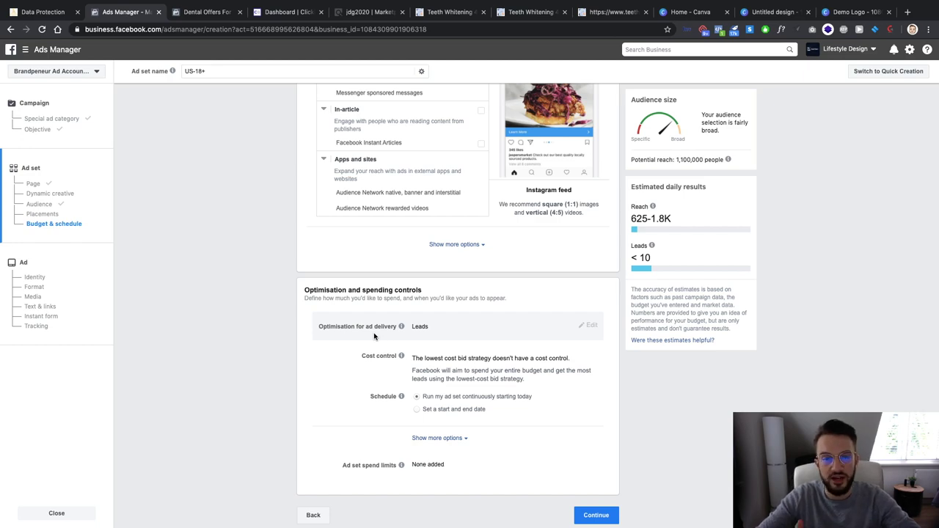
scroll(373, 336, "up", 15)
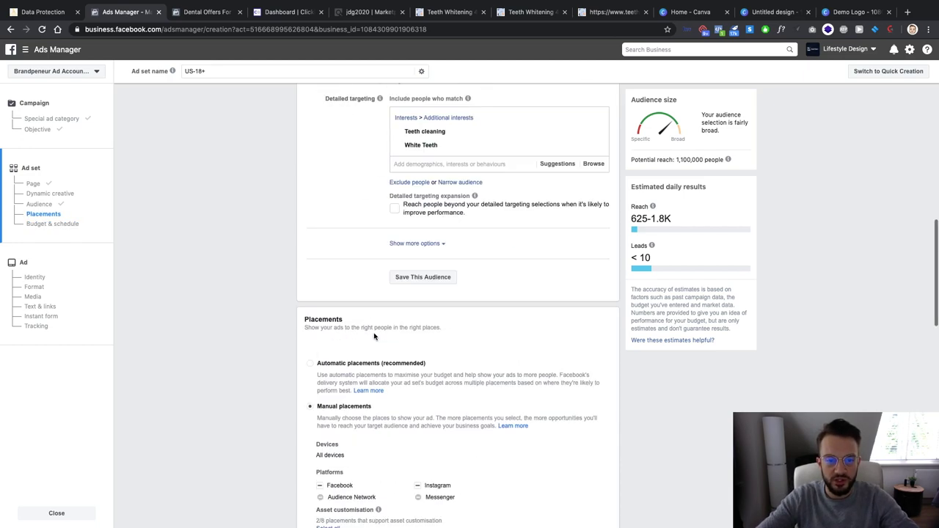
scroll(351, 347, "down", 3)
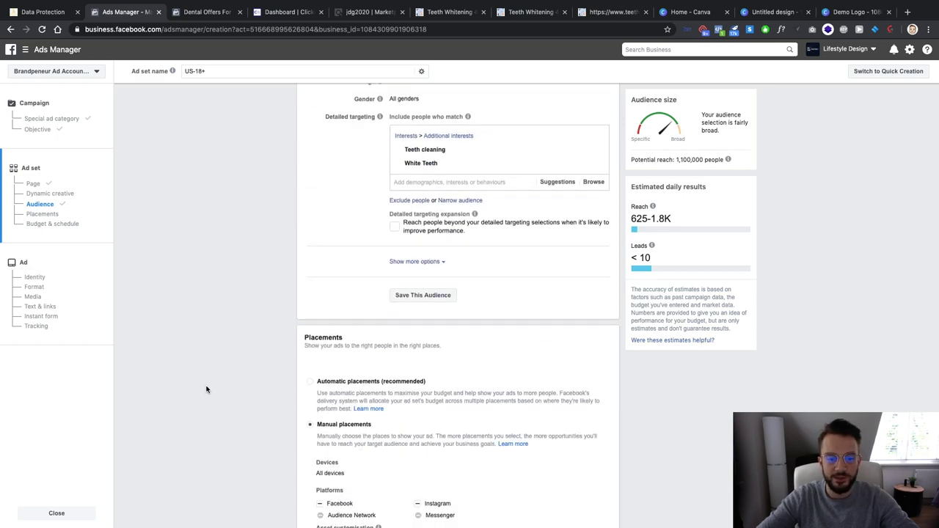
scroll(206, 390, "down", 3)
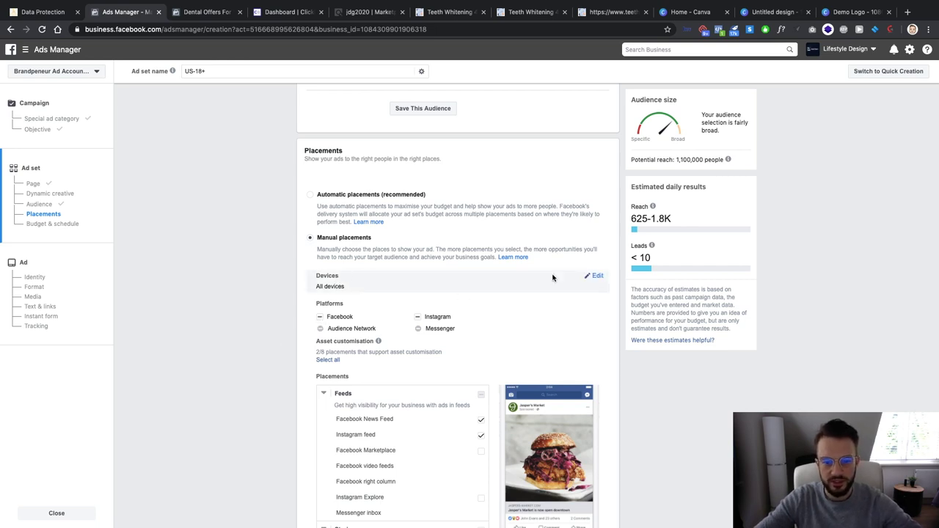
left_click(595, 277)
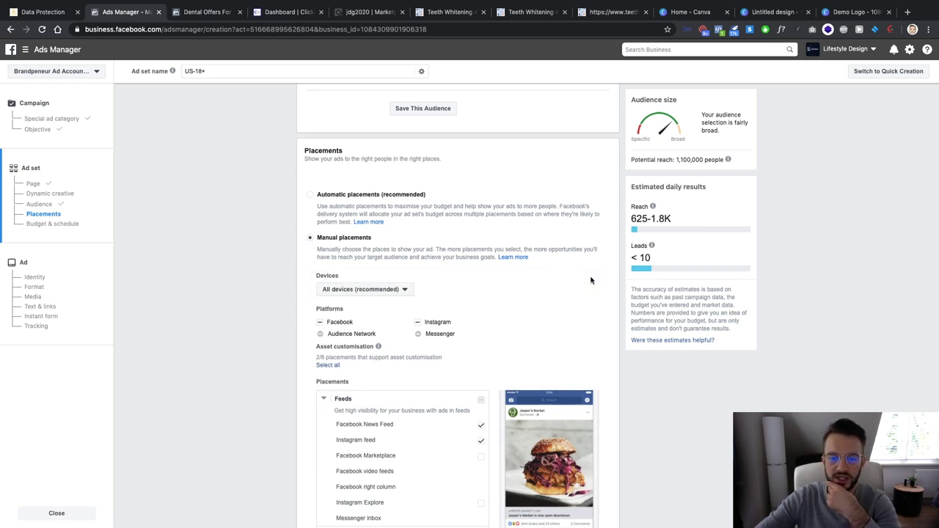
left_click(359, 290)
left_click(482, 311)
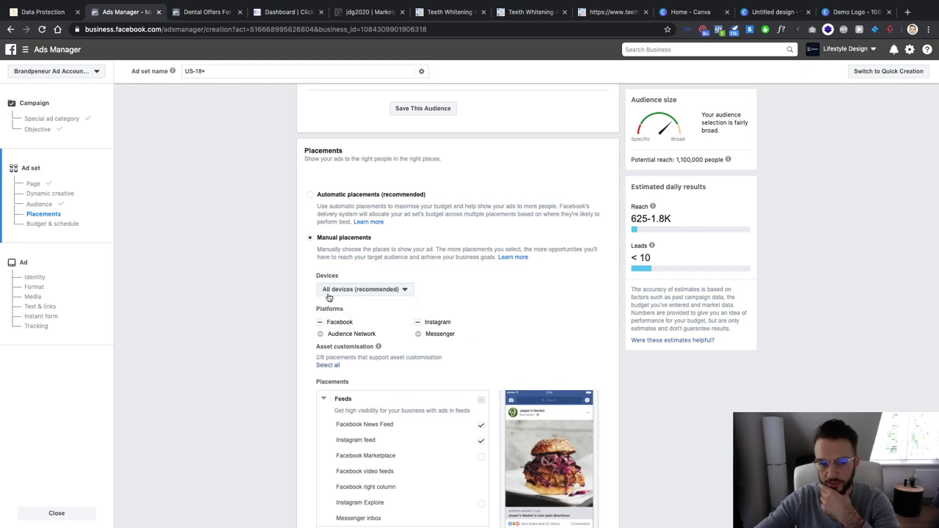
scroll(316, 300, "down", 10)
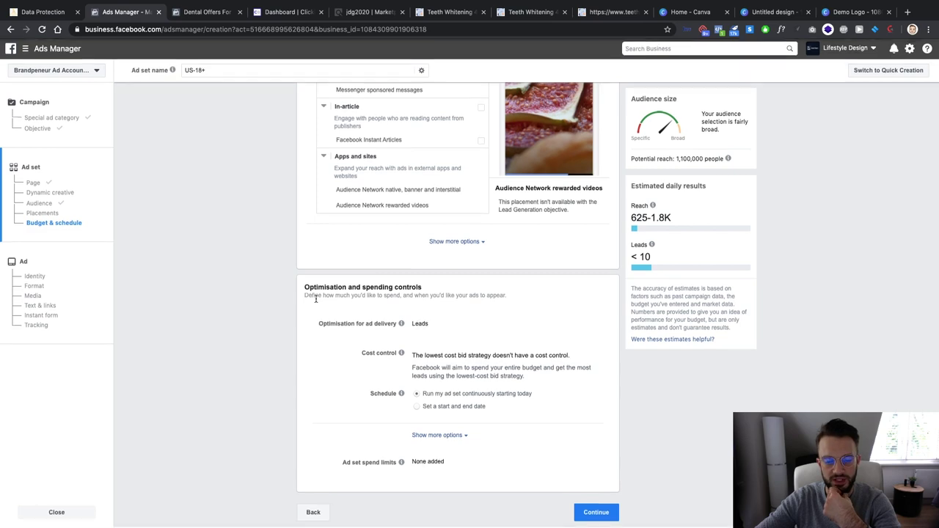
Continue to the ad page and review its Identity, Format, Media and Text & links sections
left_click(594, 513)
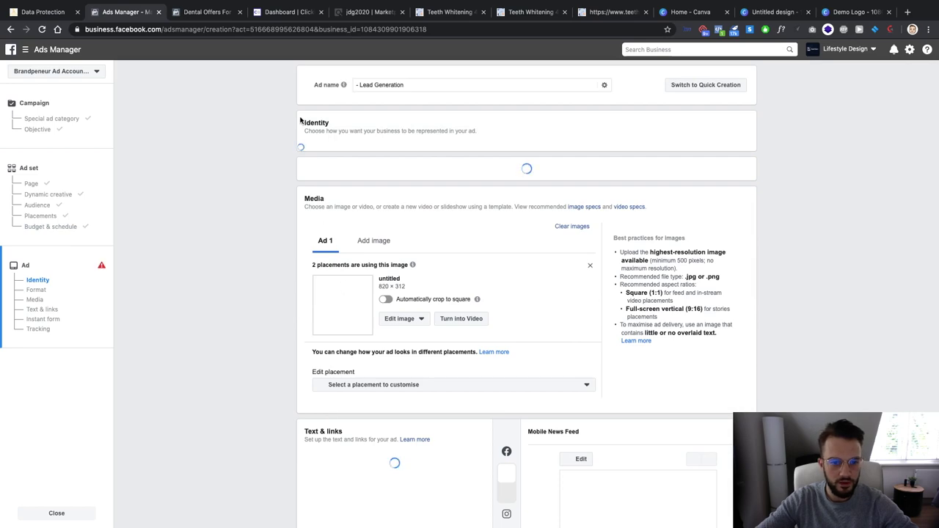
scroll(373, 289, "down", 3)
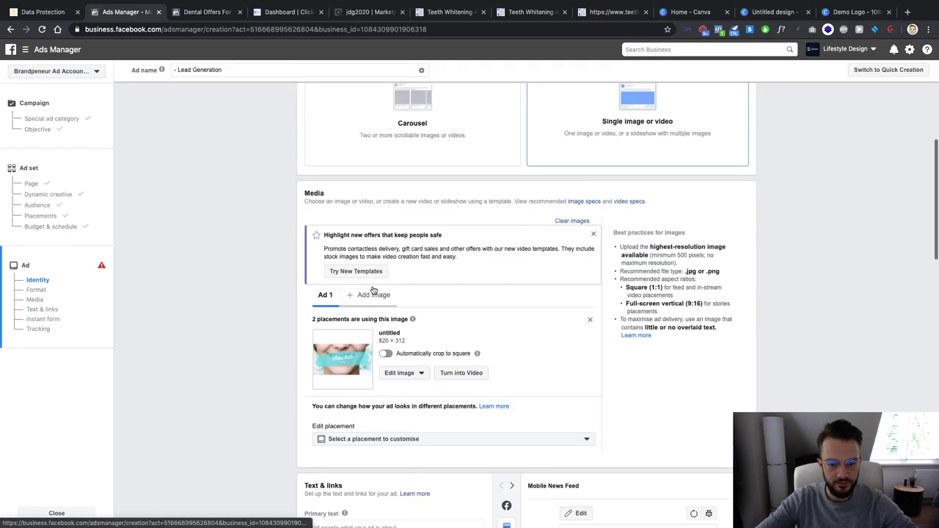
scroll(364, 284, "up", 3)
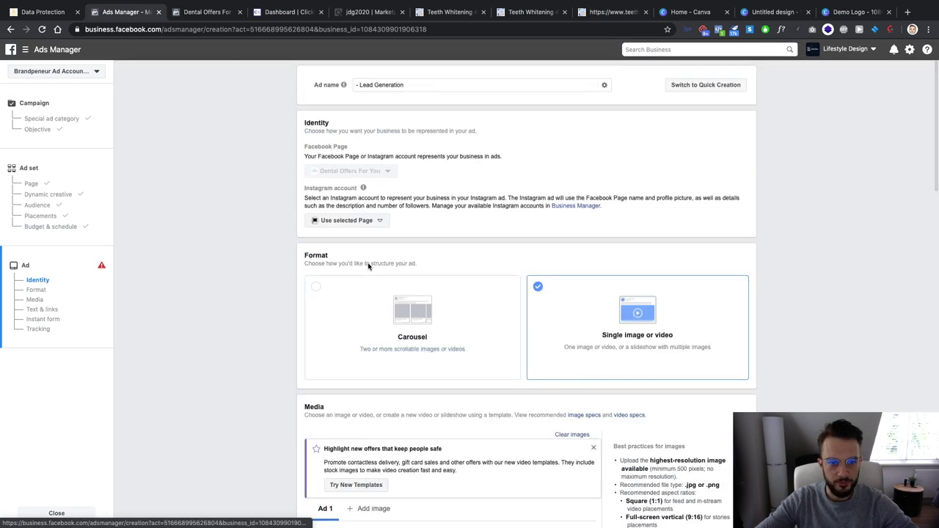
scroll(291, 252, "down", 5)
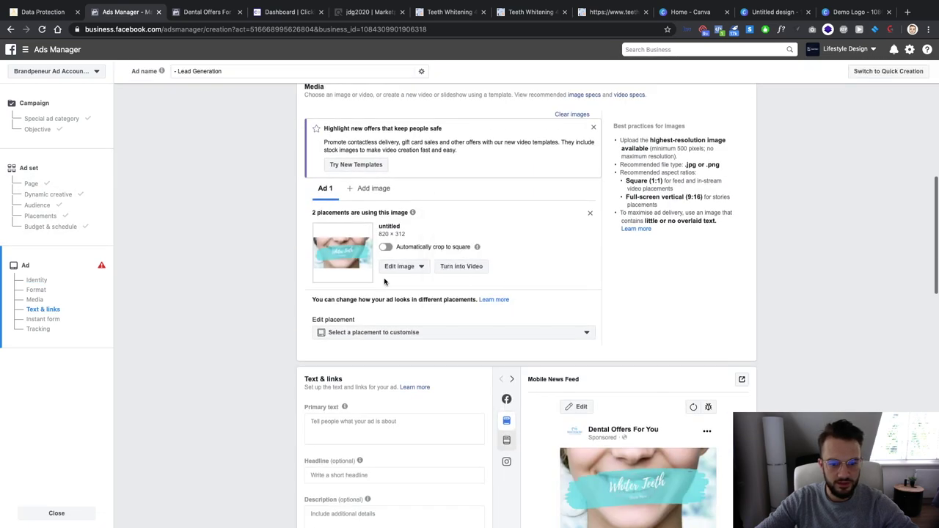
scroll(378, 187, "up", 4)
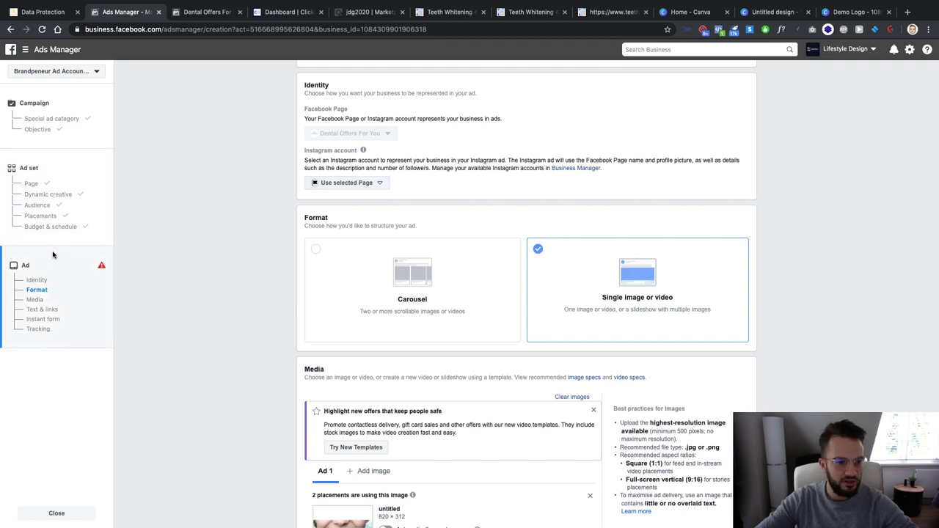
scroll(403, 132, "down", 5)
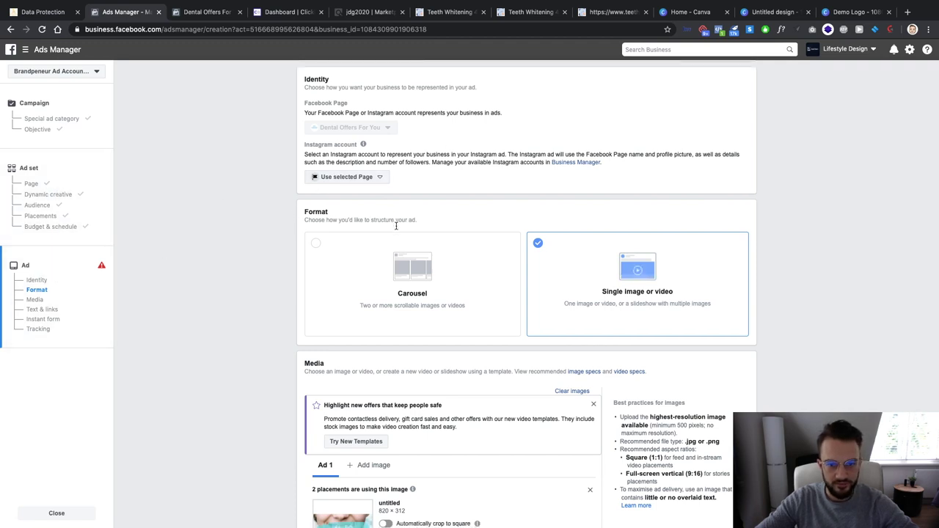
scroll(397, 220, "up", 5)
scroll(397, 230, "up", 1)
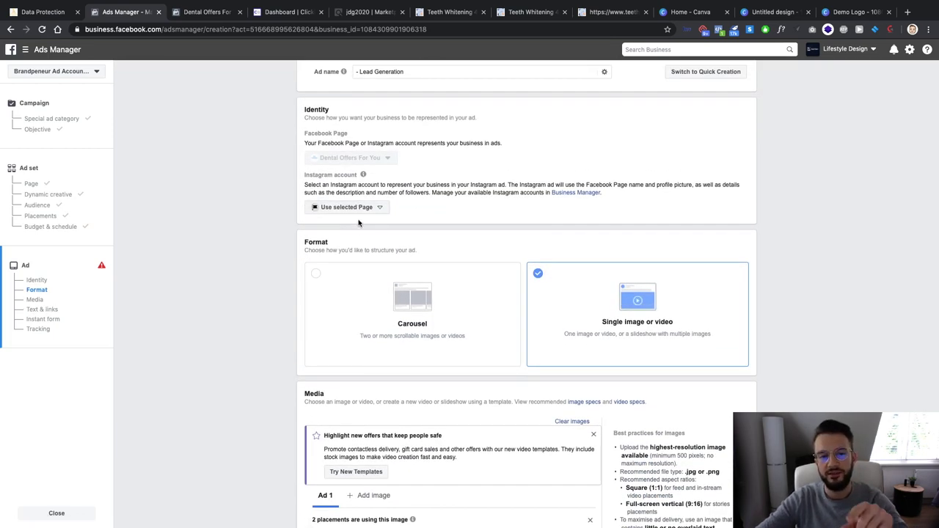
scroll(262, 249, "down", 6)
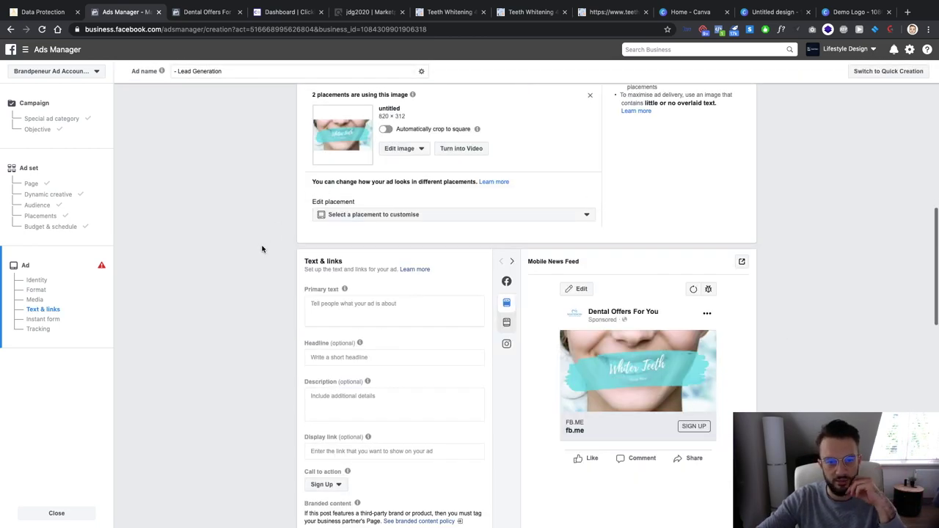
scroll(262, 249, "up", 3)
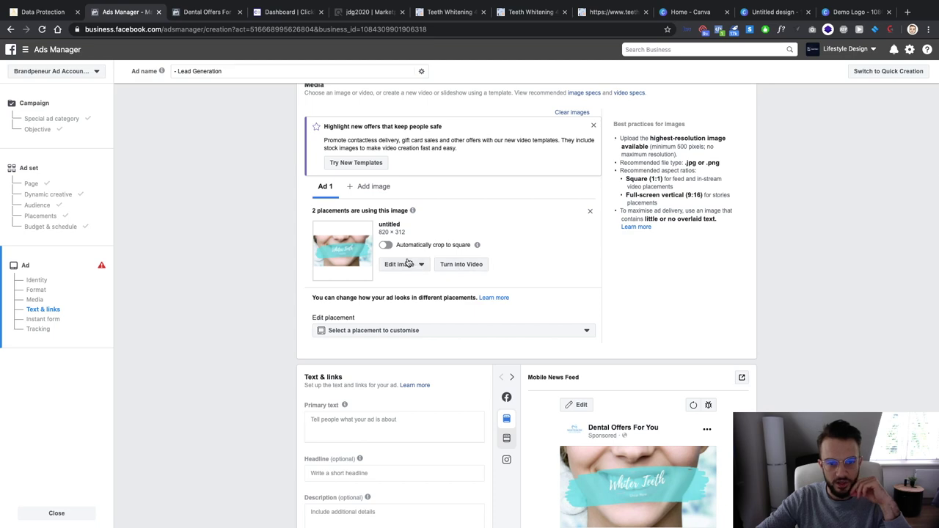
scroll(378, 253, "down", 5)
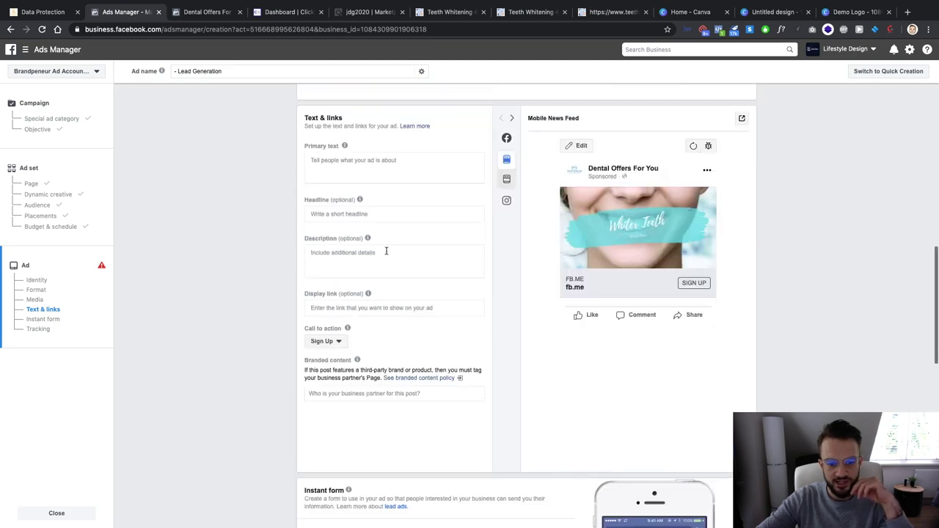
scroll(382, 433, "down", 5)
scroll(580, 227, "up", 12)
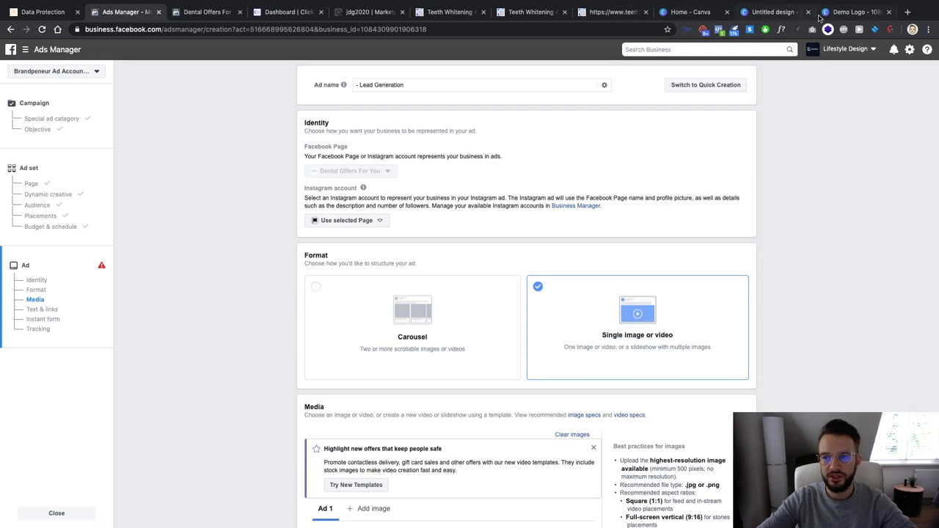
key("super+9")
Go to Unsplash and search for 'dentists' photos
left_click(558, 34)
type("un")
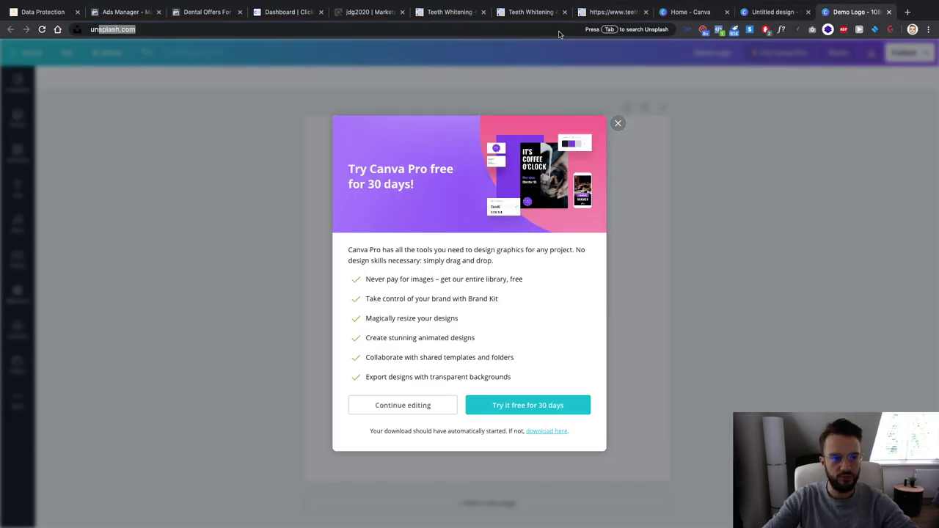
key("Return")
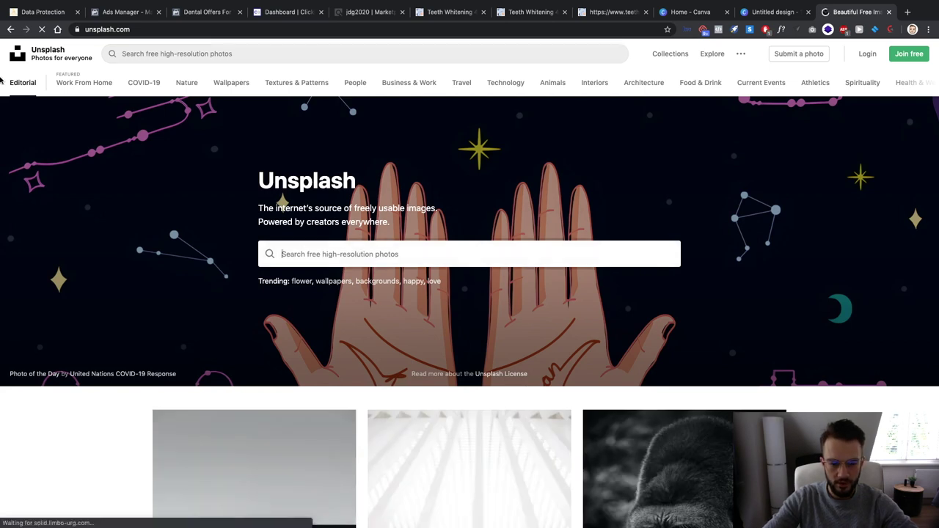
type("dentists")
key("Return")
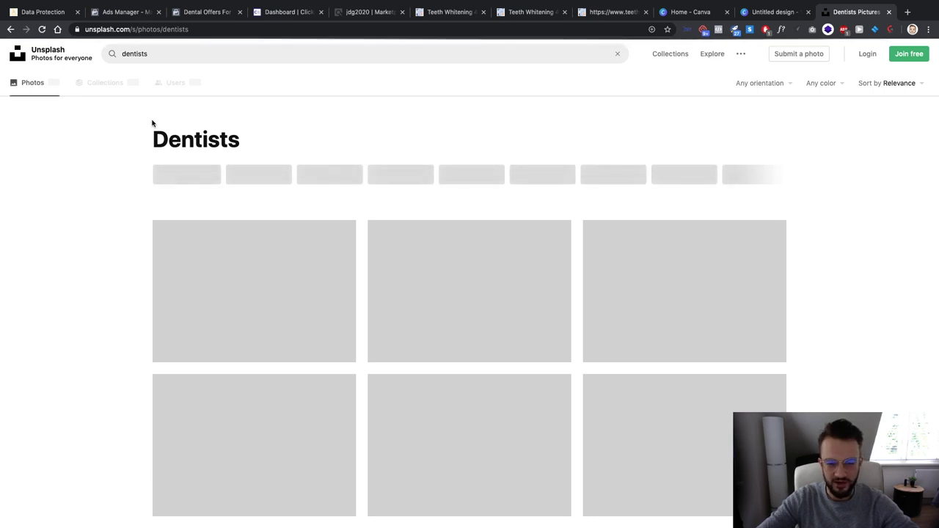
Download the photo of the smiling man in a black T-shirt and dismiss the Say thanks popup
scroll(138, 212, "down", 1)
scroll(138, 212, "up", 1)
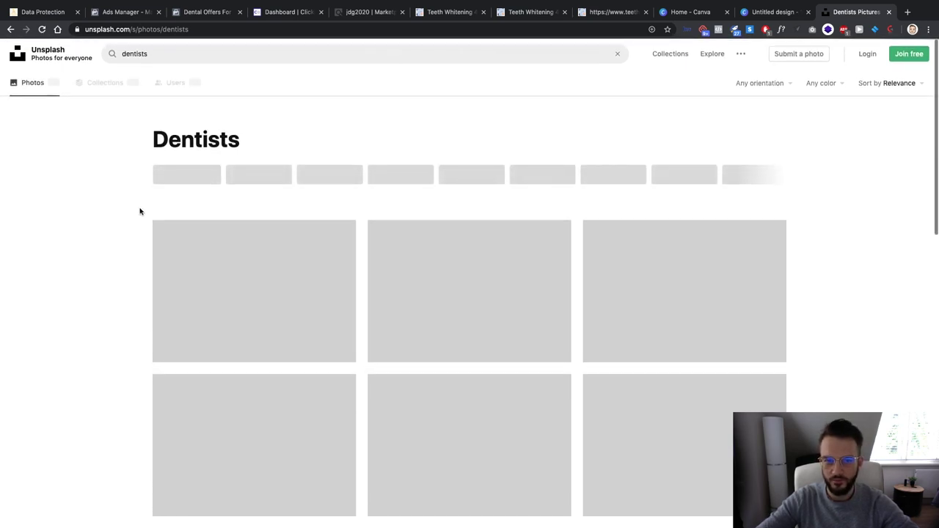
left_click(179, 53)
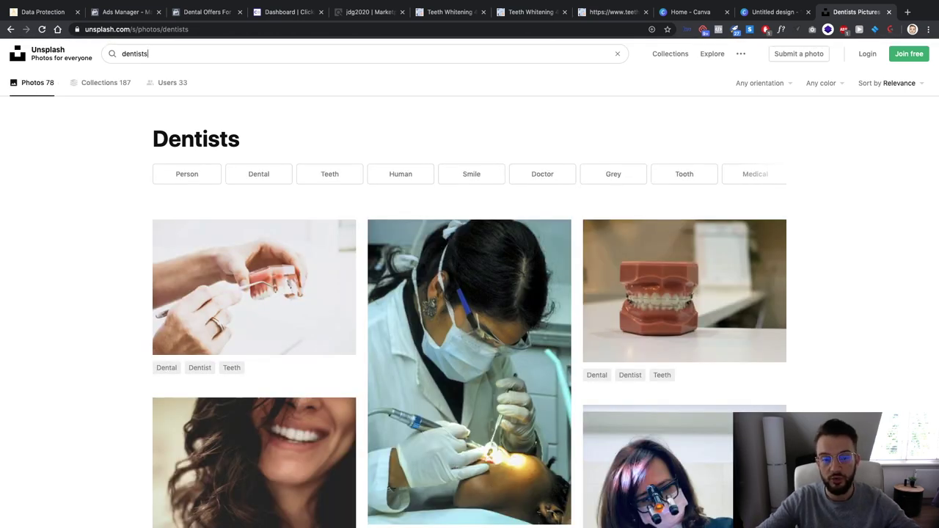
scroll(108, 266, "down", 3)
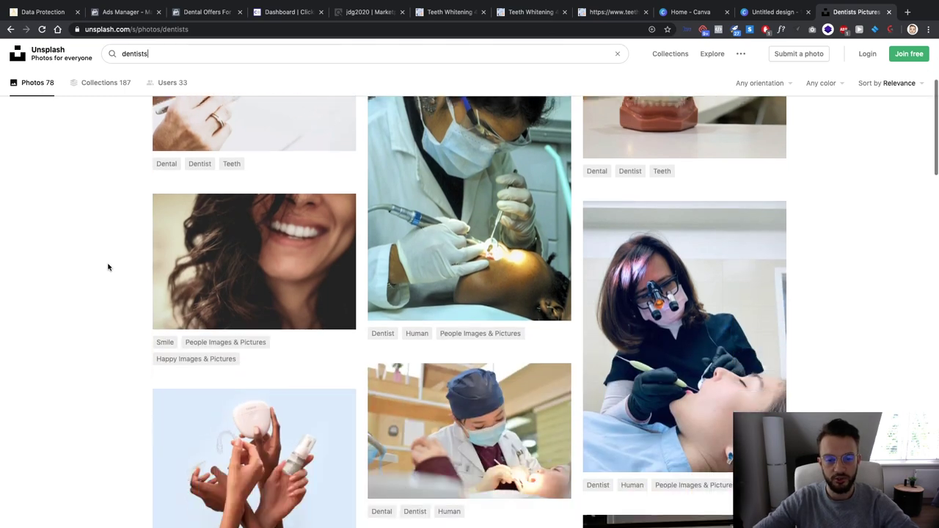
scroll(110, 267, "up", 3)
scroll(107, 266, "down", 2)
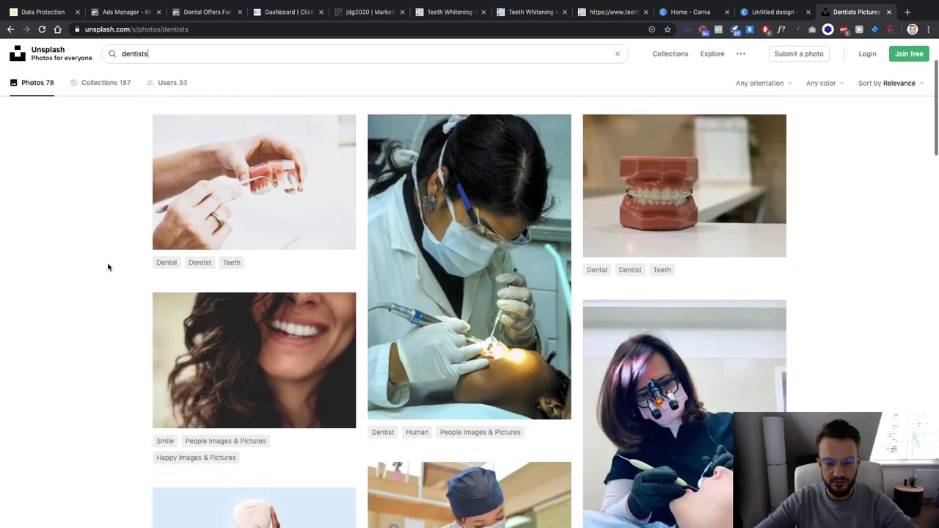
scroll(108, 266, "up", 2)
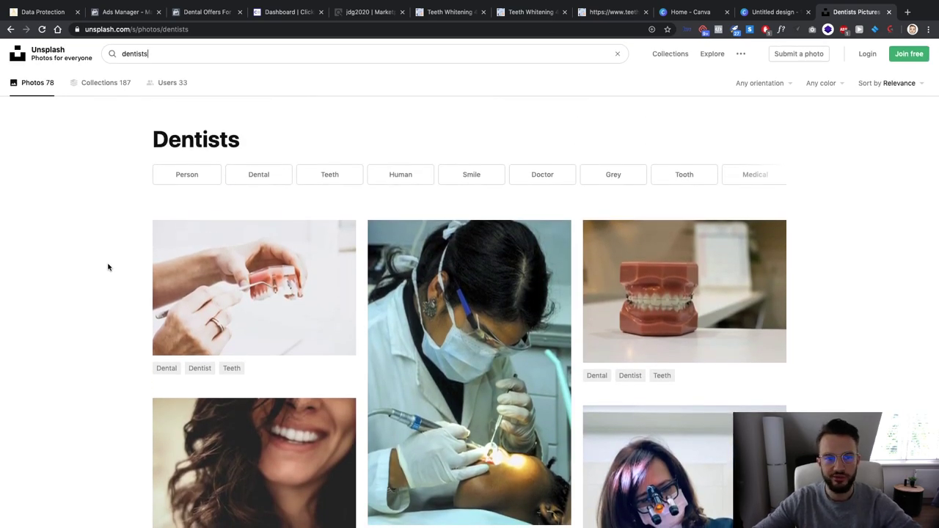
scroll(117, 291, "down", 2)
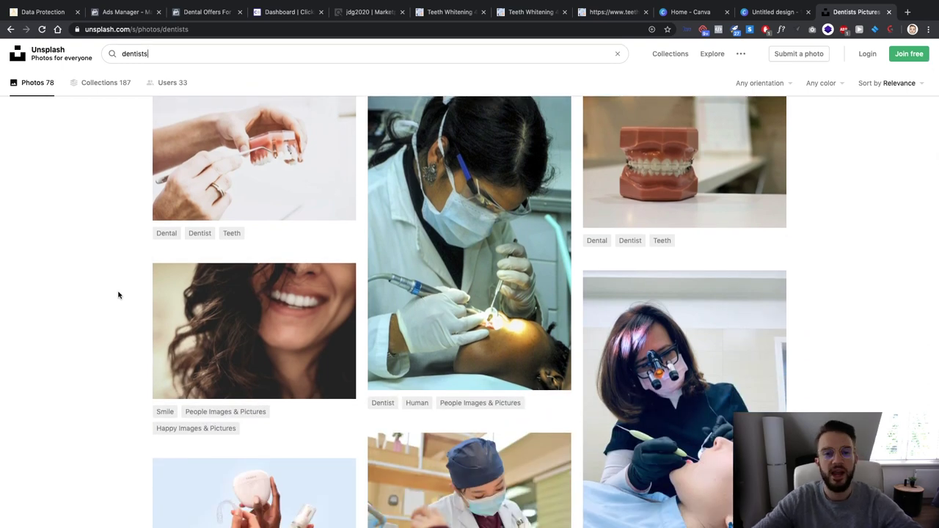
scroll(118, 295, "down", 6)
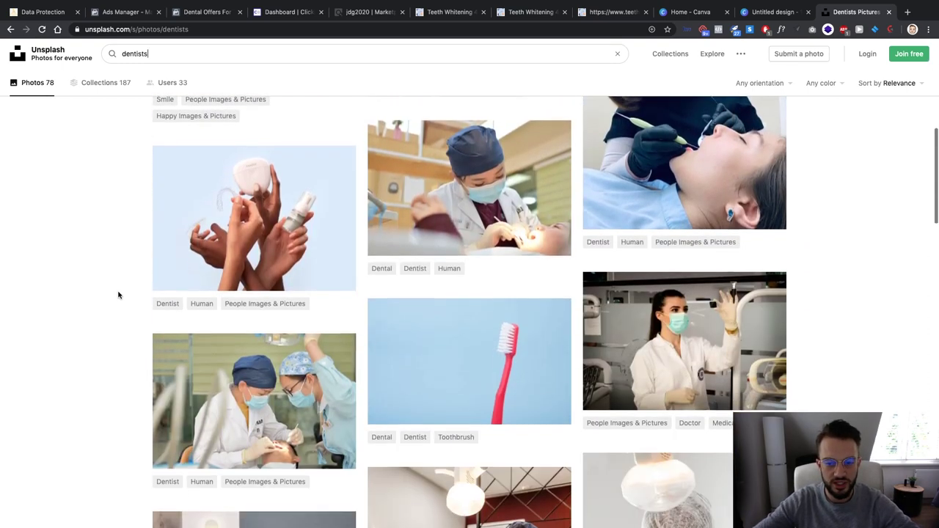
scroll(118, 295, "up", 8)
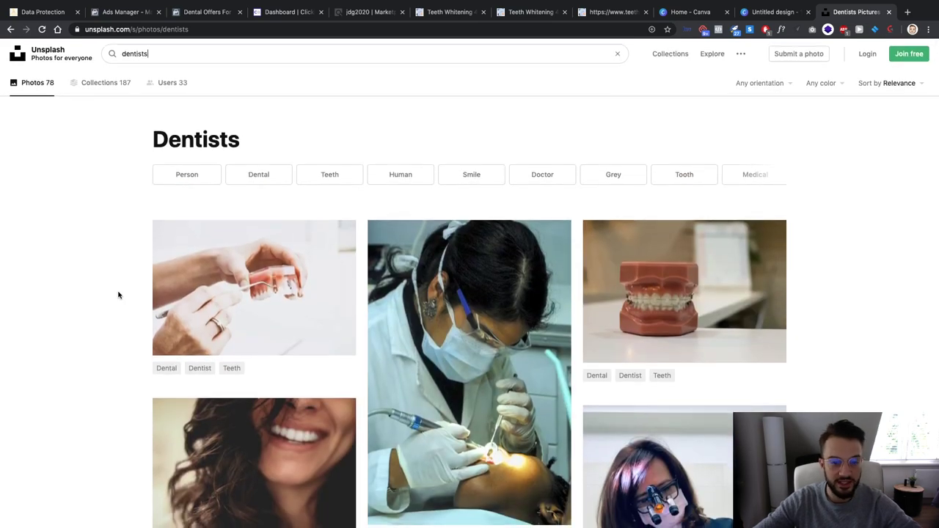
scroll(118, 295, "down", 3)
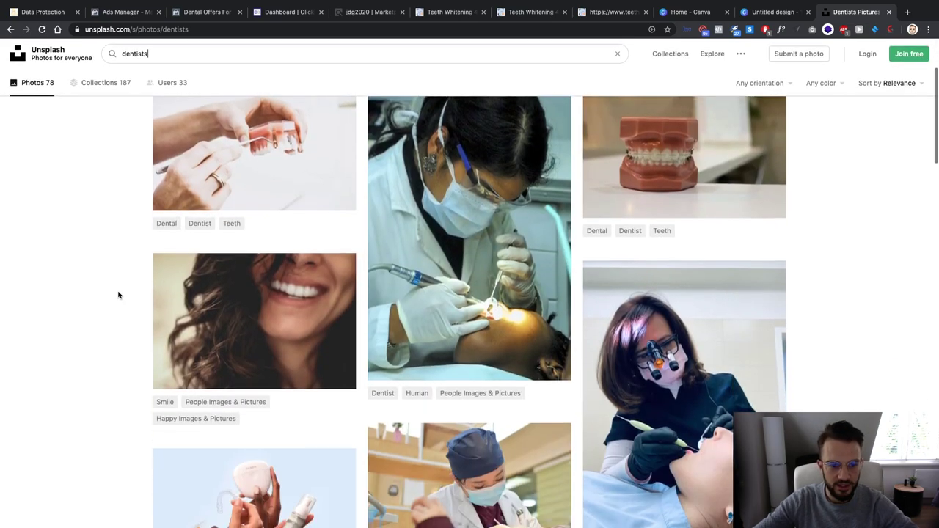
scroll(75, 329, "down", 10)
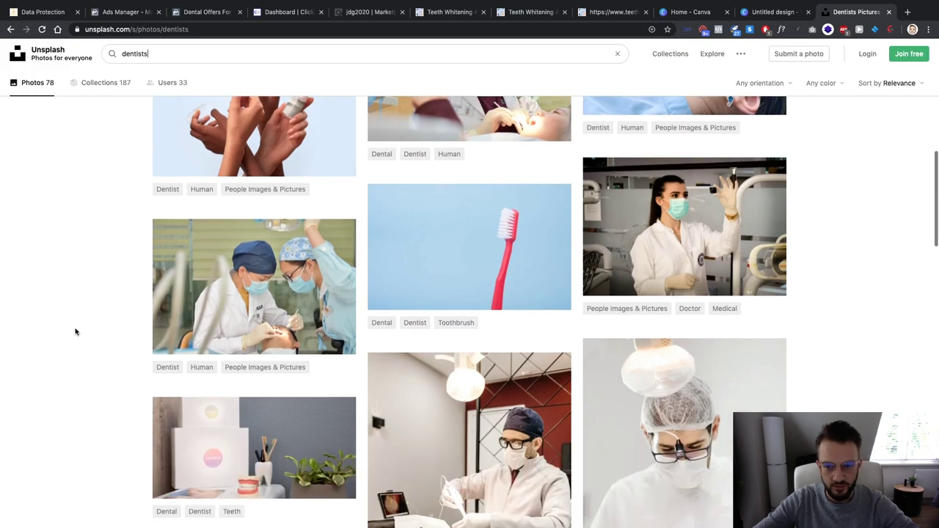
scroll(75, 331, "down", 7)
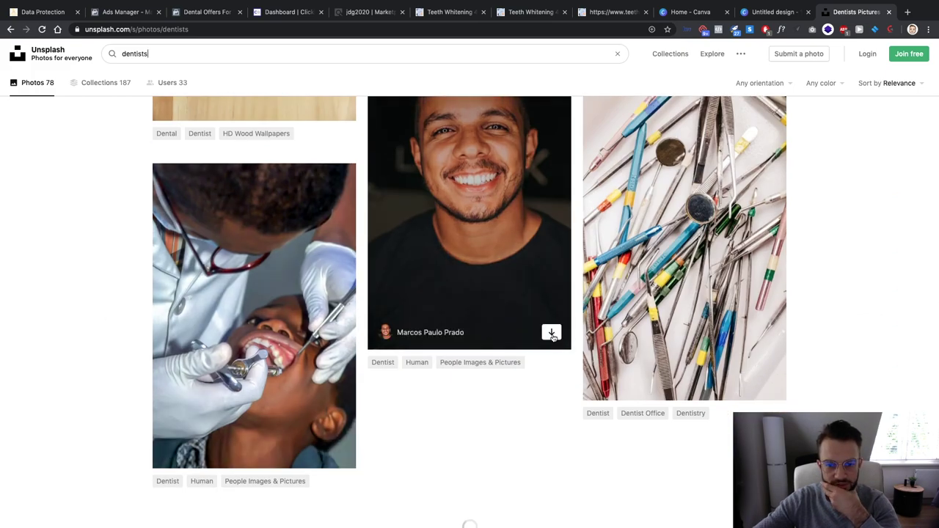
left_click(552, 334)
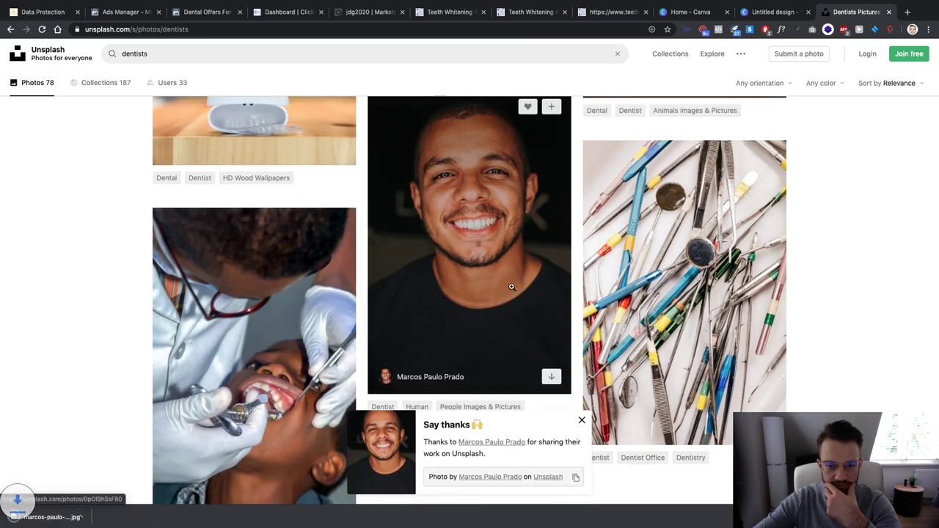
left_click(581, 420)
Look over the dentists results again and return to the search box for a new query
scroll(204, 314, "down", 3)
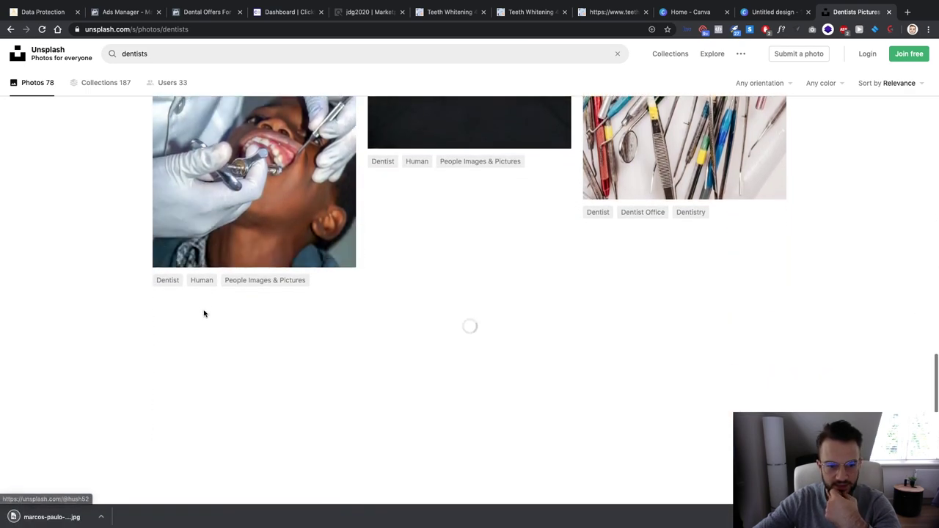
scroll(288, 212, "up", 3)
scroll(294, 218, "down", 3)
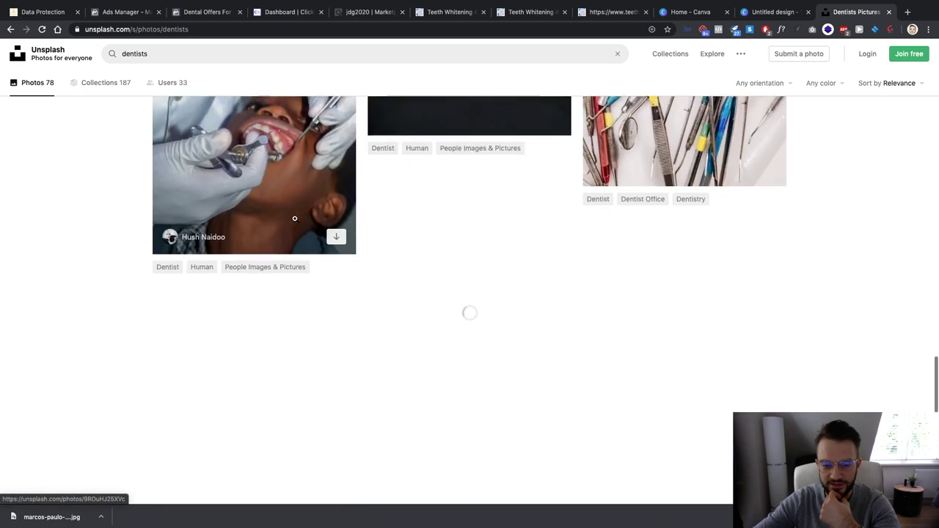
scroll(294, 218, "down", 2)
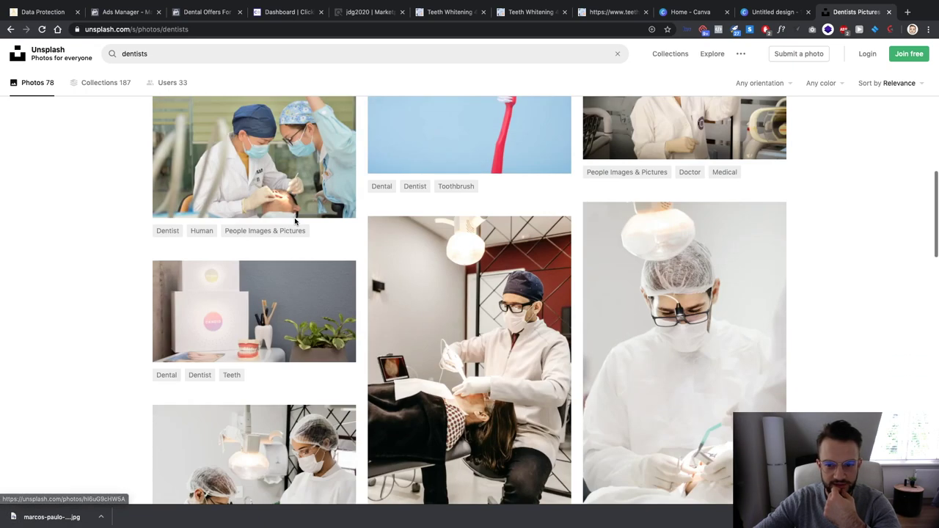
scroll(294, 218, "up", 10)
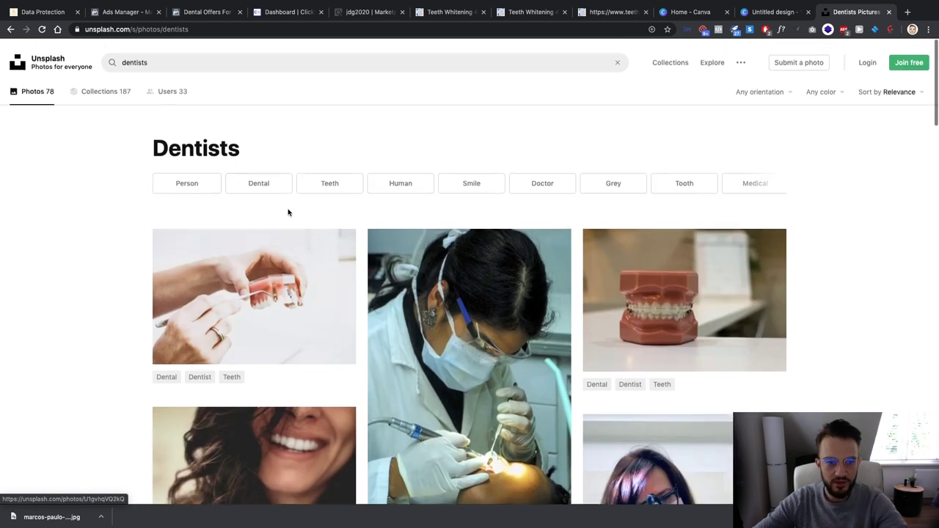
left_click(194, 58)
Search Unsplash for 'smile', then search Google Images for 'white smile'
type("s")
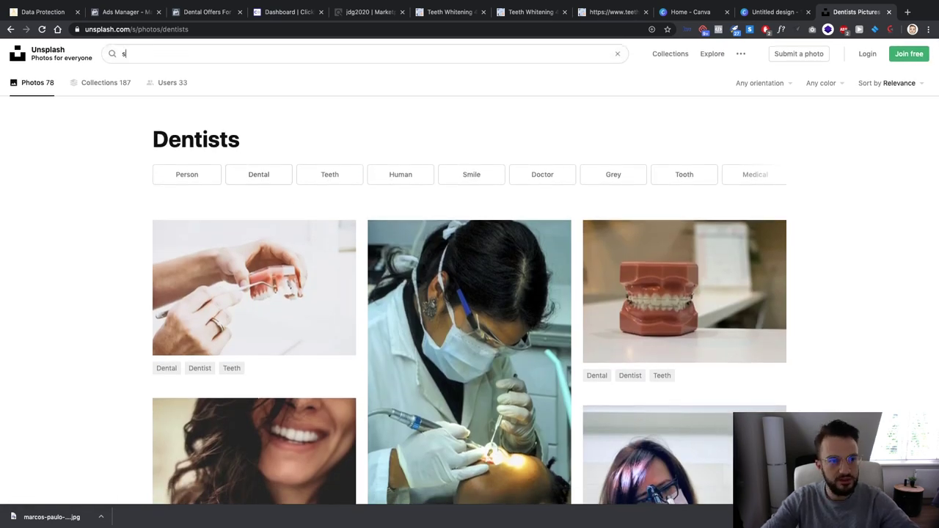
type("mile")
key("Return")
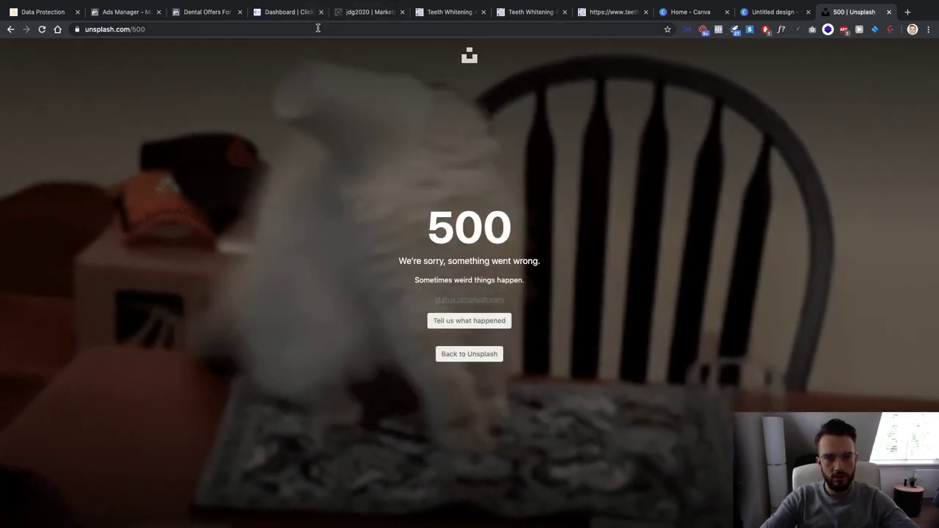
left_click(318, 28)
type("google")
key("Return")
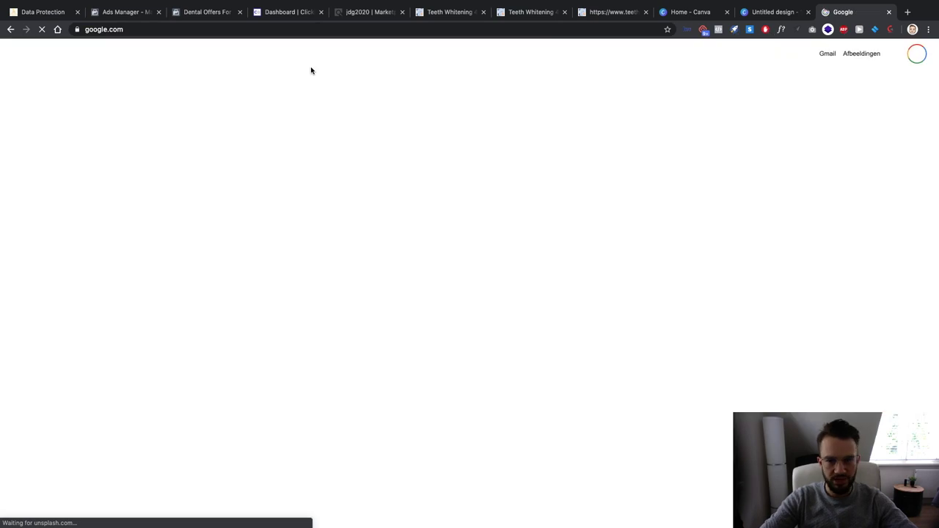
type("white smile")
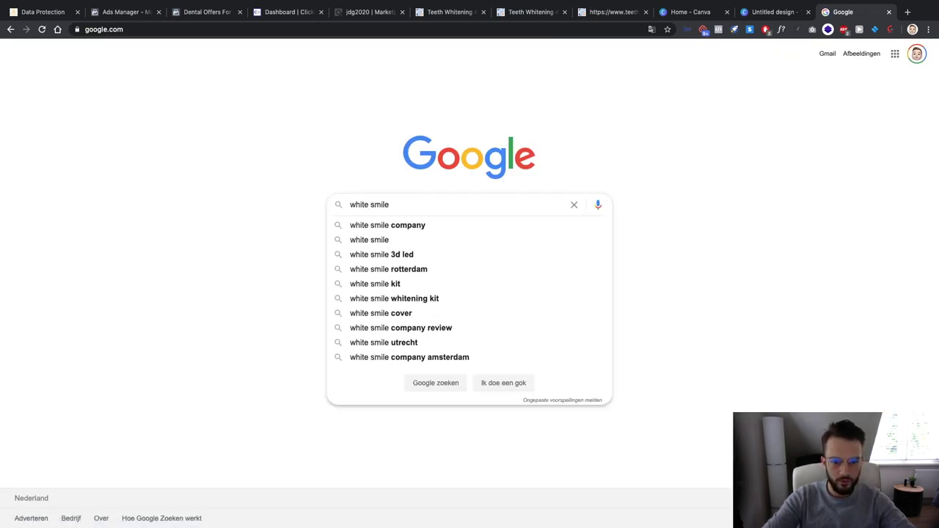
key("Return")
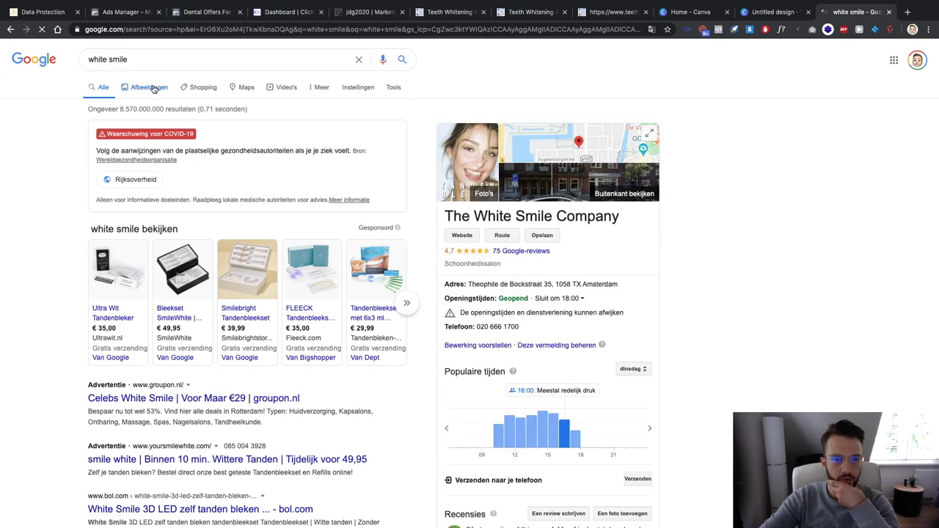
left_click(149, 87)
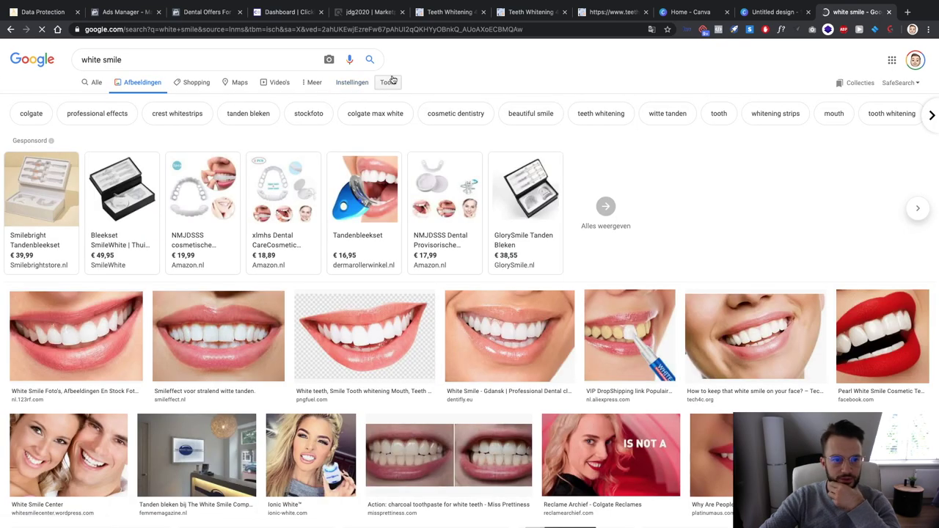
Filter the white smile images to those labelled for reuse with modification
left_click(391, 82)
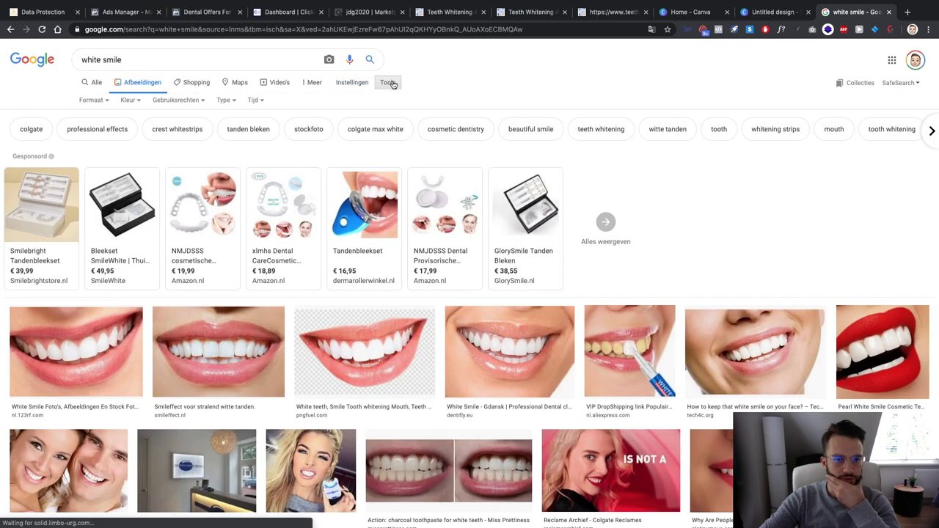
left_click(194, 100)
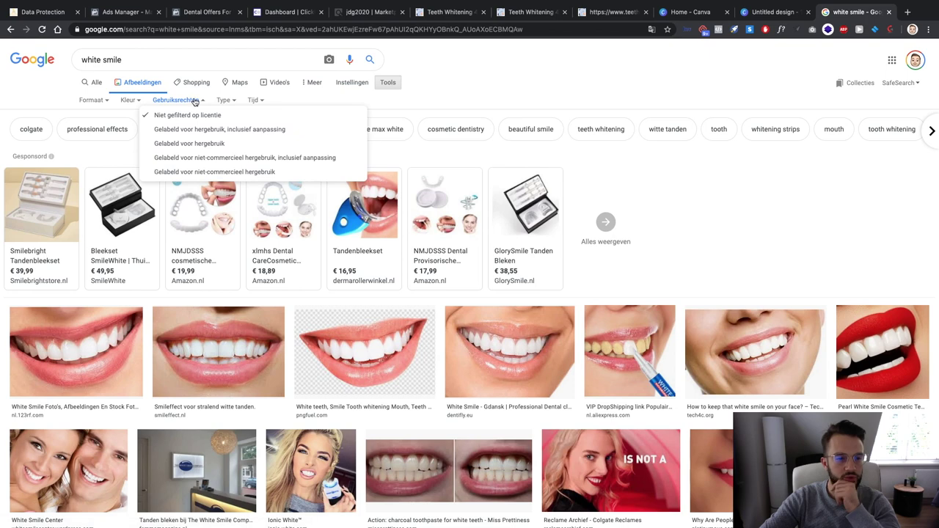
left_click(196, 143)
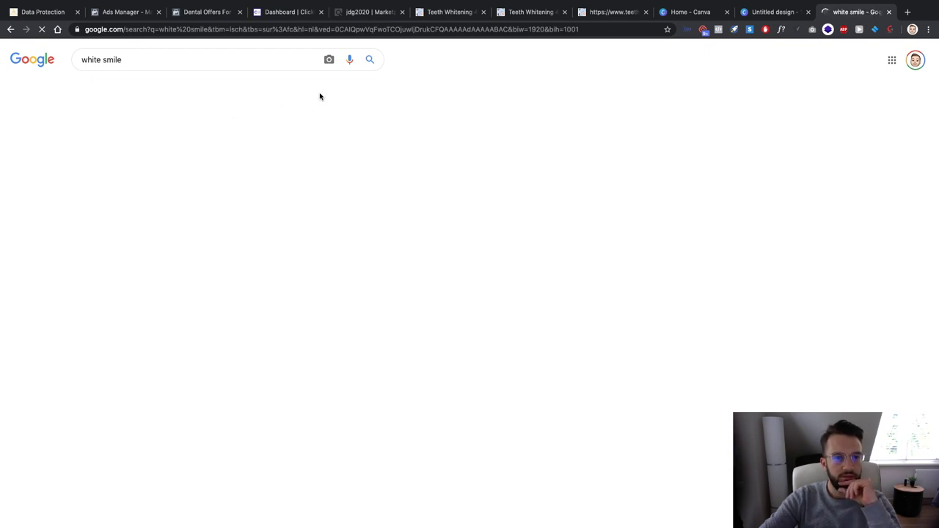
scroll(275, 238, "down", 3)
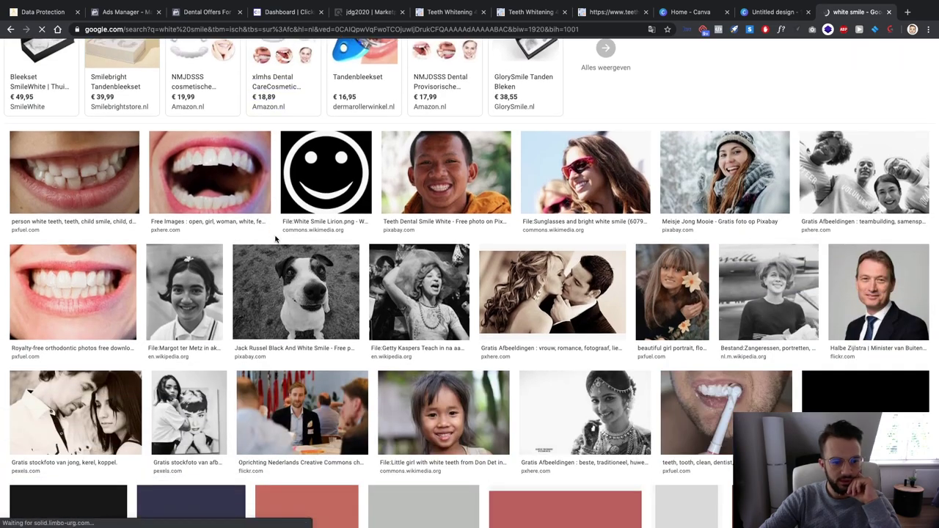
scroll(276, 238, "up", 3)
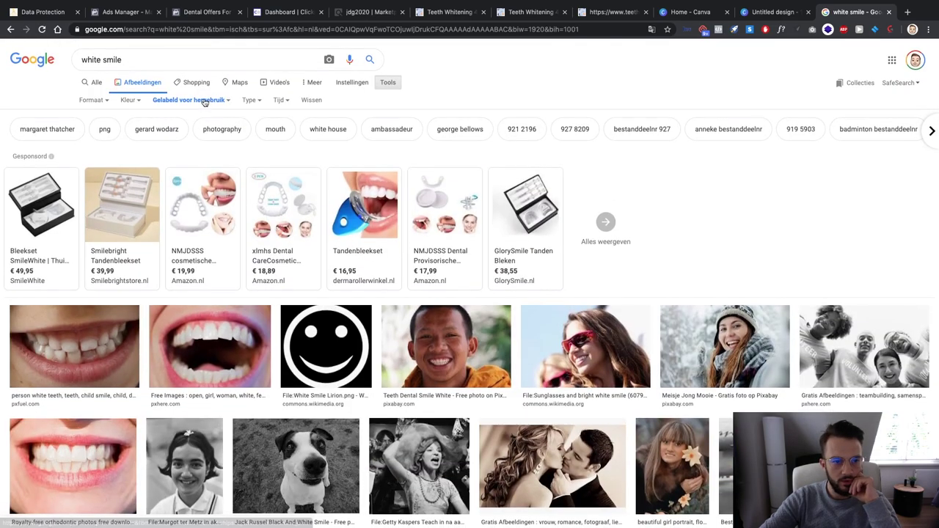
left_click(204, 102)
left_click(220, 129)
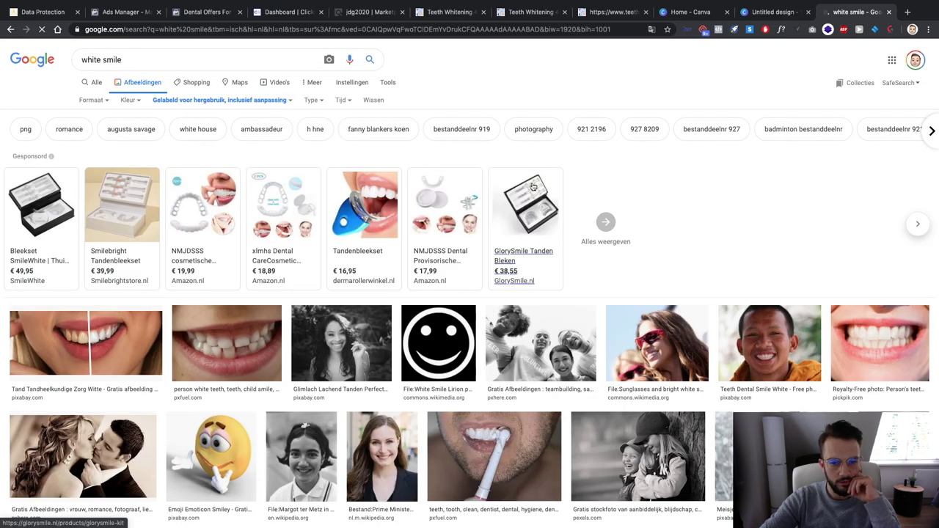
Browse the filtered white smile results, then start editing the search query
scroll(533, 187, "down", 2)
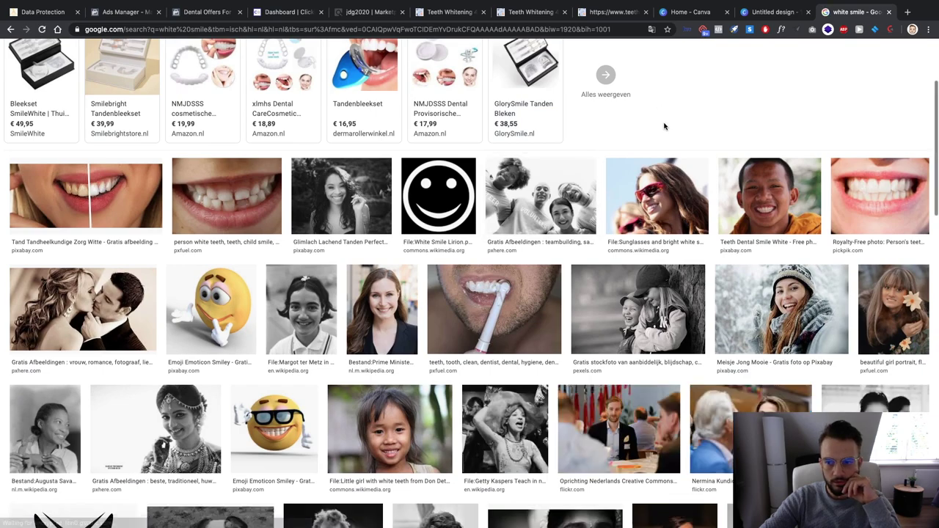
scroll(661, 123, "down", 3)
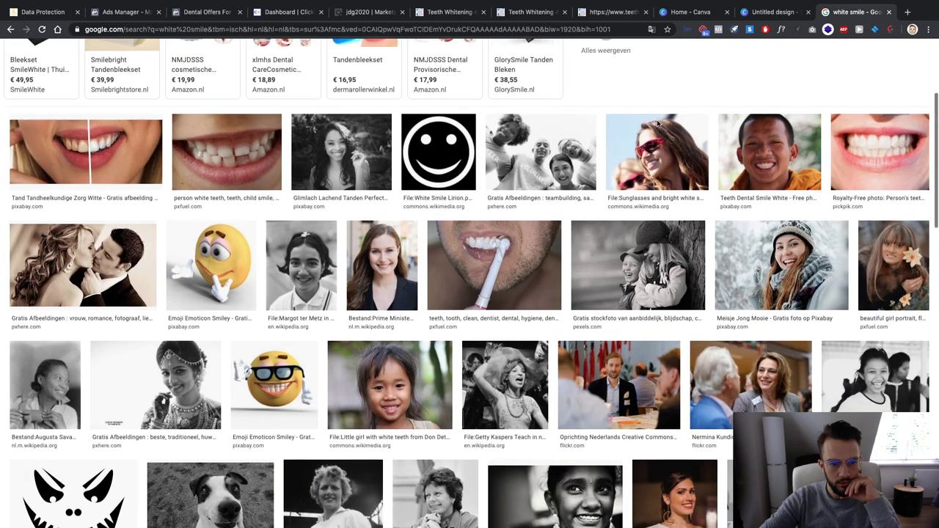
scroll(660, 121, "down", 4)
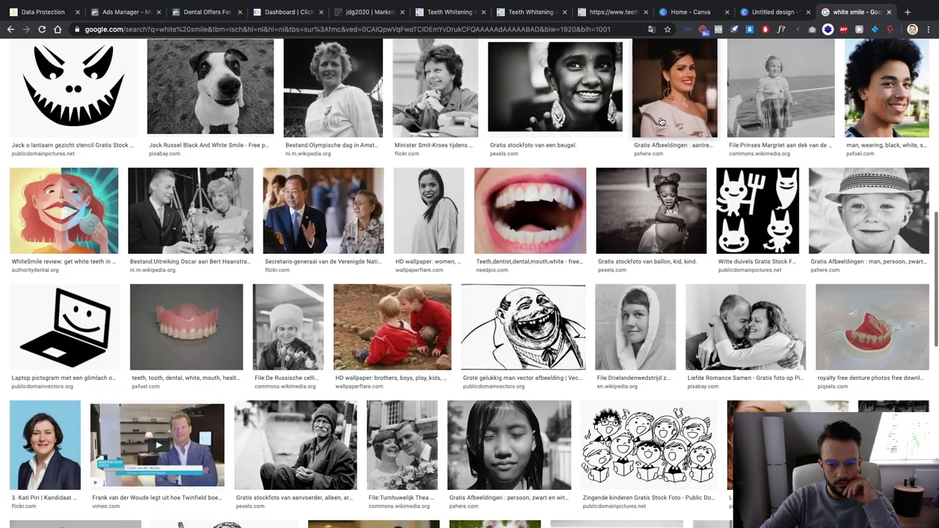
scroll(660, 122, "down", 10)
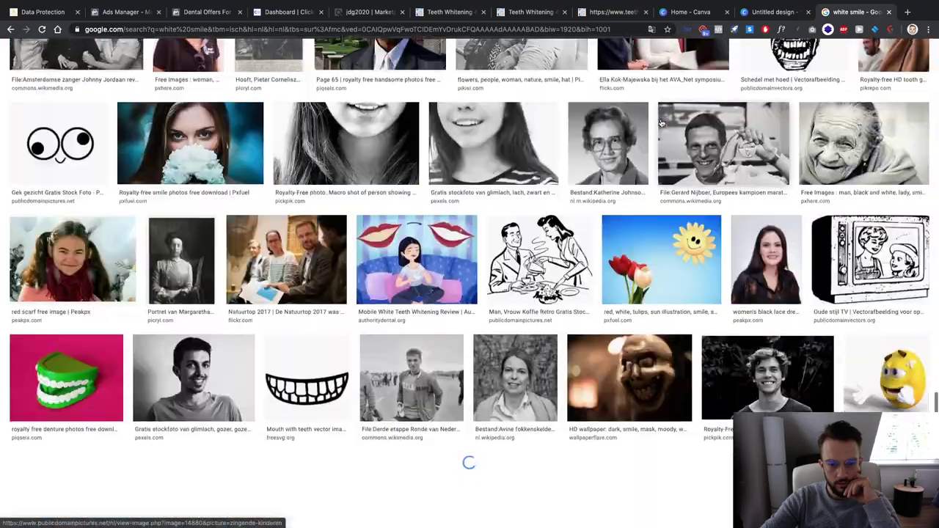
scroll(660, 123, "down", 10)
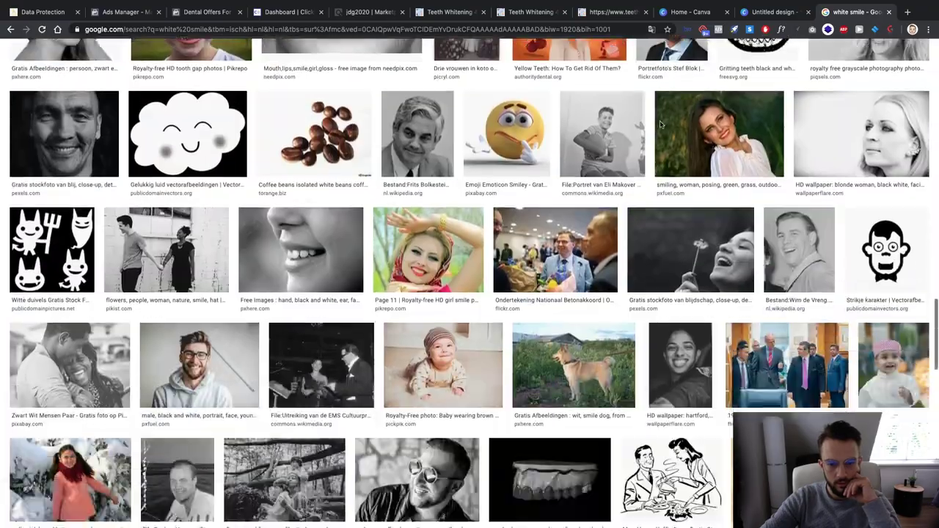
scroll(658, 128, "up", 20)
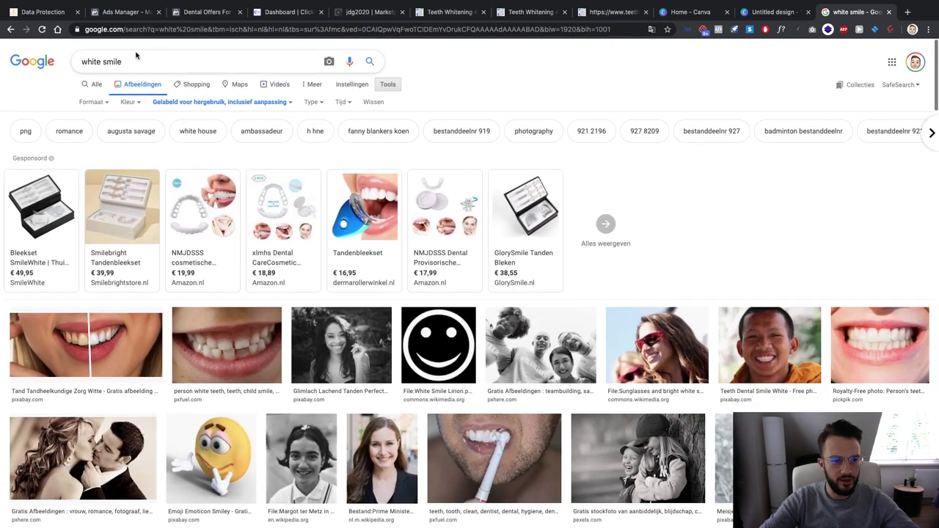
left_click(141, 63)
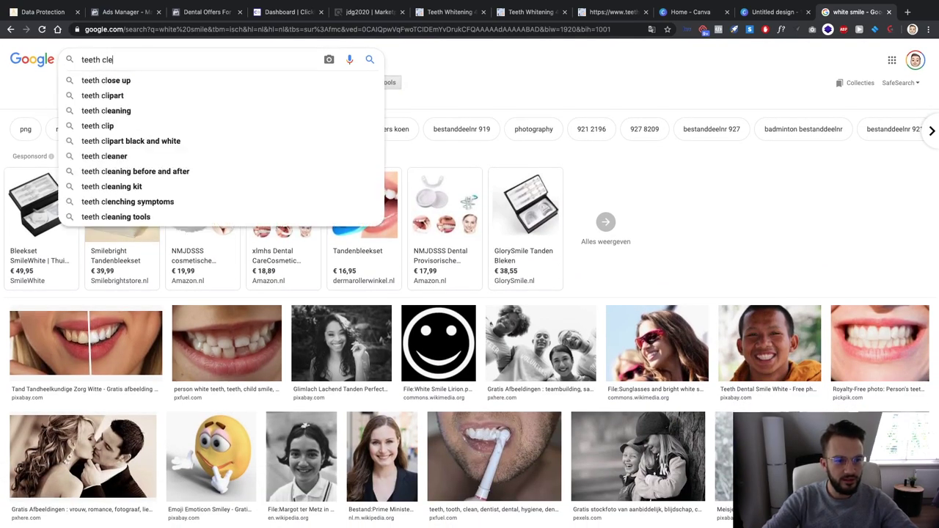
Run the teeth cleaning image search and look through the results
key("Return")
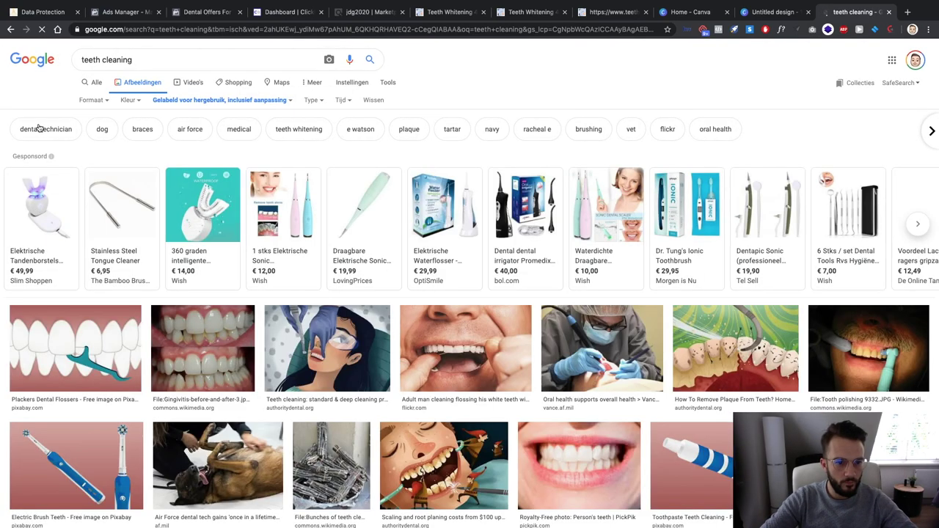
scroll(52, 130, "down", 3)
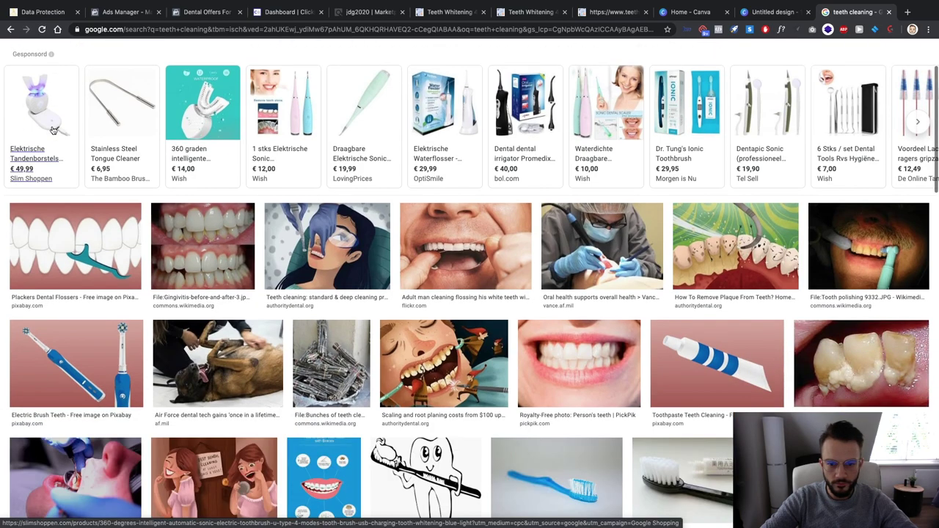
scroll(53, 130, "down", 10)
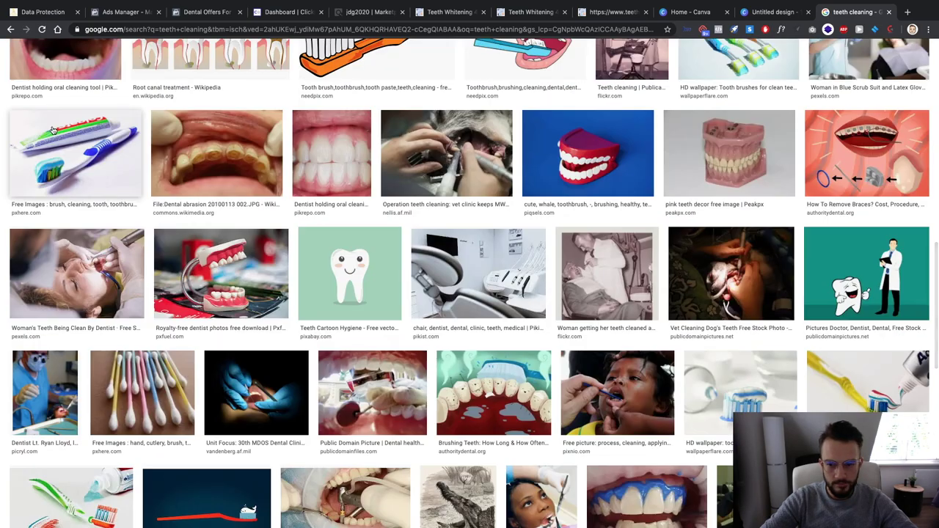
scroll(53, 130, "down", 4)
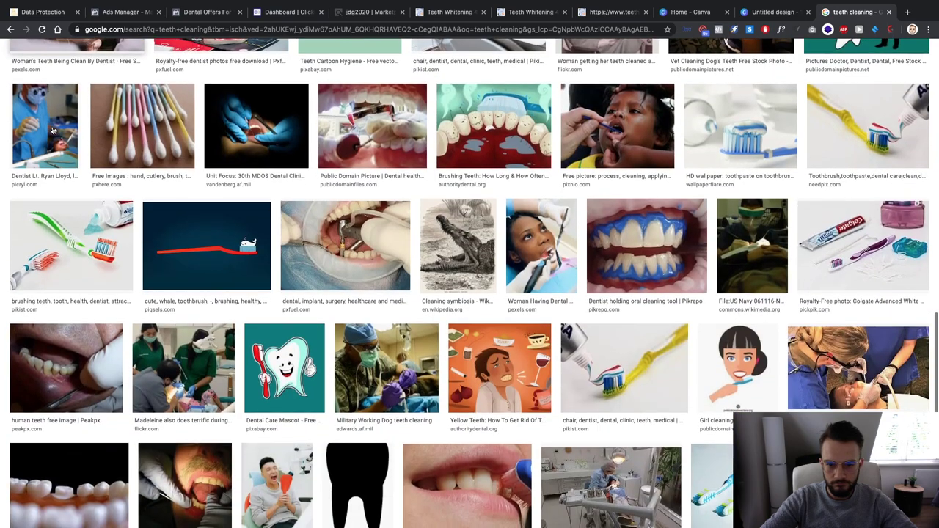
scroll(53, 130, "down", 3)
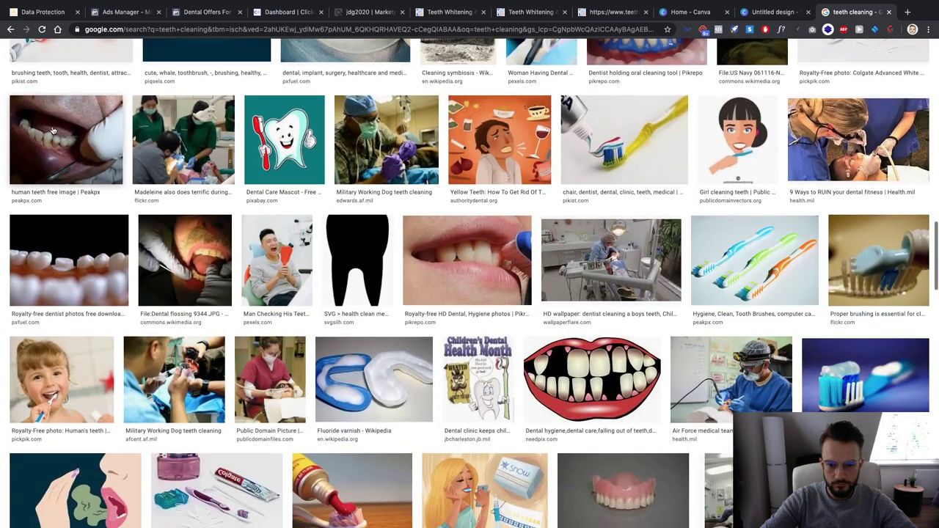
scroll(53, 130, "down", 5)
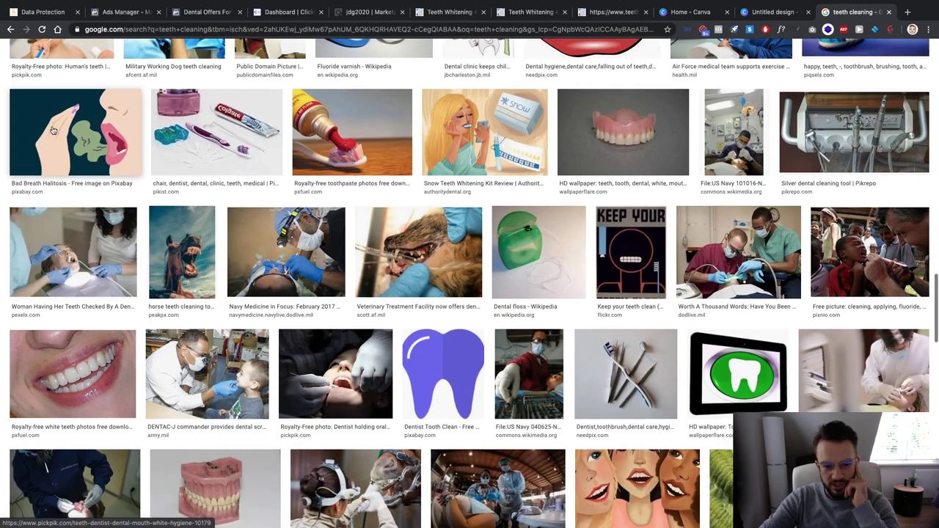
scroll(53, 130, "down", 3)
scroll(53, 130, "down", 1)
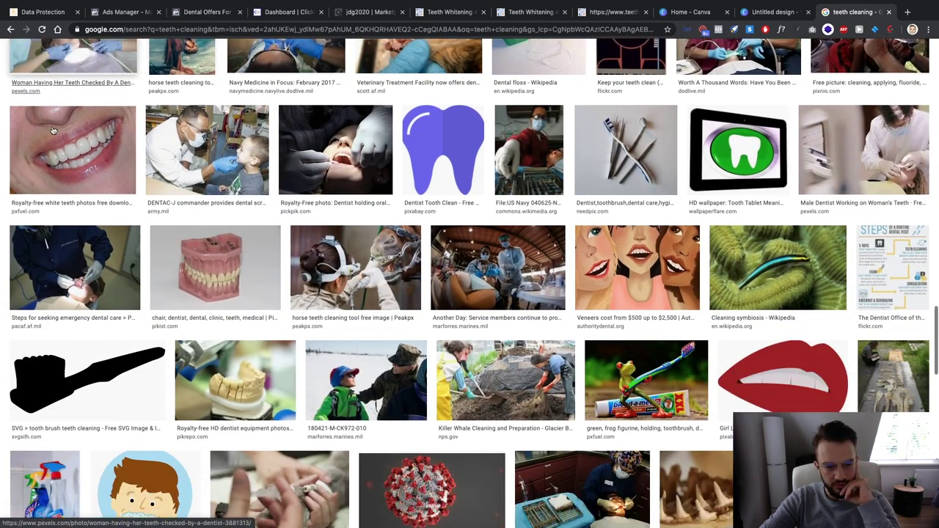
scroll(53, 130, "down", 1)
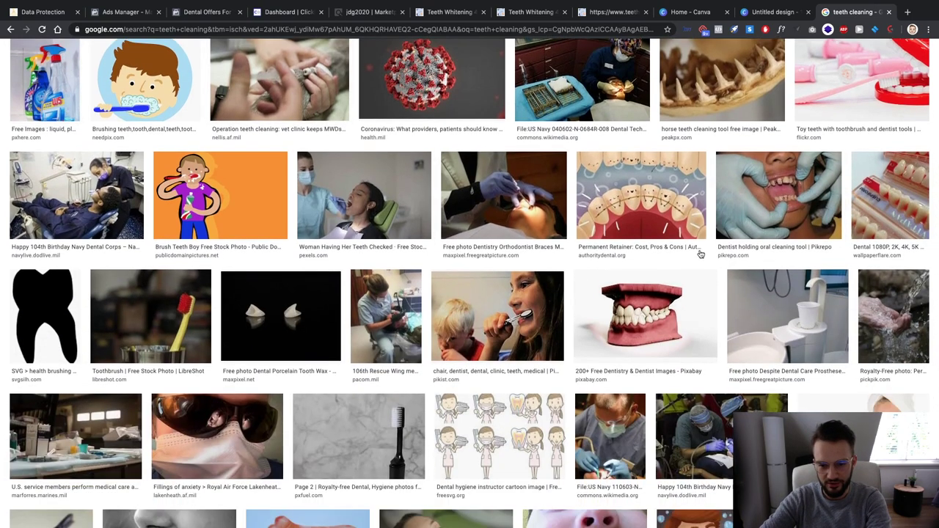
Save the Pixabay 3D dentures image to the computer
left_click(673, 282)
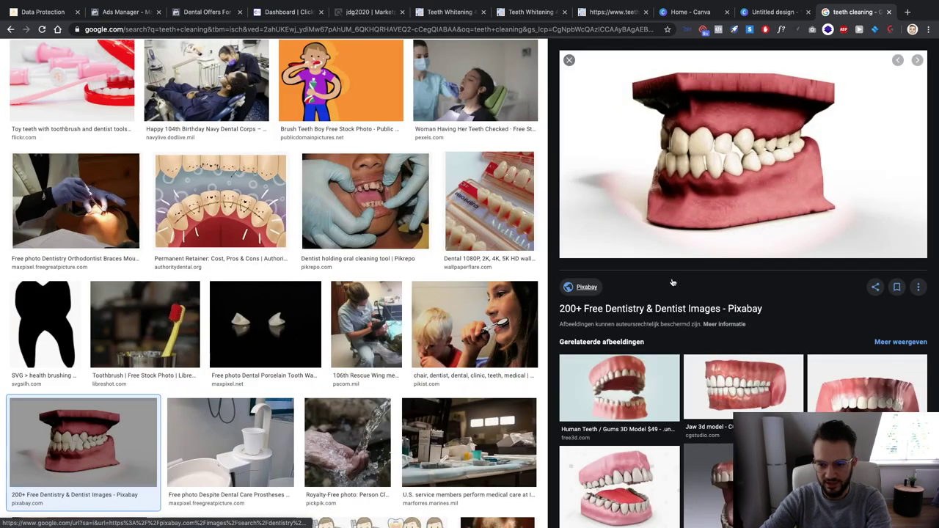
scroll(660, 271, "down", 2)
scroll(661, 272, "up", 2)
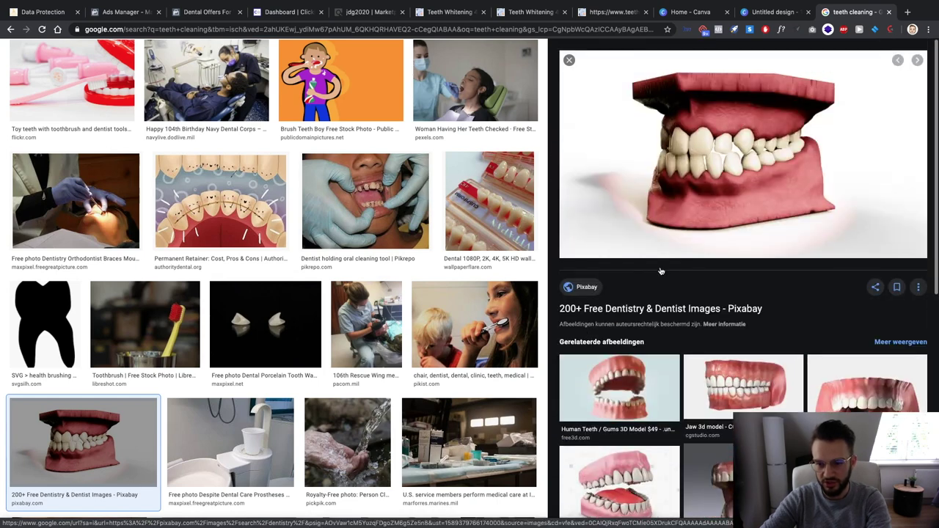
right_click(699, 133)
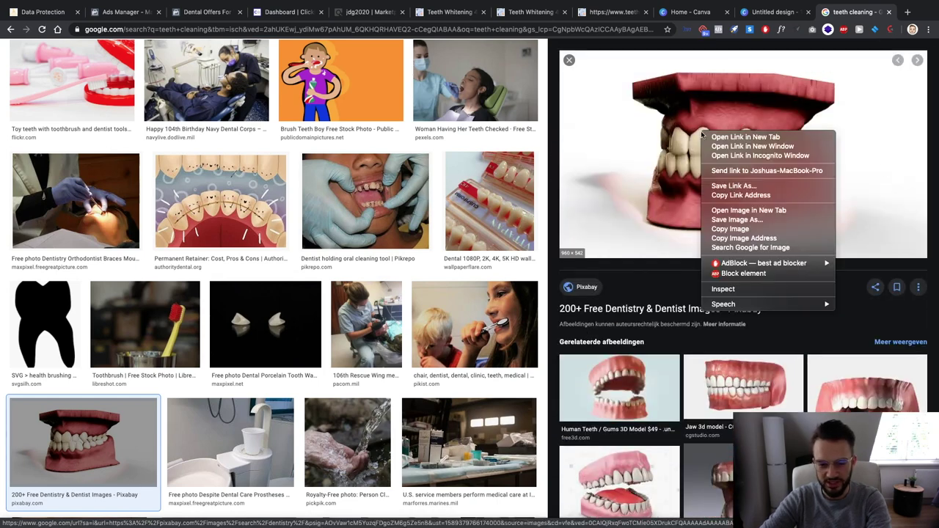
left_click(750, 220)
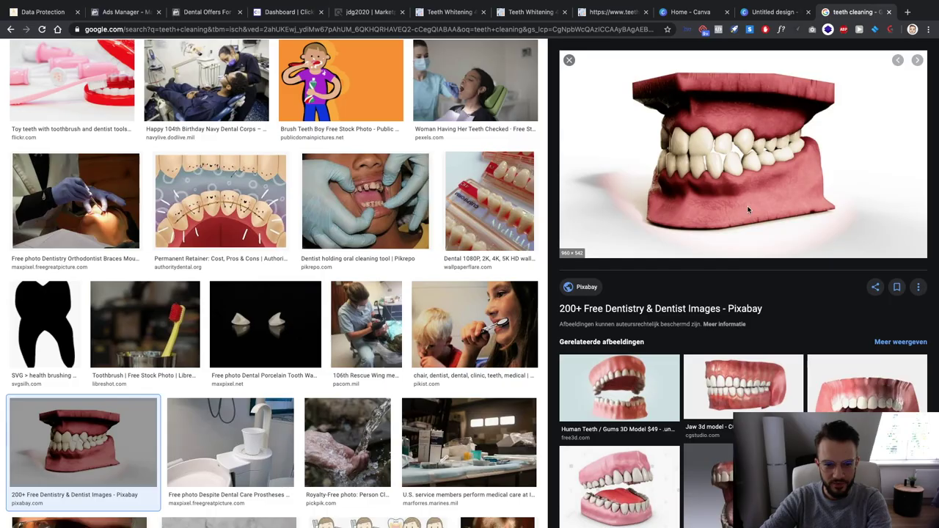
left_click(650, 234)
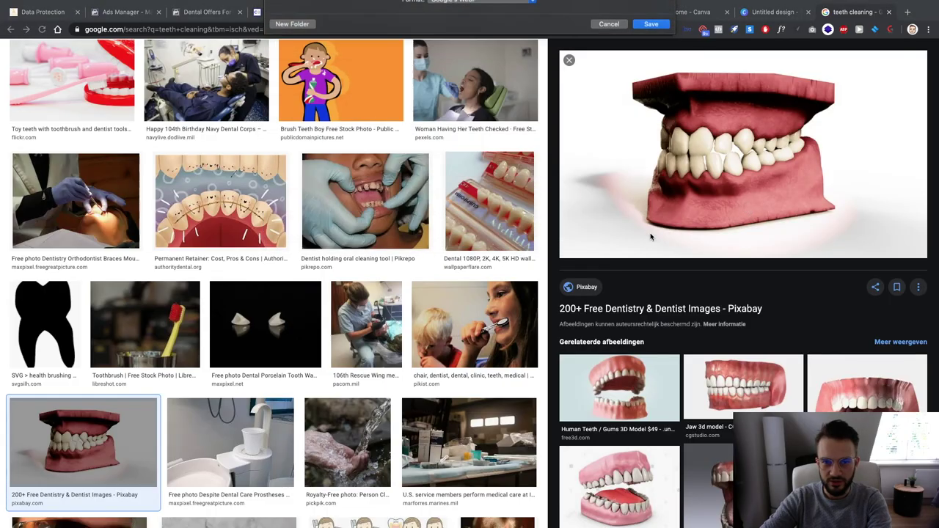
Replace the query with 'smile white teeth' and run the image search
scroll(510, 155, "down", 10)
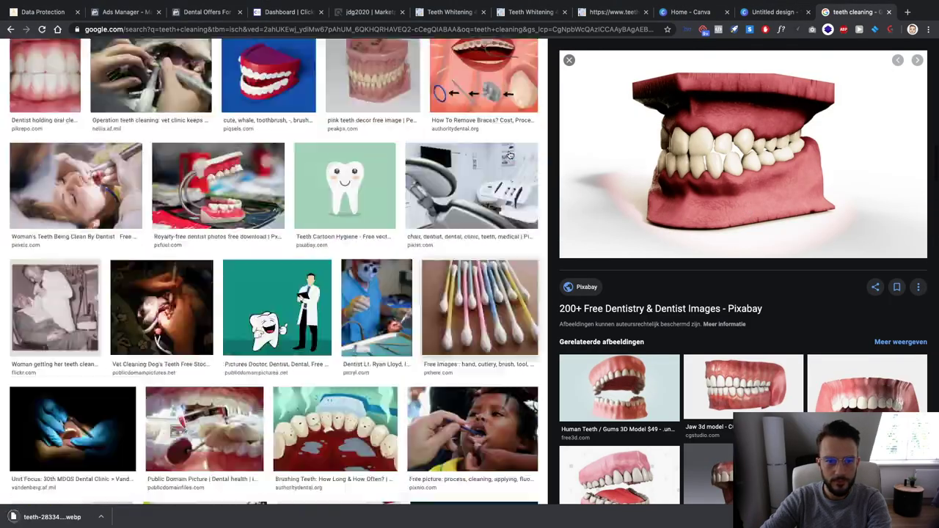
scroll(510, 155, "up", 15)
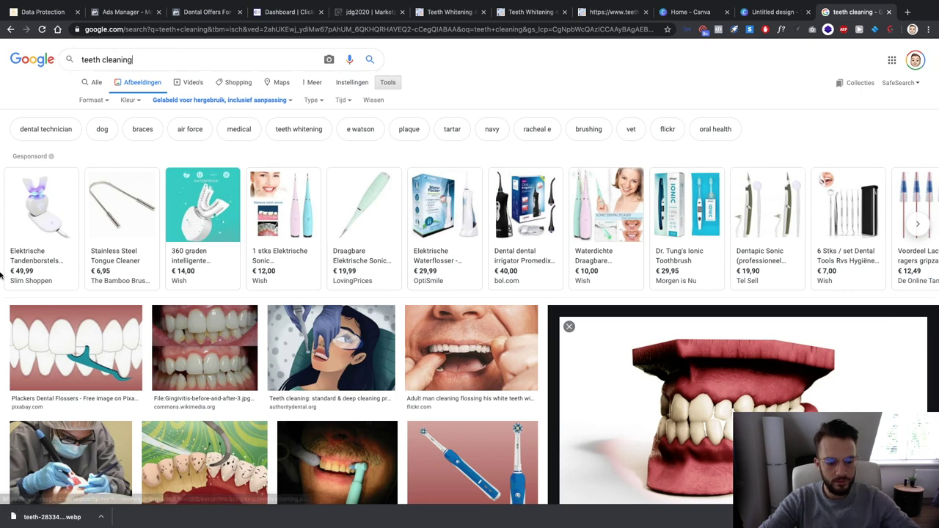
key("super+a")
type("smile whi")
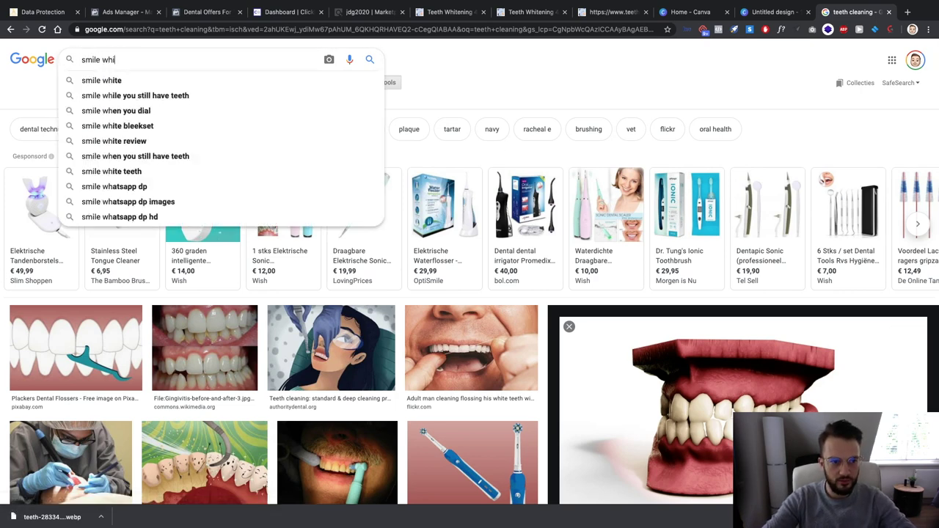
type("te teeth")
key("Return")
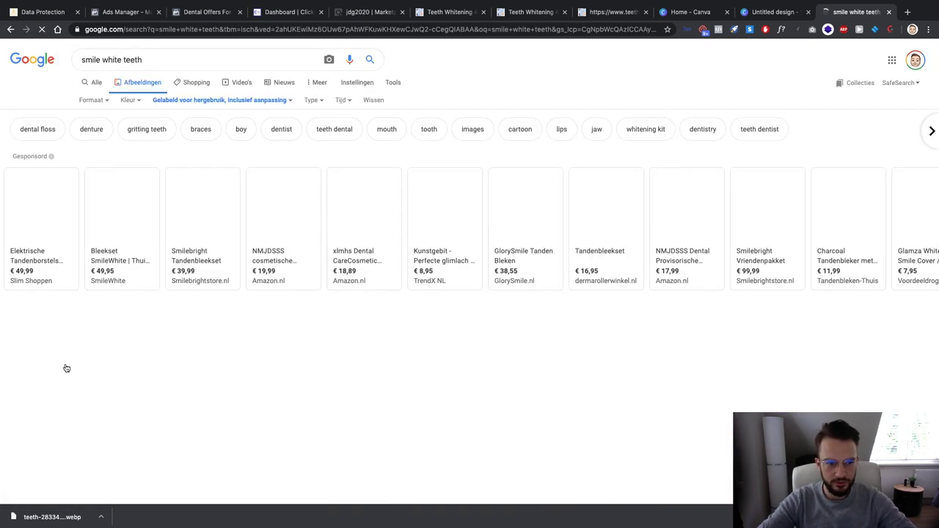
Preview the PxHere photo of the dentist and woman holding a clipboard
scroll(69, 365, "down", 5)
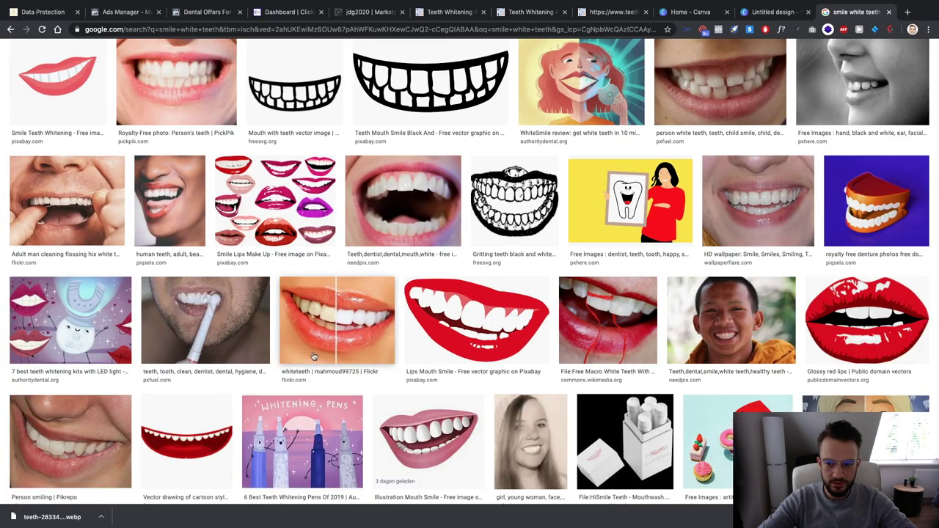
scroll(499, 378, "down", 3)
scroll(496, 395, "down", 5)
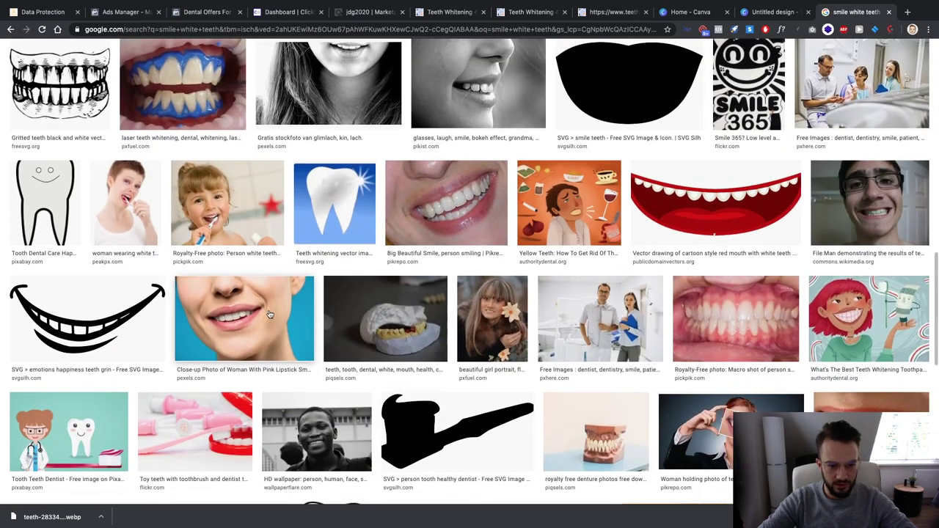
scroll(271, 314, "down", 2)
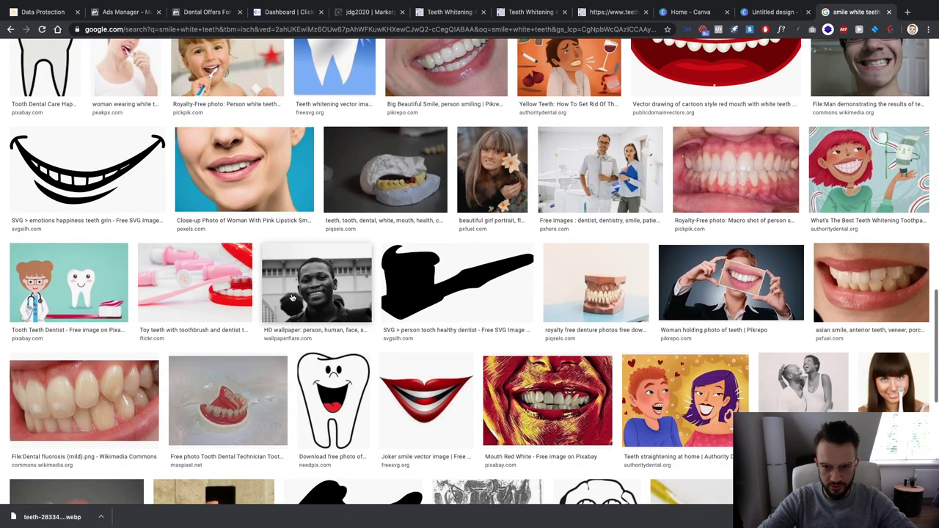
left_click(259, 163)
left_click(259, 163)
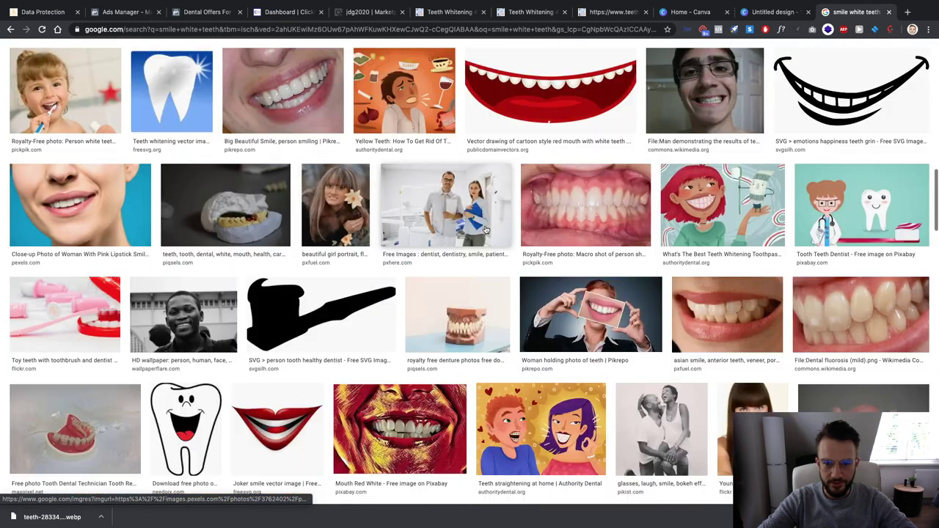
left_click(462, 204)
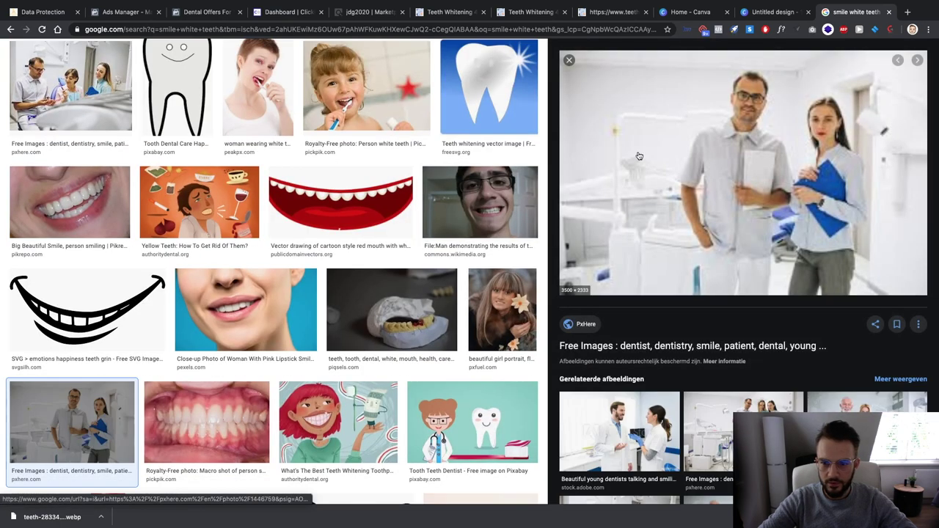
scroll(639, 156, "down", 1)
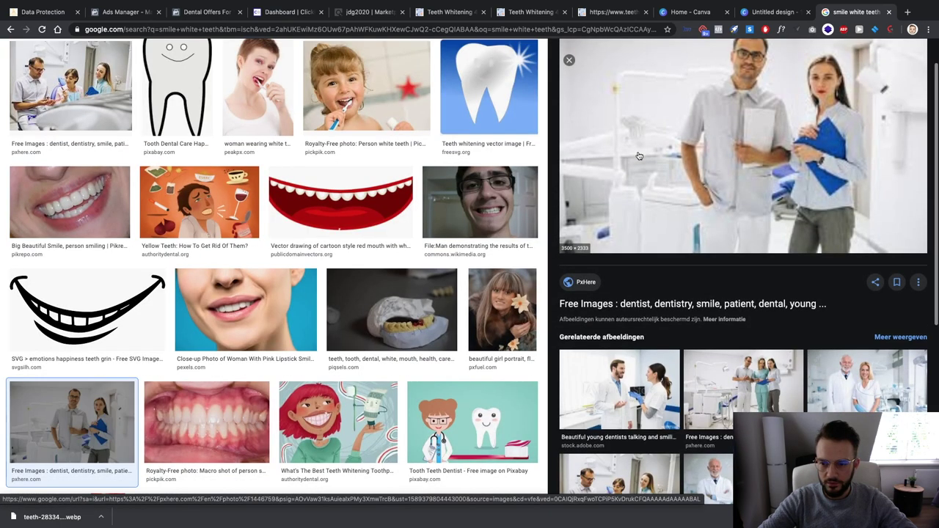
scroll(639, 156, "down", 2)
scroll(639, 156, "up", 3)
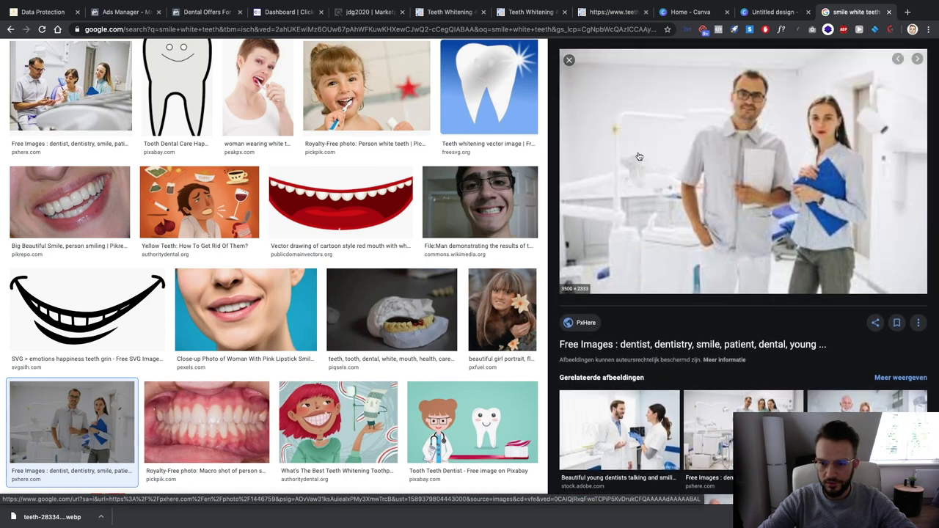
Save the dentist photo from its PxHere page as a JPG
left_click(621, 190)
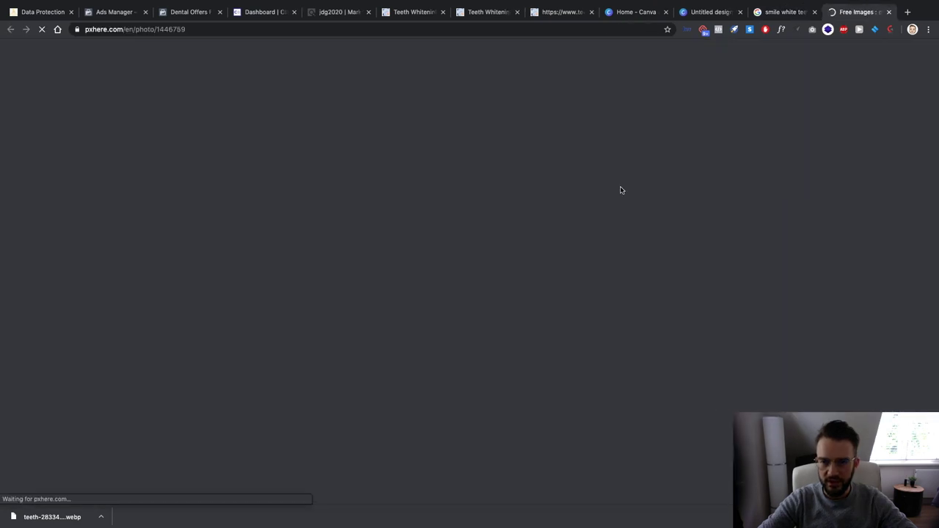
scroll(533, 215, "down", 1)
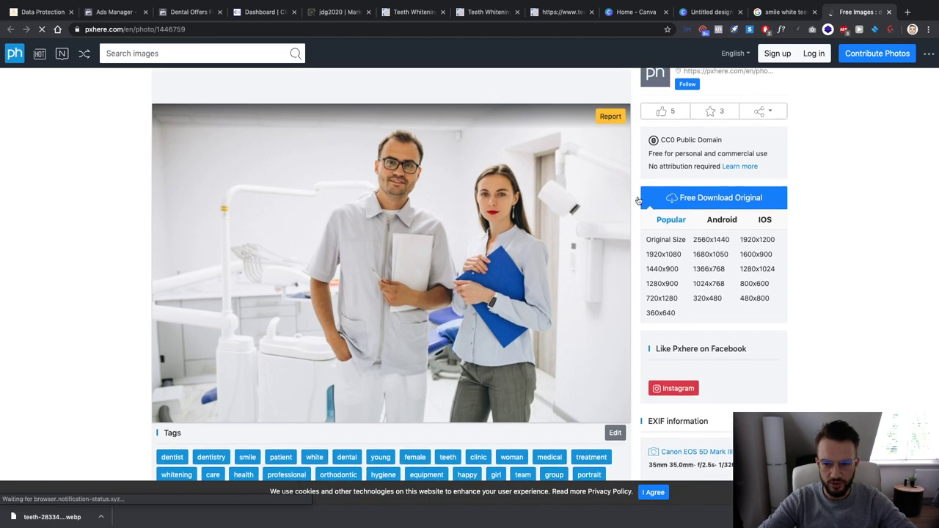
right_click(355, 196)
left_click(403, 287)
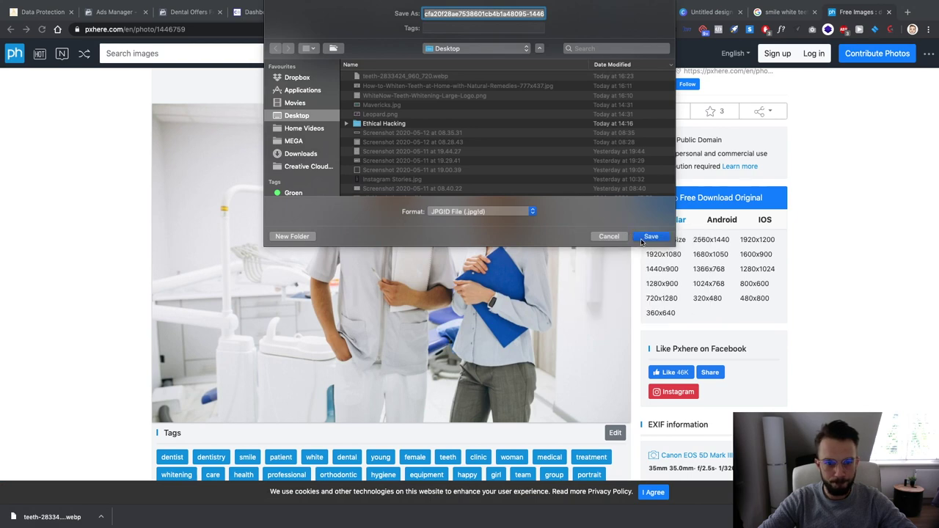
left_click(491, 215)
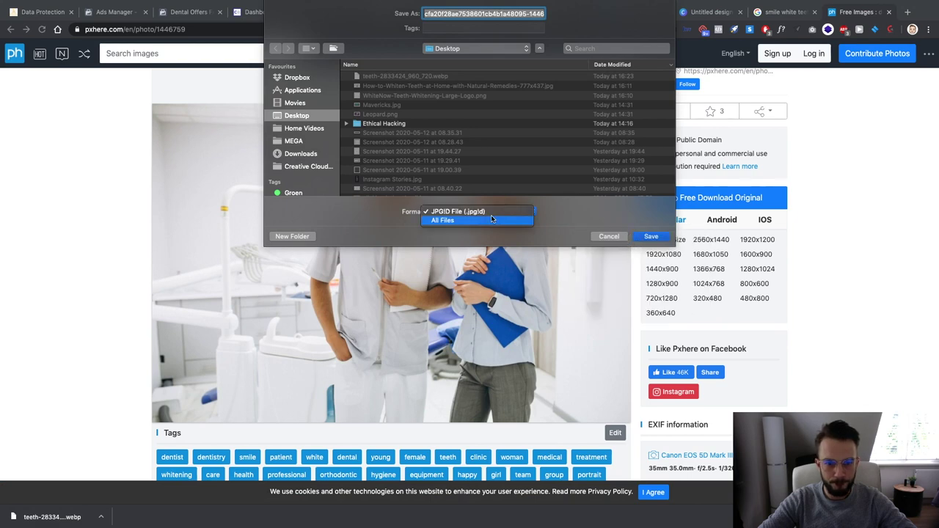
left_click(484, 219)
left_click(651, 237)
Try the full-size download, dismiss the log-in popup, and close the PxHere page
left_click(689, 198)
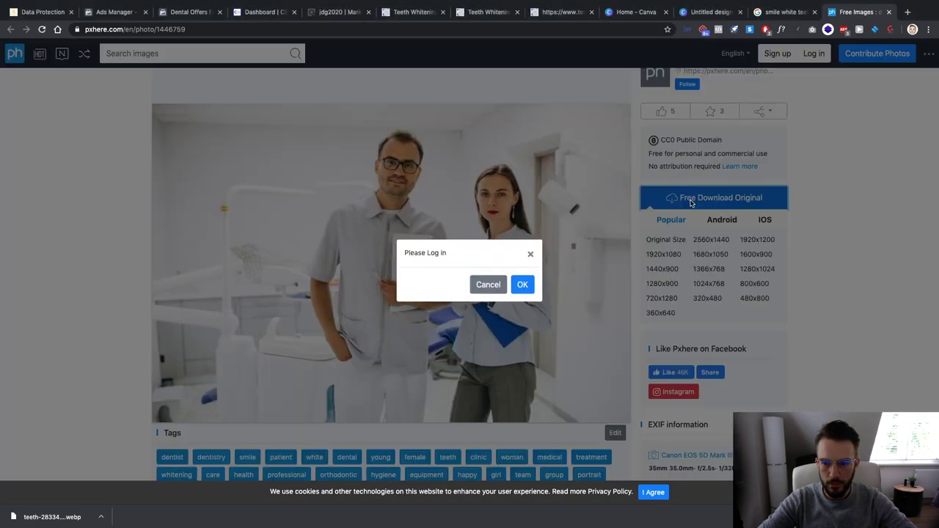
left_click(523, 286)
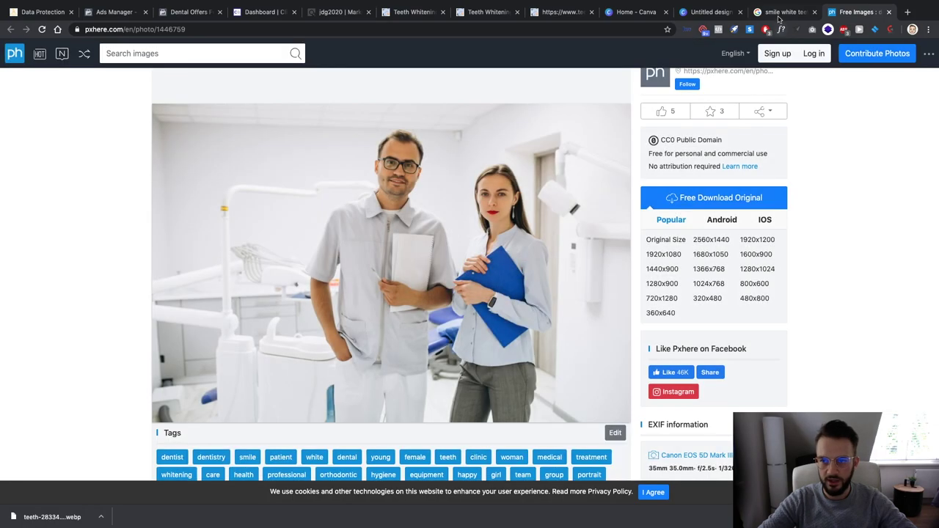
left_click(888, 11)
scroll(309, 201, "up", 5)
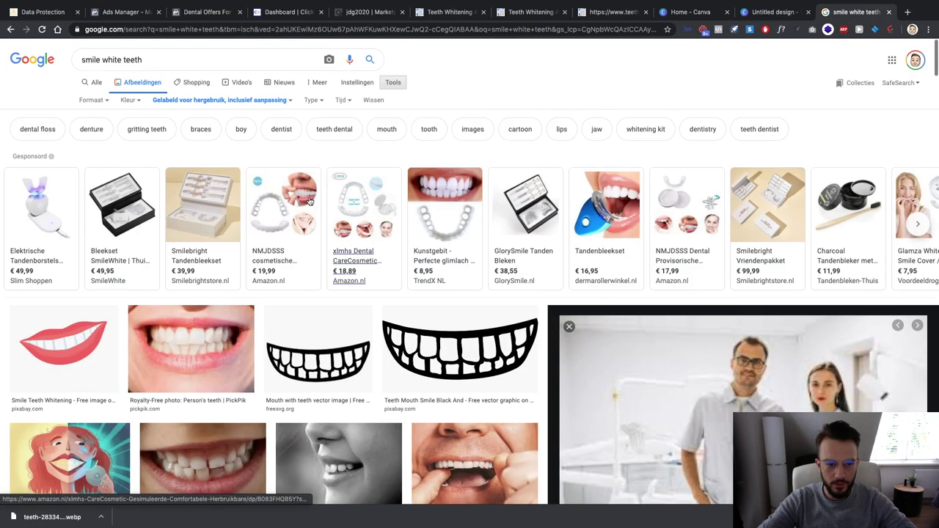
Search Google Images for 'white smile', then for 'white teeth'
triple_click(165, 60)
type("w")
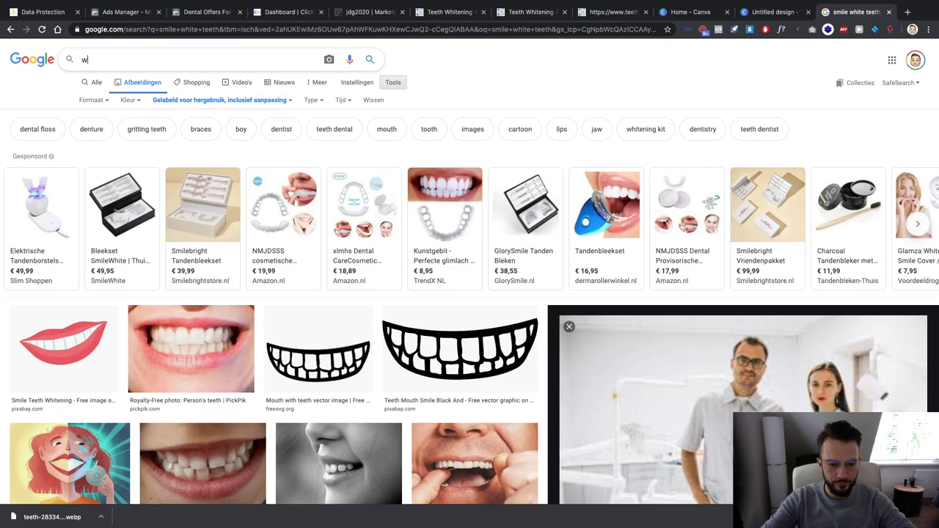
type("hite smile")
key("Return")
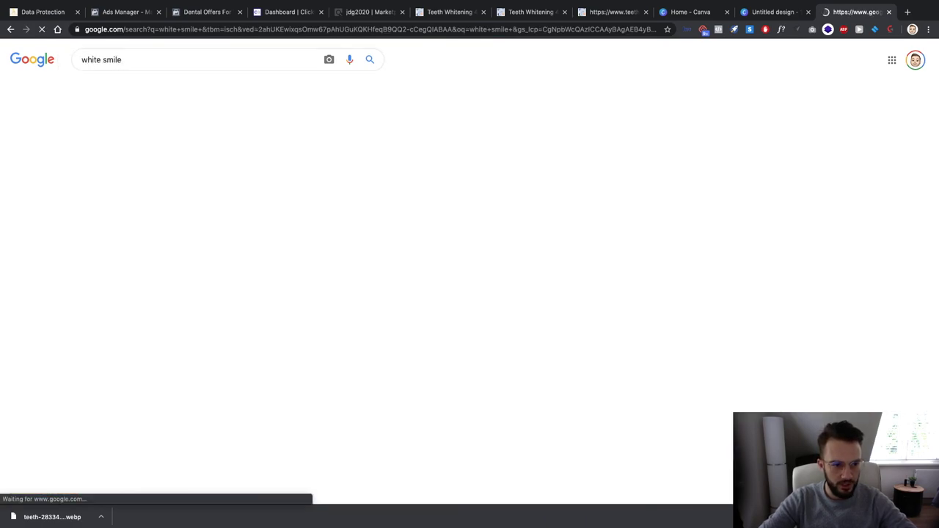
scroll(151, 132, "down", 5)
scroll(152, 132, "up", 6)
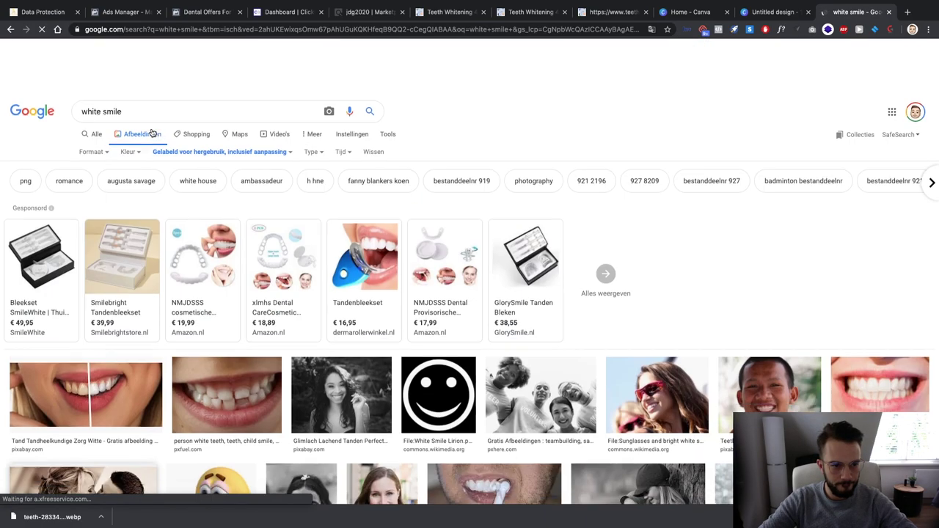
left_click(107, 54)
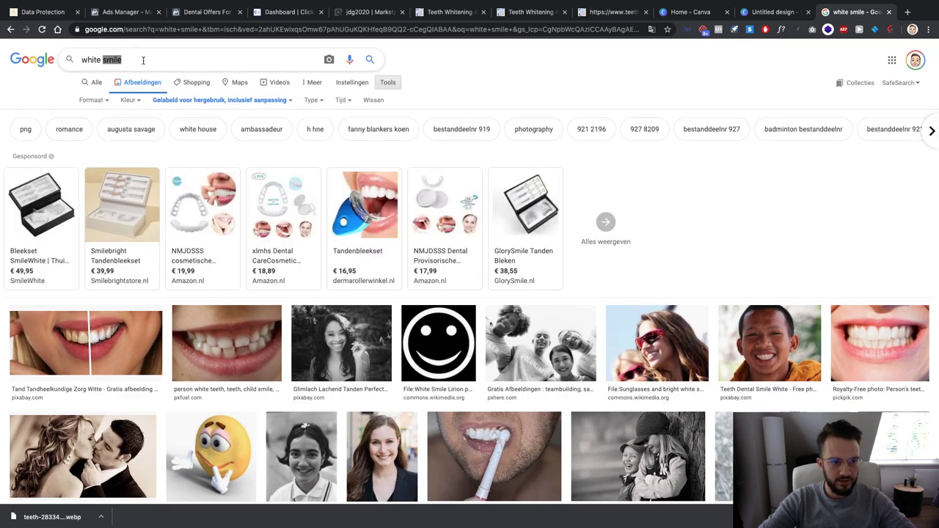
type("teeth")
key("Return")
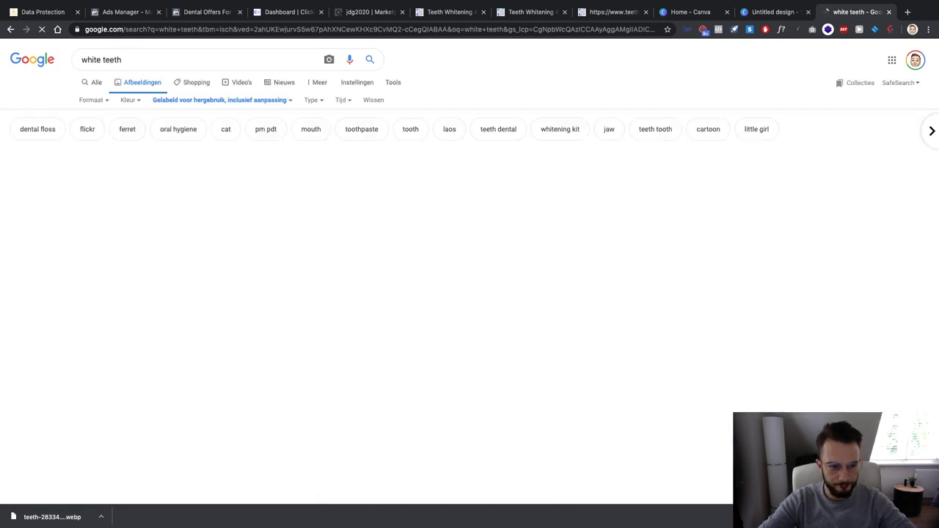
scroll(279, 206, "down", 1)
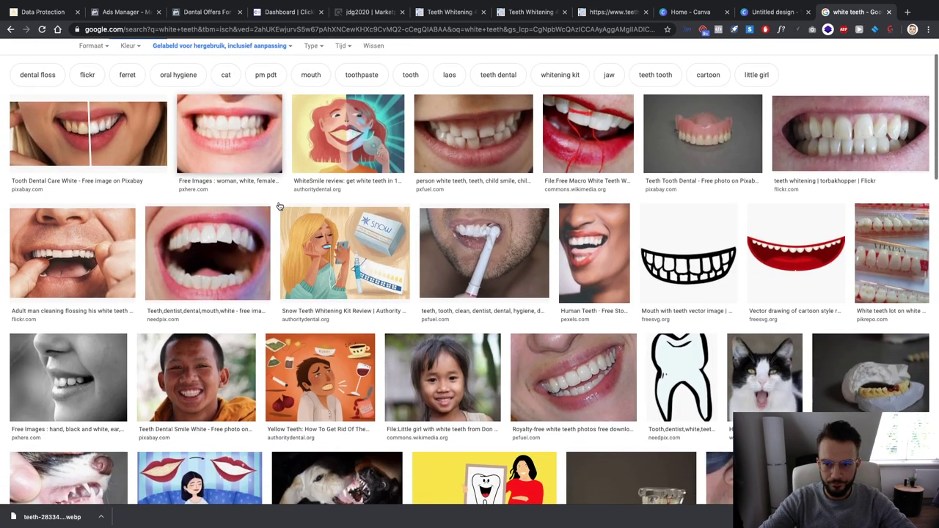
scroll(279, 205, "down", 4)
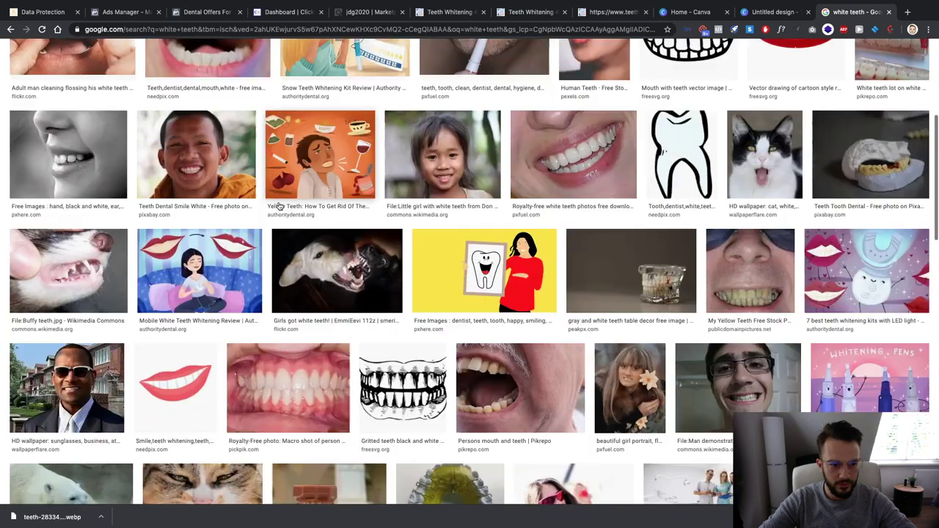
scroll(278, 206, "down", 4)
scroll(279, 206, "up", 9)
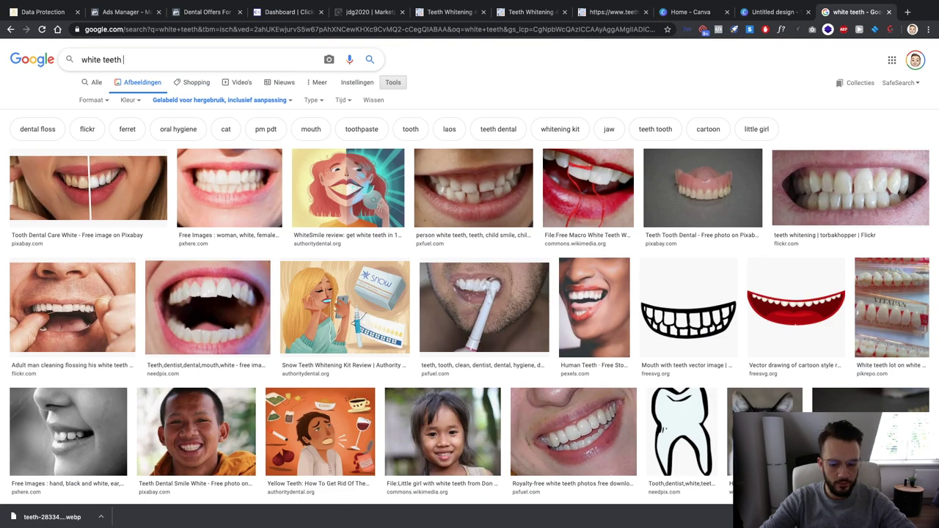
Refine the search to 'white teeth smile' and browse the results
type("smile")
key("Return")
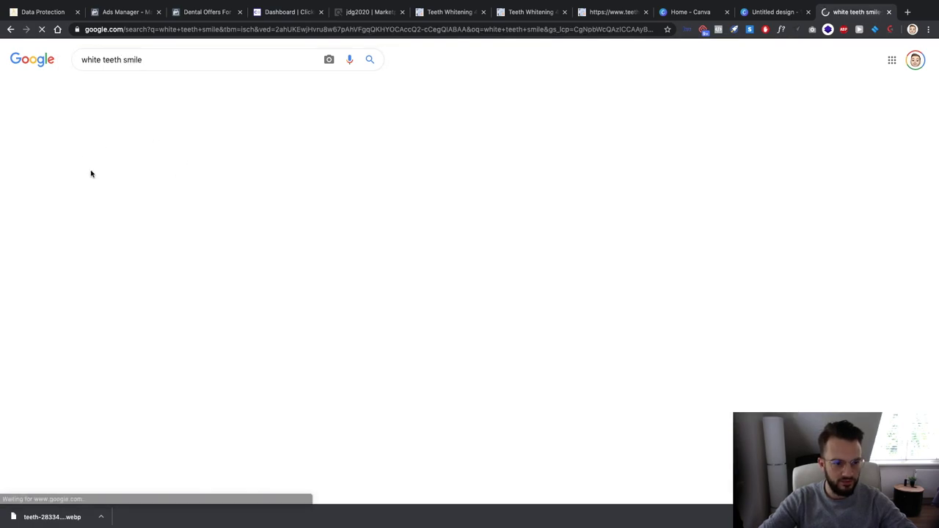
scroll(69, 209, "down", 10)
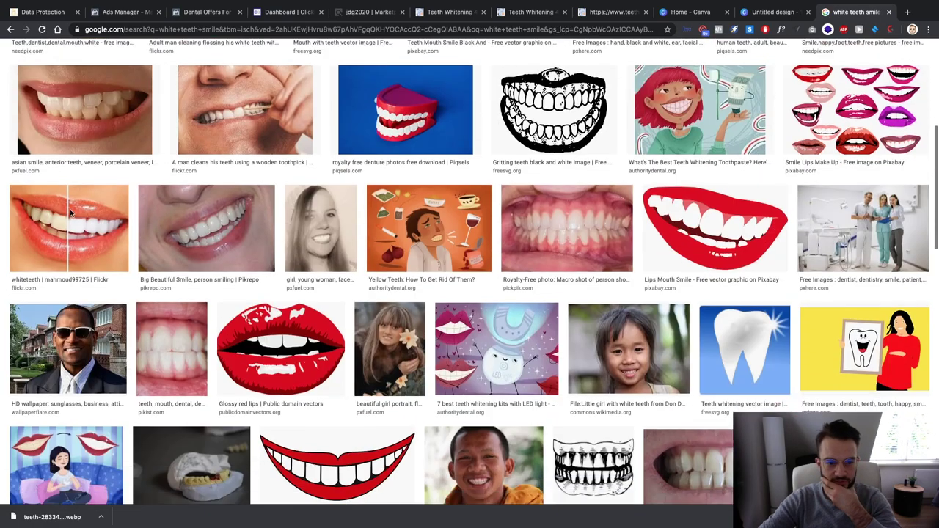
scroll(72, 214, "down", 3)
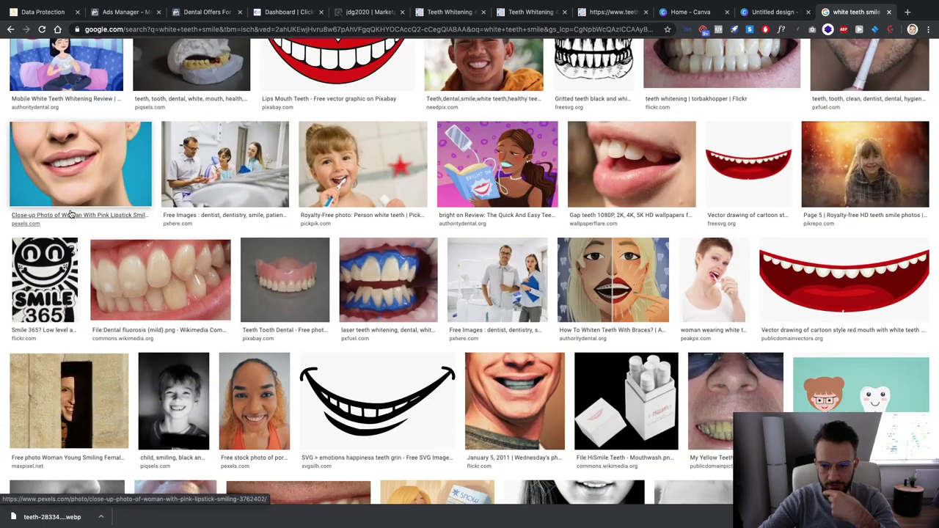
scroll(71, 214, "down", 6)
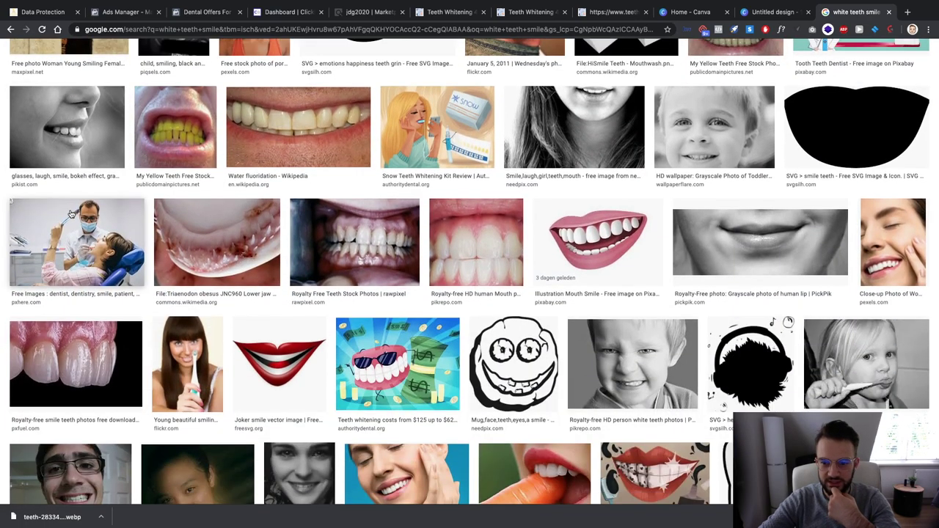
scroll(71, 213, "down", 3)
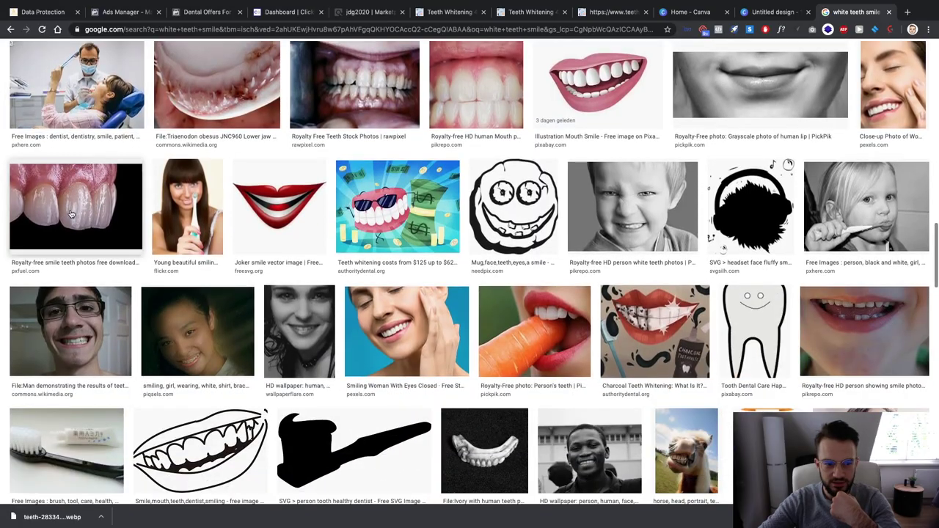
scroll(71, 214, "down", 5)
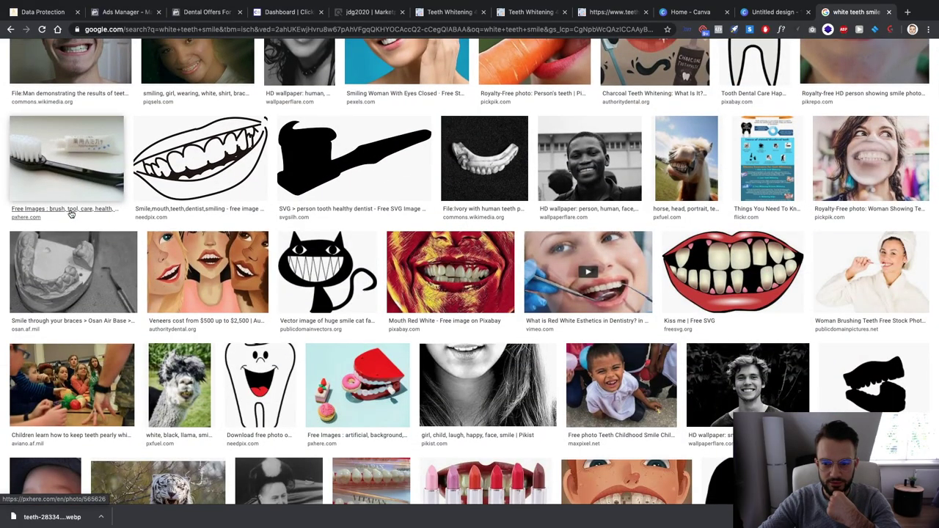
scroll(72, 214, "down", 4)
scroll(83, 222, "up", 12)
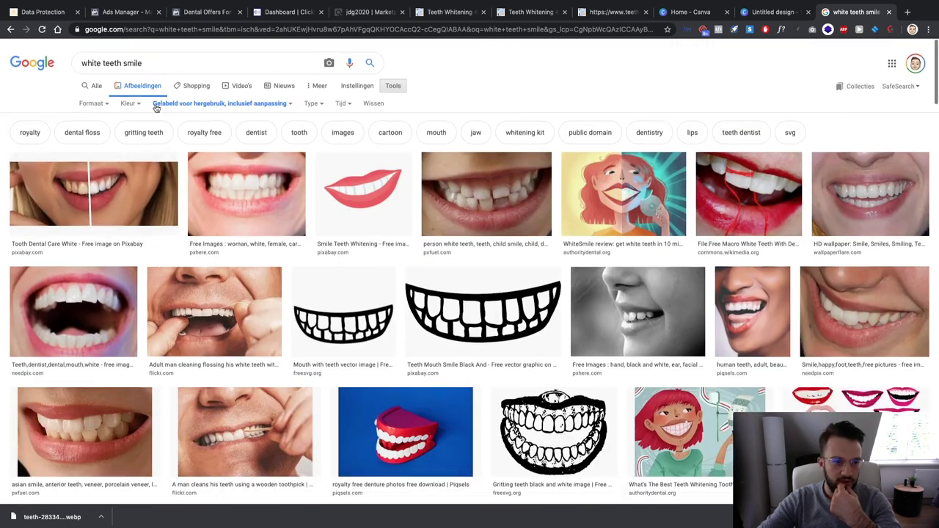
Limit results to images labelled for reuse and save the Flash Your Whites photo as images.jpeg
left_click(155, 103)
left_click(165, 146)
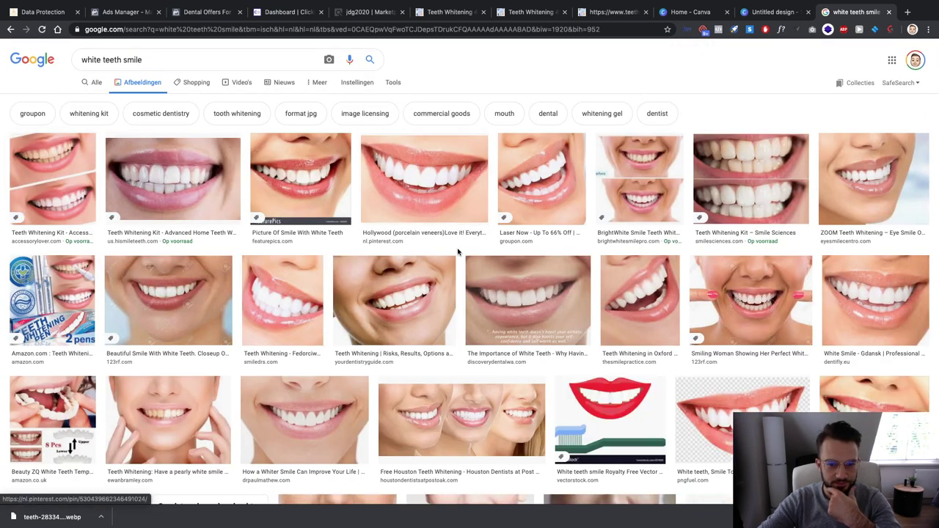
scroll(458, 252, "down", 2)
scroll(458, 252, "down", 5)
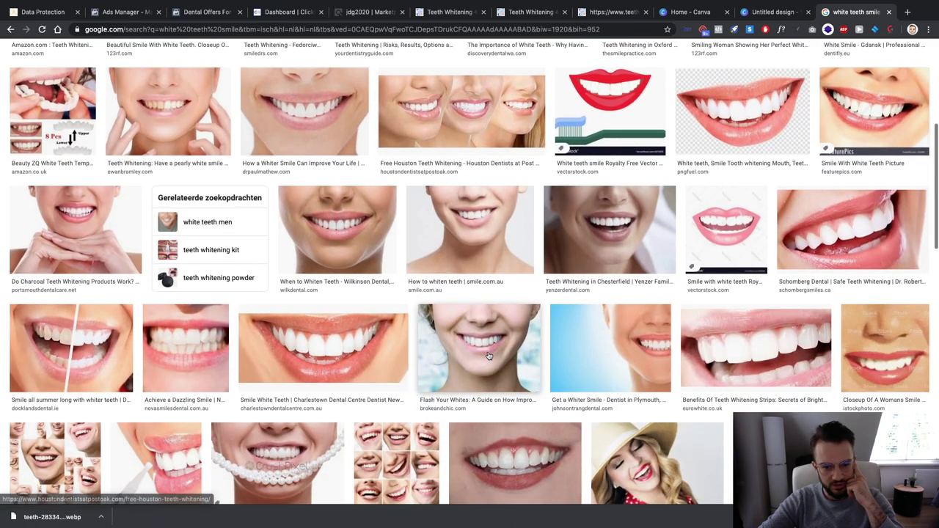
left_click(489, 356)
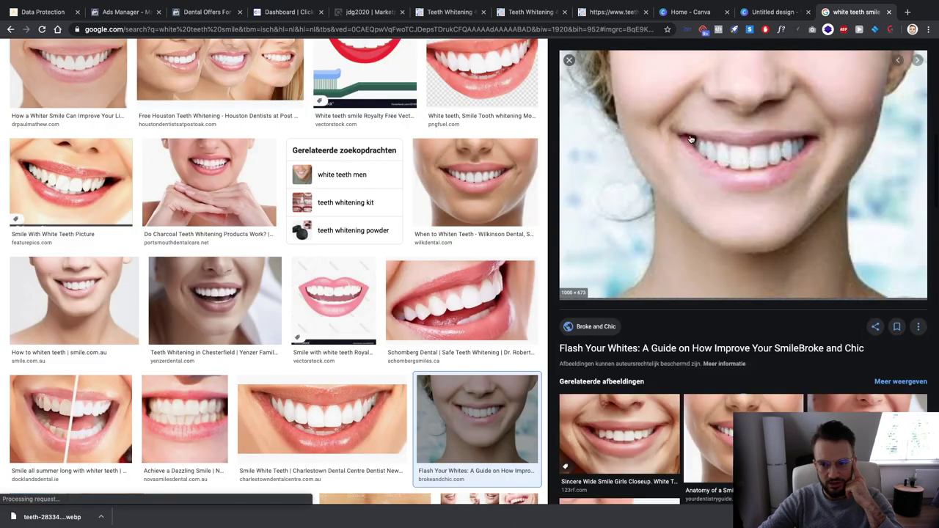
right_click(691, 135)
left_click(734, 223)
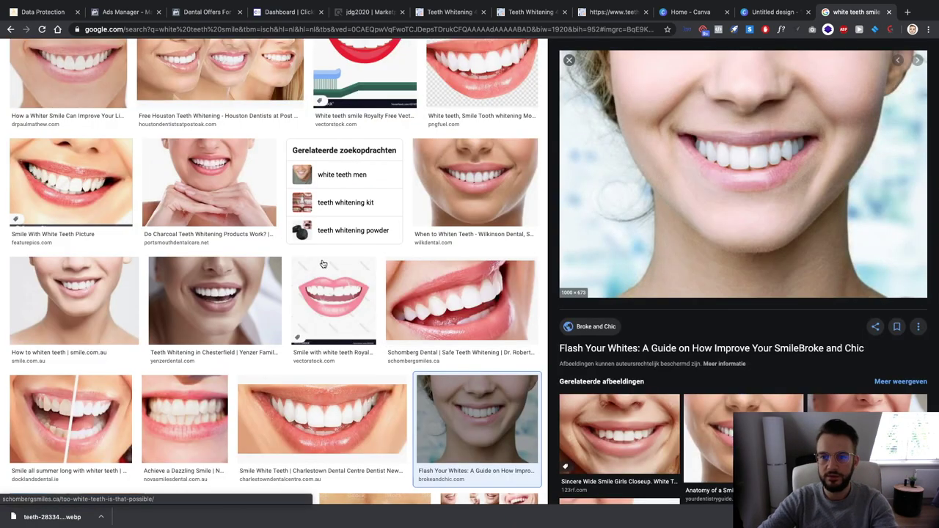
key("Return")
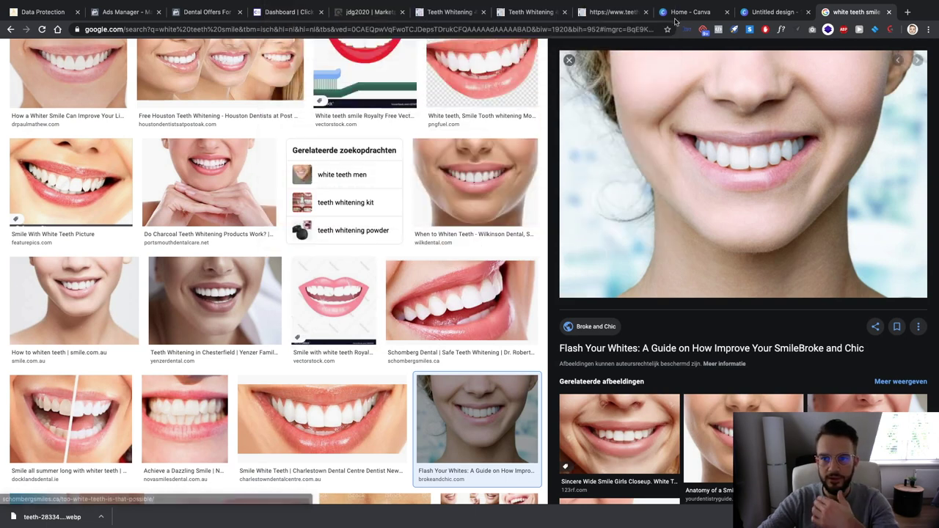
Create a new 1080 × 1080 px custom design from the Canva home page
left_click(763, 12)
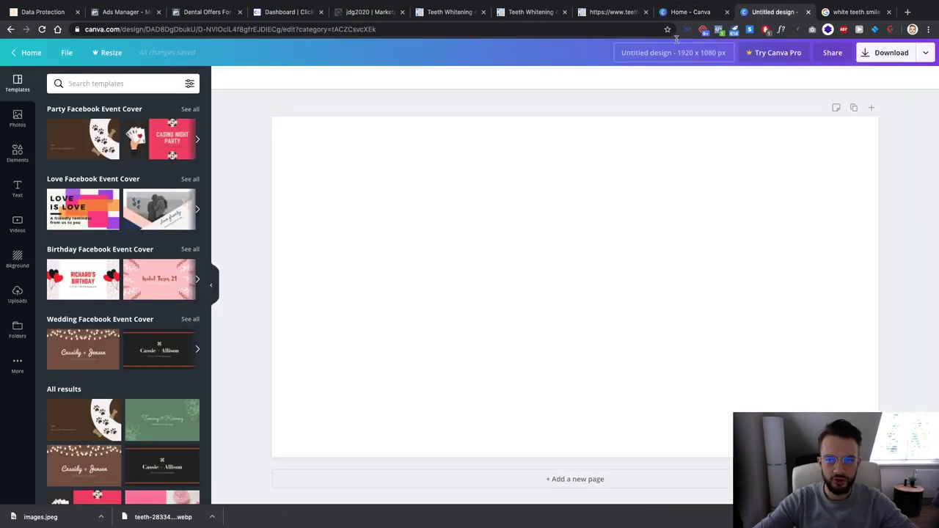
left_click(684, 13)
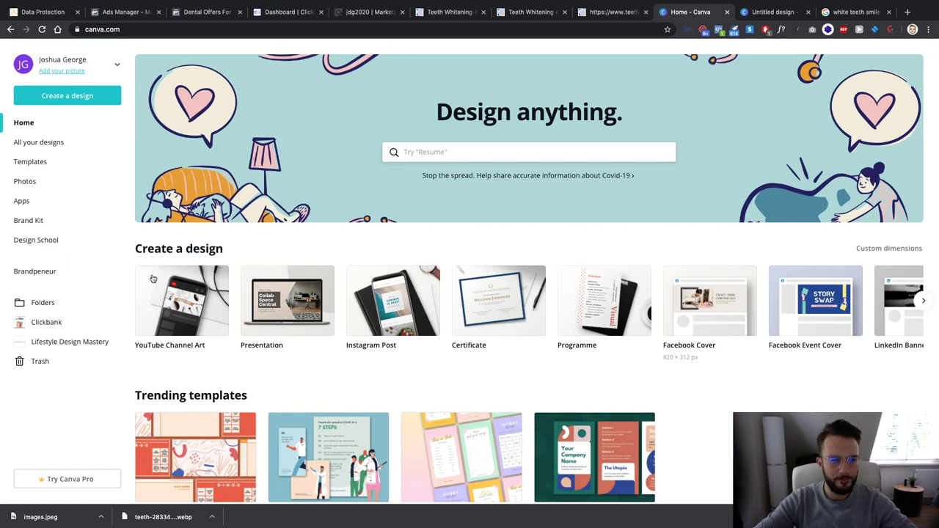
left_click(66, 97)
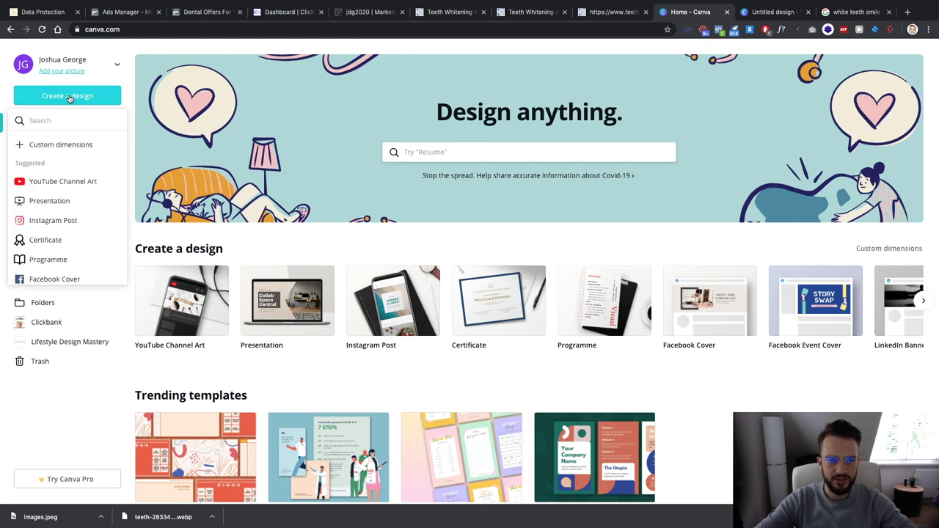
left_click(59, 145)
left_click(71, 176)
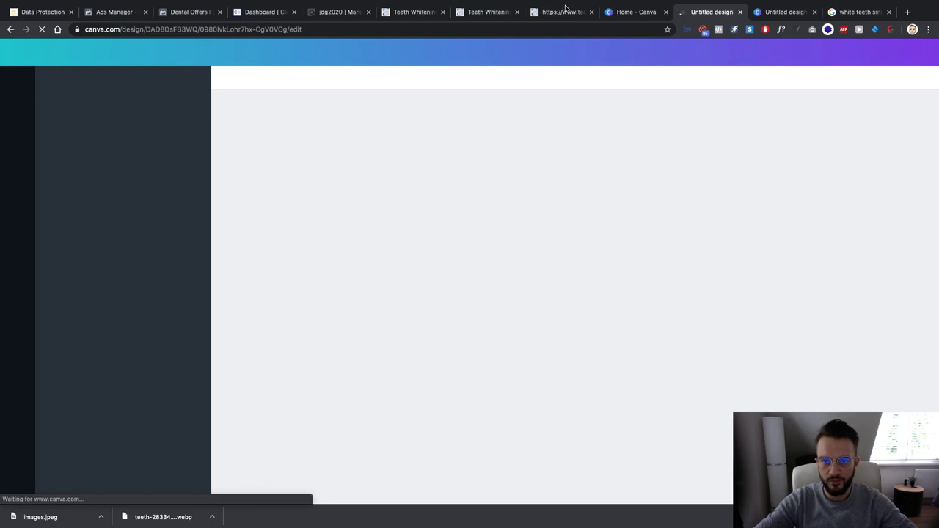
Add the uploaded teeth smile photo and stretch it to fill the page
left_click(566, 10)
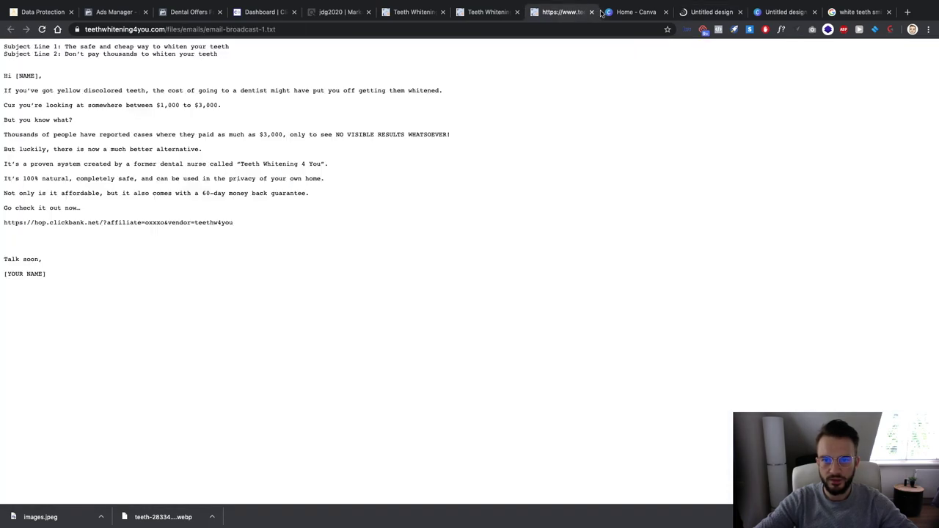
left_click(681, 12)
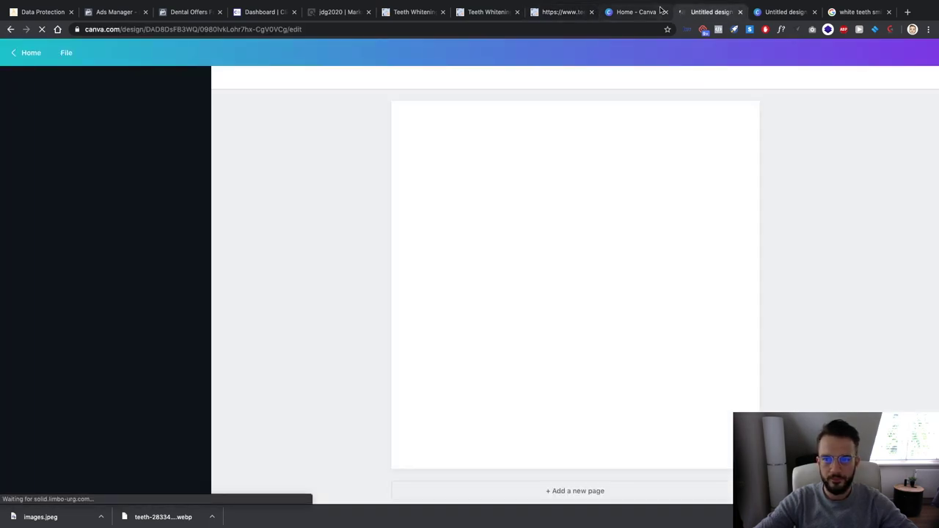
left_click(18, 330)
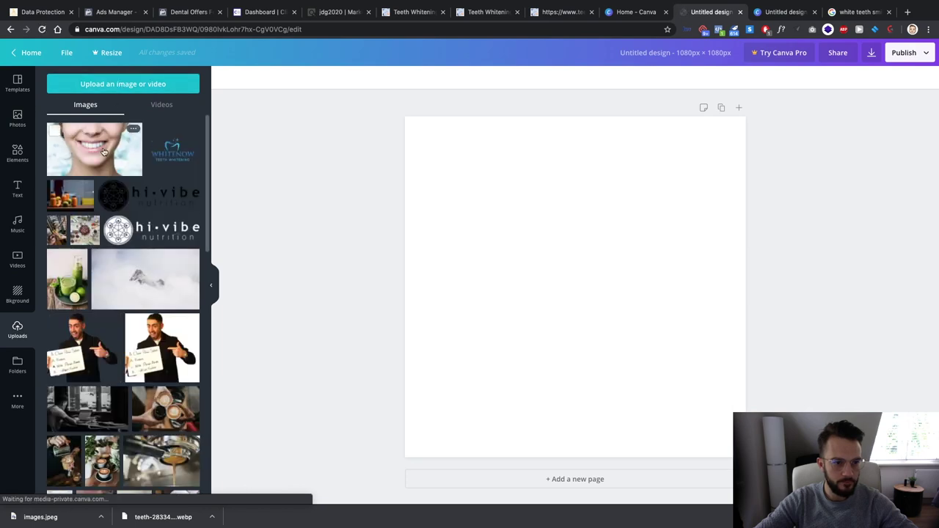
left_click(103, 151)
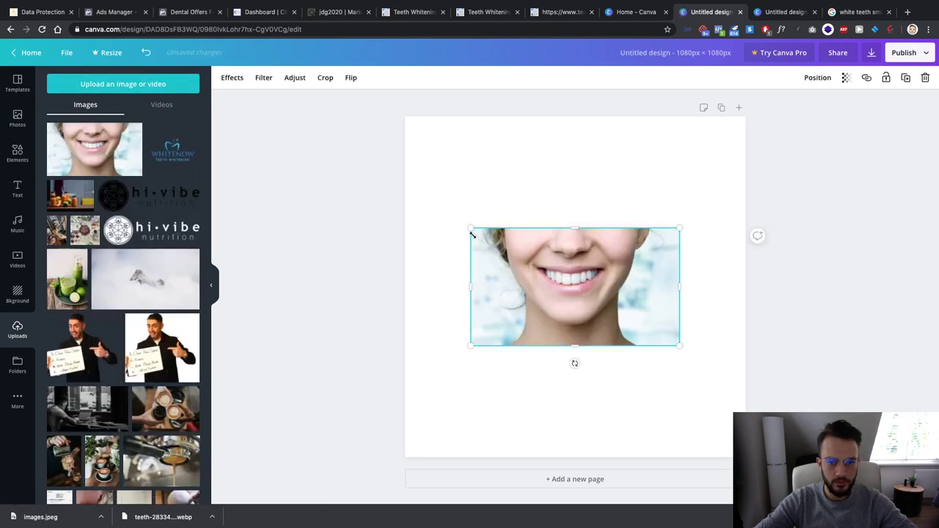
left_click_drag(472, 233, 300, 129)
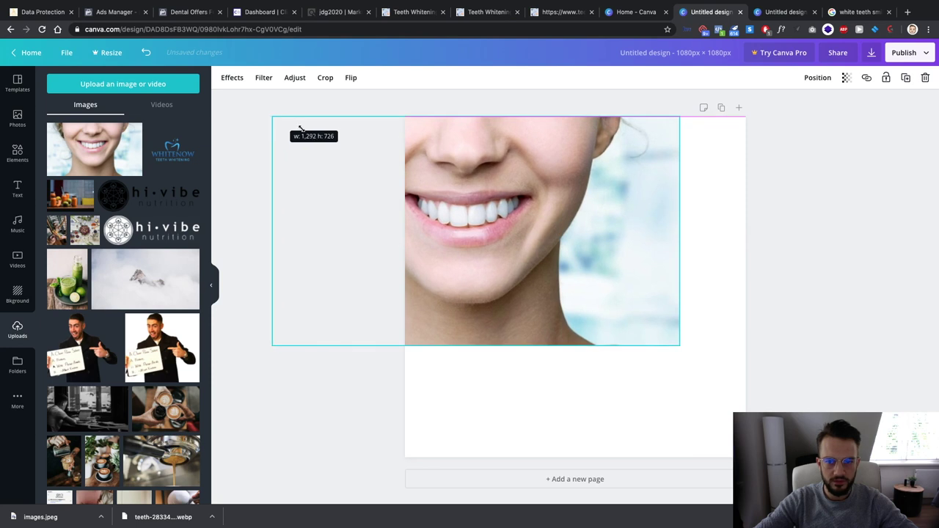
left_click_drag(675, 351, 882, 459)
left_click(918, 358)
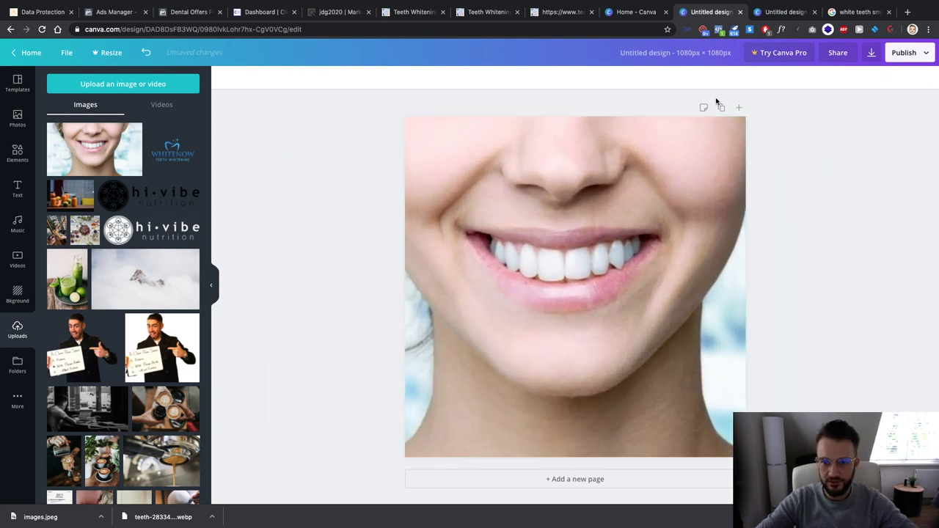
Add the WhiteNow logo, shrink it onto the chin near the bottom, and duplicate the page
left_click(144, 157)
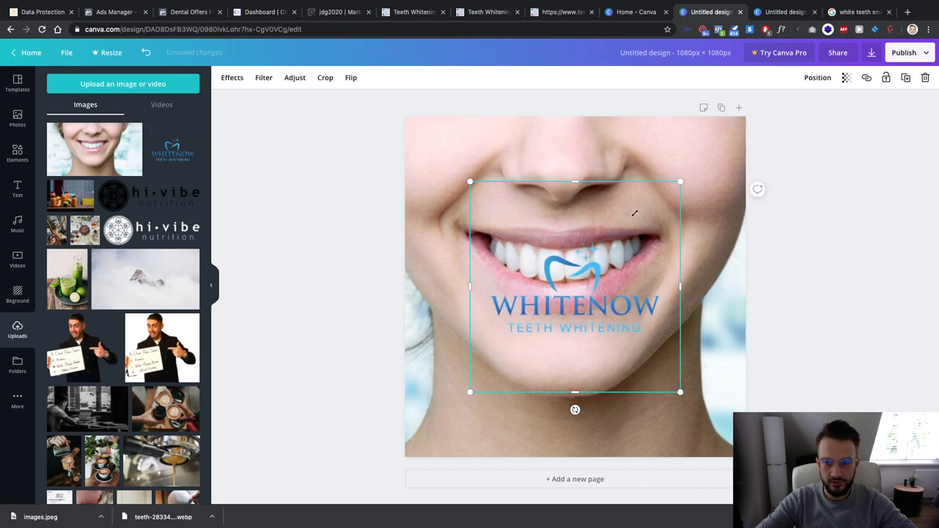
left_click_drag(635, 213, 571, 293)
left_click_drag(513, 354, 557, 427)
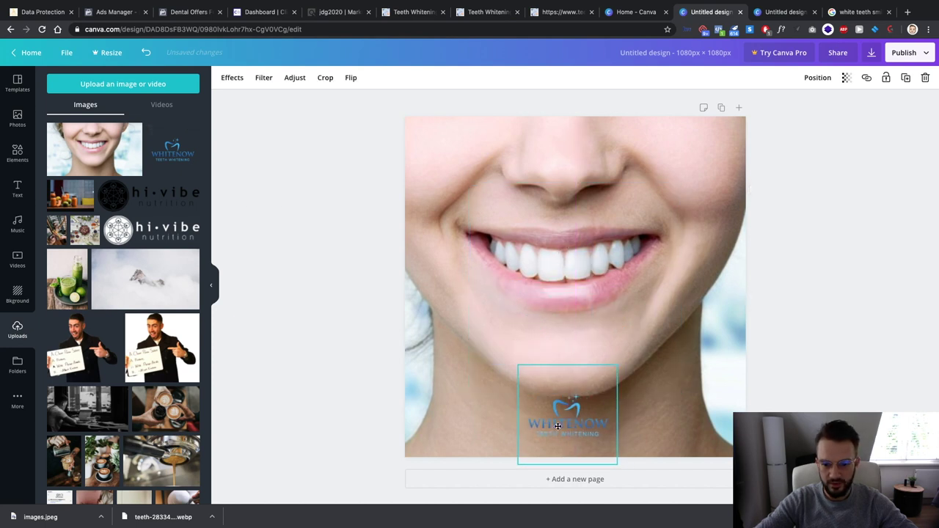
key("Escape")
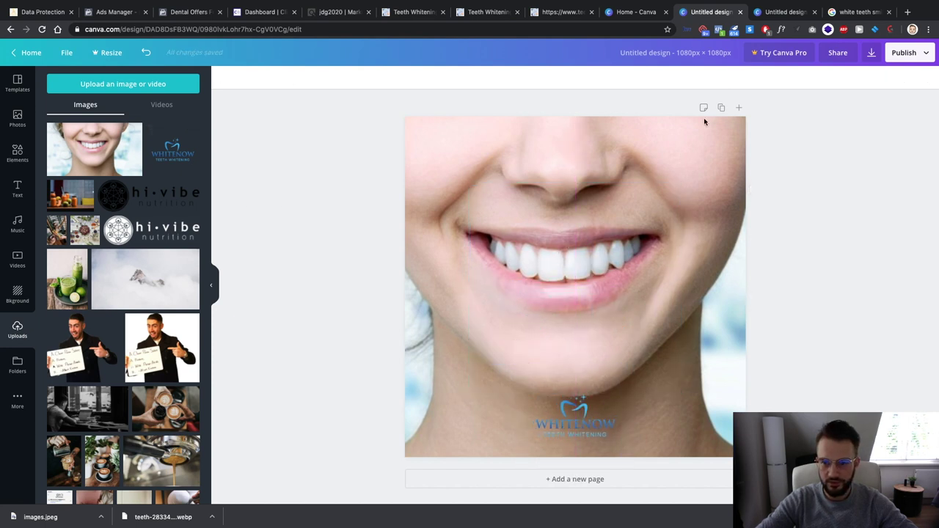
left_click(721, 108)
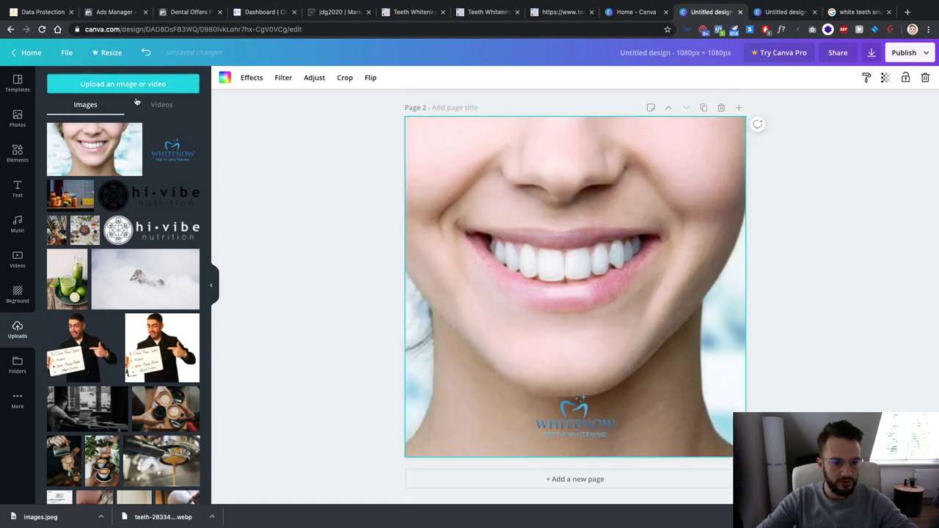
Upload images.jpeg and the teeth whitening remedies image from the Desktop
left_click(136, 84)
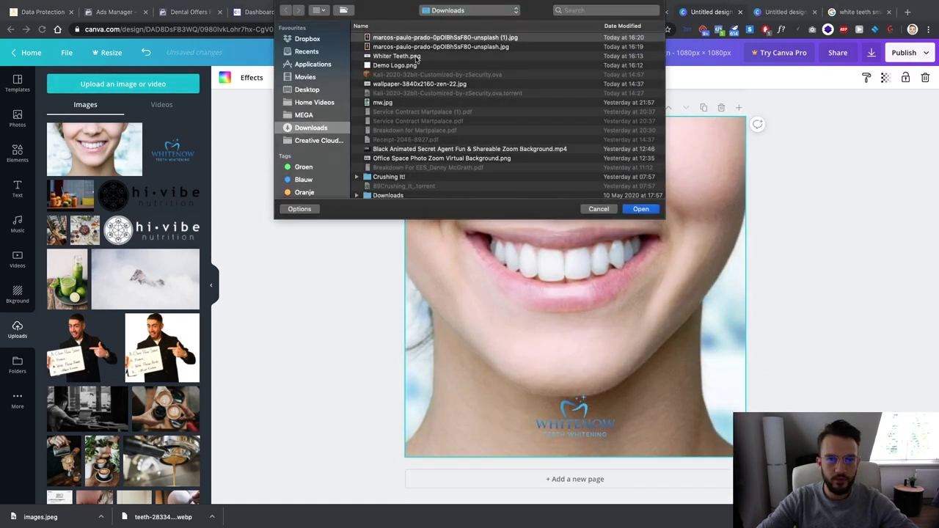
left_click(414, 47)
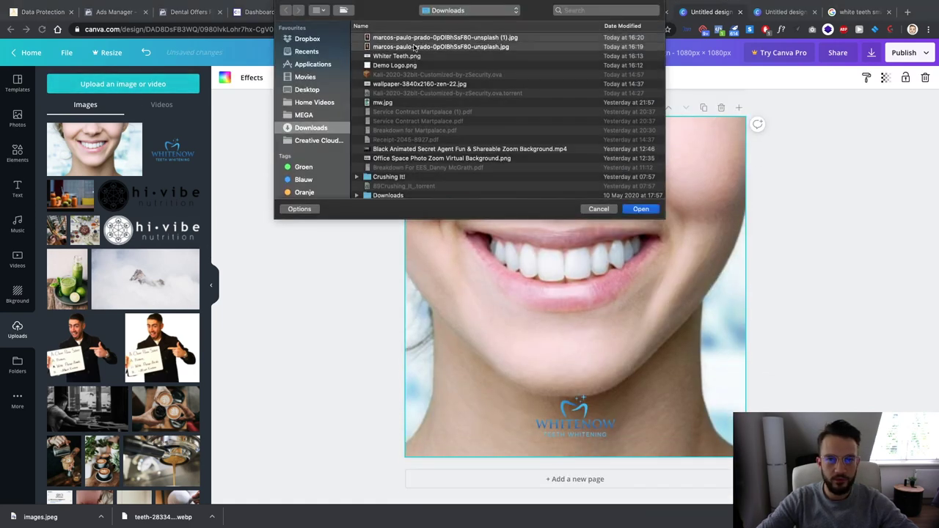
left_click(604, 208)
left_click(120, 88)
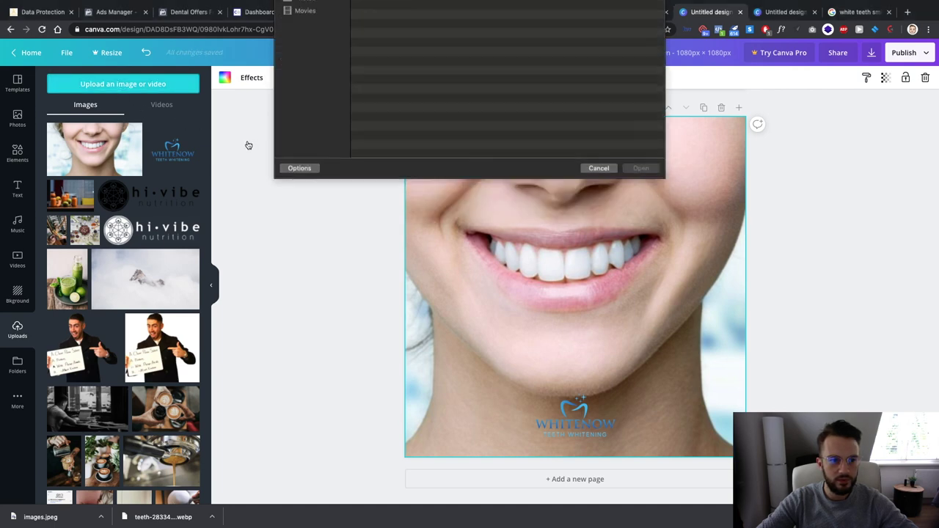
left_click(307, 90)
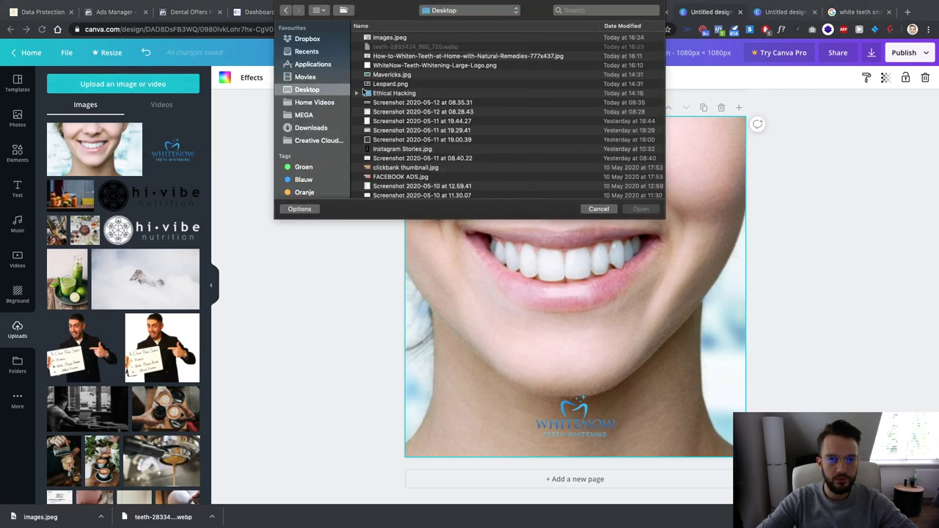
left_click(402, 38)
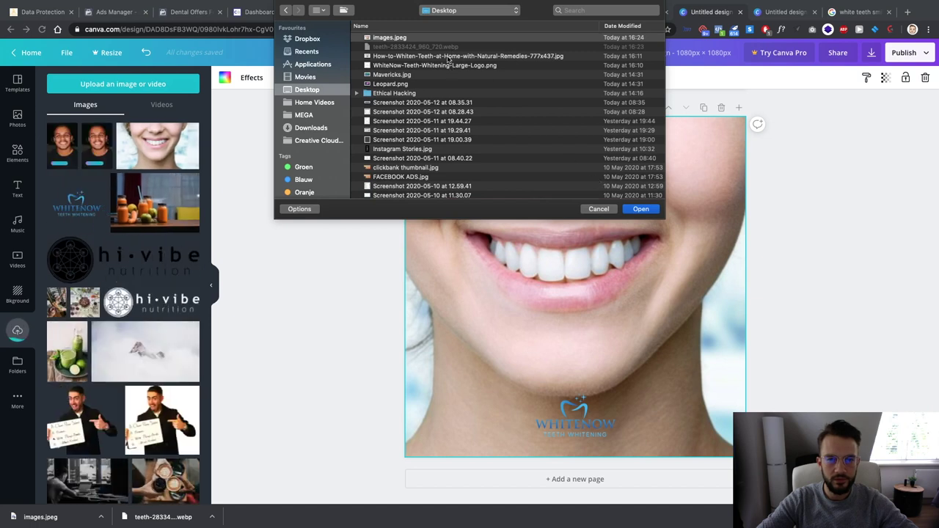
left_click(451, 58, "super")
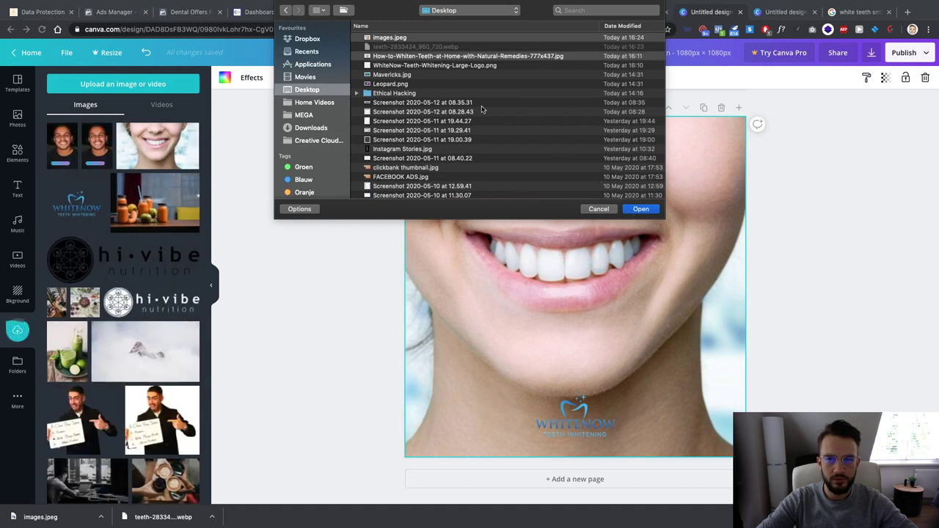
left_click(648, 211)
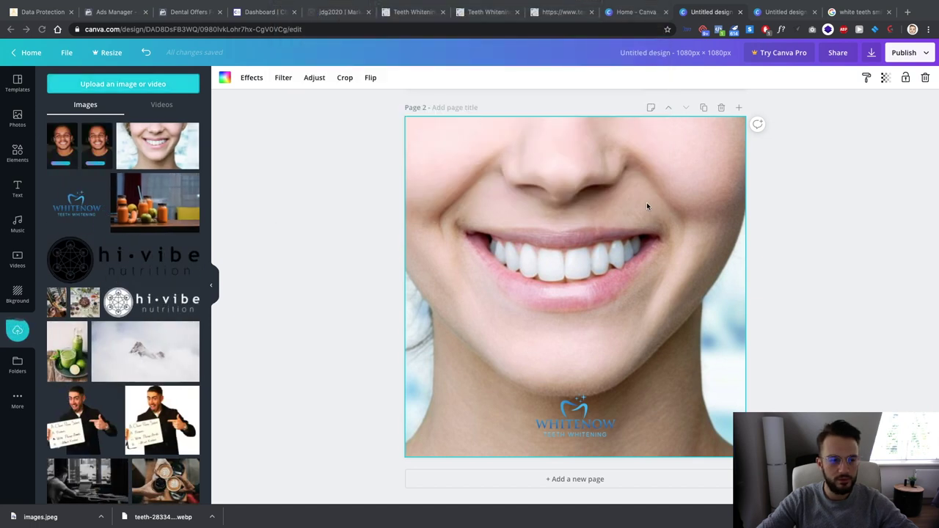
Replace page 2's woman photo with the smiling man photo, enlarged to fill the page
key("BackSpace")
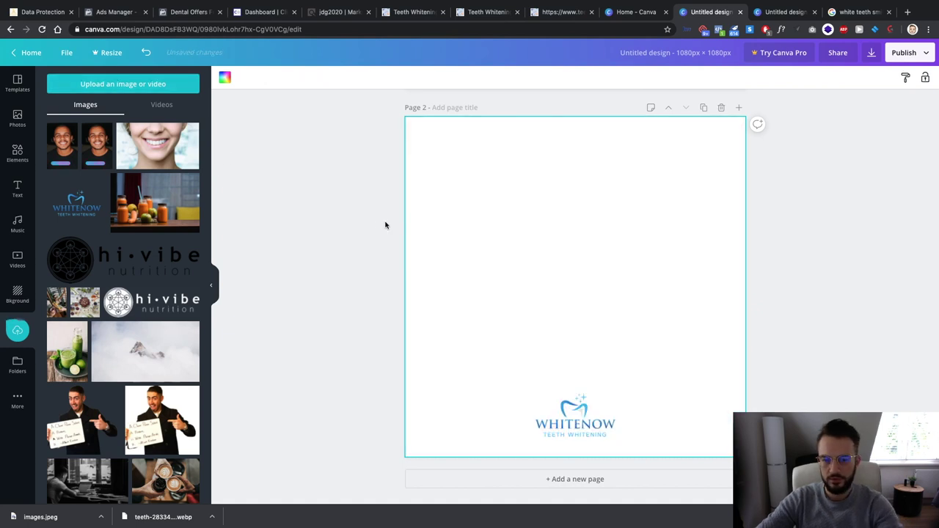
left_click(107, 142)
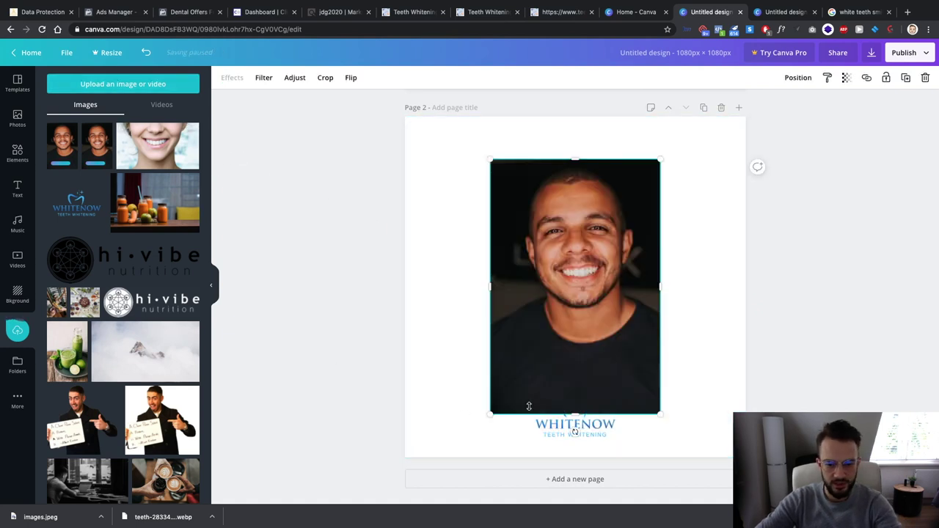
left_click_drag(492, 413, 328, 496)
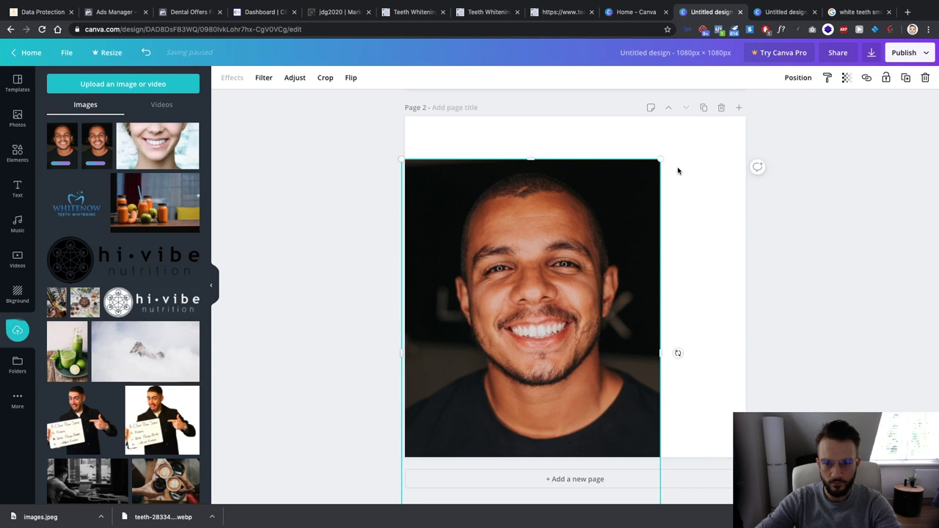
left_click_drag(662, 160, 824, 81)
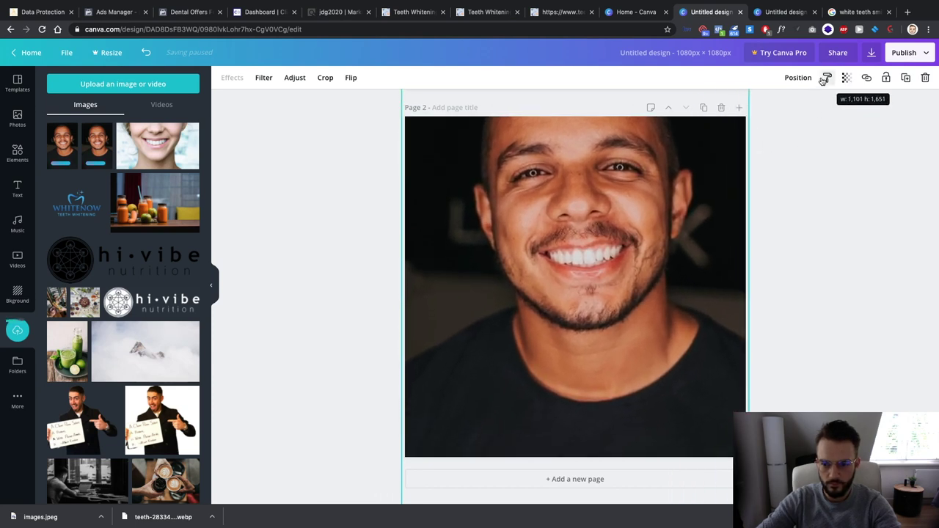
left_click_drag(692, 176, 692, 231)
Duplicate page 2 as a third page and delete its photo, leaving only the logo
scroll(823, 278, "down", 5)
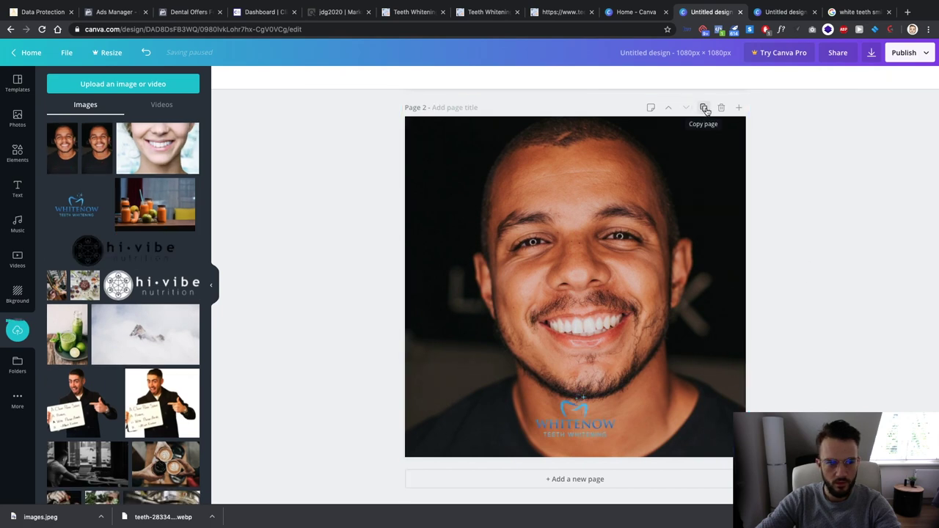
left_click(655, 217)
scroll(464, 254, "up", 3)
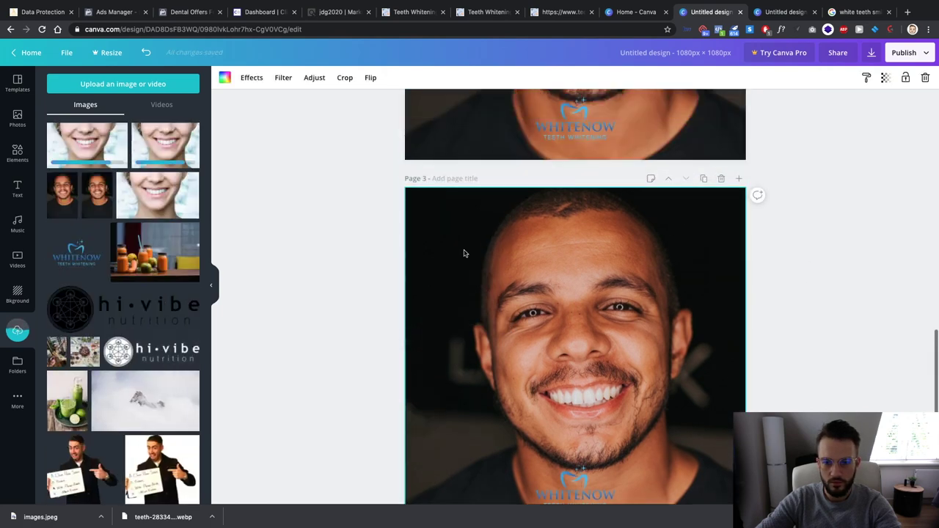
scroll(433, 278, "down", 2)
key("Delete")
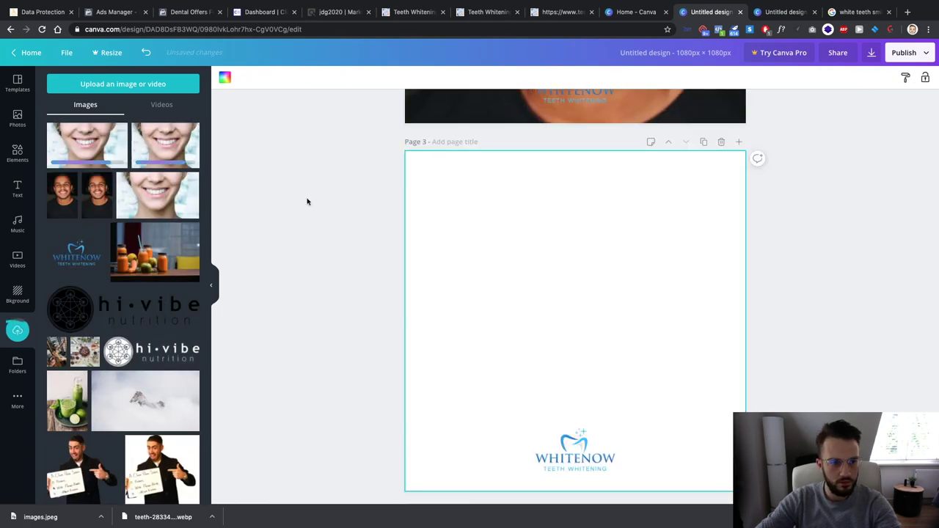
left_click(844, 12)
Browse the white-teeth smile results and preview the bearded man's smile image
scroll(713, 226, "down", 3)
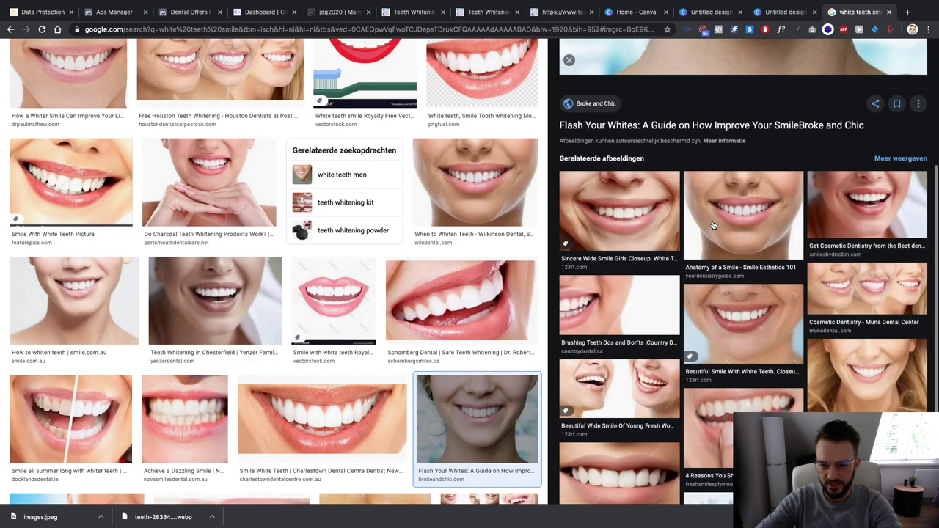
scroll(714, 225, "up", 3)
scroll(403, 238, "up", 4)
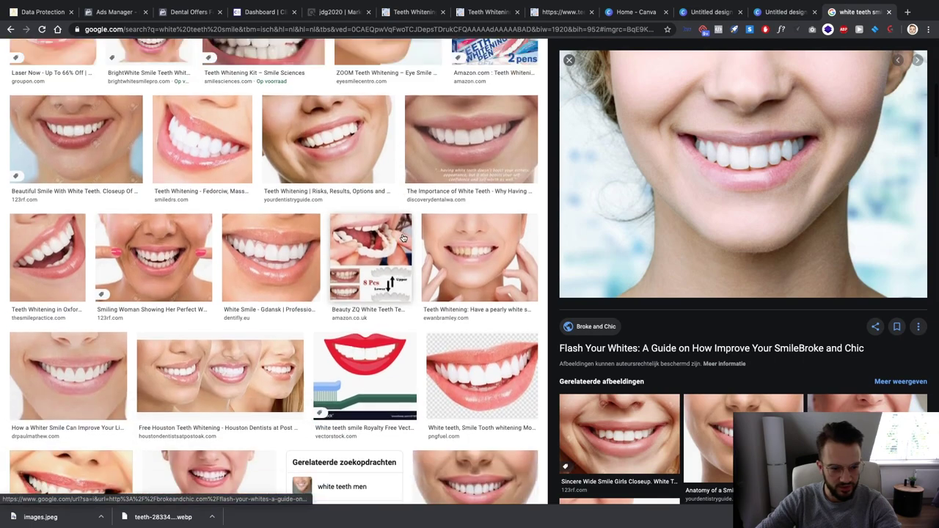
scroll(403, 239, "up", 5)
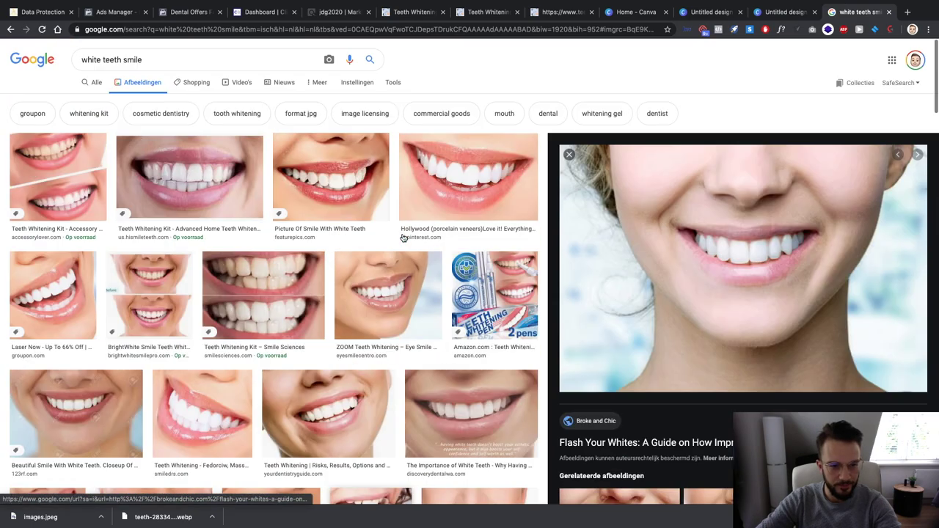
left_click(570, 155)
scroll(562, 159, "down", 5)
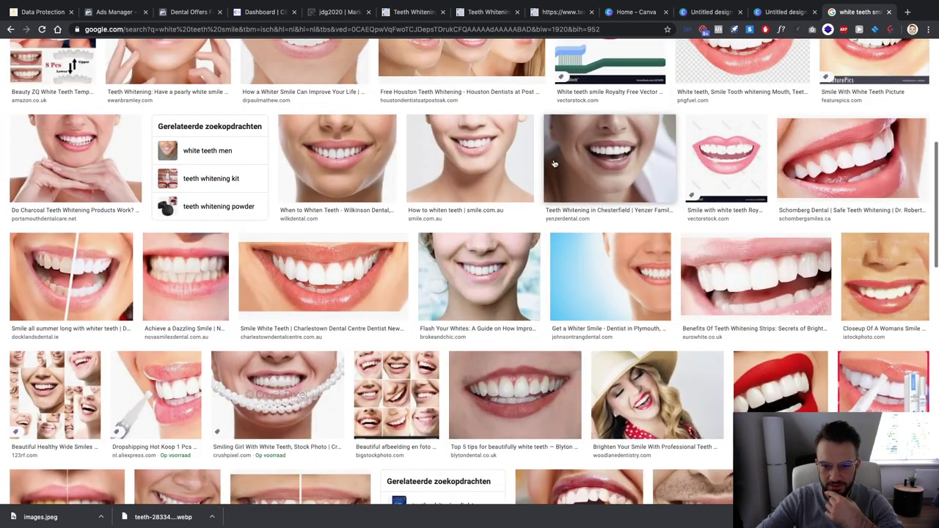
left_click(555, 163)
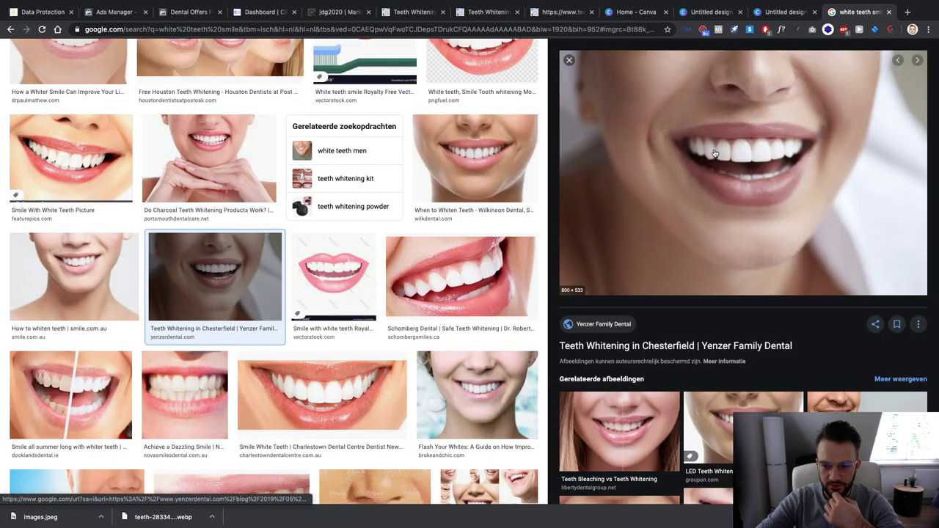
left_click(760, 319)
Copy the bearded man's smile image and return to the Canva tab
scroll(640, 174, "up", 5)
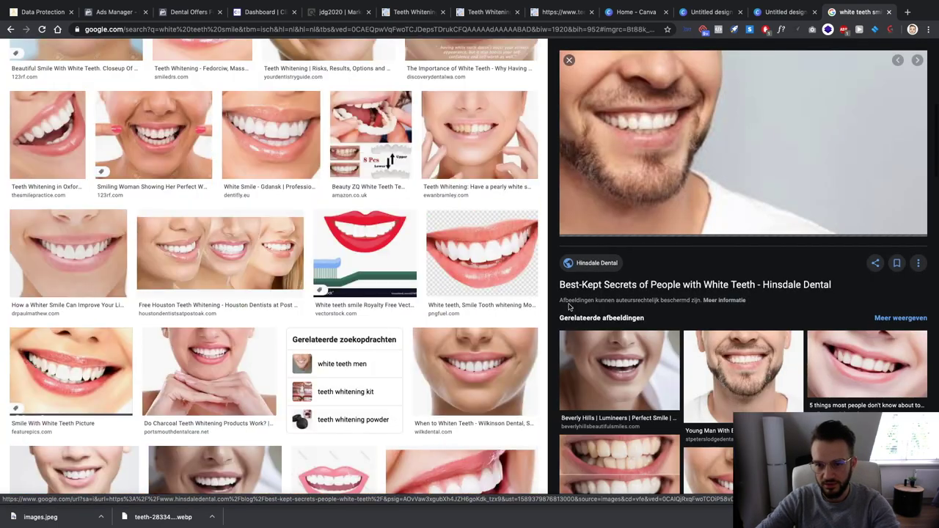
scroll(640, 174, "up", 2)
right_click(641, 137)
right_click(625, 162)
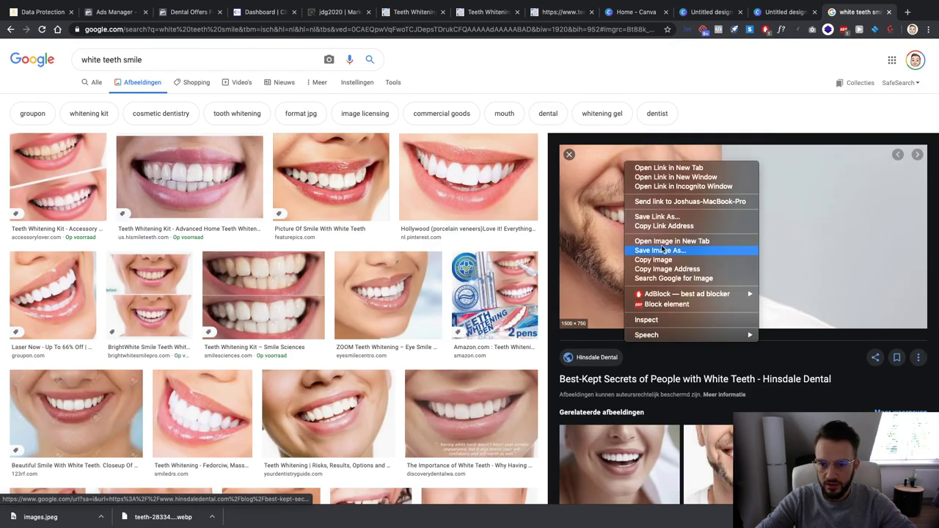
left_click(661, 260)
left_click(780, 12)
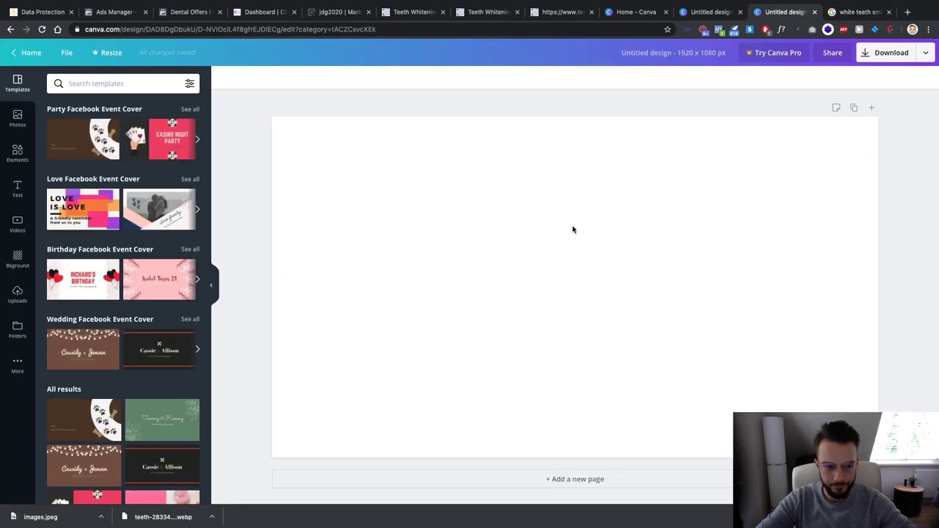
Close the blank 1920×1080 design and paste the smile image onto page 3, enlarging it
left_click(814, 12)
left_click(705, 13)
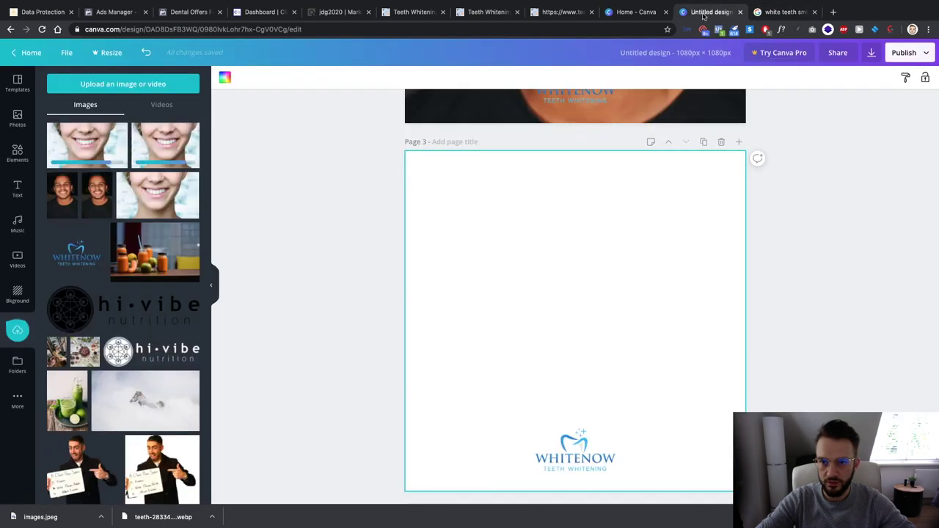
key("ctrl+v")
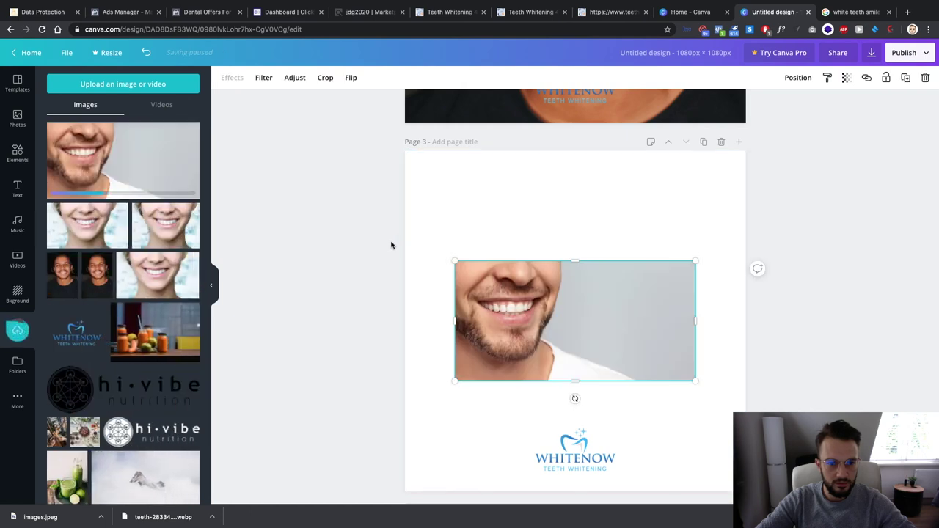
scroll(440, 278, "down", 1)
left_click_drag(457, 342, 594, 219)
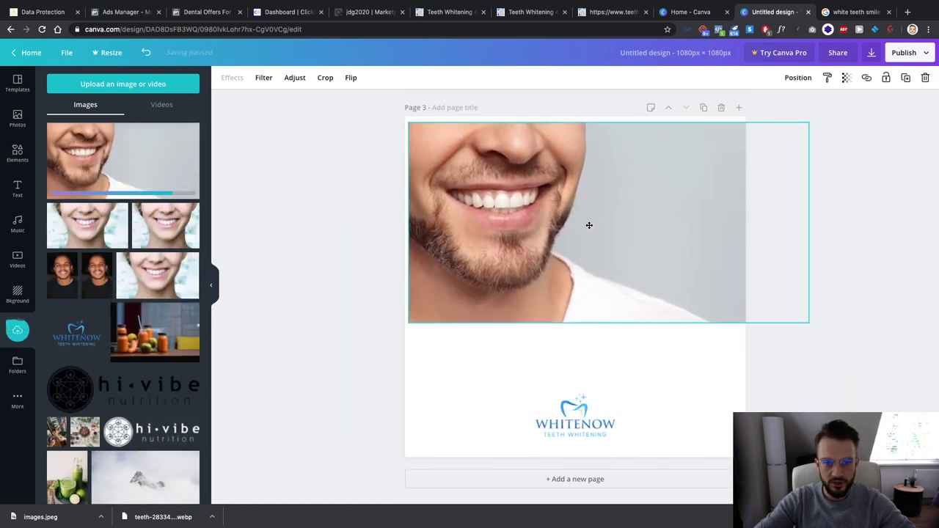
Crop the smile image's right side and stretch it to fill page 3 behind the logo
left_click(324, 78)
left_click_drag(805, 117, 728, 118)
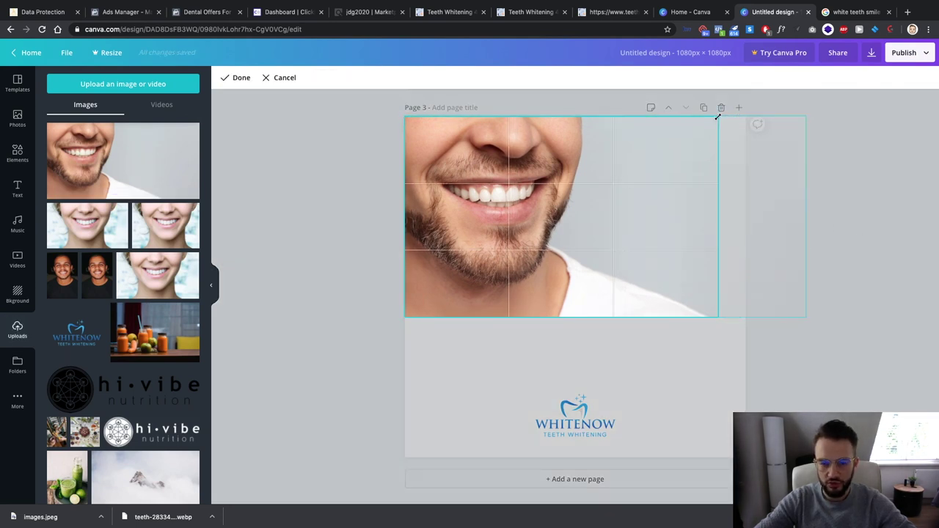
left_click(237, 77)
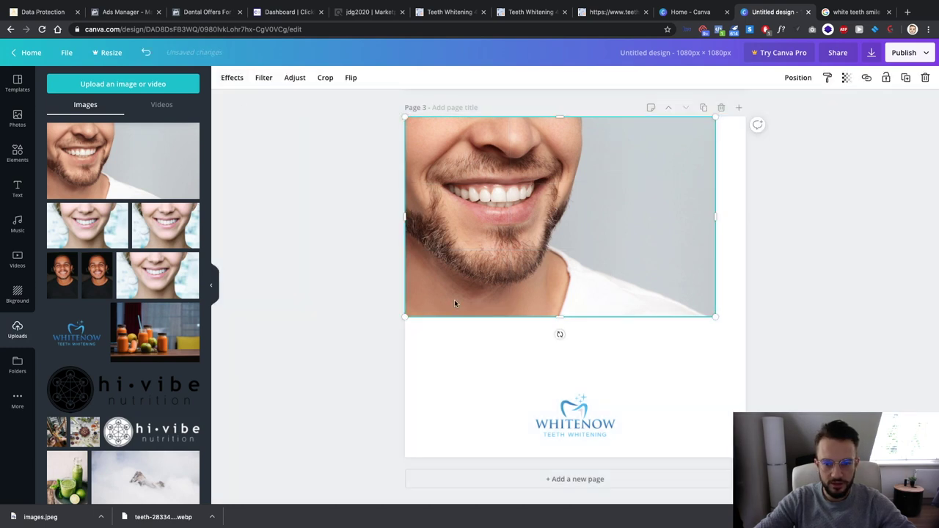
left_click_drag(716, 314, 934, 457)
left_click(369, 254)
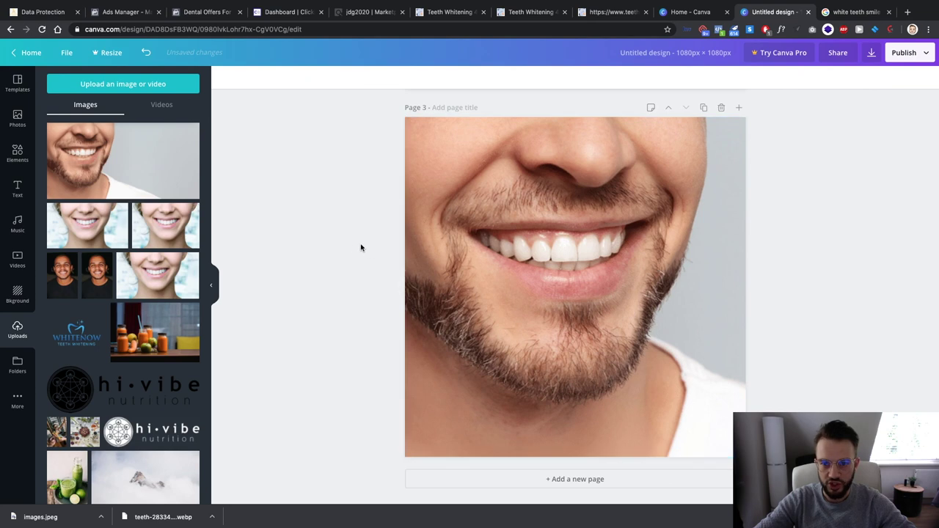
scroll(360, 245, "up", 10)
scroll(432, 327, "down", 5)
scroll(432, 327, "down", 5)
left_click(443, 317)
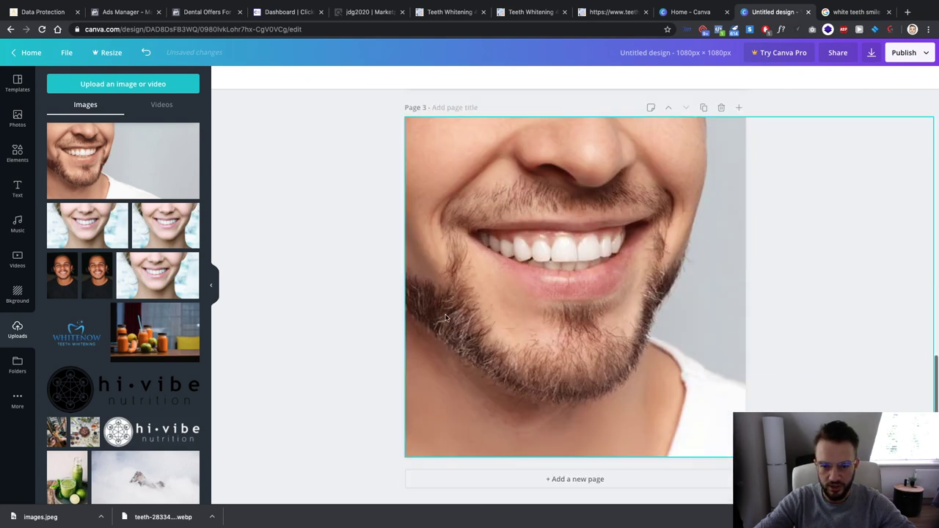
left_click_drag(400, 118, 392, 115)
Add a square 'border' frame element to page 3, colour it white, and stretch it to the page edges
left_click(17, 150)
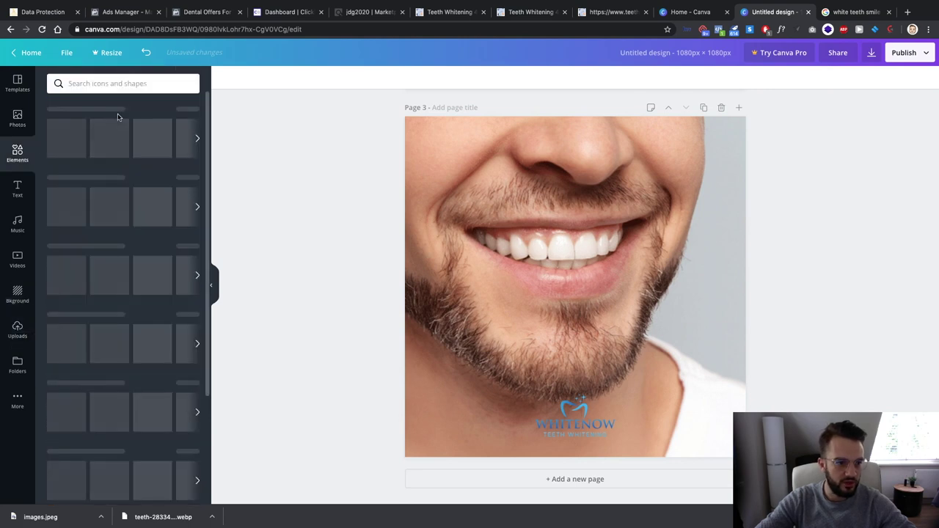
left_click(108, 84)
type("bor")
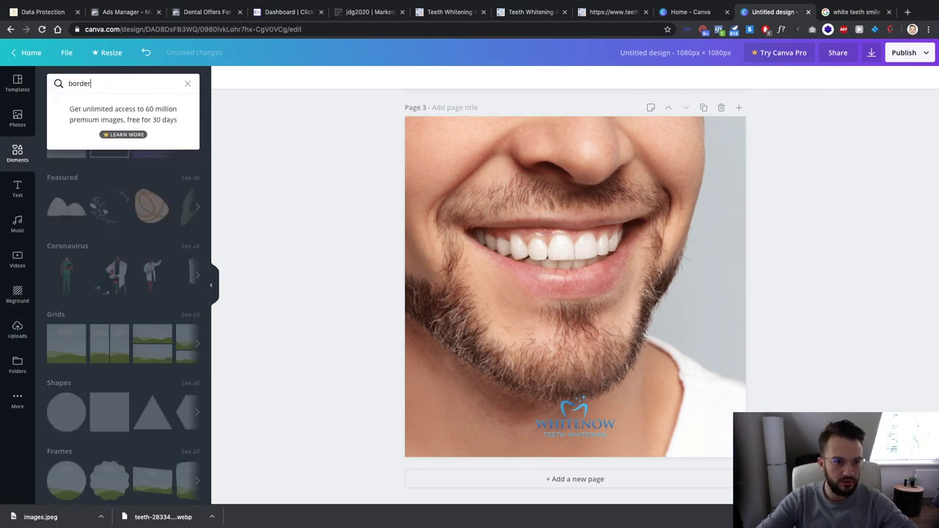
type("der")
key("Return")
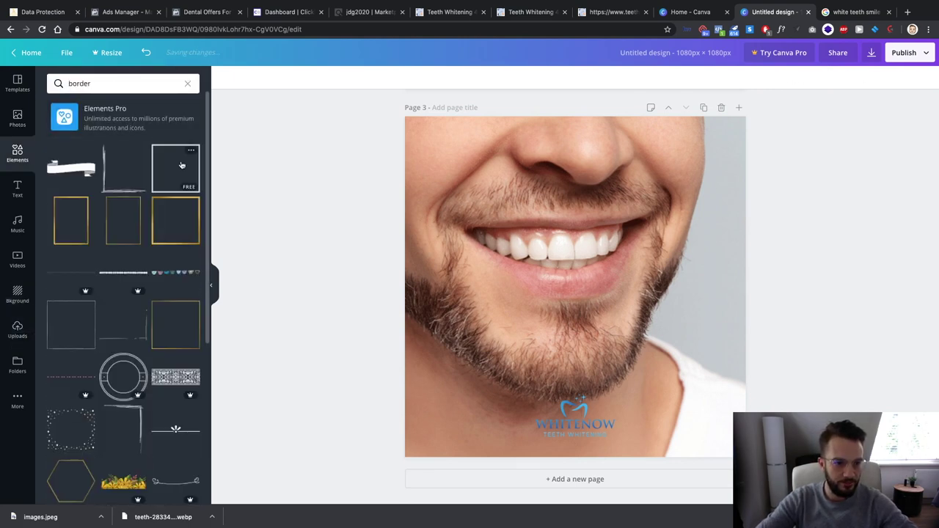
left_click(182, 165)
left_click(226, 77)
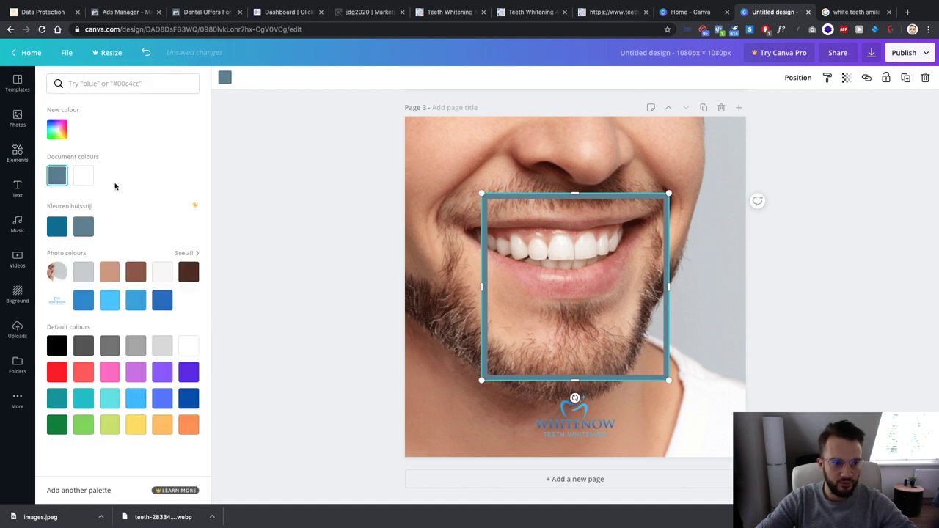
left_click(83, 174)
left_click_drag(411, 137, 392, 125)
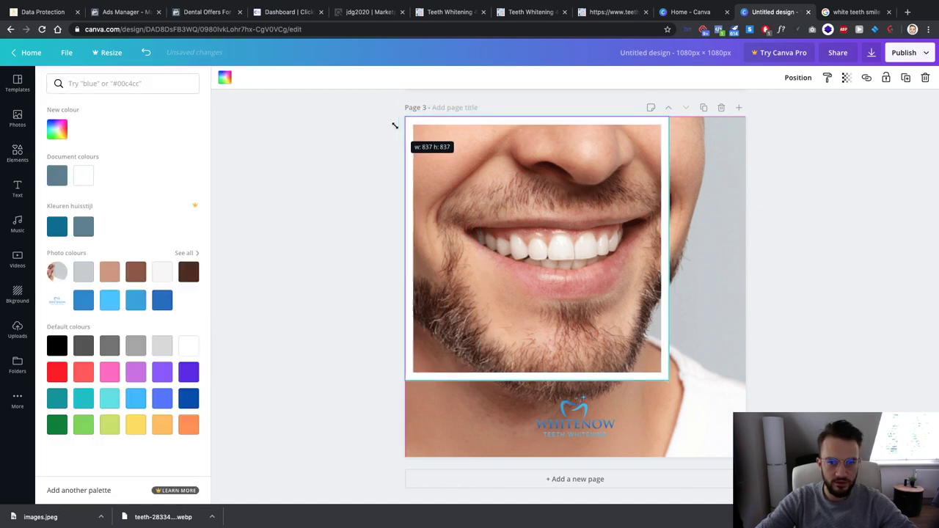
left_click_drag(665, 380, 746, 456)
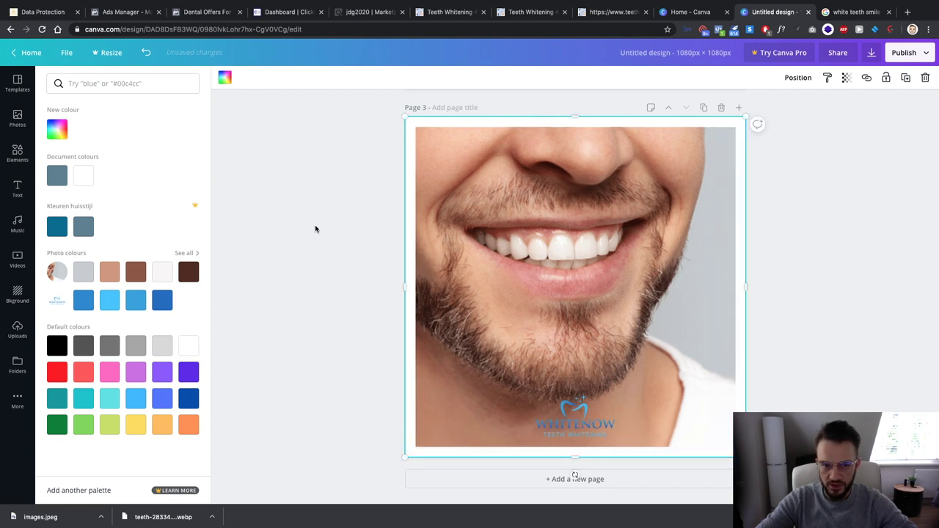
left_click(61, 129)
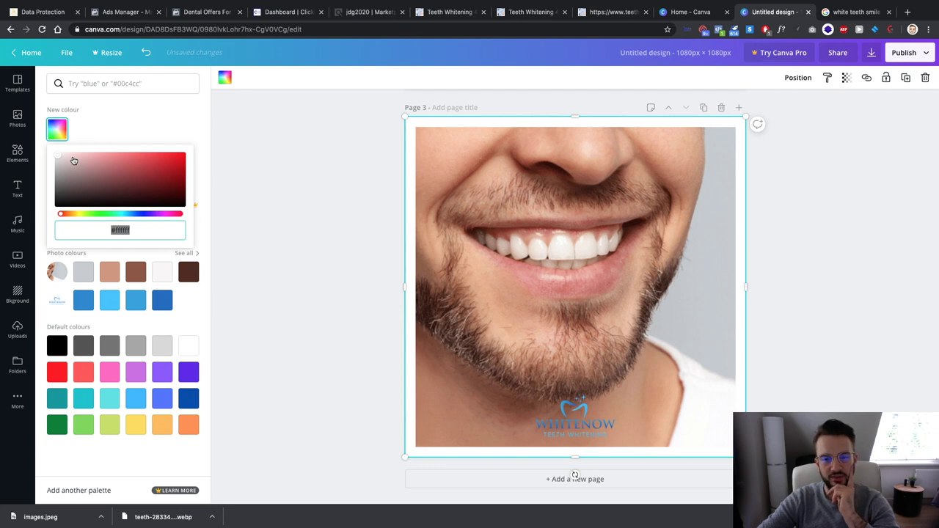
Set page 3's border frame to a custom cyan colour
left_click_drag(60, 218, 90, 214)
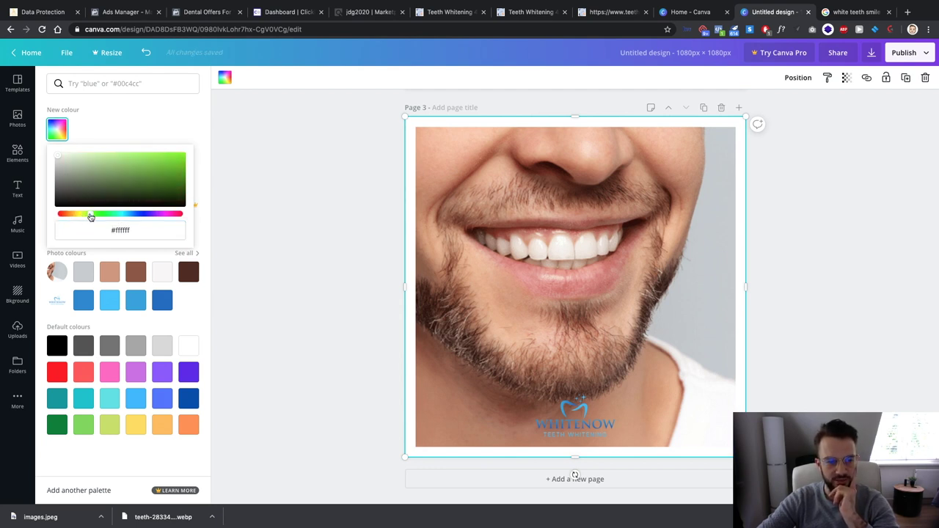
left_click_drag(132, 176, 183, 155)
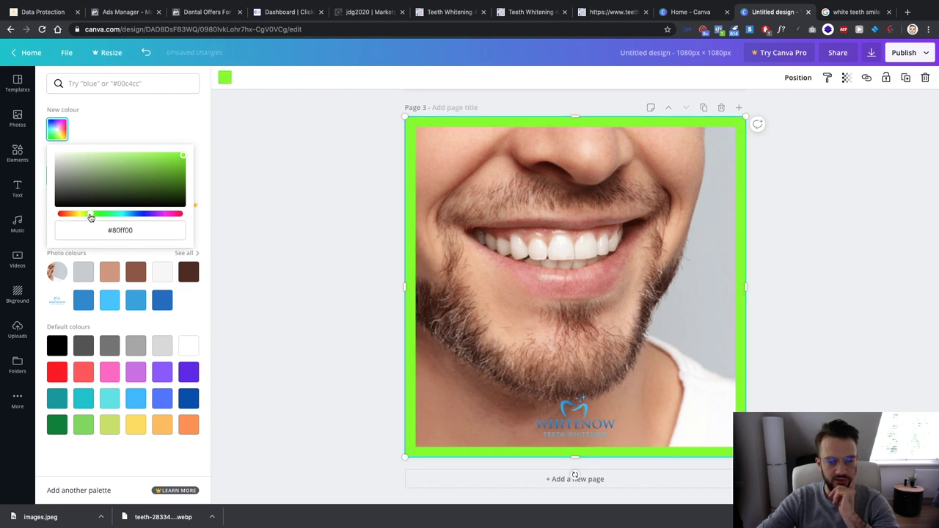
left_click_drag(90, 214, 121, 217)
left_click(287, 206)
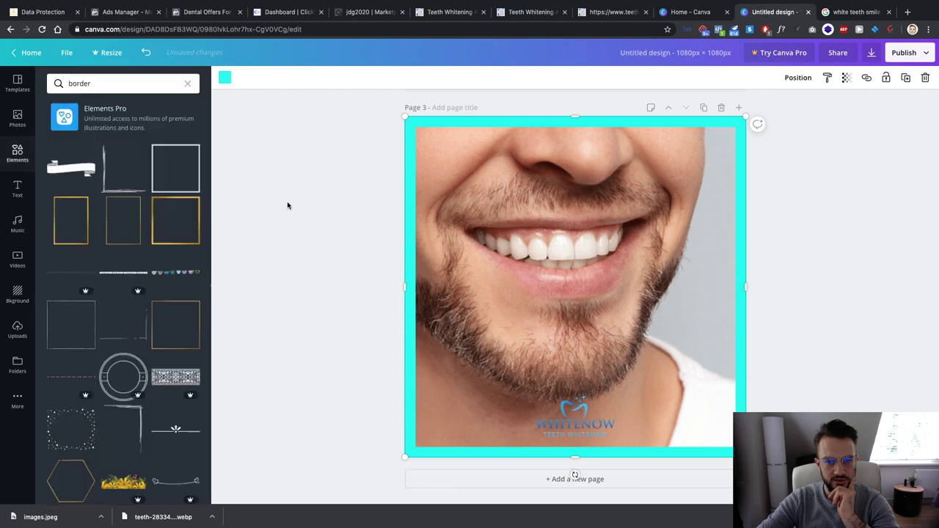
Paste the cyan border onto pages 2 and 1, then make page 1's border yellow
scroll(371, 195, "up", 6)
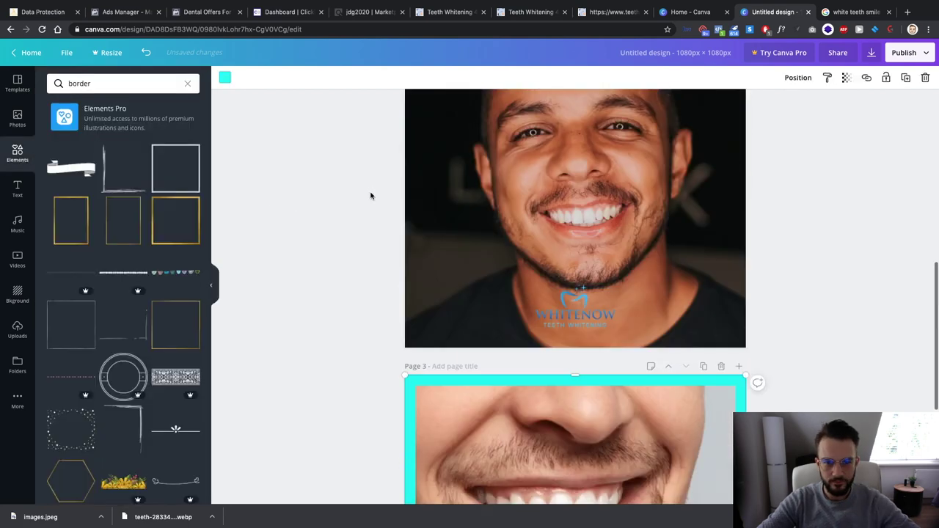
key("ctrl+v")
scroll(355, 232, "down", 4)
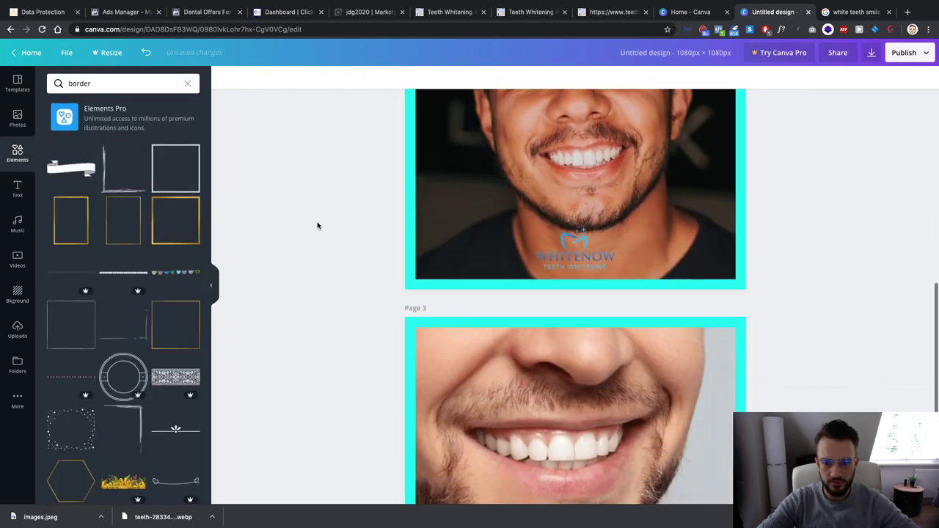
scroll(316, 225, "up", 6)
key("ctrl+v")
scroll(318, 226, "up", 1)
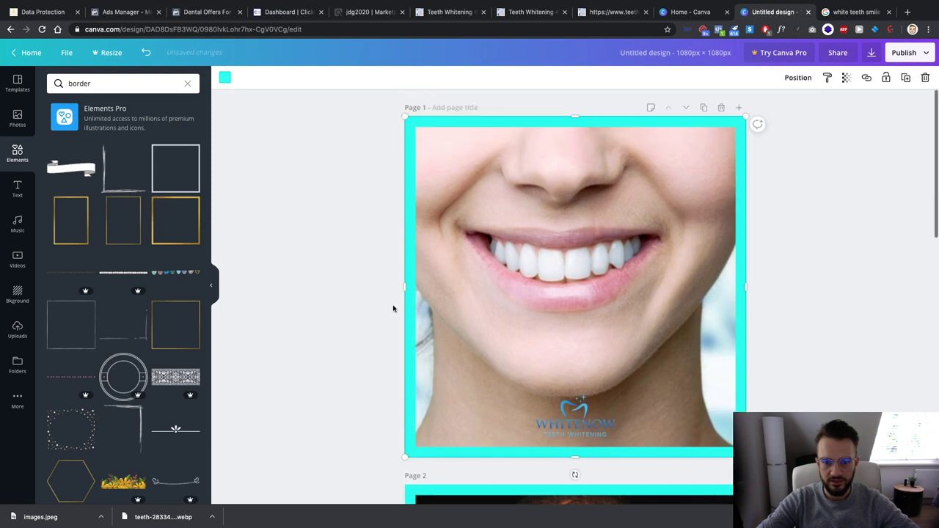
left_click(224, 78)
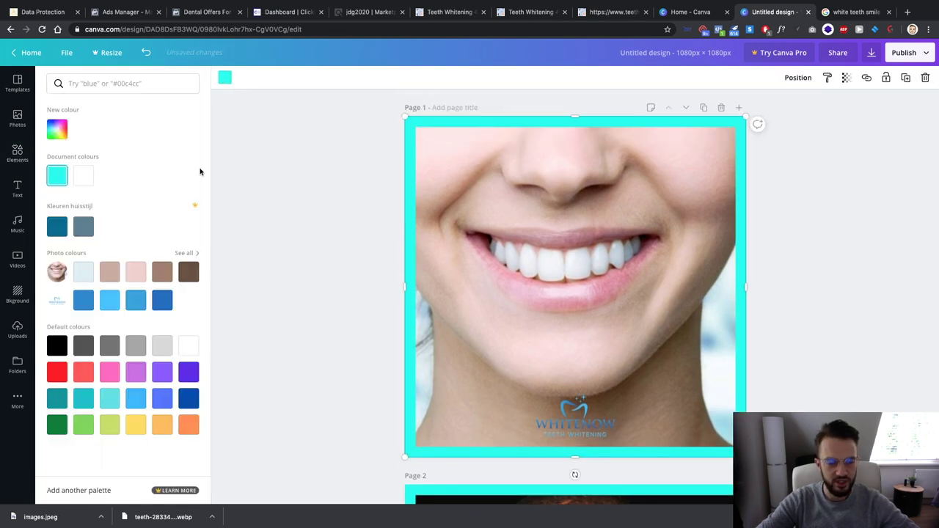
left_click(136, 427)
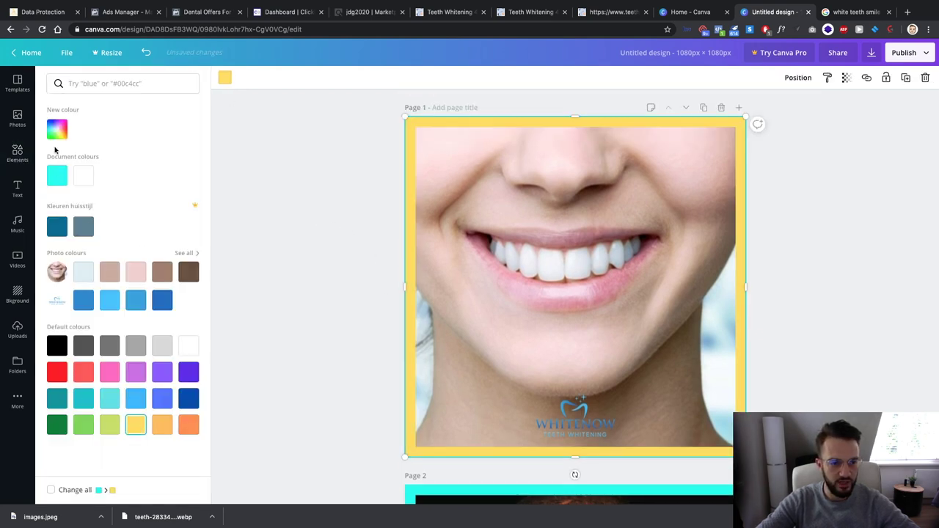
left_click(57, 129)
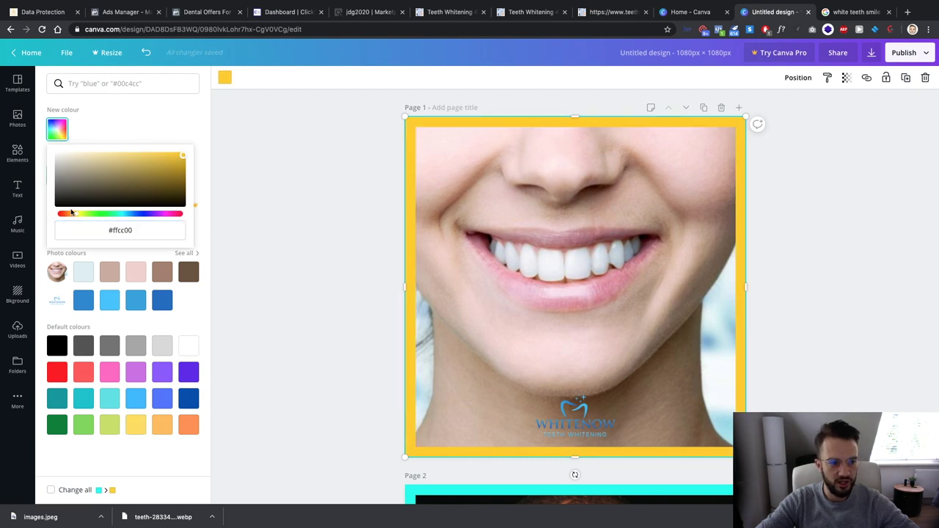
Adjust page 1's border hue to lemon yellow #f2ff00
left_click_drag(78, 216, 82, 216)
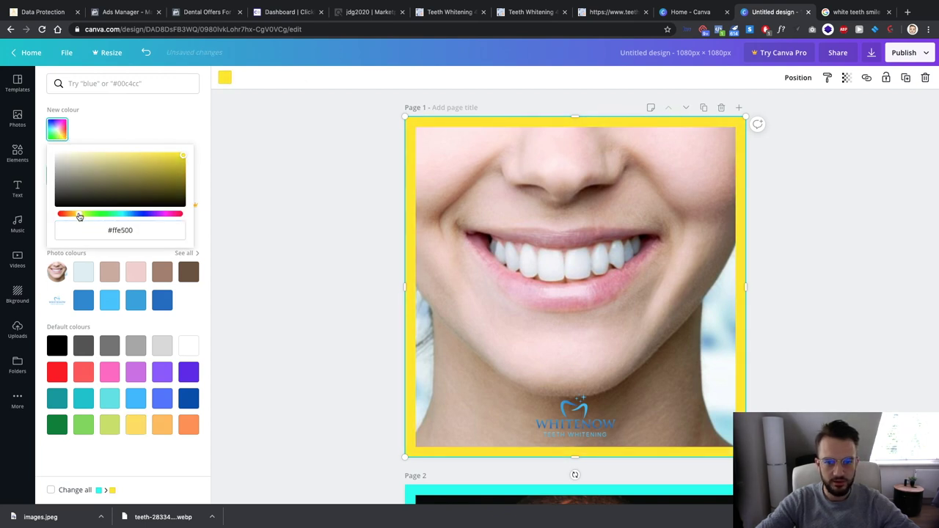
left_click(287, 224)
scroll(340, 115, "down", 10)
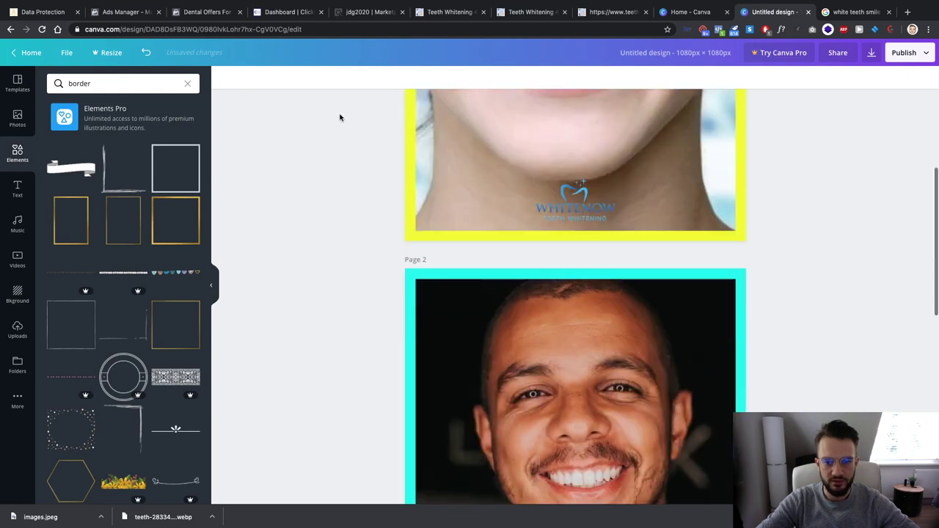
scroll(340, 115, "up", 10)
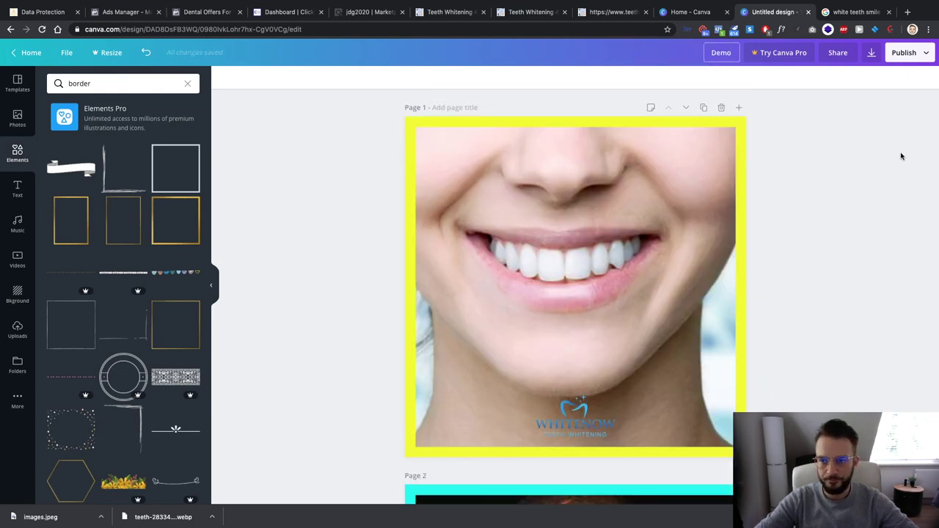
Download all three pages as PNG images in Demo.zip
left_click(919, 55)
left_click(845, 101)
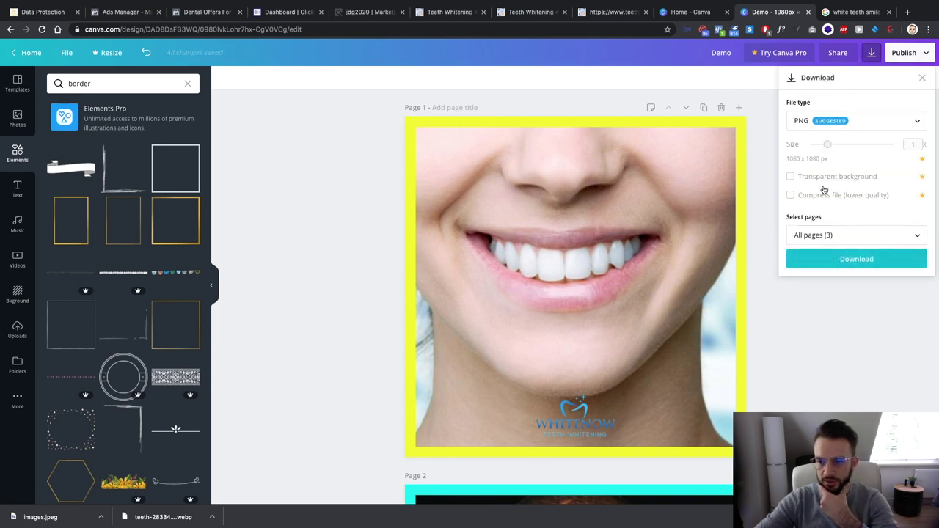
left_click(832, 253)
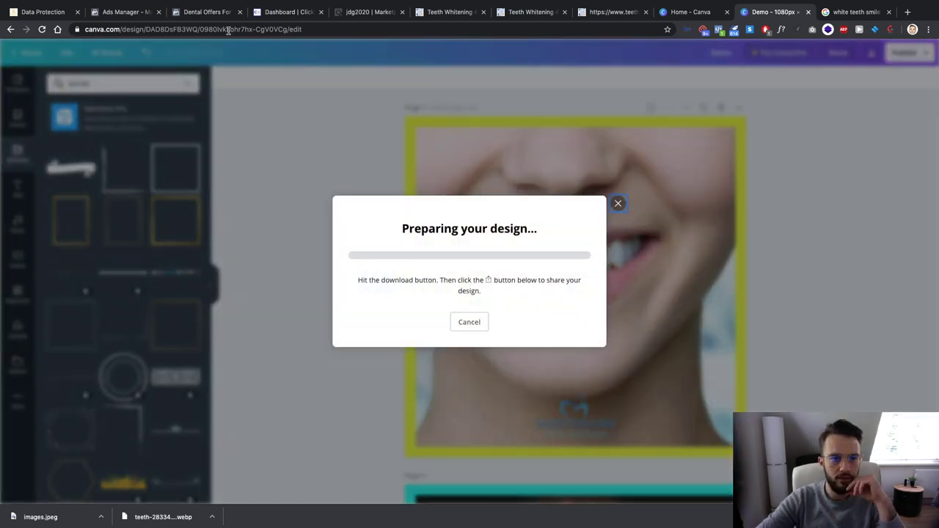
Switch through the Dental Offers and ad tabs to the affiliate link generator page
left_click(193, 13)
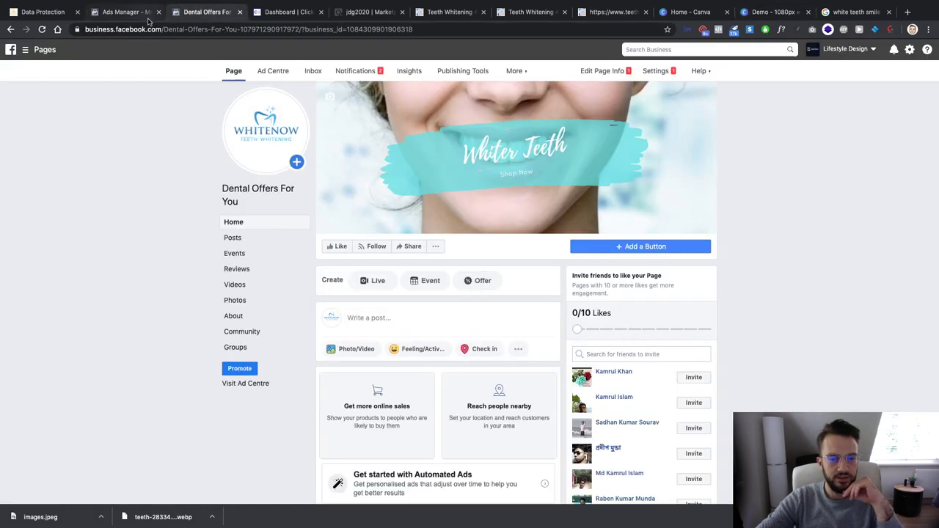
left_click(139, 14)
scroll(247, 184, "down", 5)
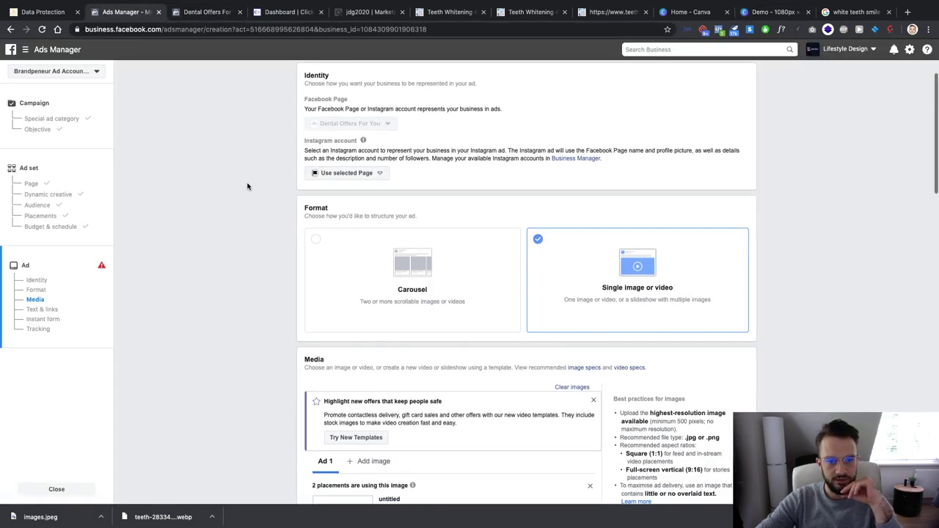
scroll(247, 186, "down", 3)
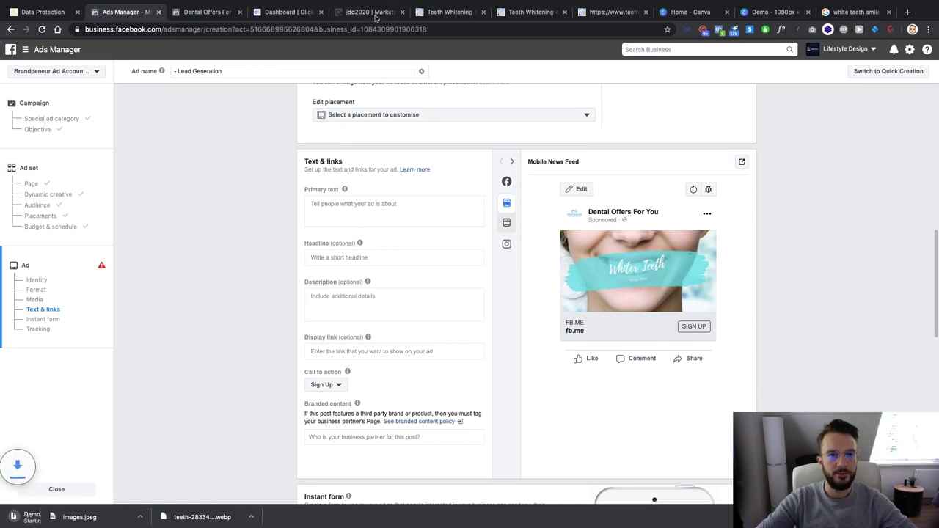
left_click(424, 15)
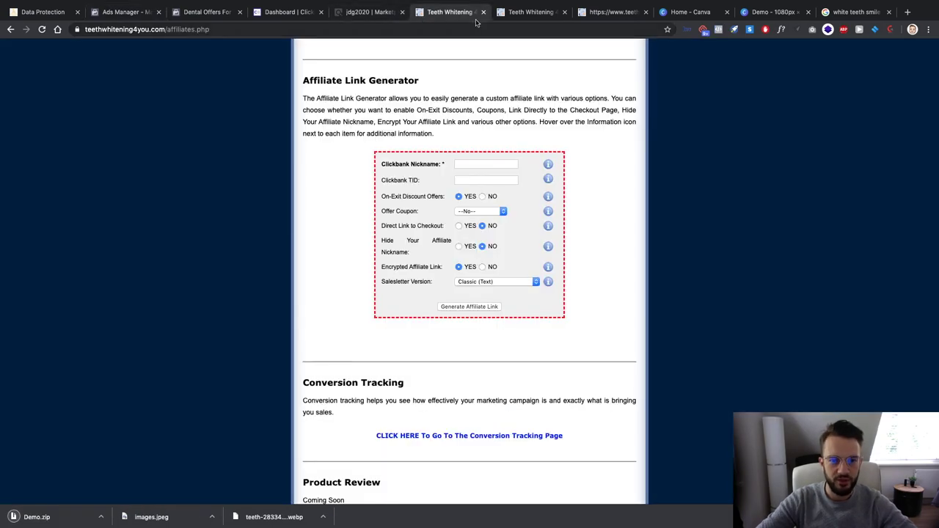
Review the email template's opening line, the sales page, and the affiliates page
left_click(602, 13)
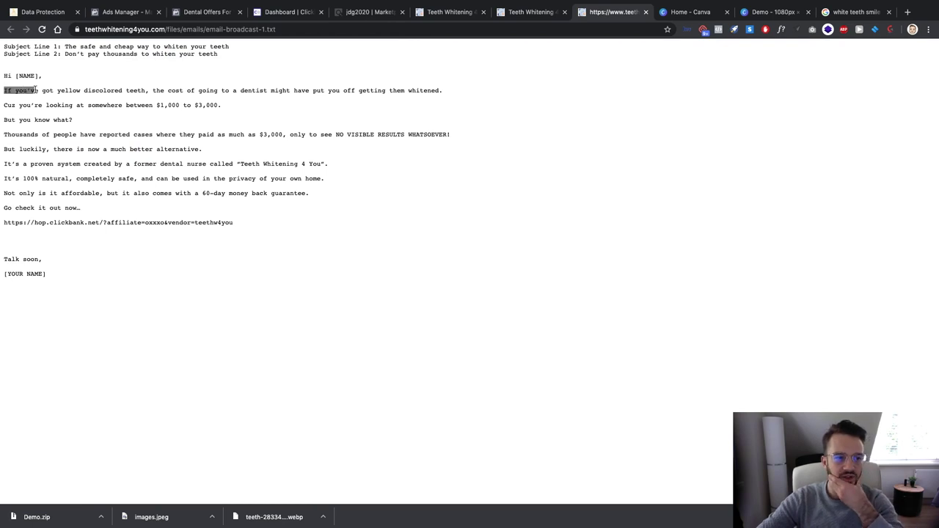
left_click_drag(35, 89, 129, 91)
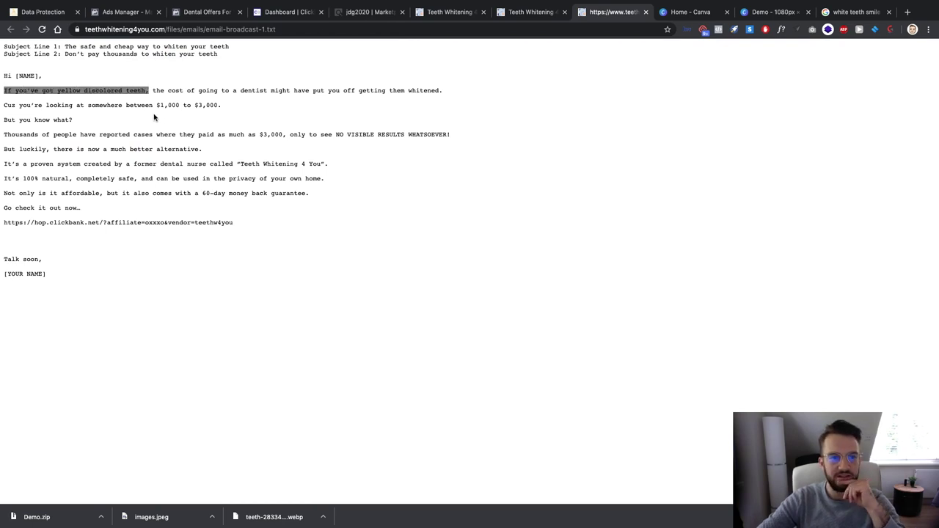
left_click(531, 18)
scroll(368, 40, "down", 10)
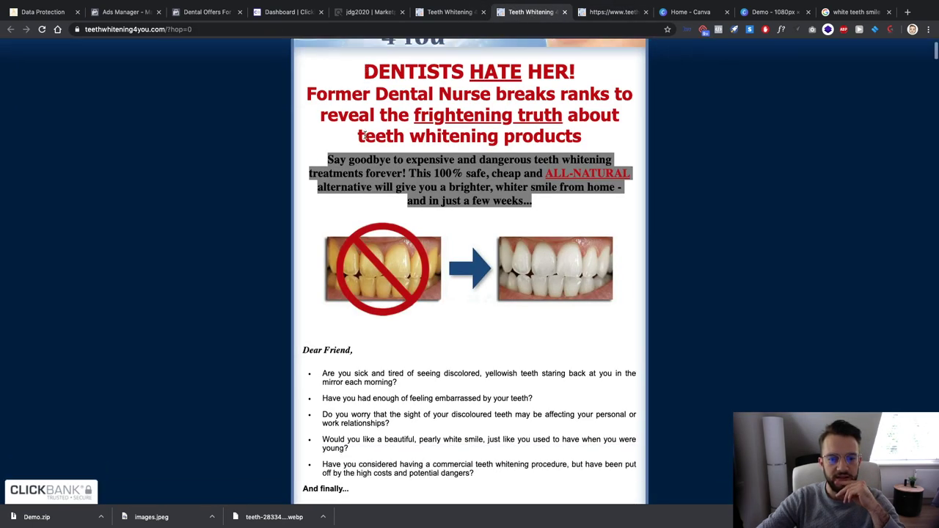
left_click(445, 12)
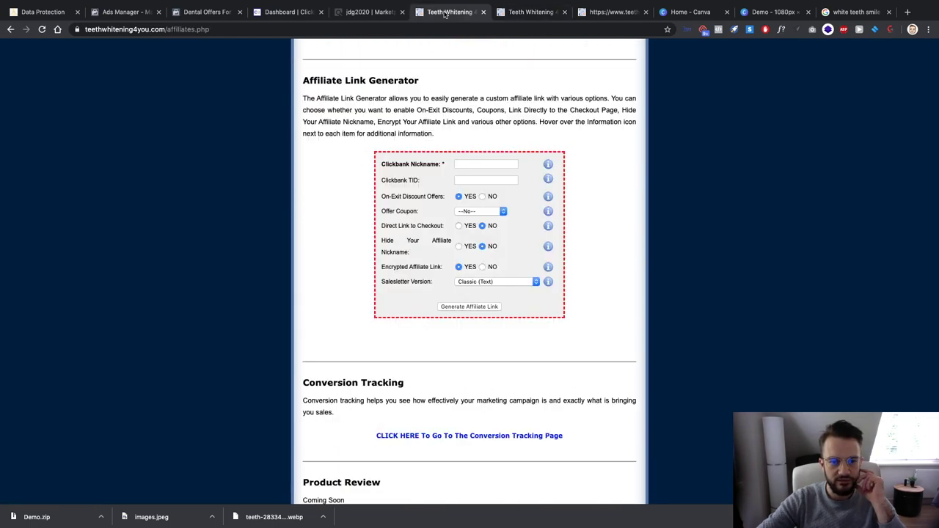
scroll(356, 183, "down", 20)
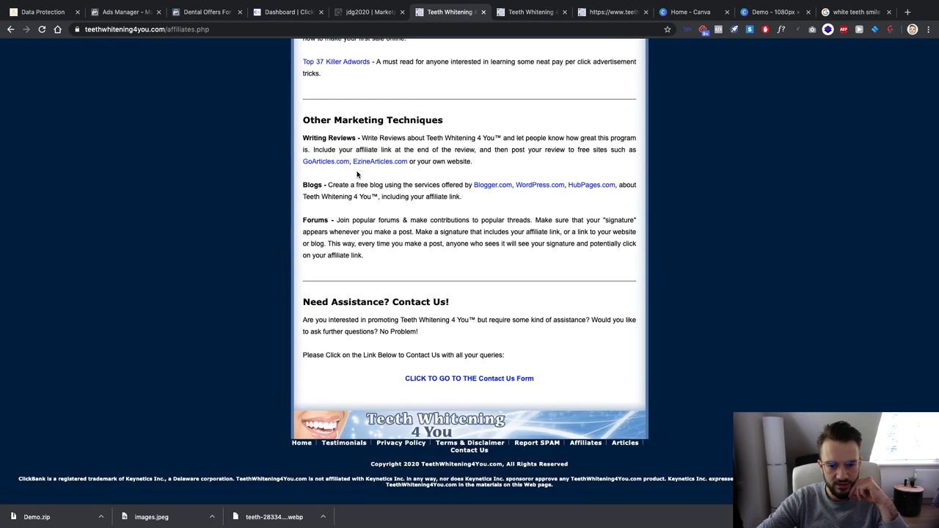
scroll(355, 179, "up", 5)
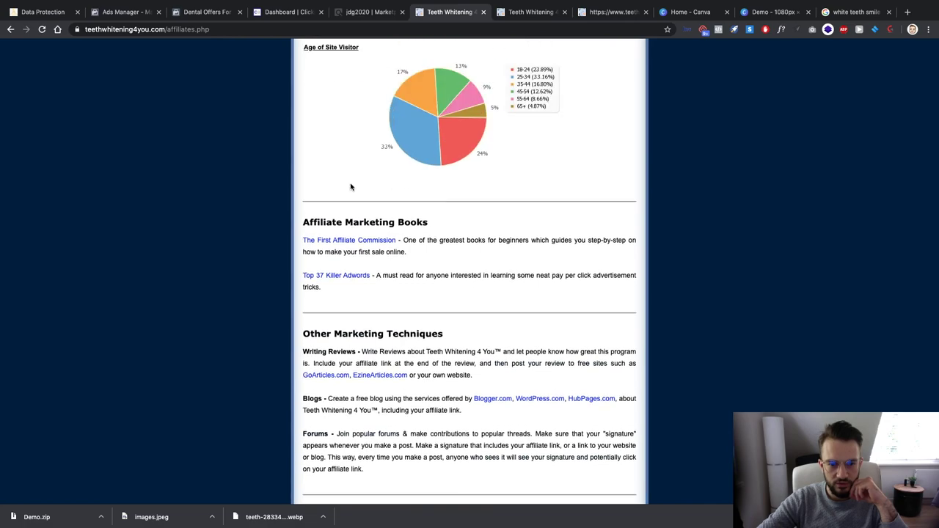
scroll(351, 187, "up", 15)
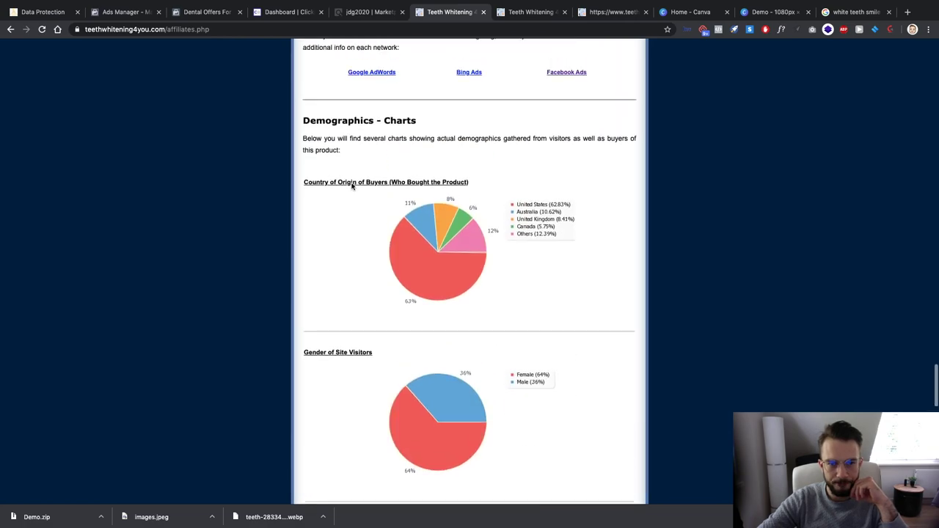
scroll(351, 185, "down", 6)
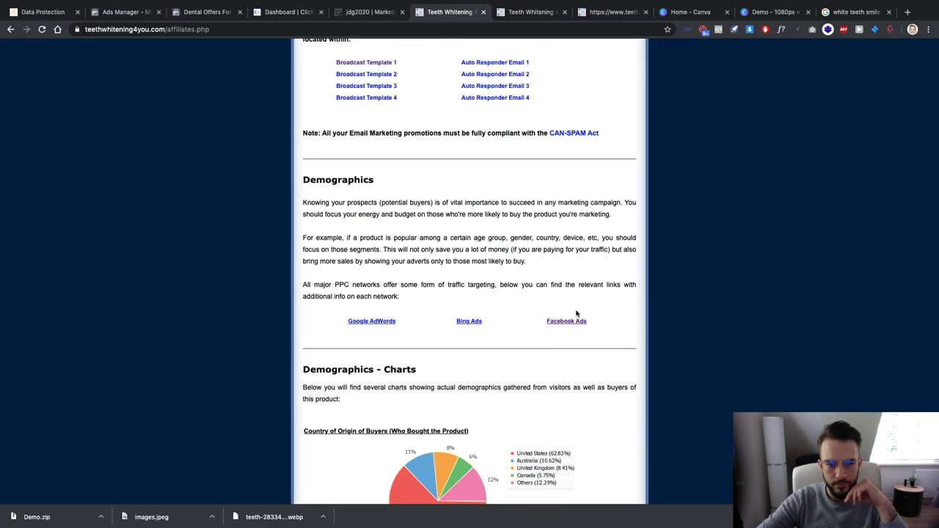
Open the Facebook Ads link in a new tab, view it, then close it
right_click(567, 321)
left_click(580, 324)
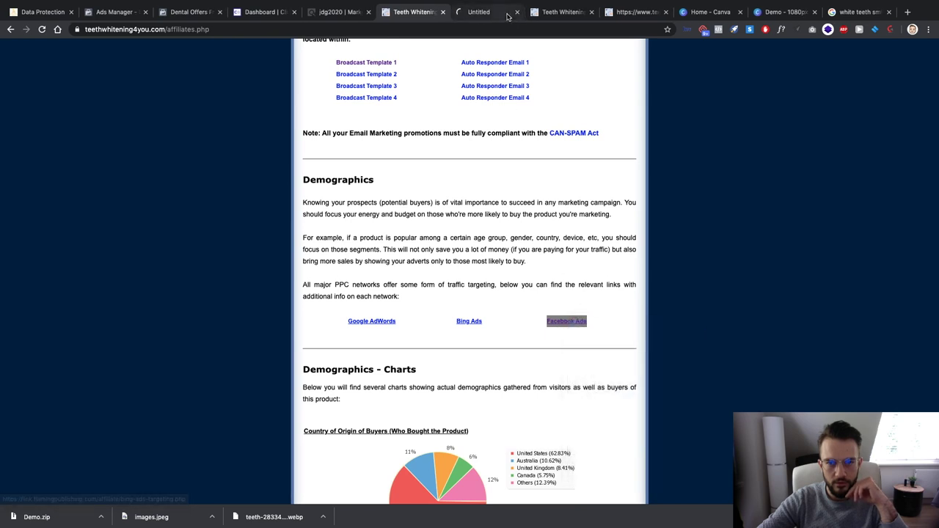
left_click(506, 16)
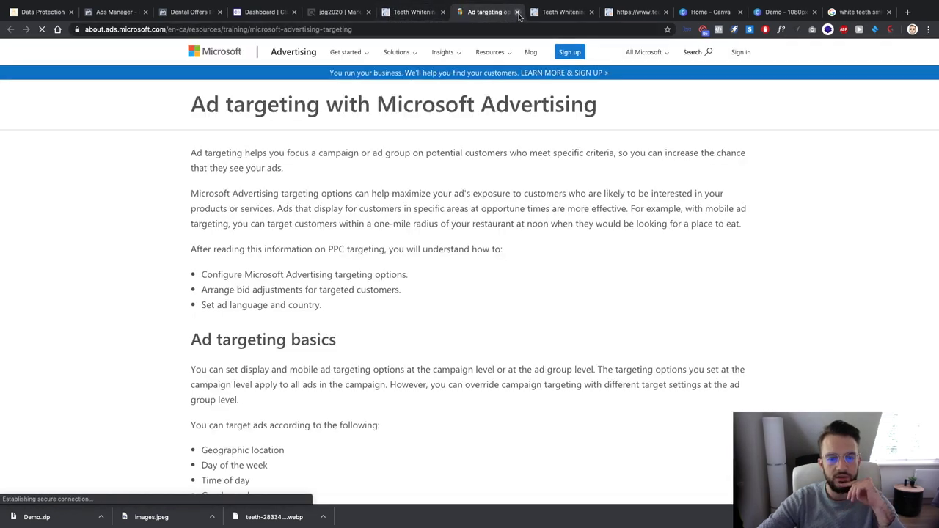
left_click(518, 12)
Open the Banners page link from the affiliates page in a new tab
scroll(445, 236, "up", 5)
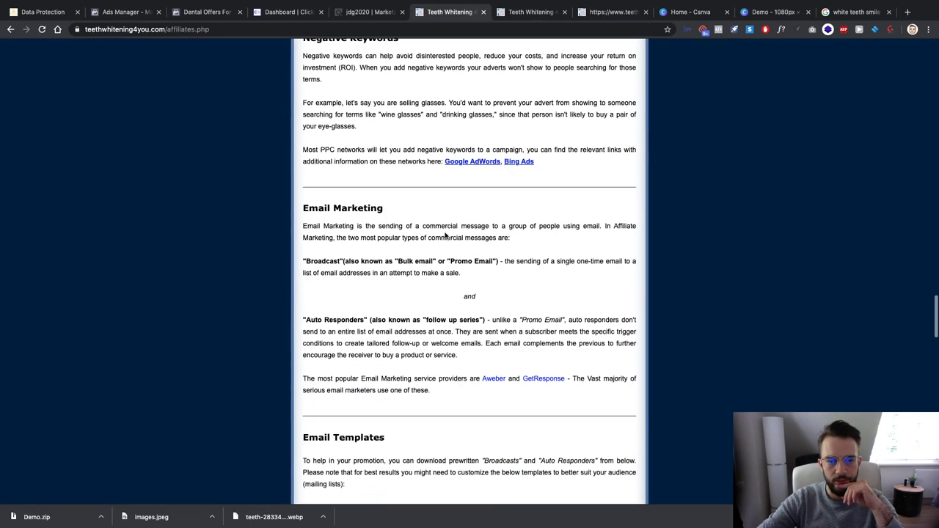
scroll(446, 235, "up", 4)
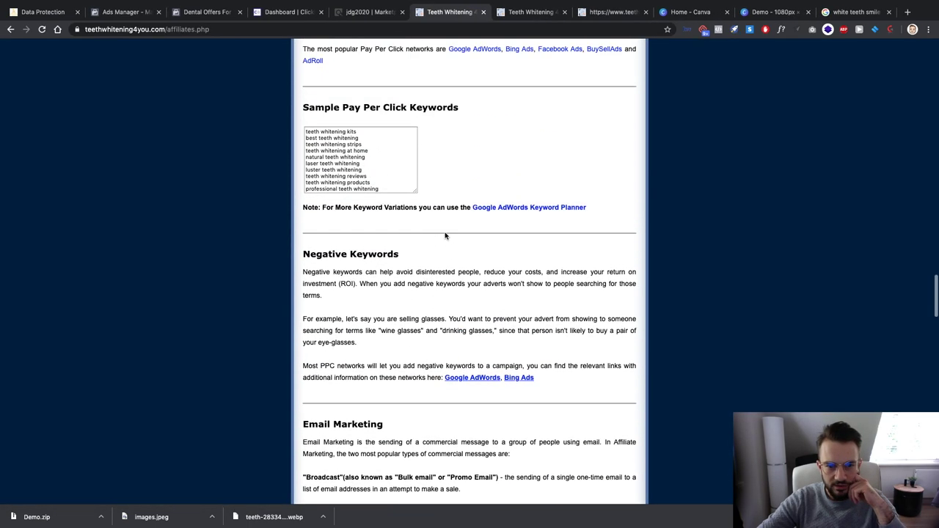
scroll(444, 236, "up", 7)
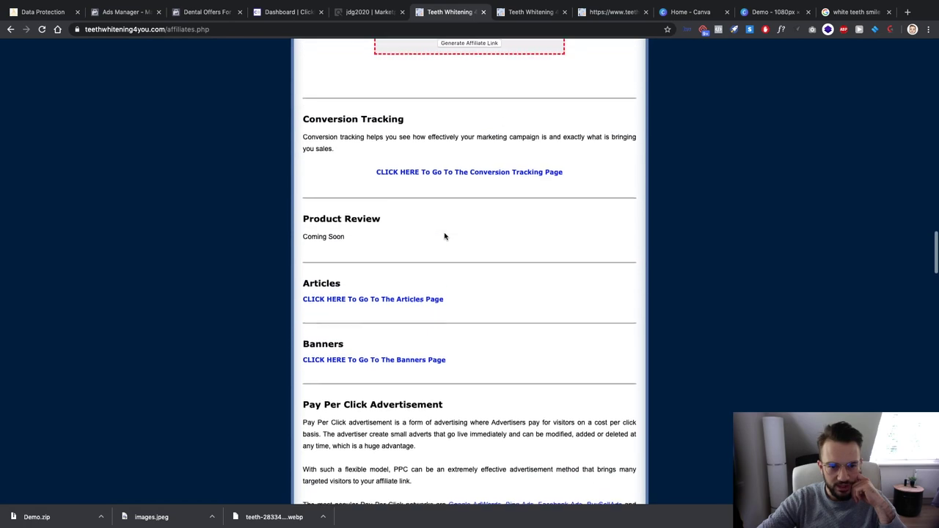
scroll(445, 236, "up", 2)
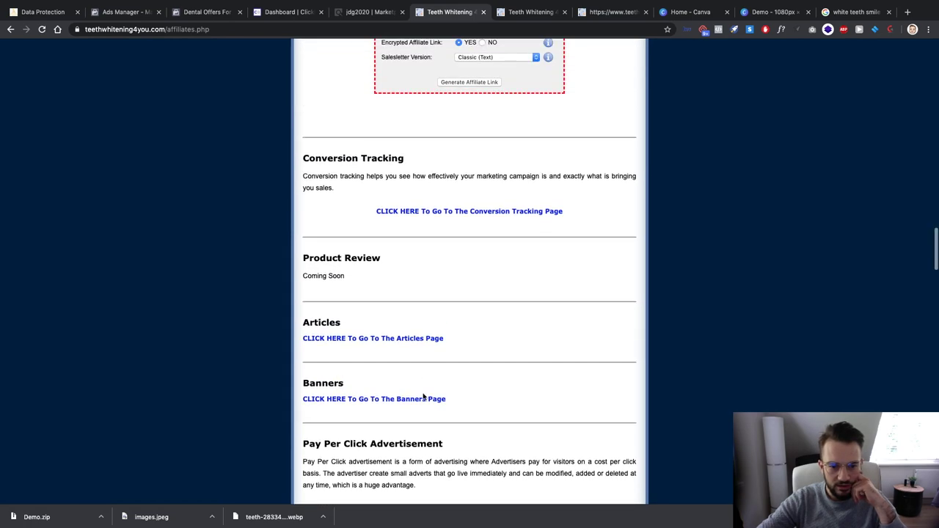
right_click(432, 400)
left_click(455, 371)
scroll(451, 375, "up", 5)
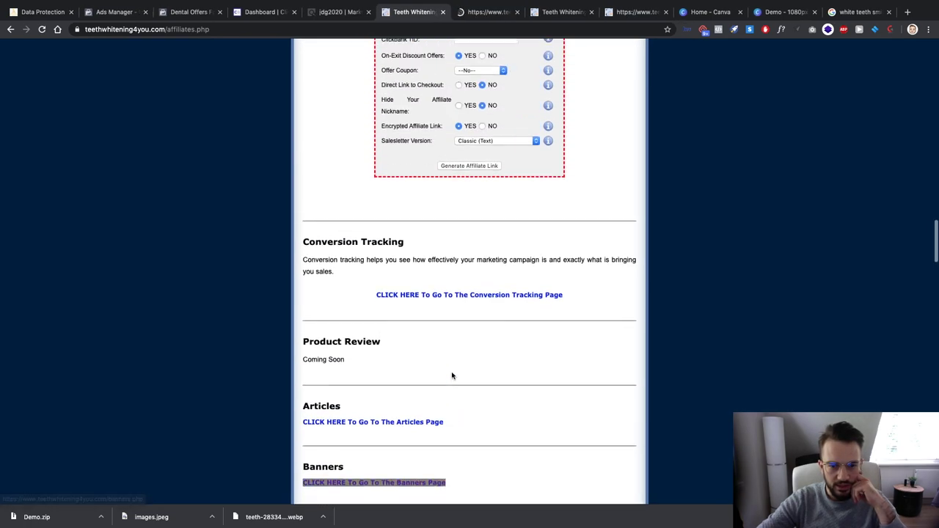
scroll(451, 375, "up", 10)
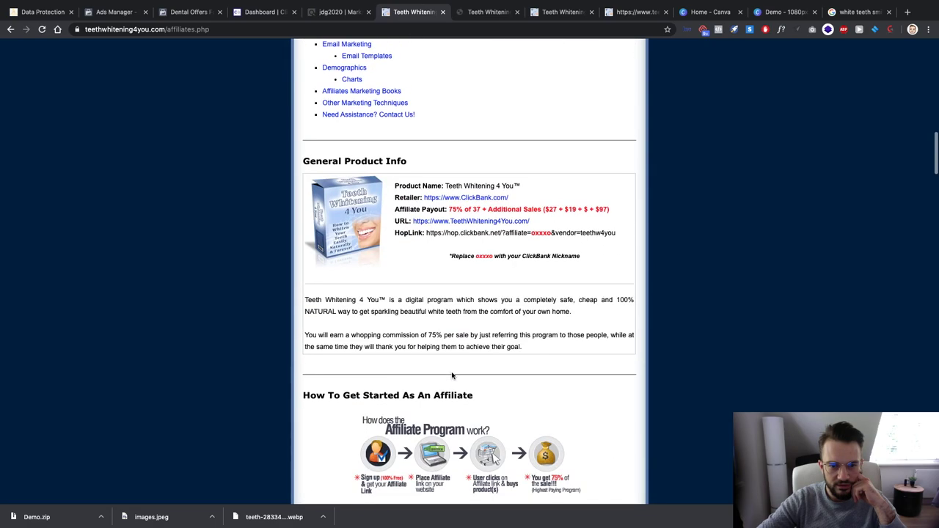
scroll(452, 375, "up", 10)
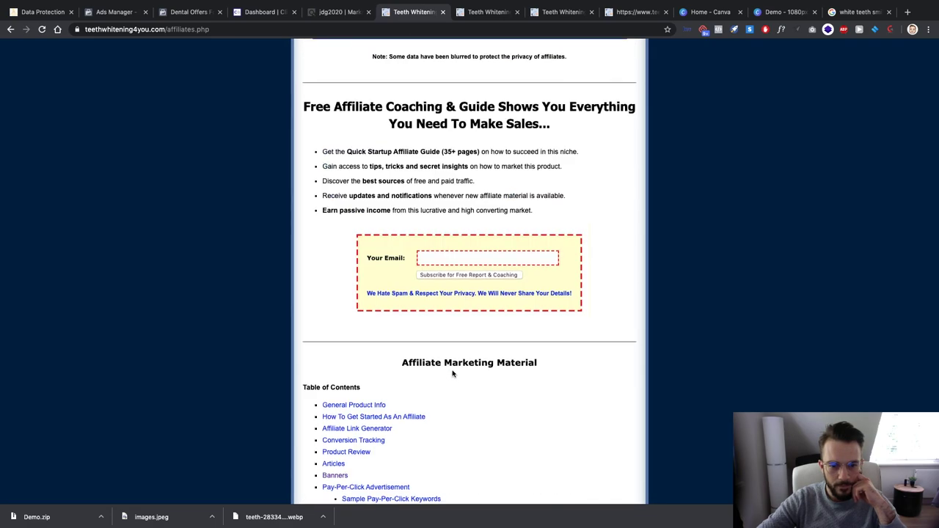
Look over the Banners page, product sales page and email-broadcast-1.txt template tabs
left_click(486, 12)
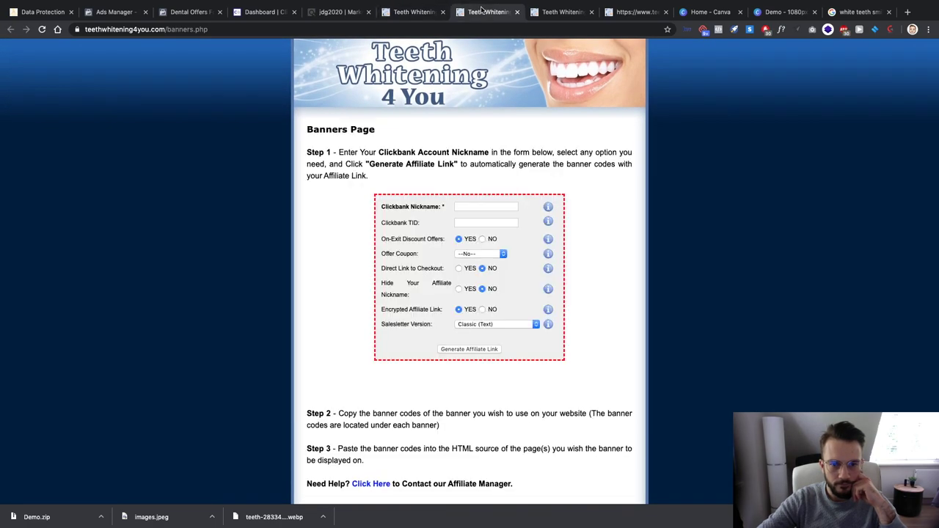
left_click(561, 13)
left_click(622, 12)
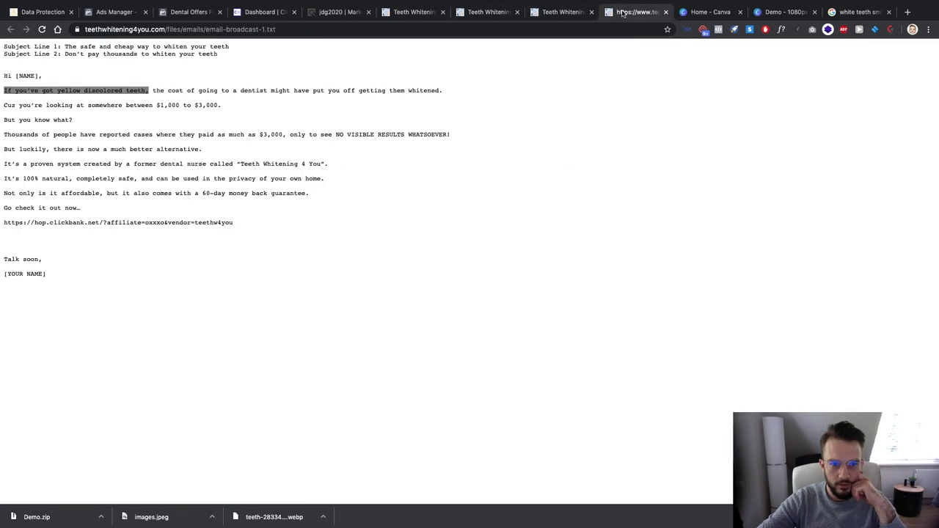
left_click(558, 13)
scroll(393, 166, "up", 4)
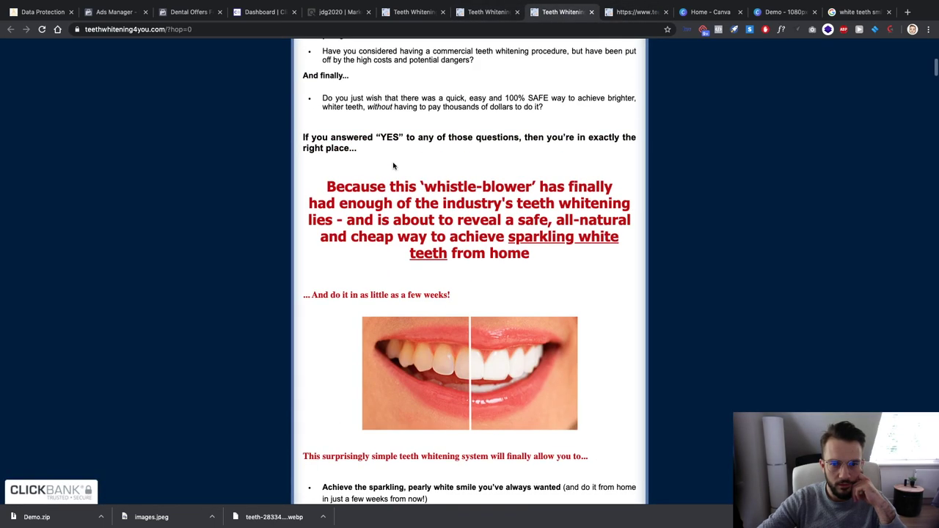
scroll(393, 166, "down", 6)
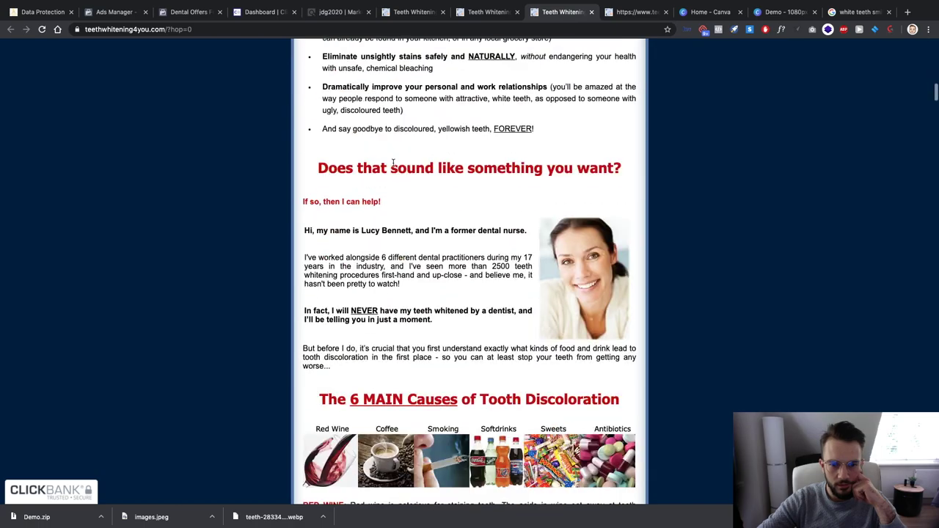
scroll(393, 166, "down", 3)
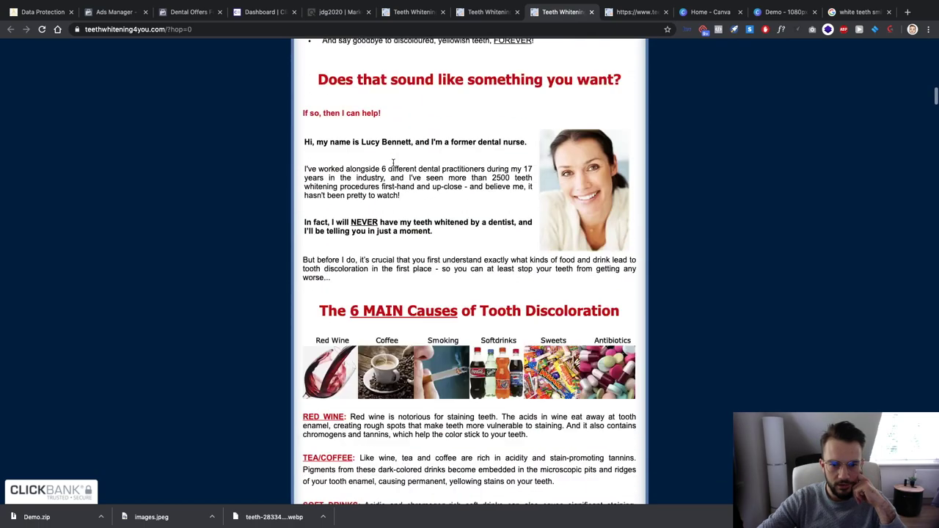
scroll(393, 166, "down", 11)
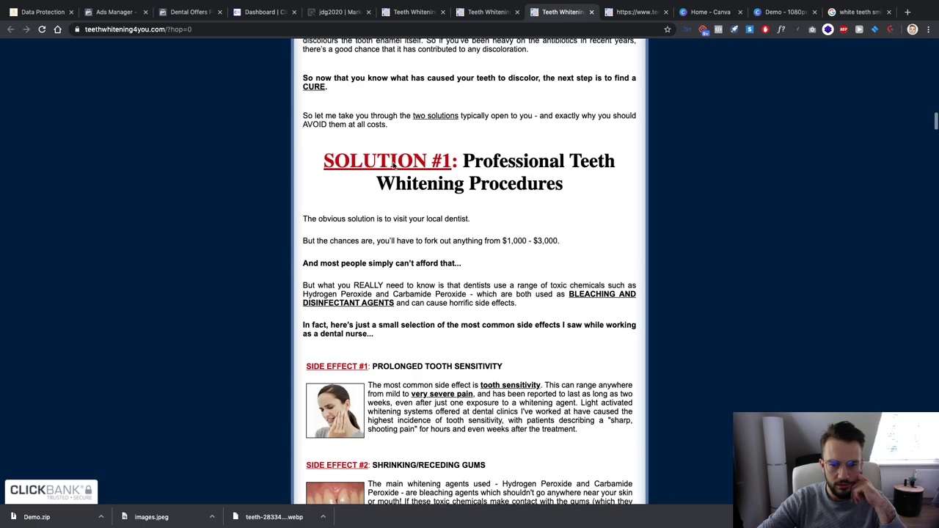
scroll(394, 164, "down", 17)
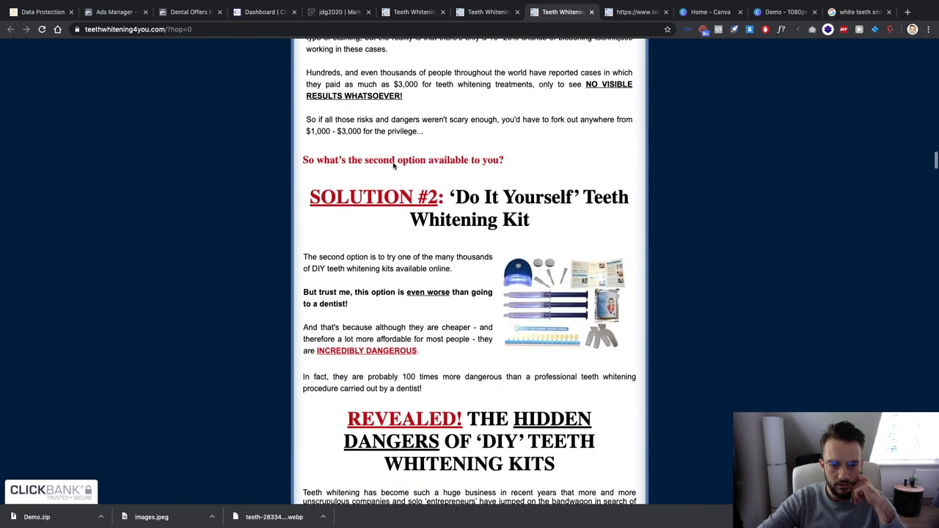
scroll(393, 166, "down", 11)
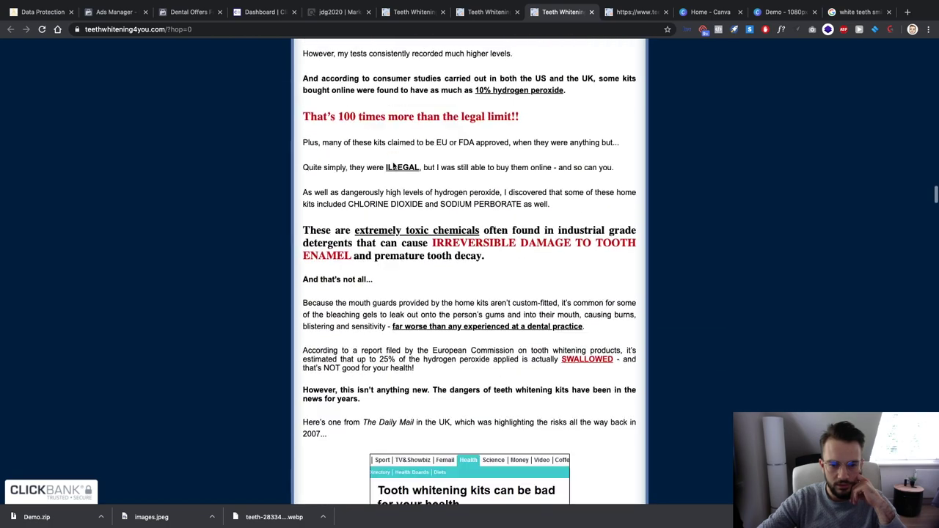
scroll(393, 166, "down", 14)
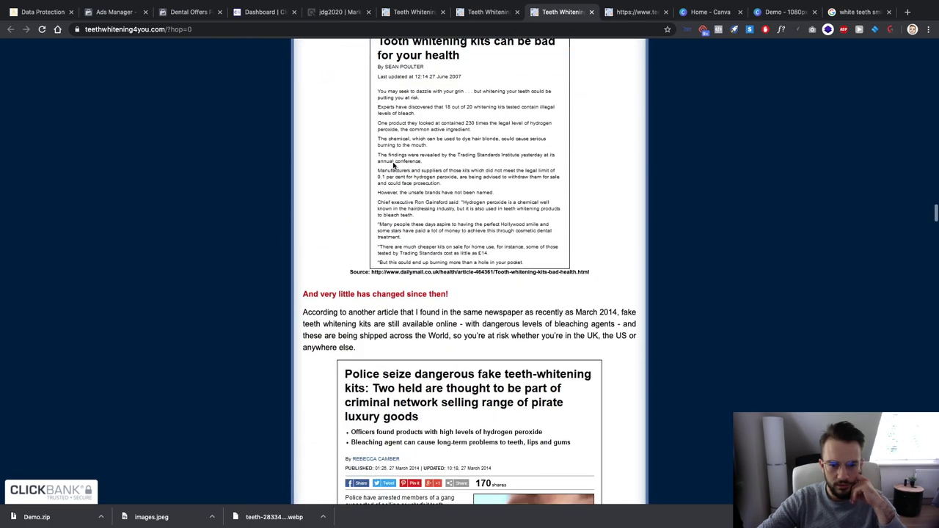
scroll(394, 166, "down", 17)
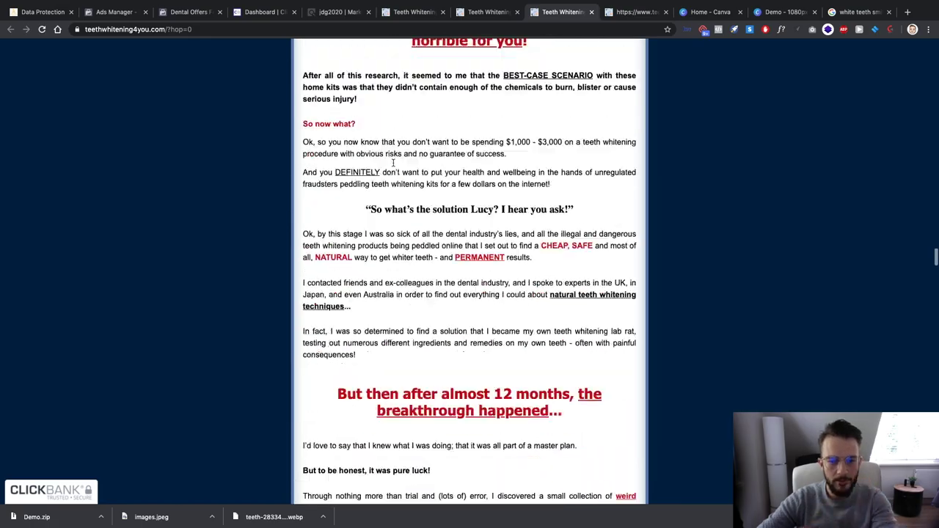
scroll(394, 163, "down", 14)
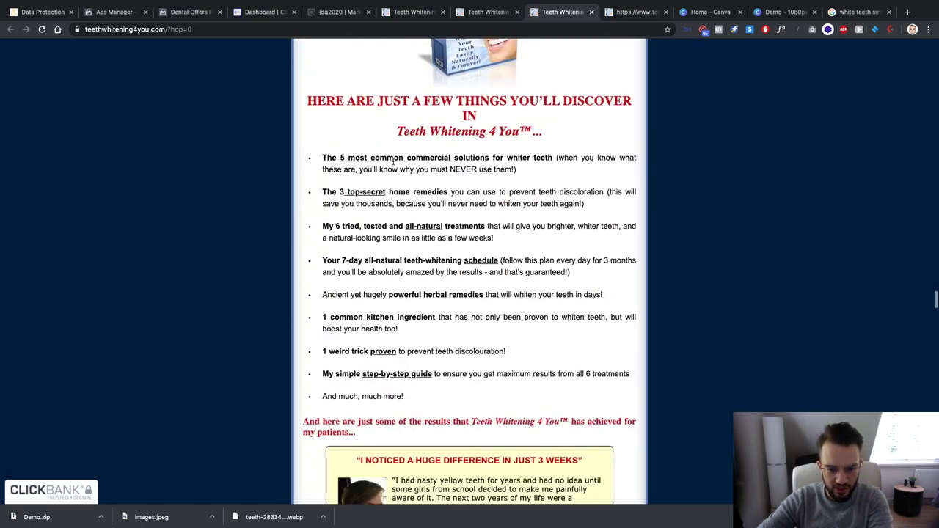
scroll(393, 164, "down", 6)
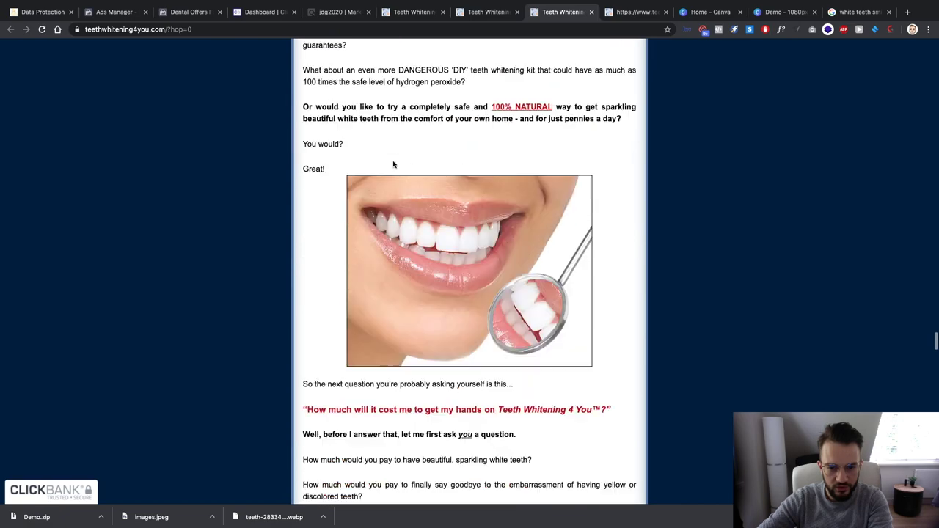
scroll(393, 165, "up", 5)
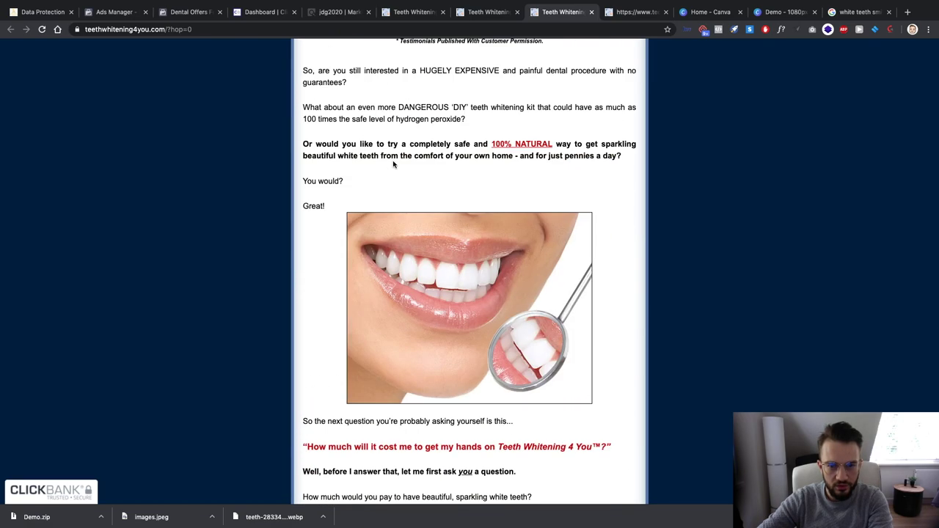
scroll(394, 165, "up", 1)
scroll(393, 164, "down", 8)
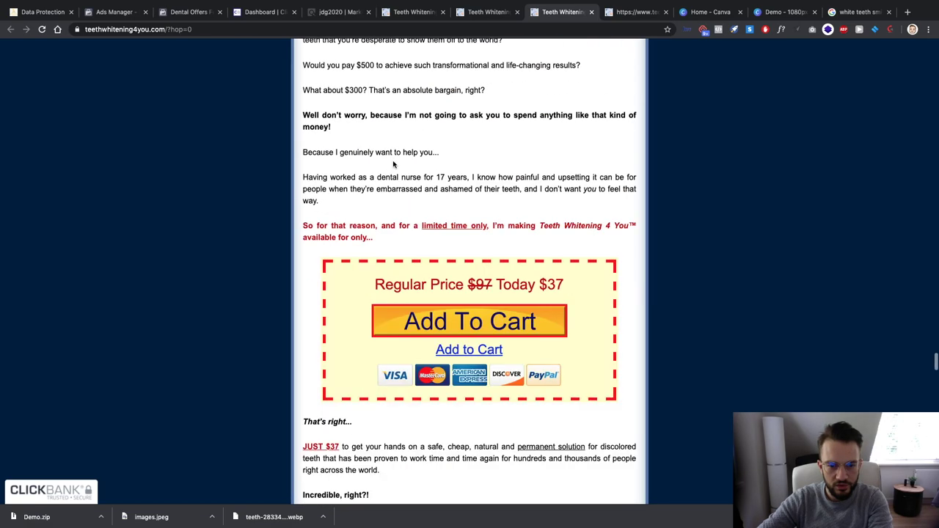
scroll(393, 164, "down", 4)
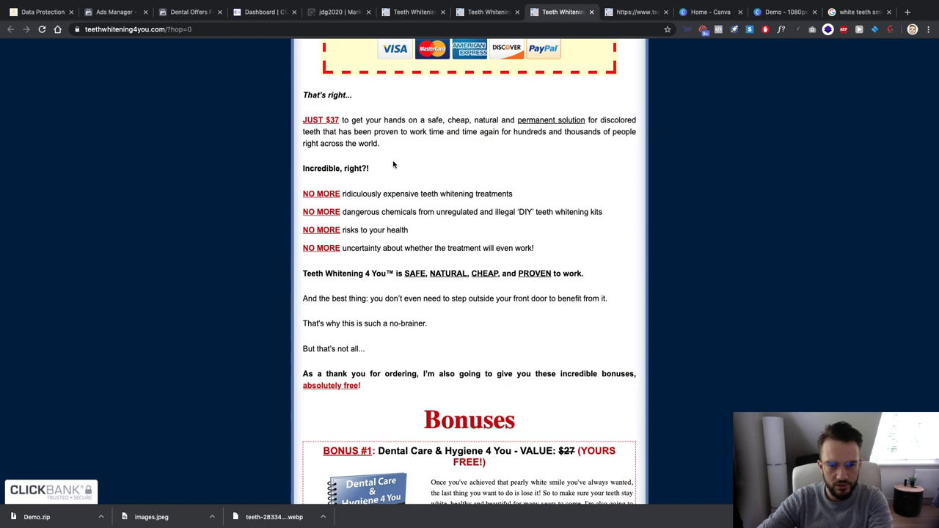
scroll(394, 164, "up", 15)
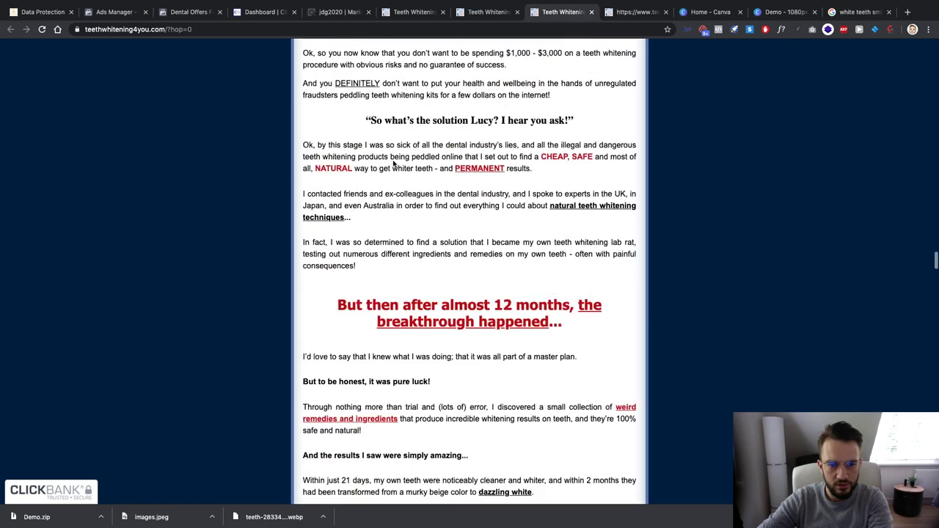
scroll(393, 163, "up", 13)
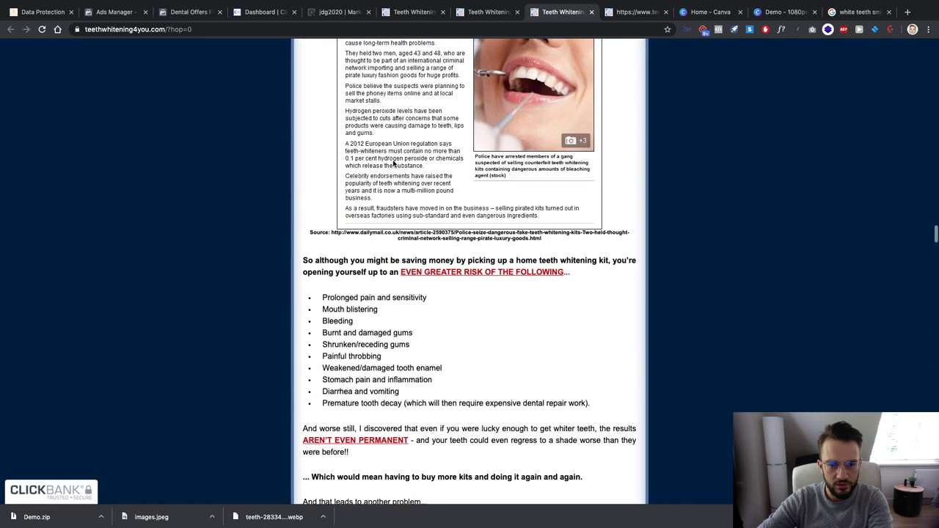
scroll(393, 165, "up", 1)
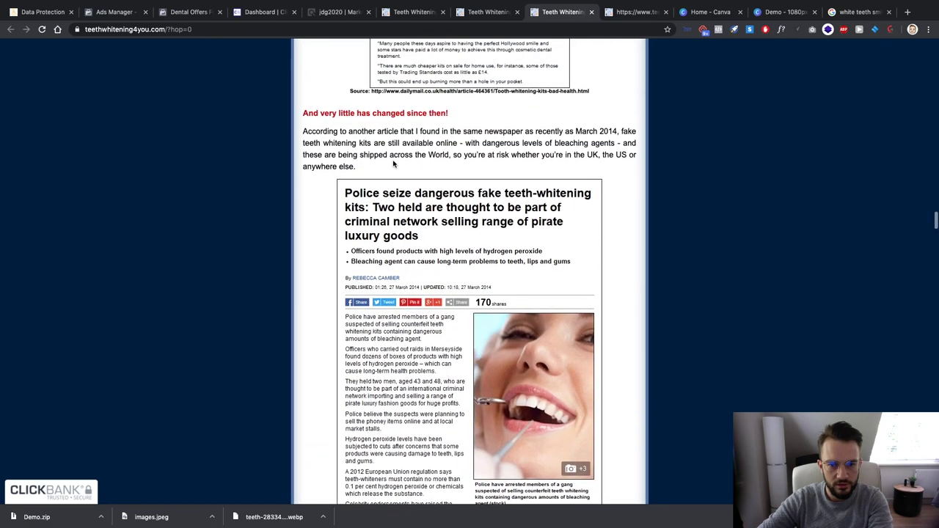
scroll(393, 164, "up", 10)
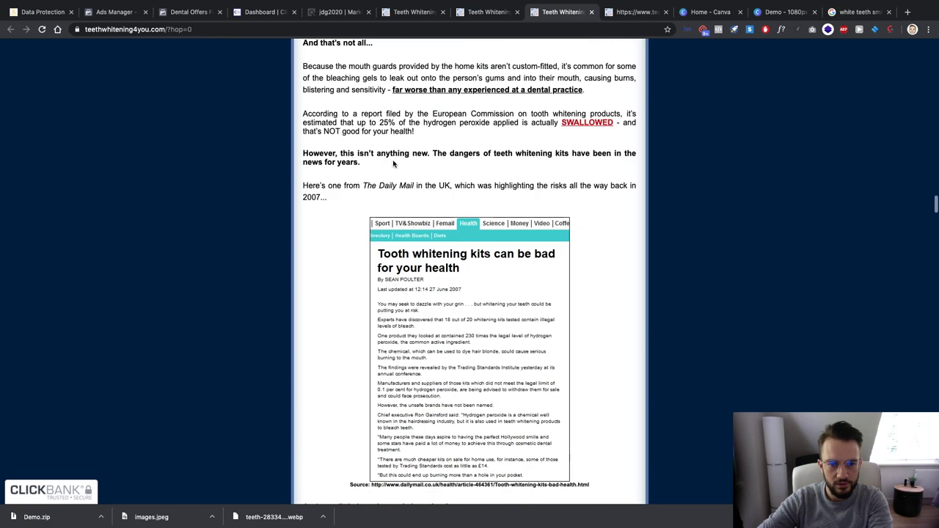
scroll(393, 165, "up", 3)
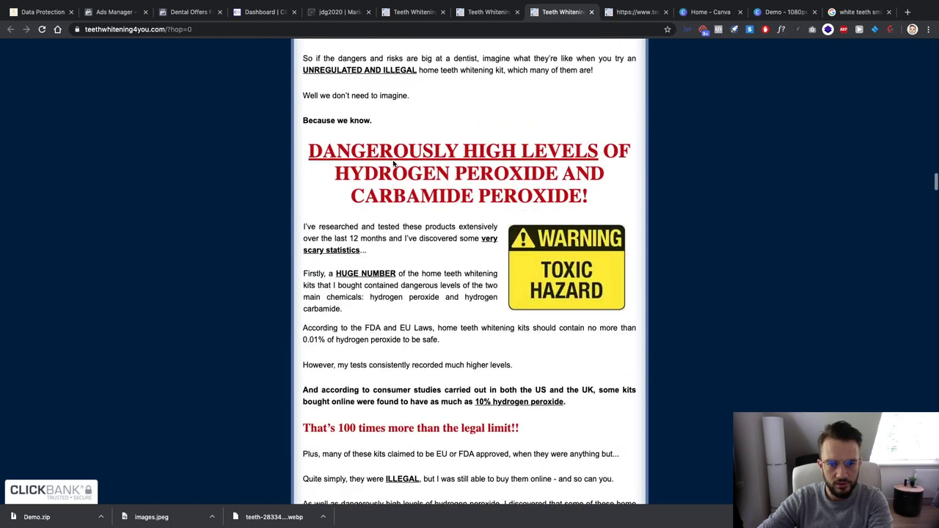
scroll(394, 160, "up", 3)
scroll(393, 160, "down", 15)
scroll(393, 160, "up", 2)
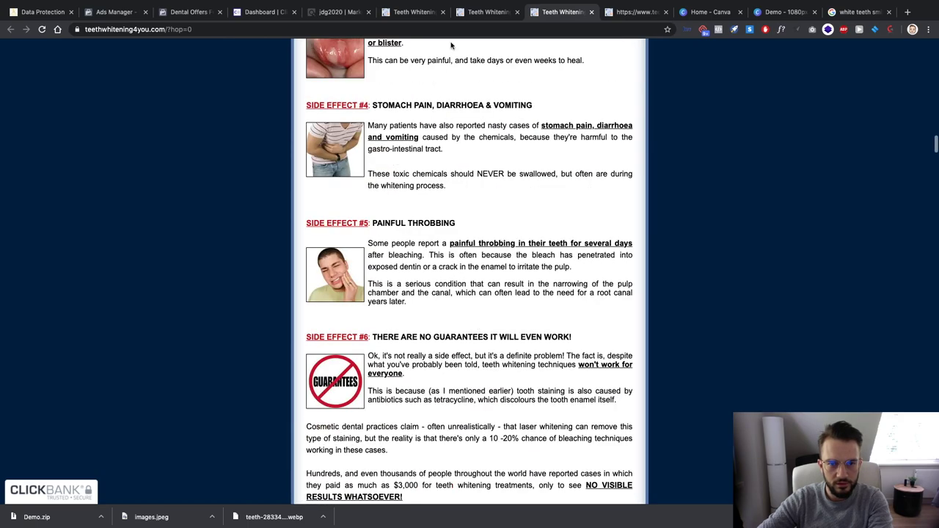
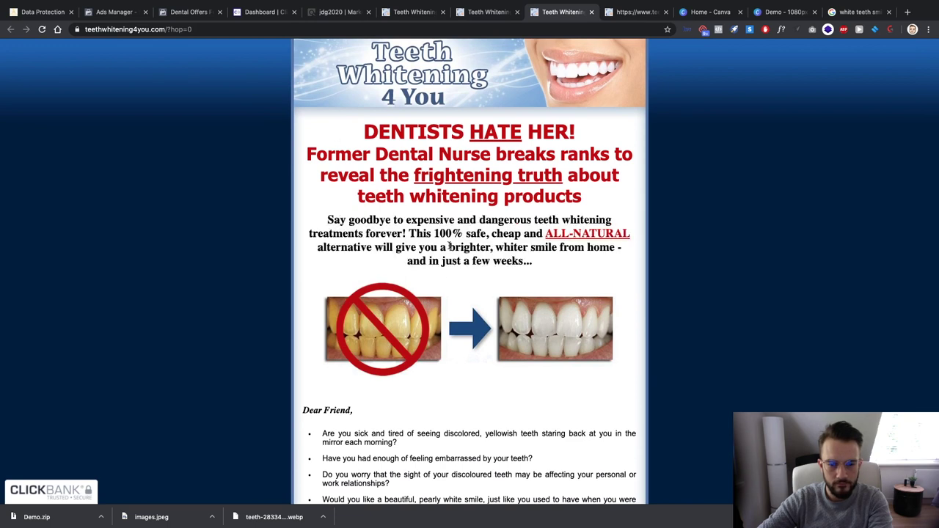
Select the 'brighter, whiter smile' line on the teeth-whitening sales page
left_click_drag(450, 247, 523, 261)
key("ctrl+c")
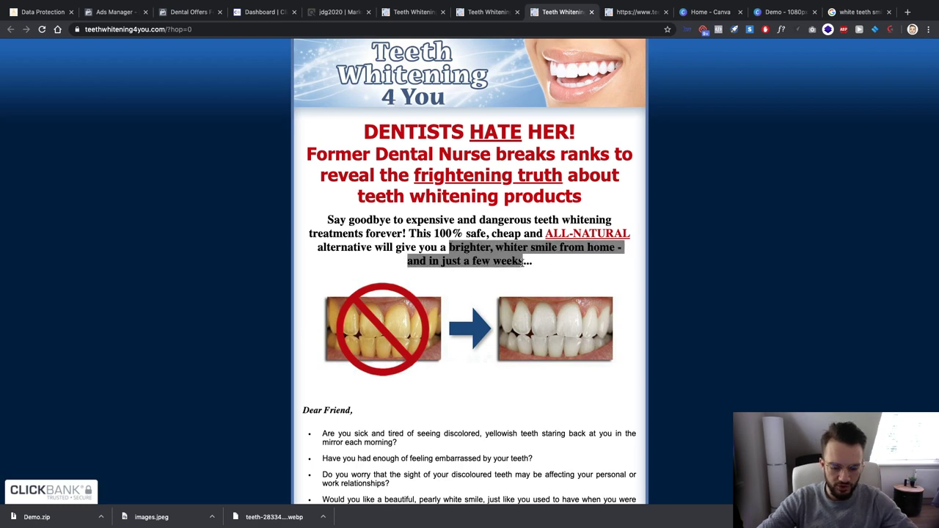
scroll(436, 330, "down", 3)
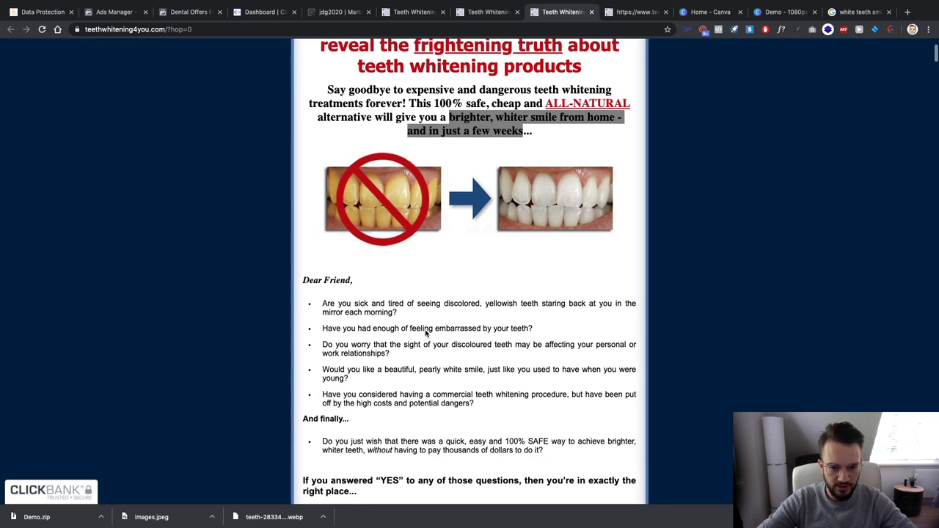
scroll(337, 328, "down", 1)
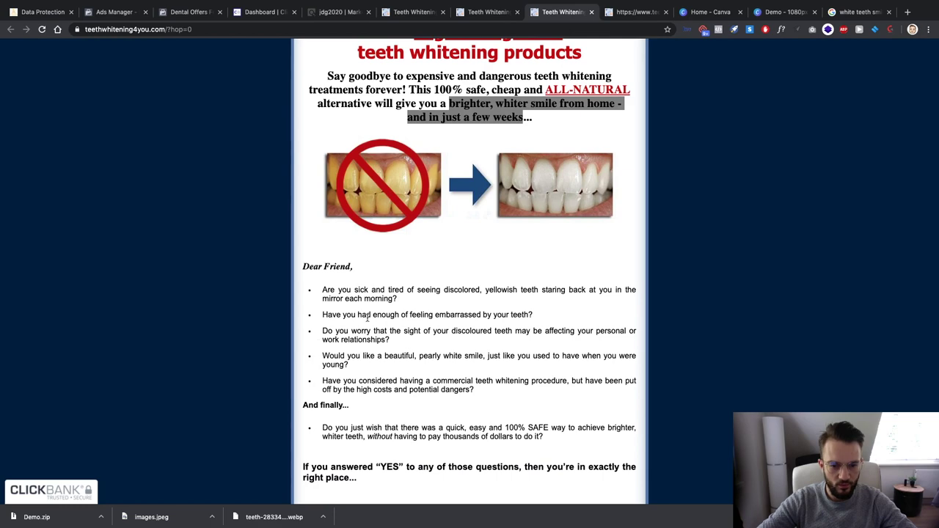
Go through the ClickBank and Dental Offers tabs back to the Ads Manager ad draft
left_click(326, 13)
left_click(277, 13)
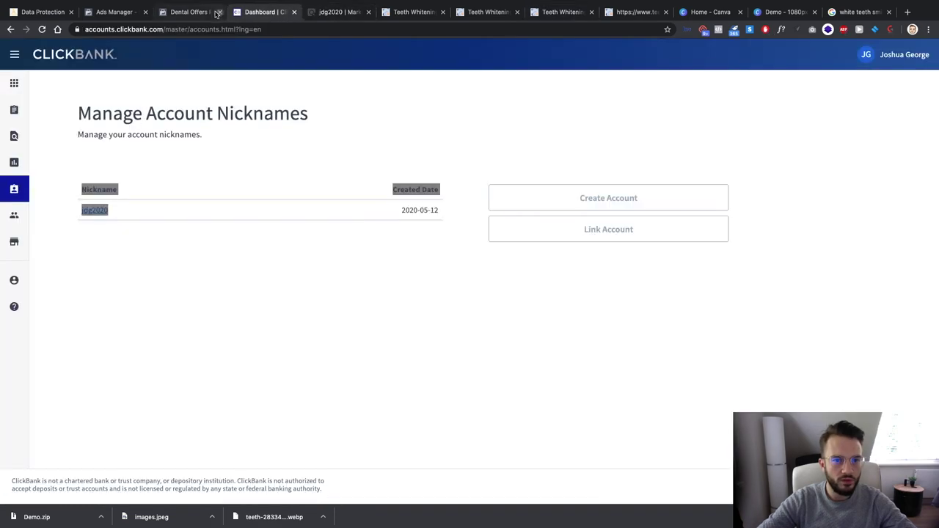
left_click(207, 14)
left_click(131, 12)
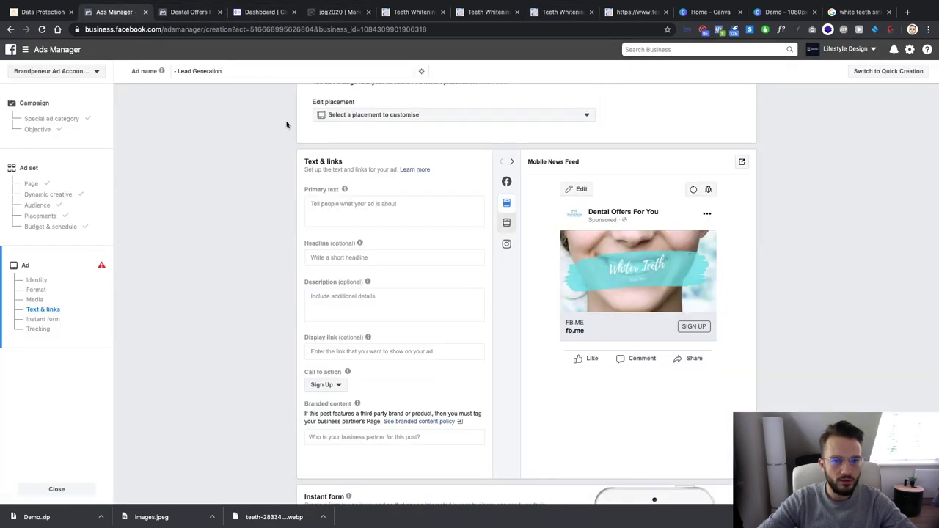
Paste the copied sales line into the ad's primary text
left_click(330, 204)
key("ctrl+v")
key("ctrl+a")
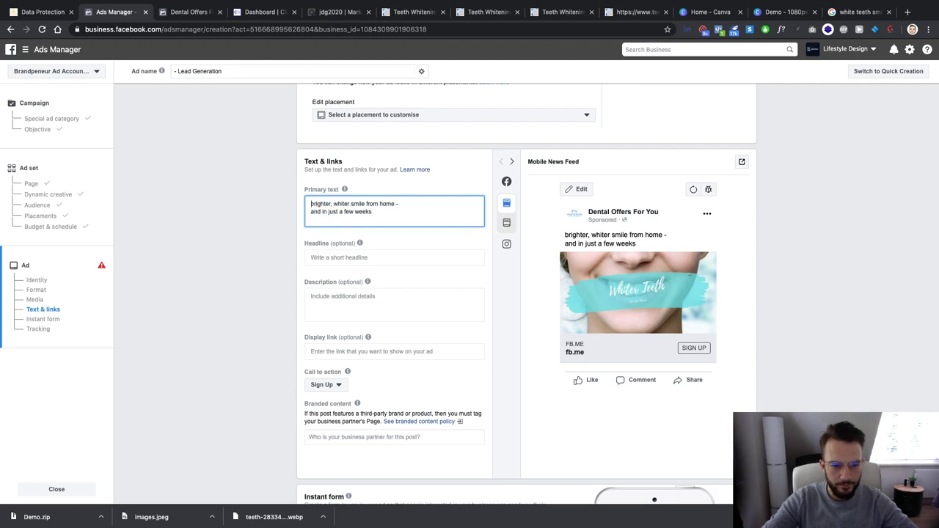
type("W")
key("BackSpace")
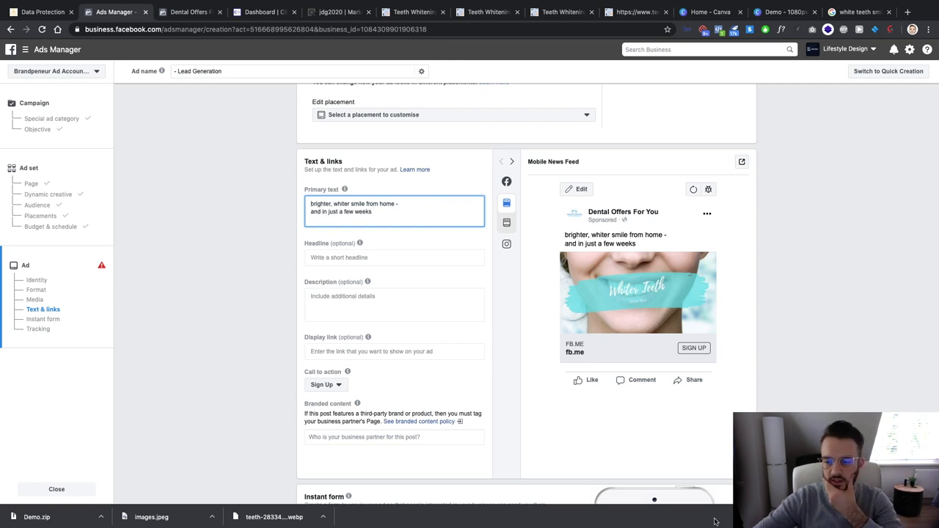
scroll(465, 329, "down", 1)
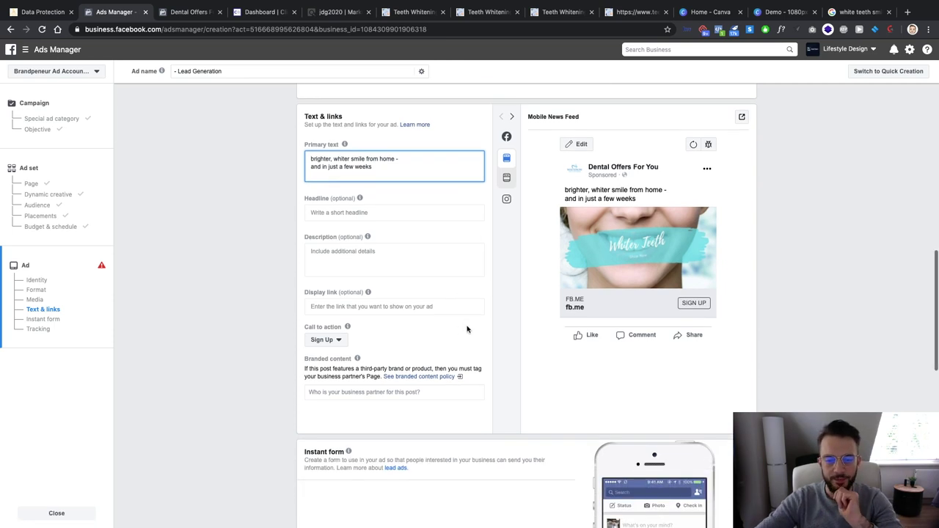
scroll(467, 329, "up", 2)
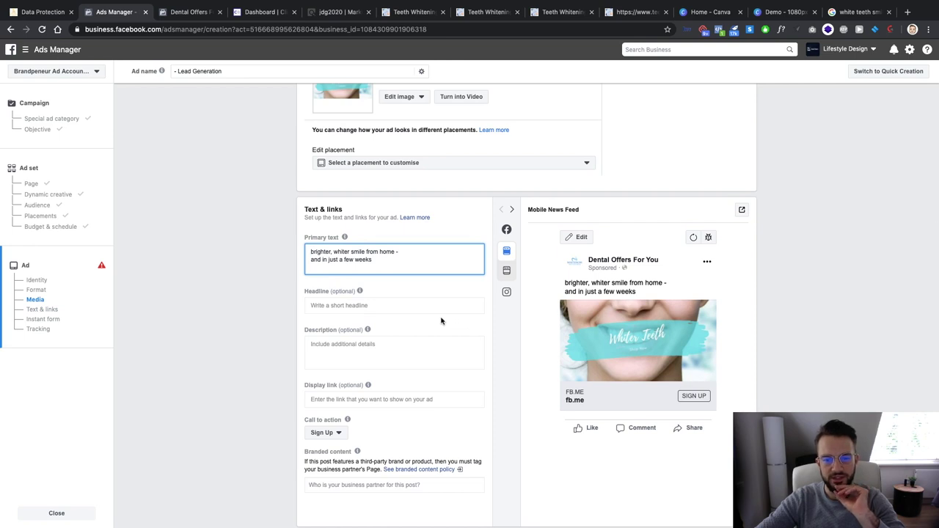
Rewrite the primary text to begin 'Wouldn't it be awesome to have a' and add 'without'
type("Would")
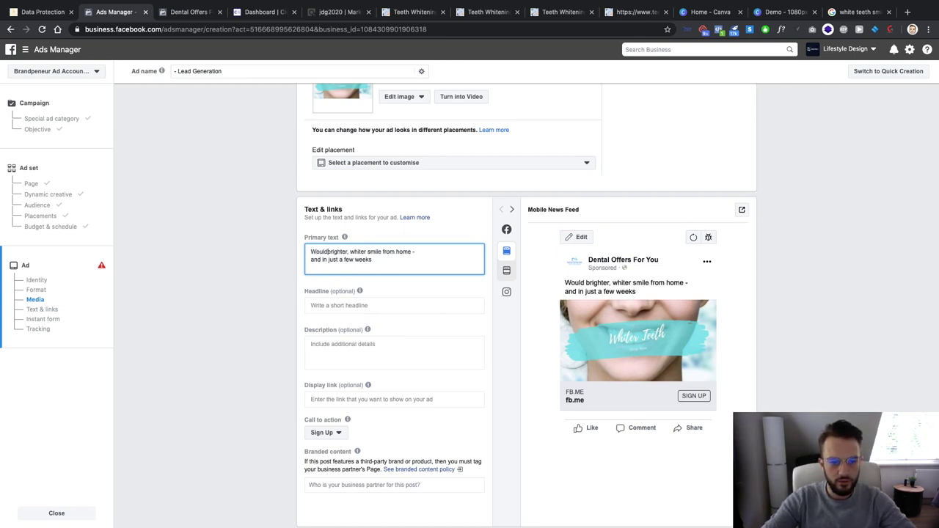
type("n't it be ")
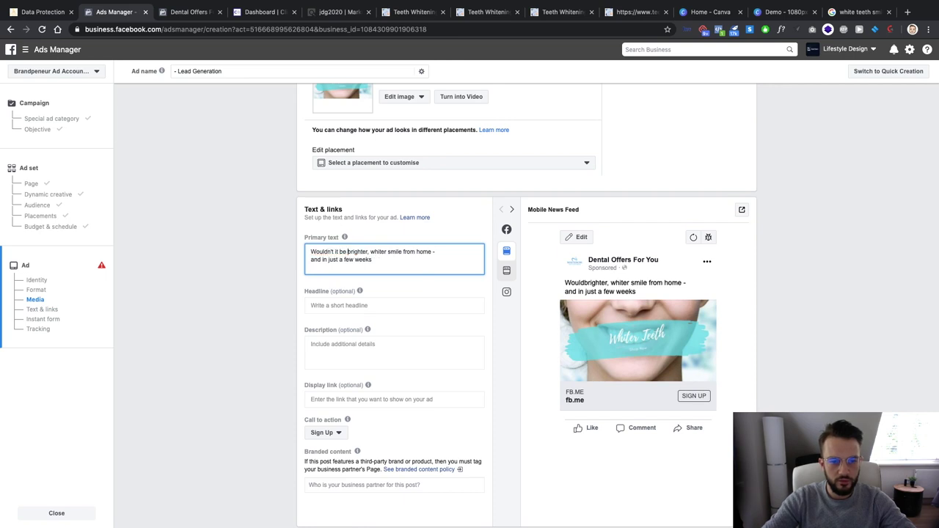
type("awesome to h")
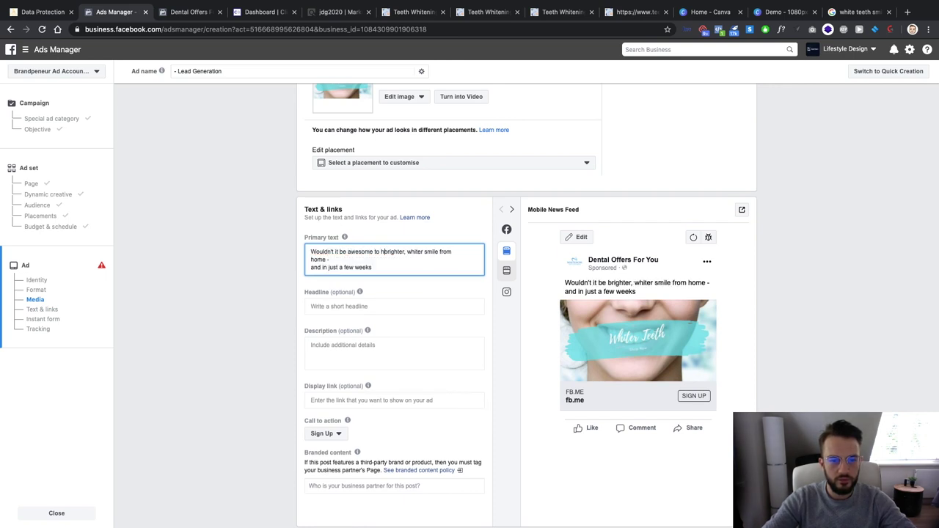
type("ave ")
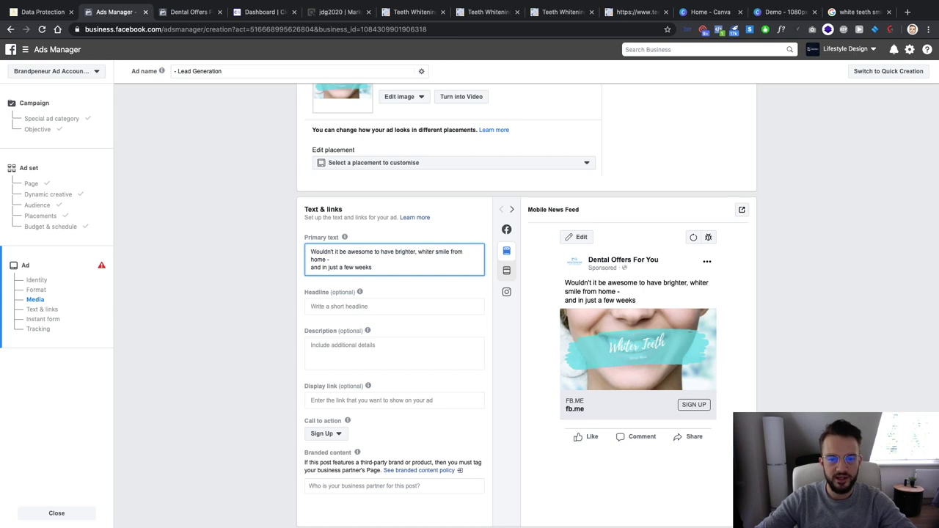
type("a")
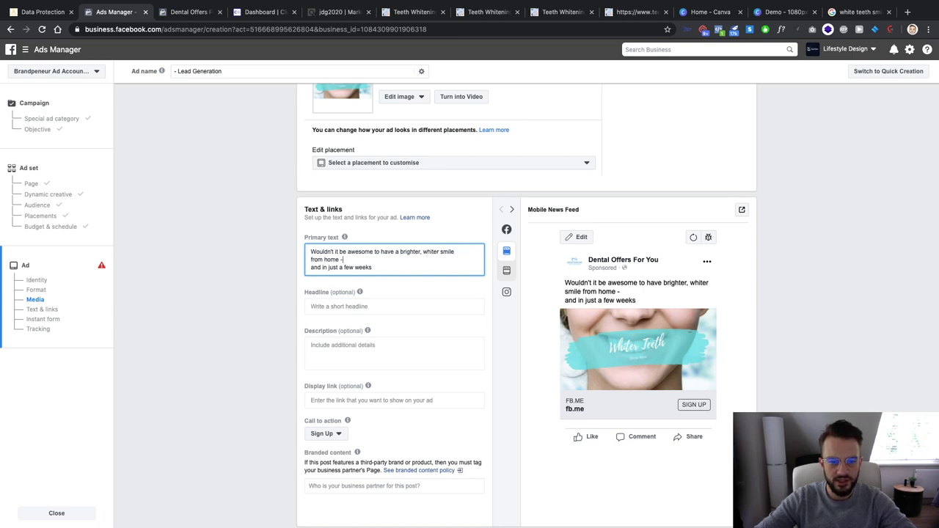
left_click(343, 259)
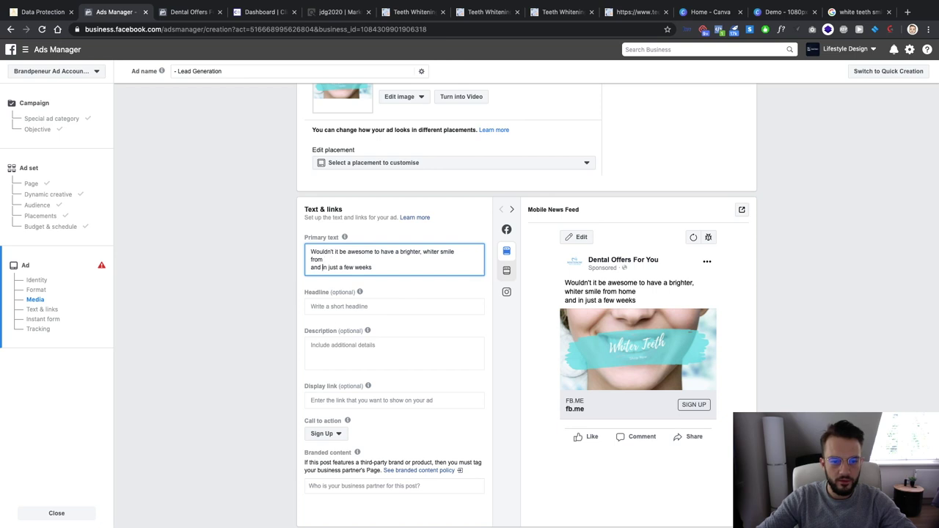
key("BackSpace")
key("BackSpace")
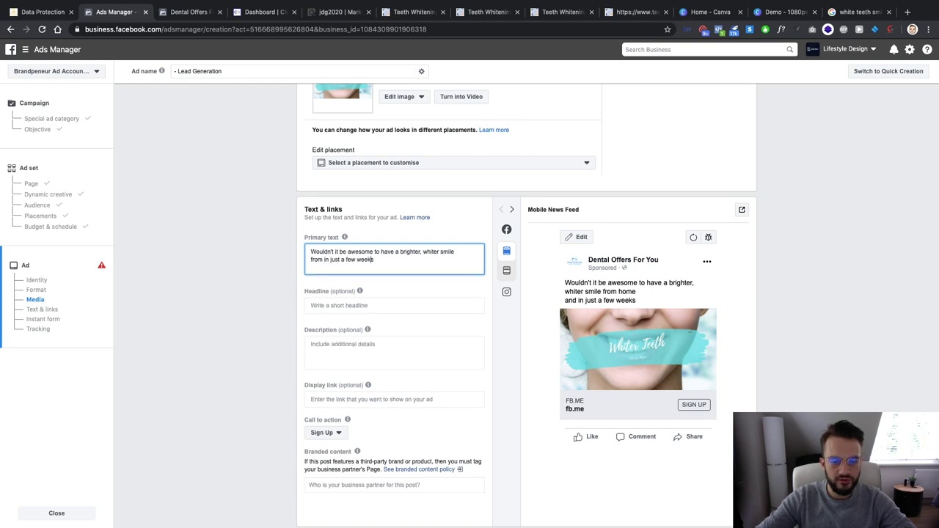
type("w")
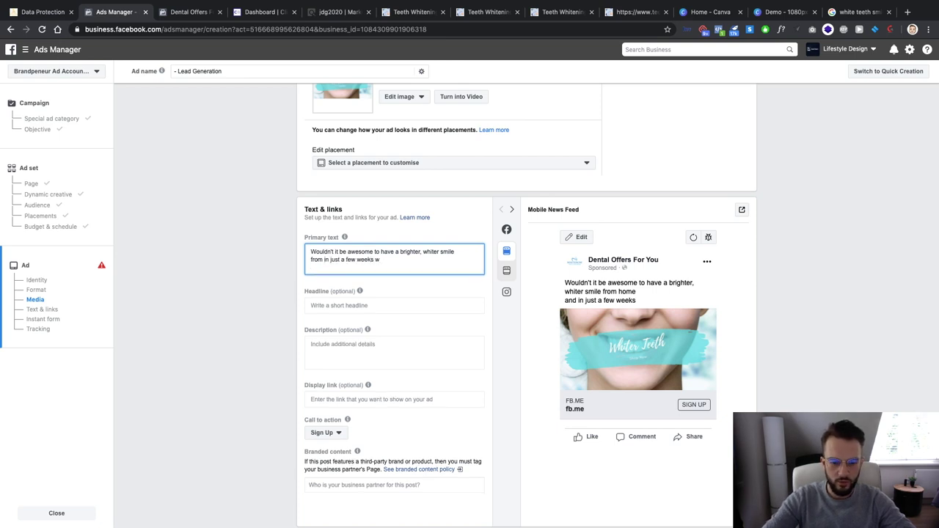
type("ithout")
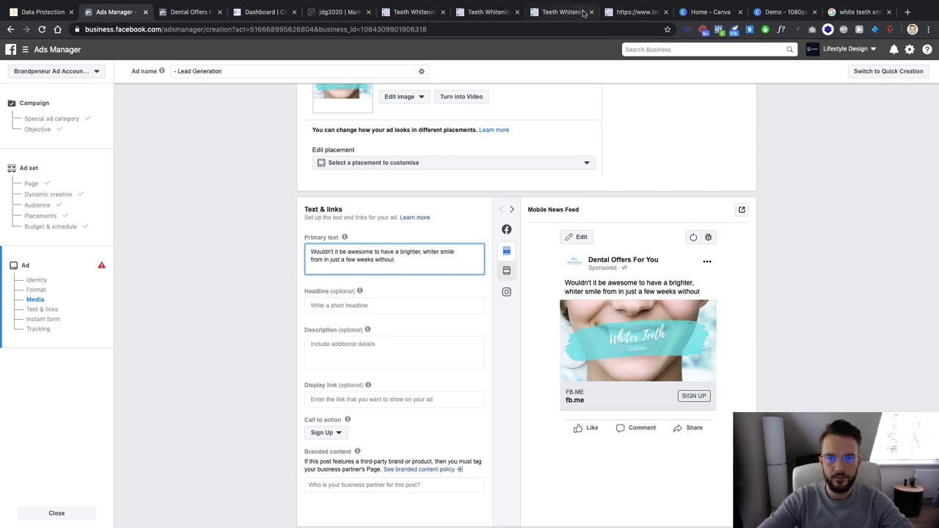
left_click(562, 12)
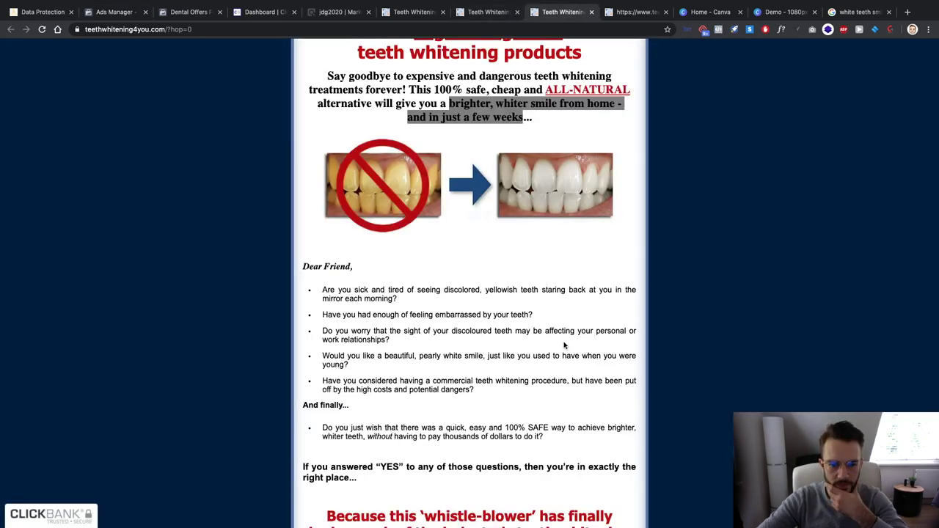
Read the sales page's tooth-discoloration causes, then return via Dental Offers For You to Ads Manager
scroll(565, 345, "down", 3)
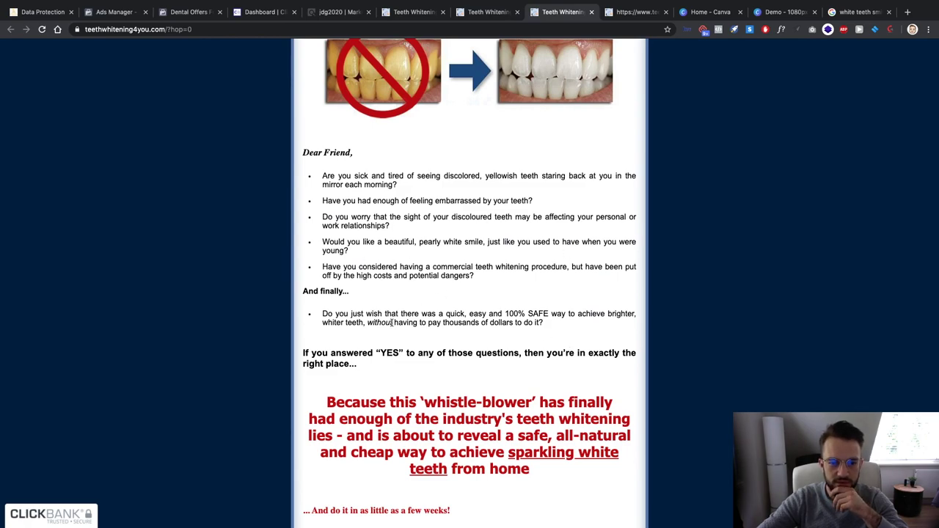
scroll(407, 321, "down", 15)
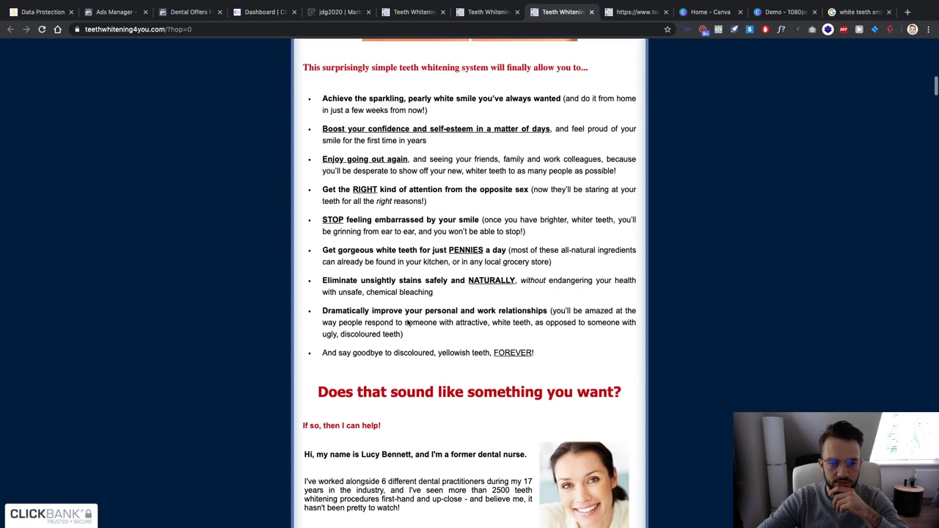
scroll(407, 321, "down", 8)
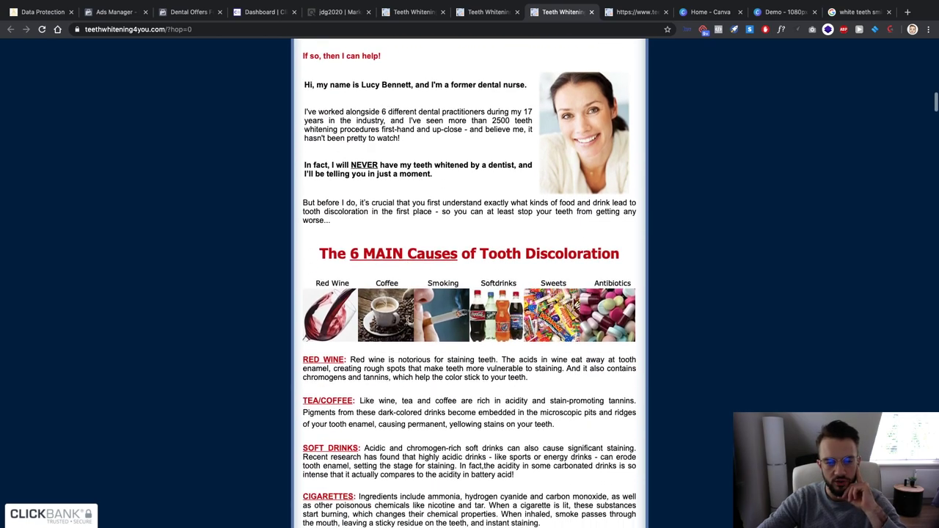
scroll(408, 323, "down", 8)
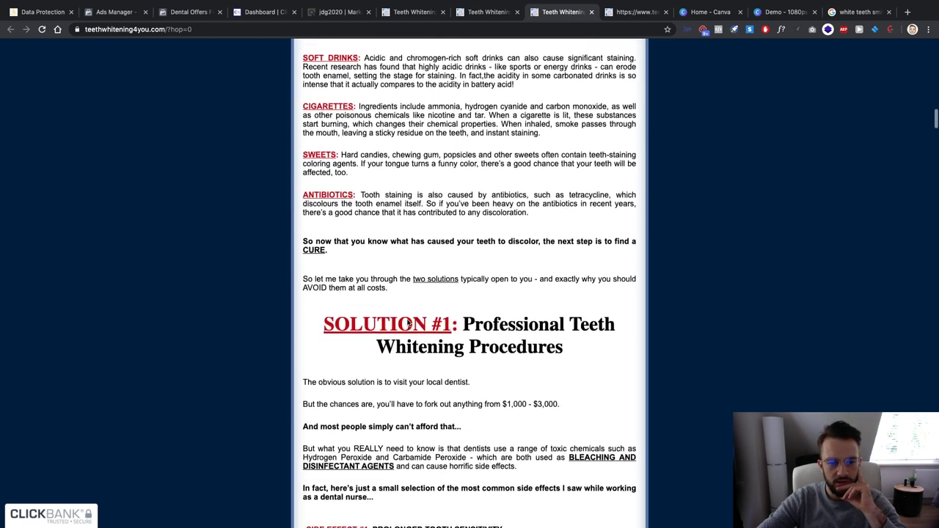
scroll(408, 321, "down", 7)
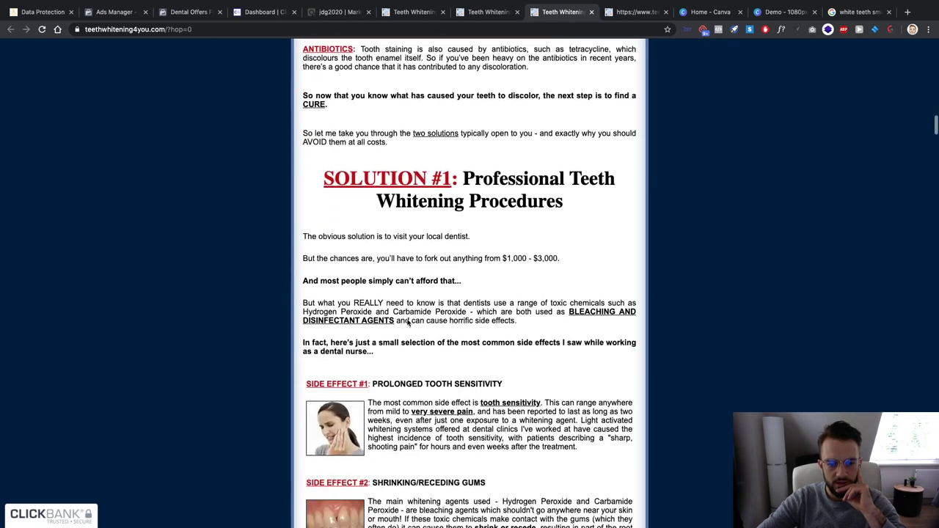
scroll(408, 323, "up", 4)
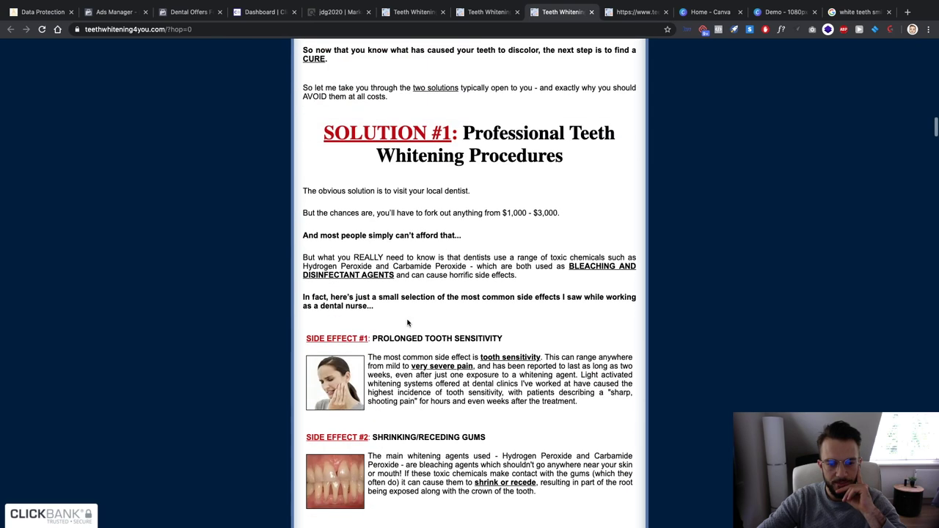
scroll(408, 323, "up", 3)
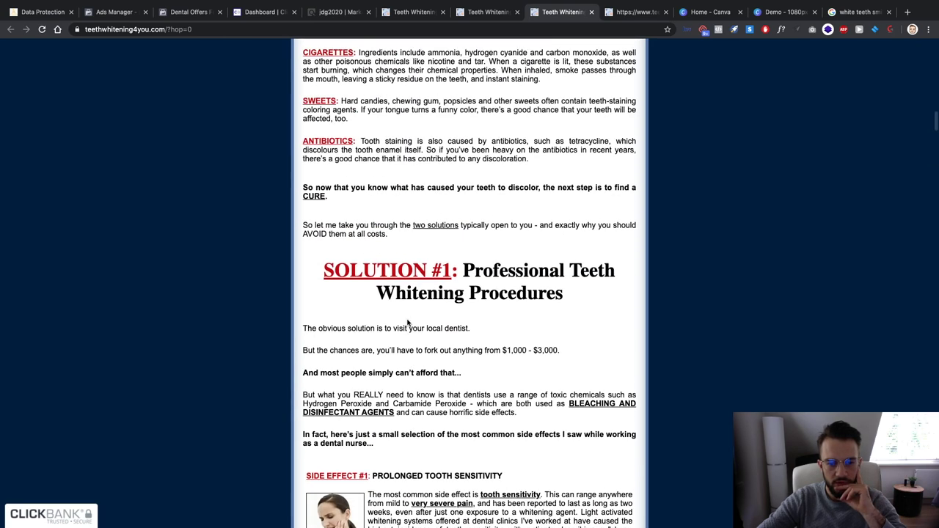
scroll(408, 323, "up", 6)
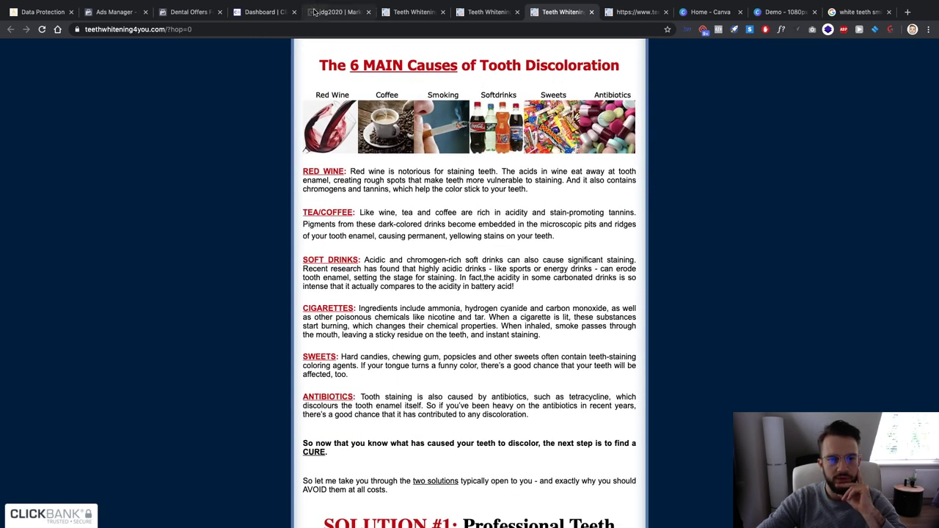
left_click(185, 13)
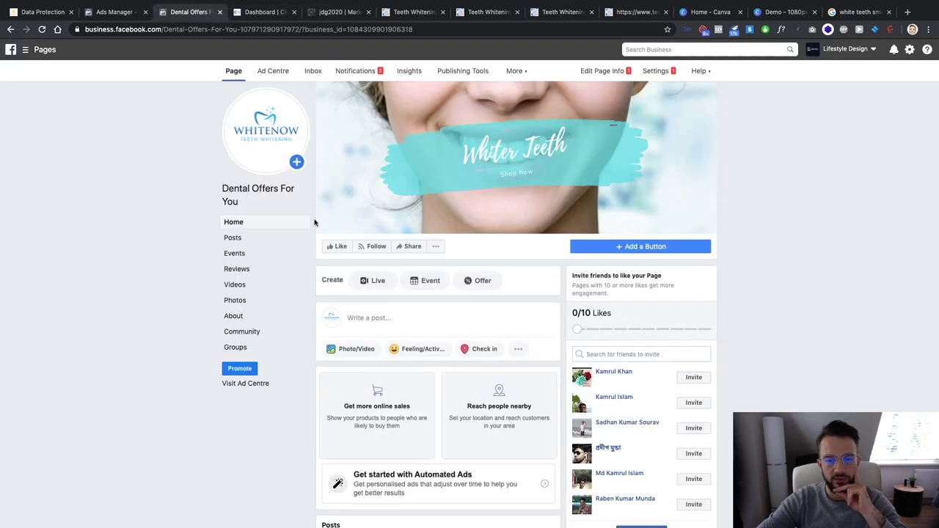
left_click(117, 12)
End the primary text with 'giving up tea & coffee' and a question mark
type("givi")
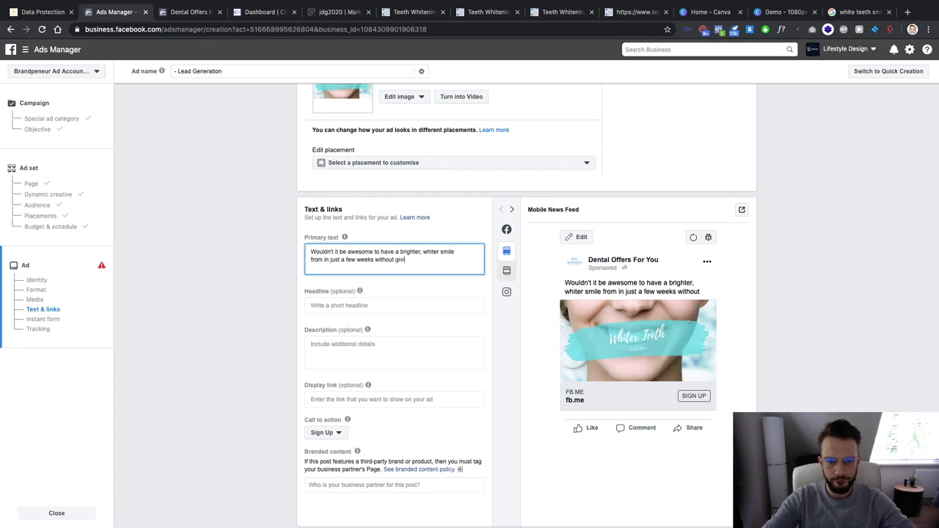
type("ng up tea &")
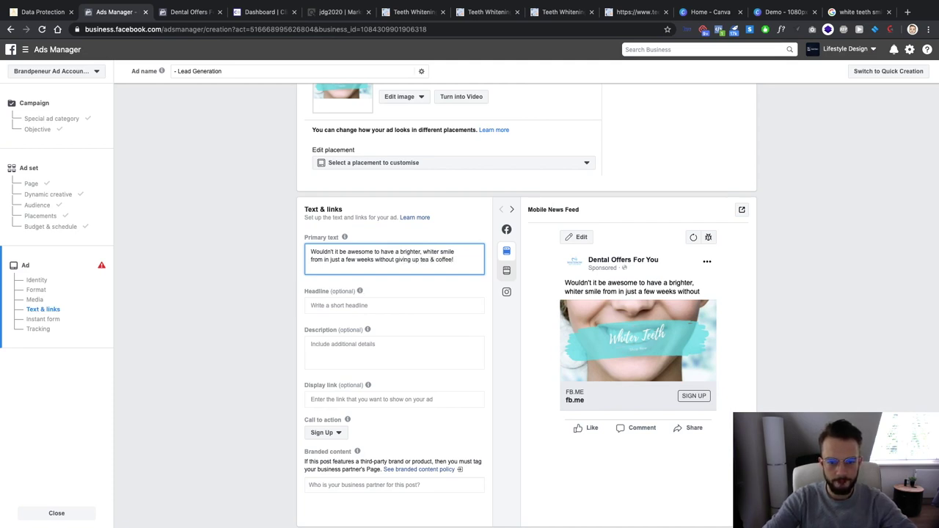
type(" coffee!")
key("BackSpace")
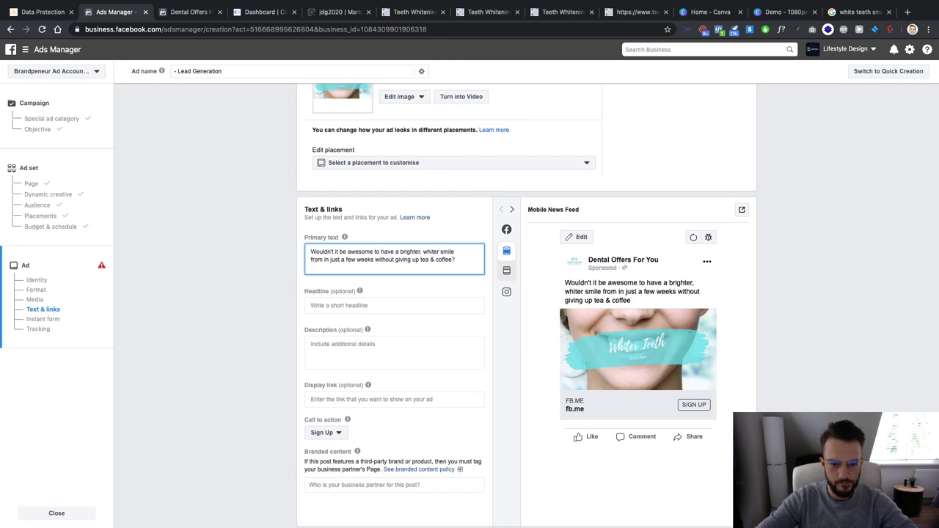
key("ctrl+a")
Add the headline 'Click here to find out more!' and set the call to action to Download
left_click(416, 306)
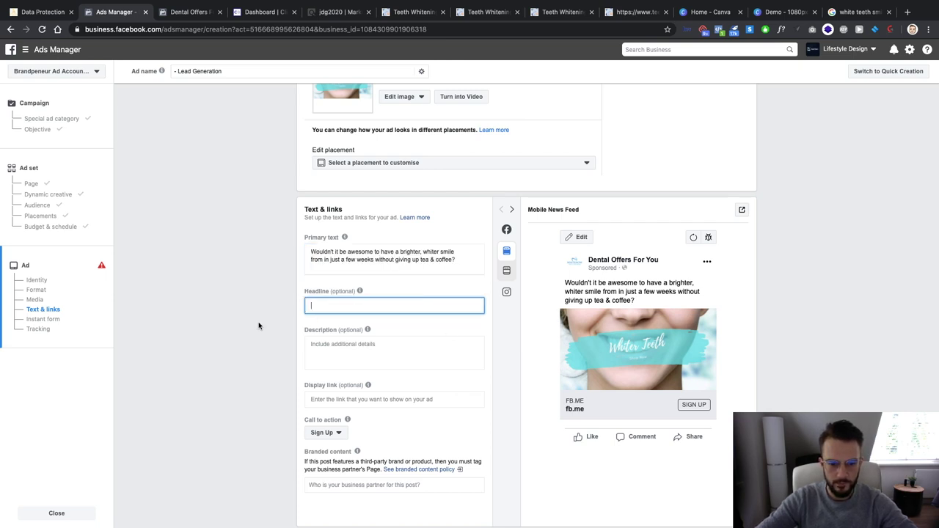
scroll(257, 325, "down", 1)
type("Click here to find o")
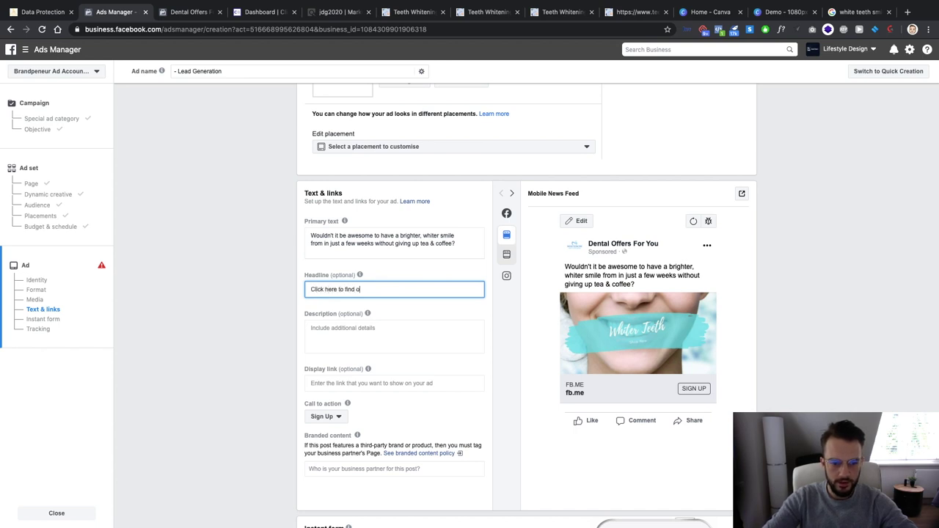
type("ut more!")
left_click(317, 416)
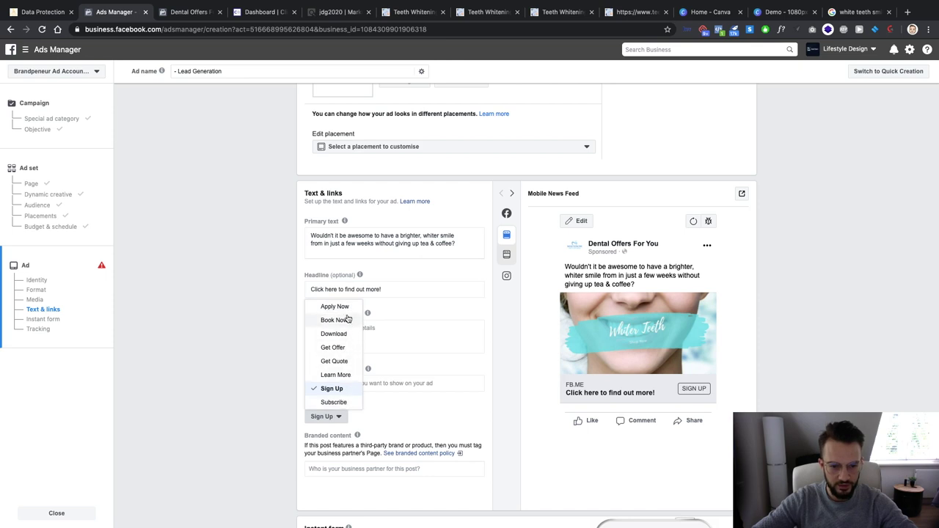
left_click(336, 333)
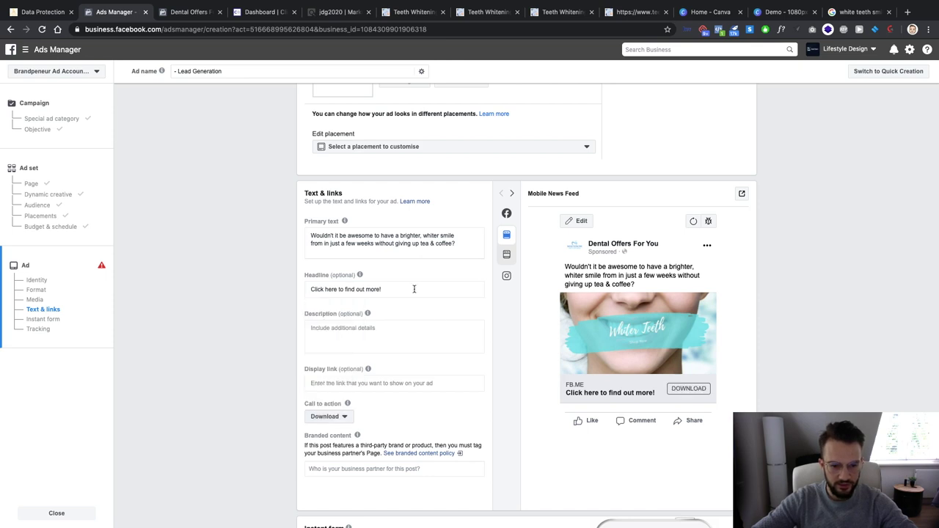
Change the headline to 'Click here to download our free guide!'
triple_click(418, 258)
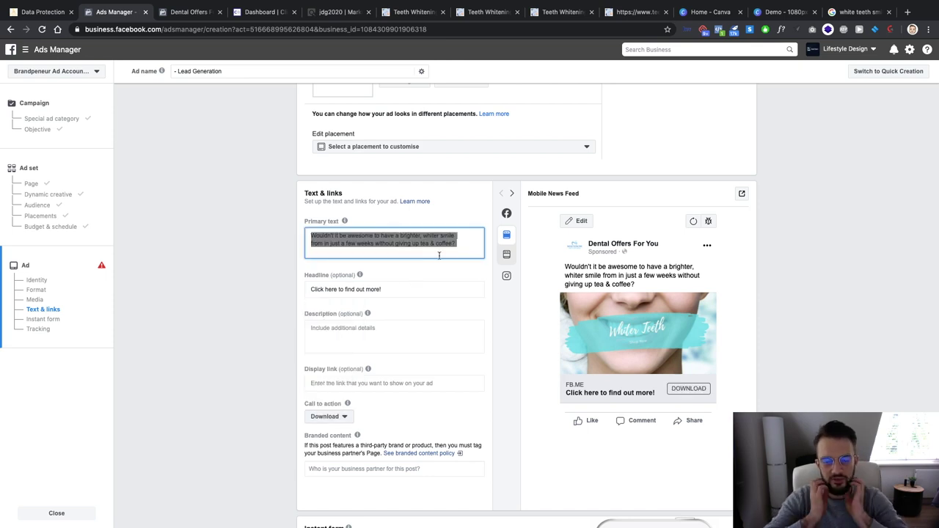
key("Right")
left_click(432, 290)
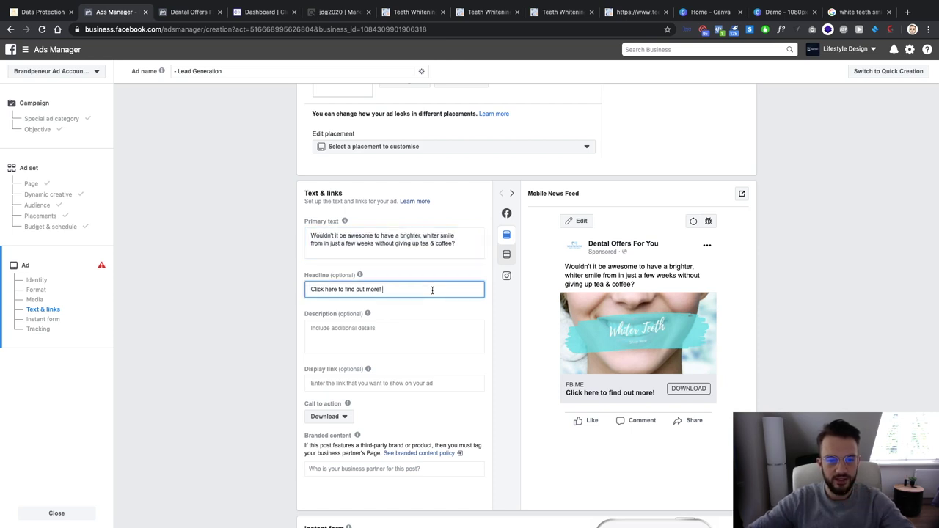
key("alt+shift+Left")
key("alt+shift+Left")
key("alt+shift+Left")
key("BackSpace")
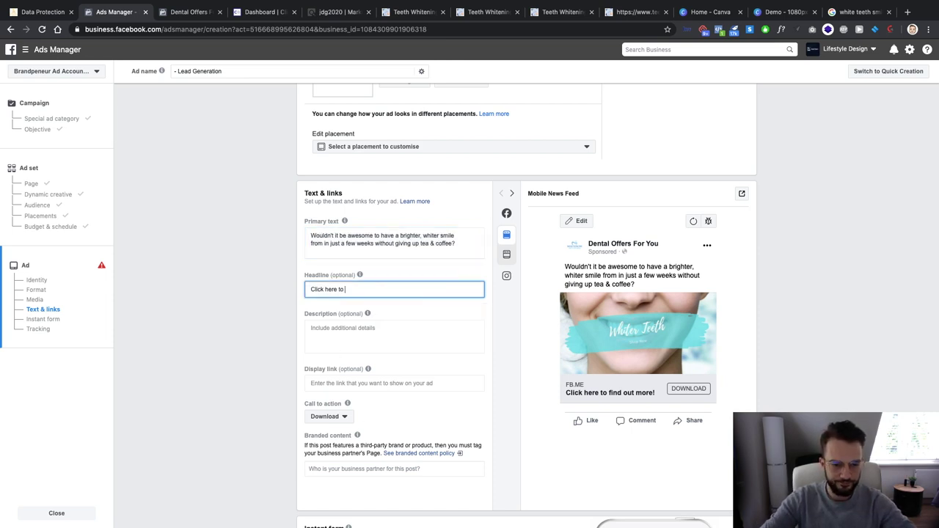
type("download our ")
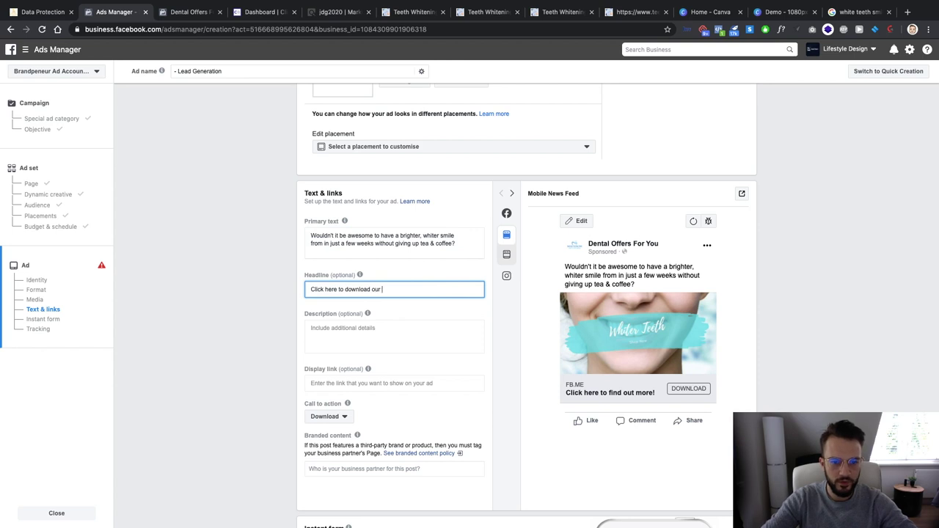
type("free guide!")
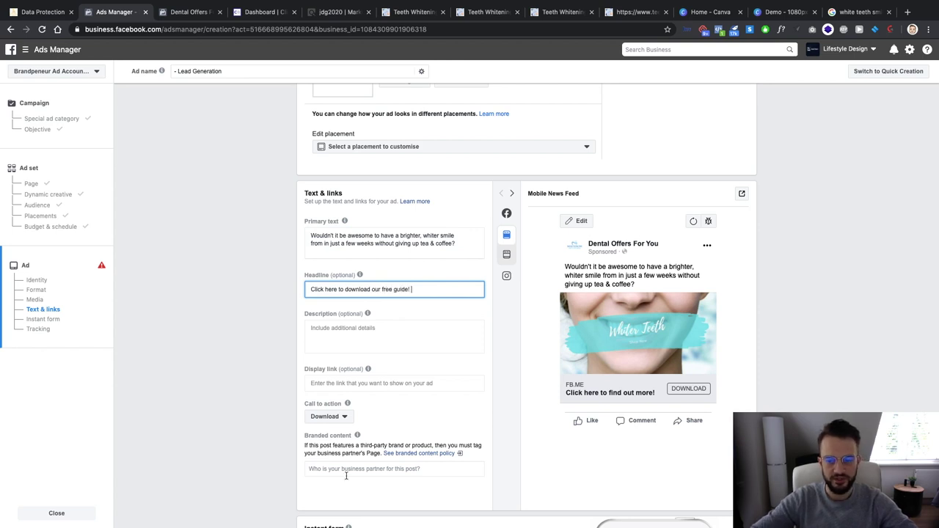
left_click(323, 403)
left_click(287, 367)
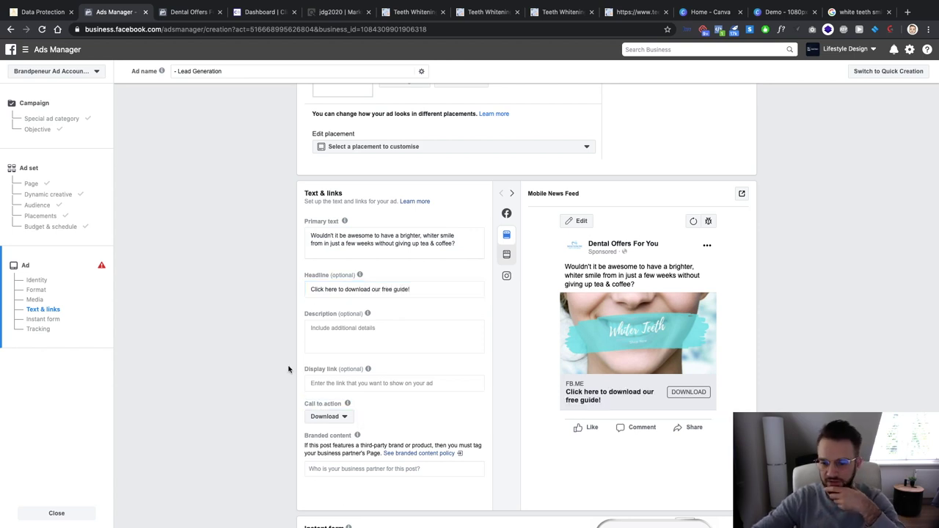
scroll(288, 369, "down", 3)
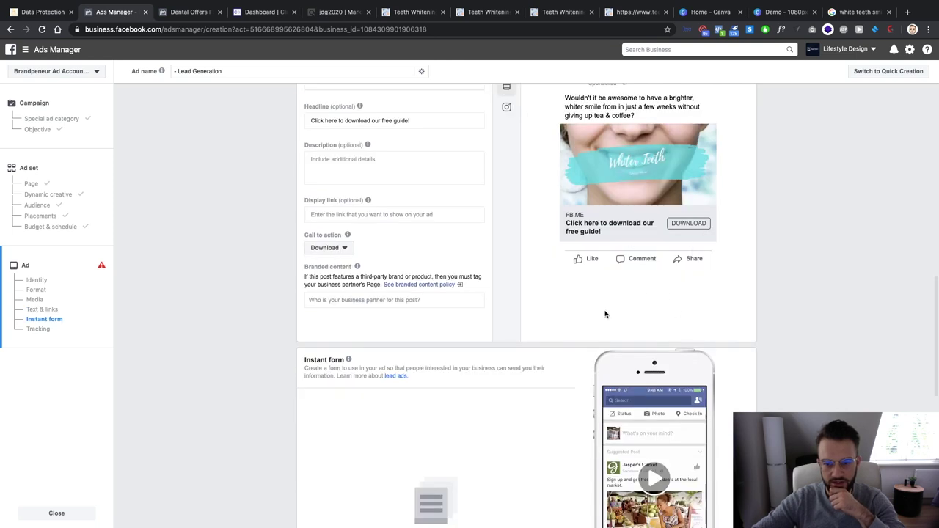
scroll(605, 314, "up", 2)
scroll(352, 342, "down", 3)
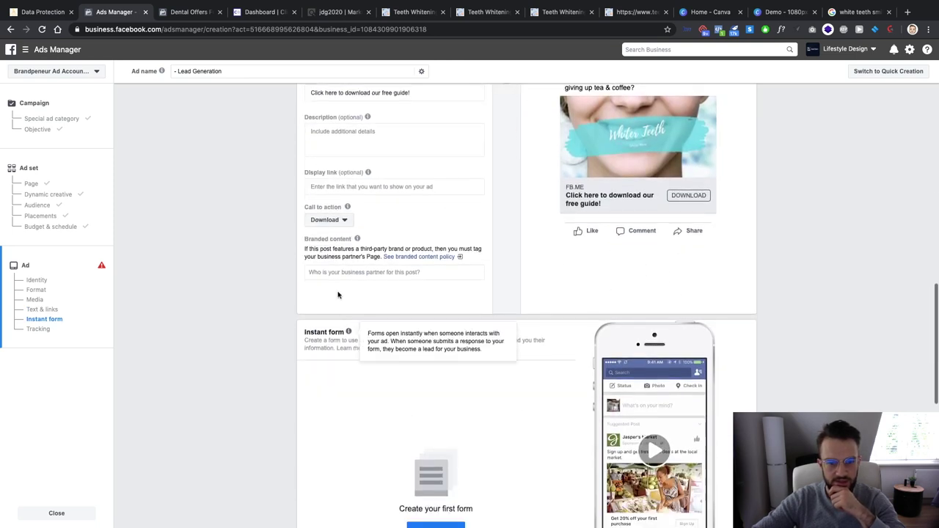
scroll(370, 297, "down", 5)
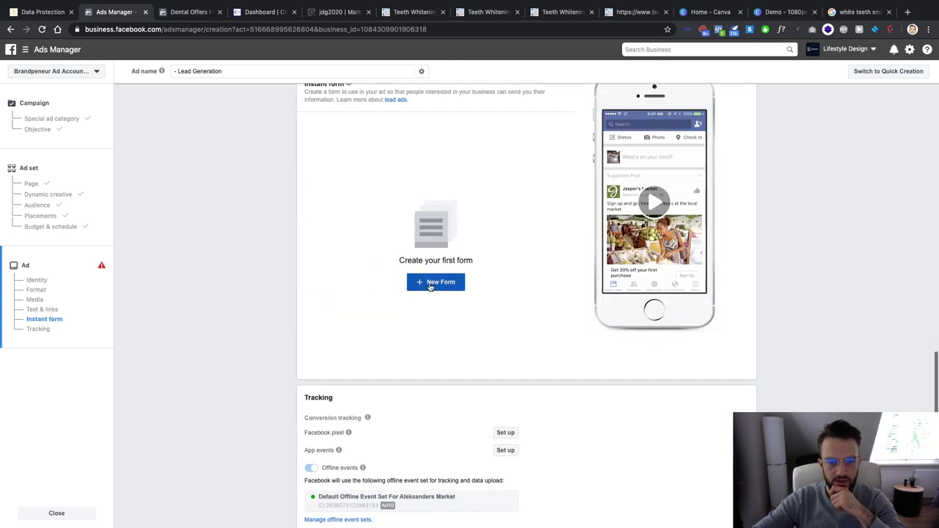
Create a new instant form and expand its Intro settings, checking the affiliate and banner pages
left_click(431, 287)
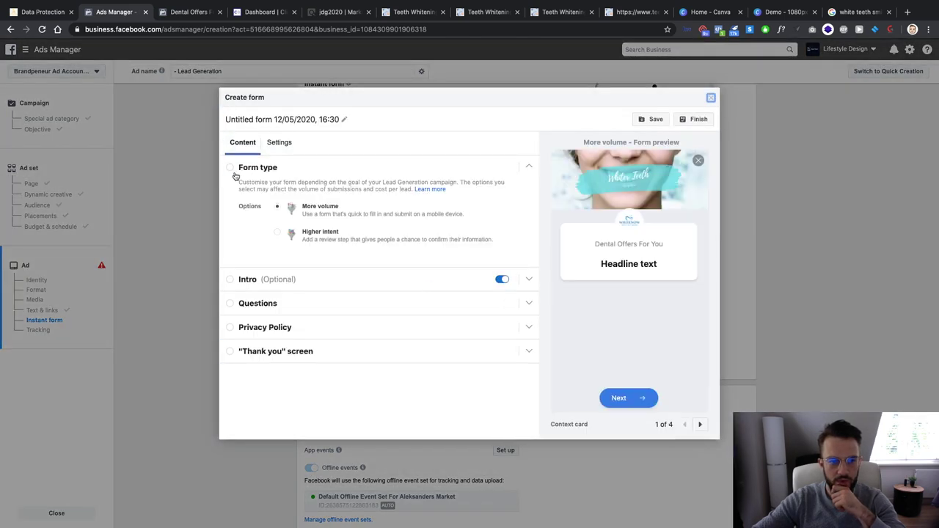
left_click(235, 175)
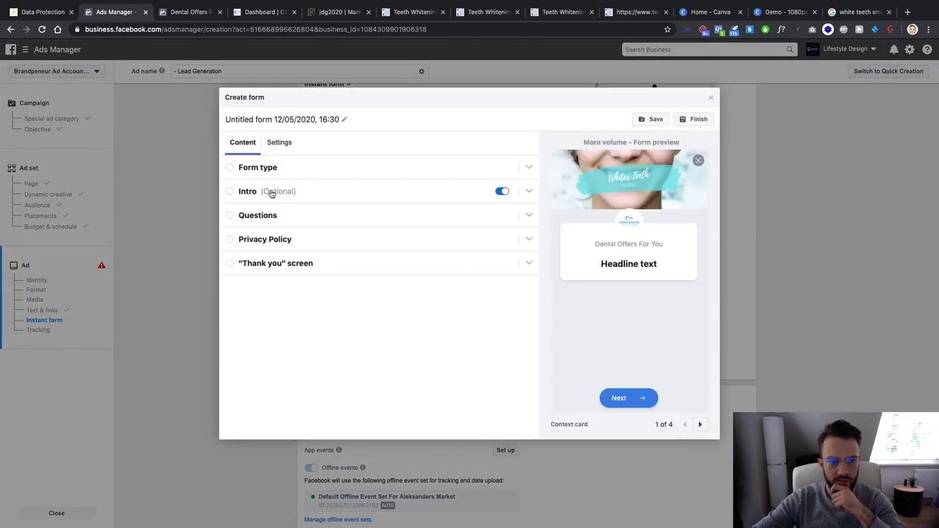
left_click(229, 192)
left_click(311, 209)
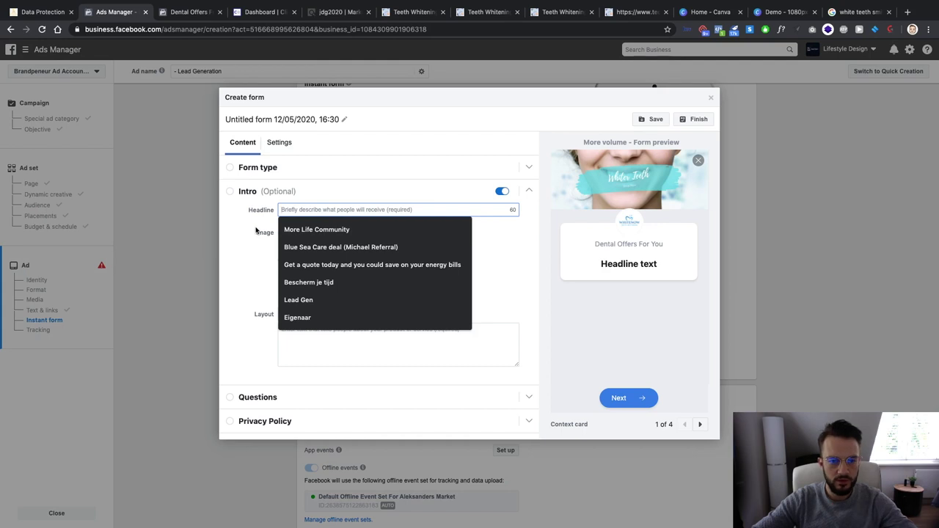
left_click(257, 232)
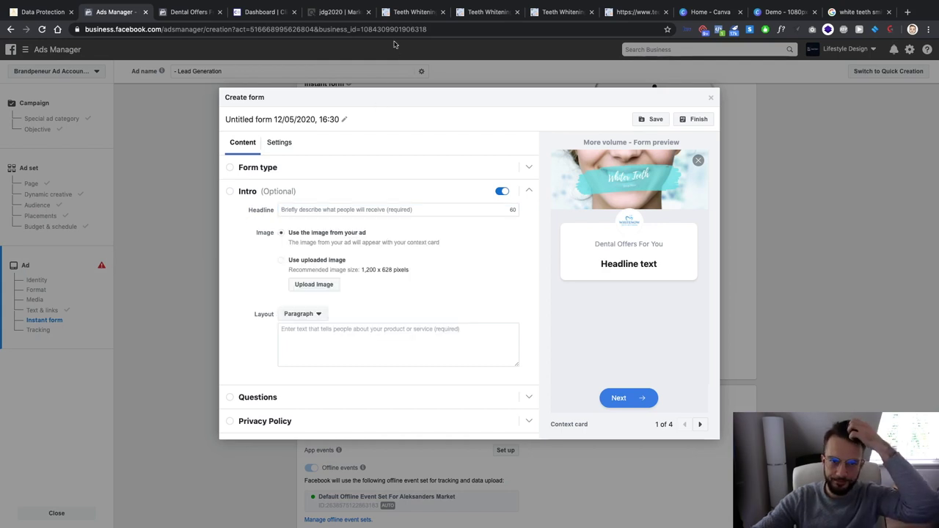
left_click(403, 14)
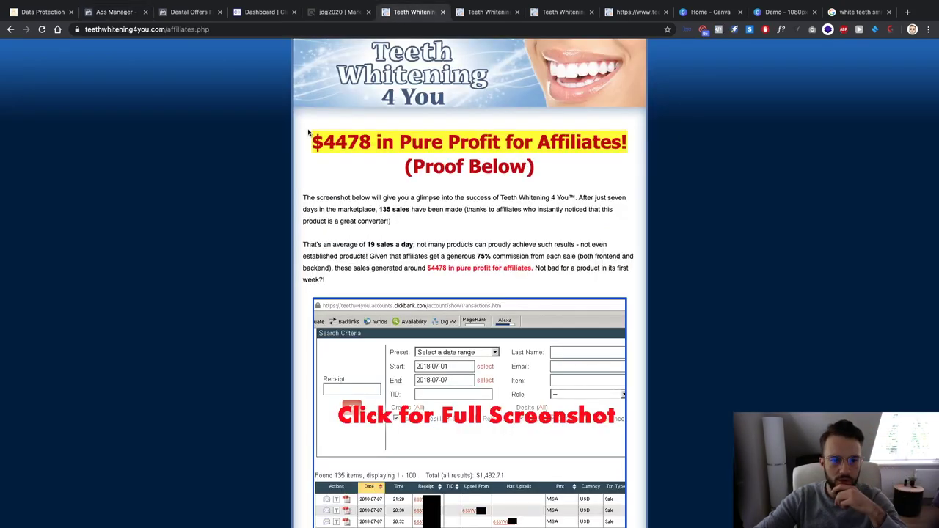
scroll(463, 133, "down", 10)
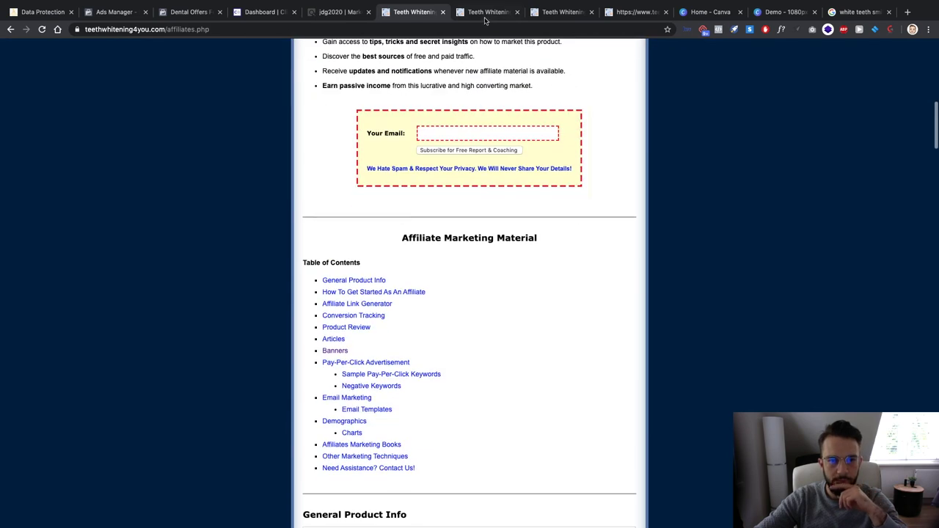
left_click(488, 12)
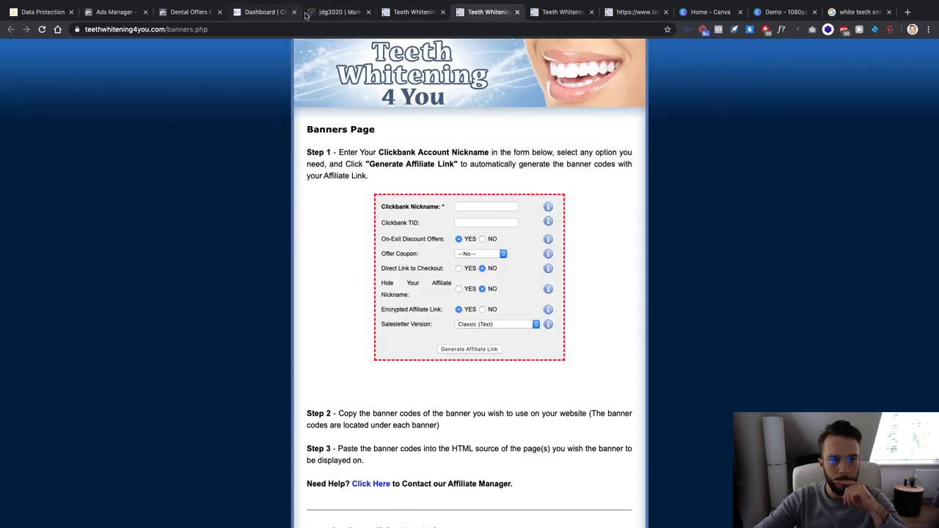
left_click(139, 14)
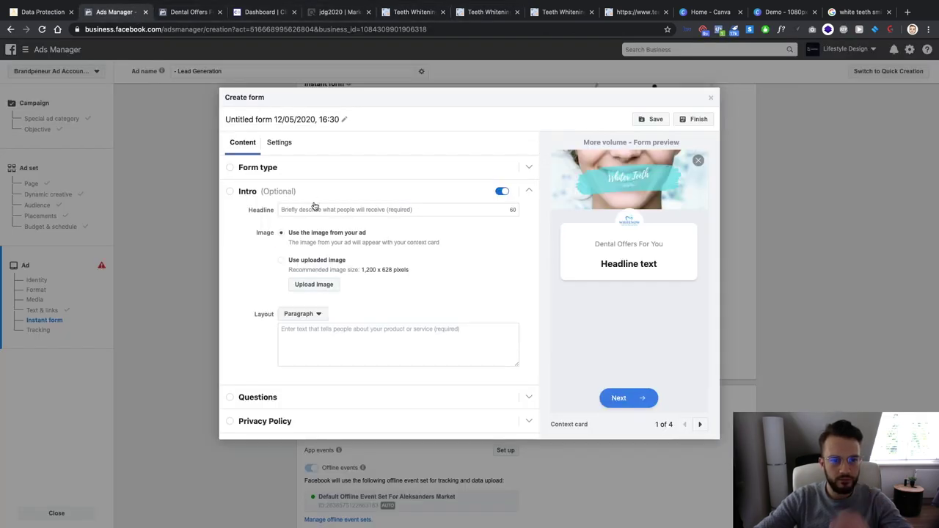
Set the intro headline to 'Fill out your information below to apply' and choose Use uploaded image
left_click(330, 210)
type("Fill out your")
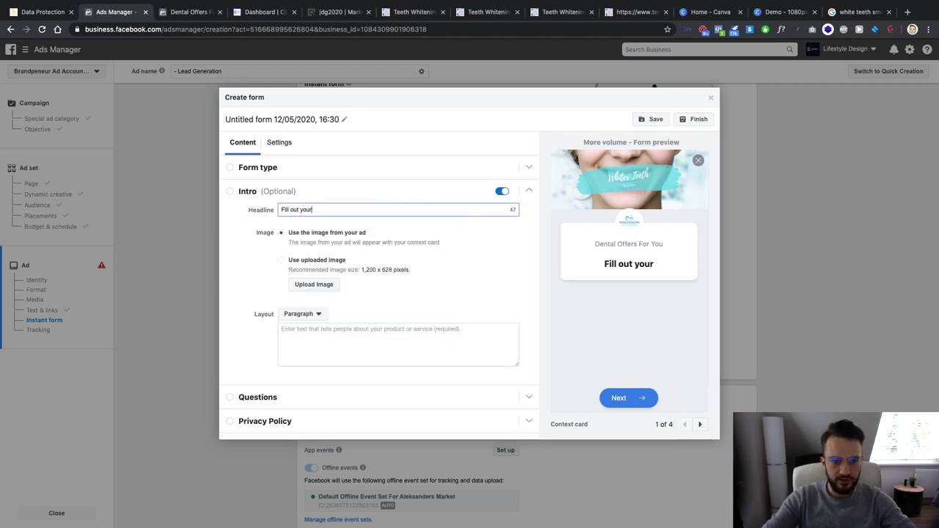
type(" information below to get your free")
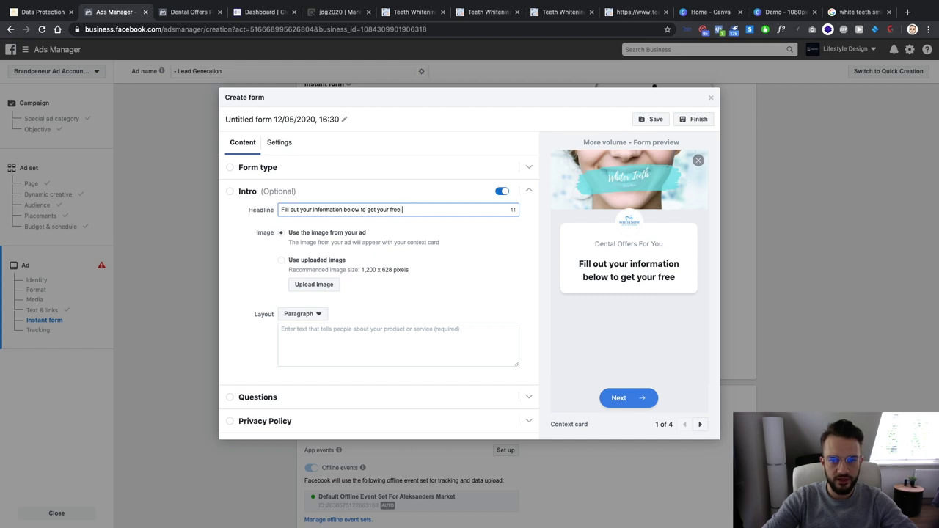
type(" teeth")
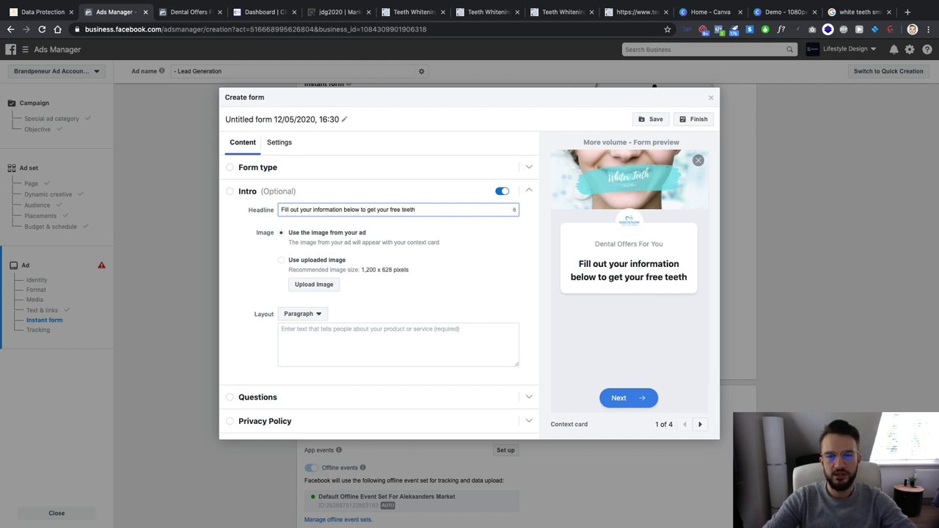
type(" white")
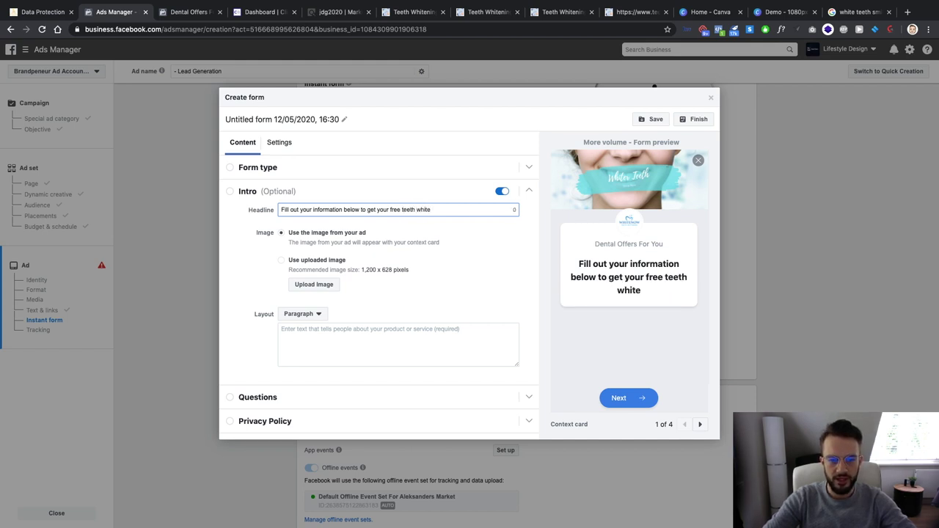
key("BackSpace")
key("BackSpace")
key("BackSpace")
key("BackSpace")
key("BackSpace")
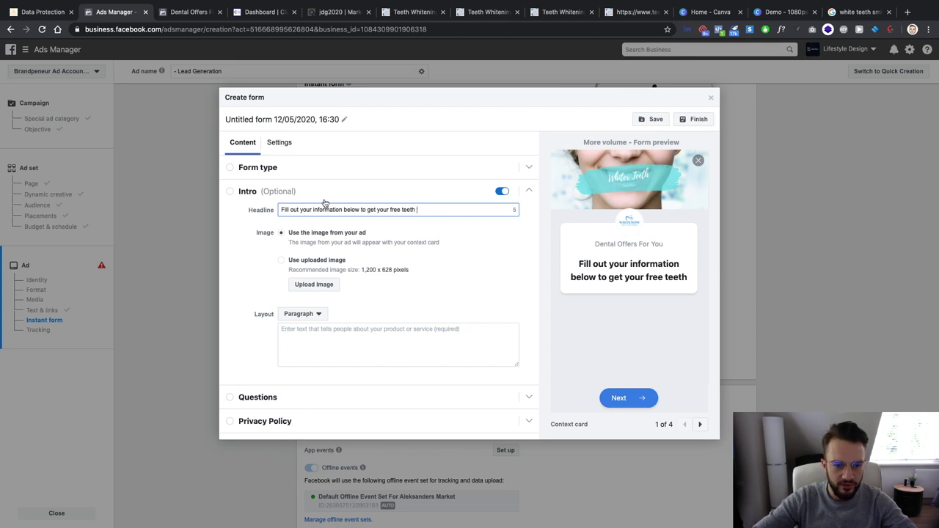
left_click_drag(367, 210, 423, 211)
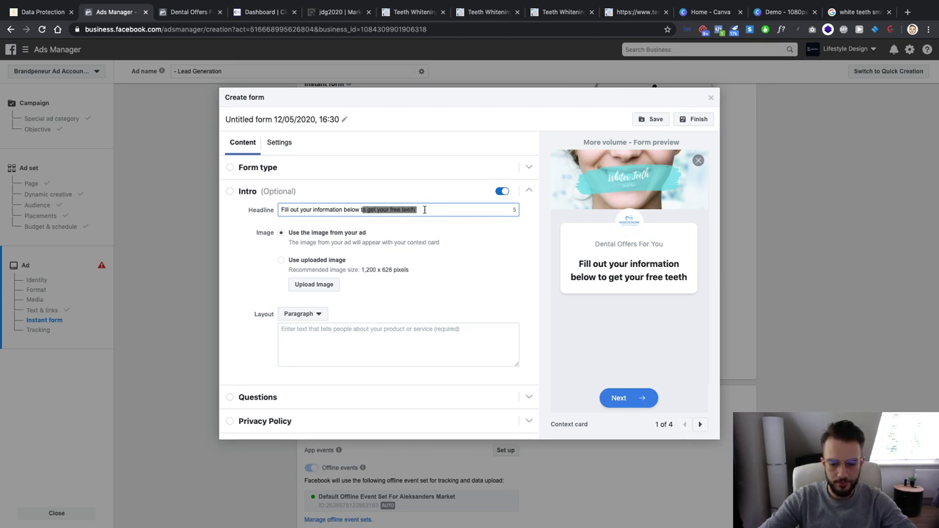
key("BackSpace")
type("d")
key("BackSpace")
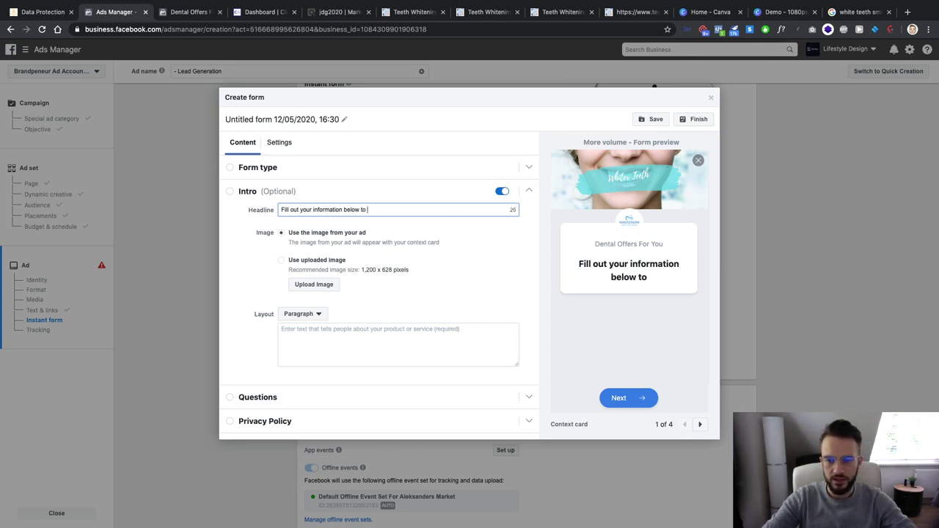
type("apply")
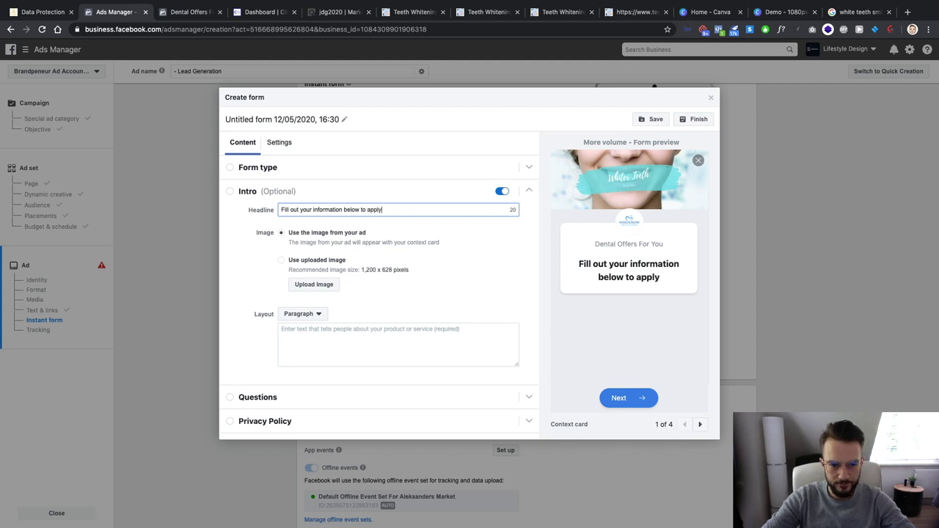
left_click(330, 284)
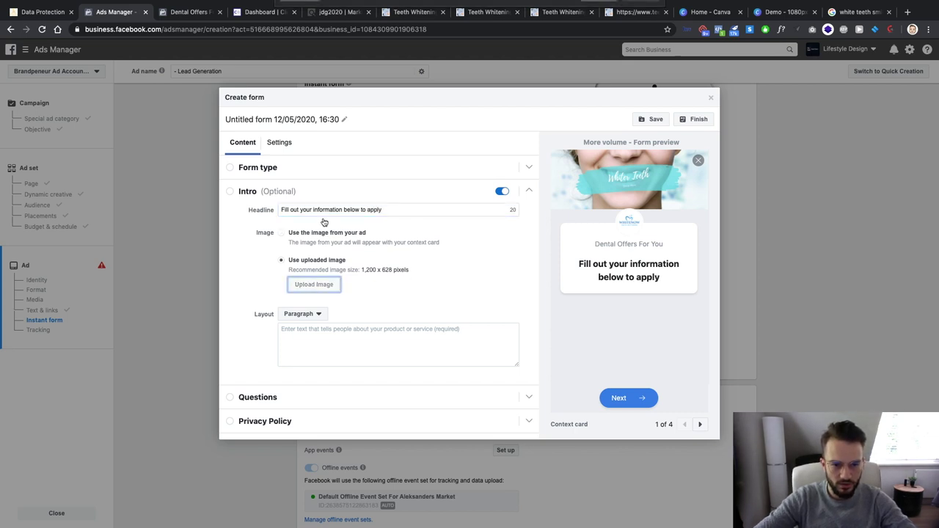
Upload images.jpeg and add the description 'Fill out your information to receive your FREE teeth whitening guide!'
left_click(395, 38)
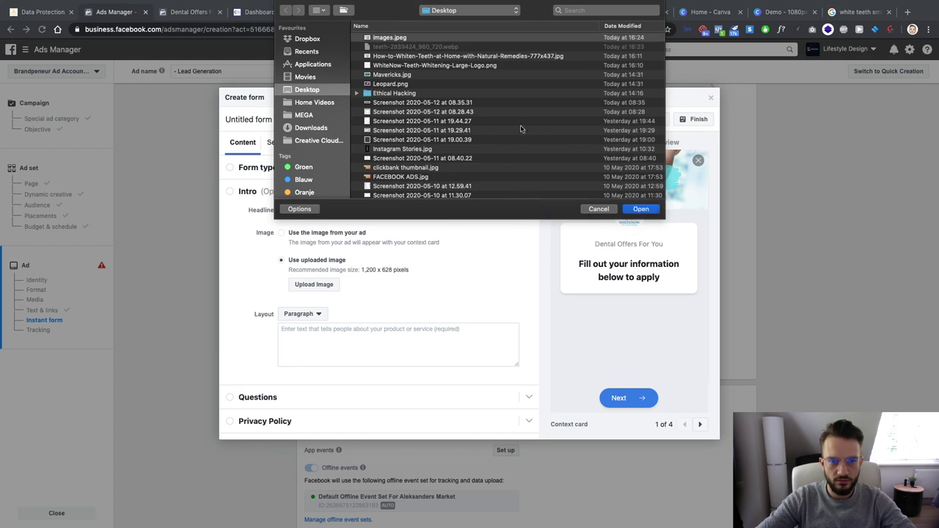
left_click(641, 210)
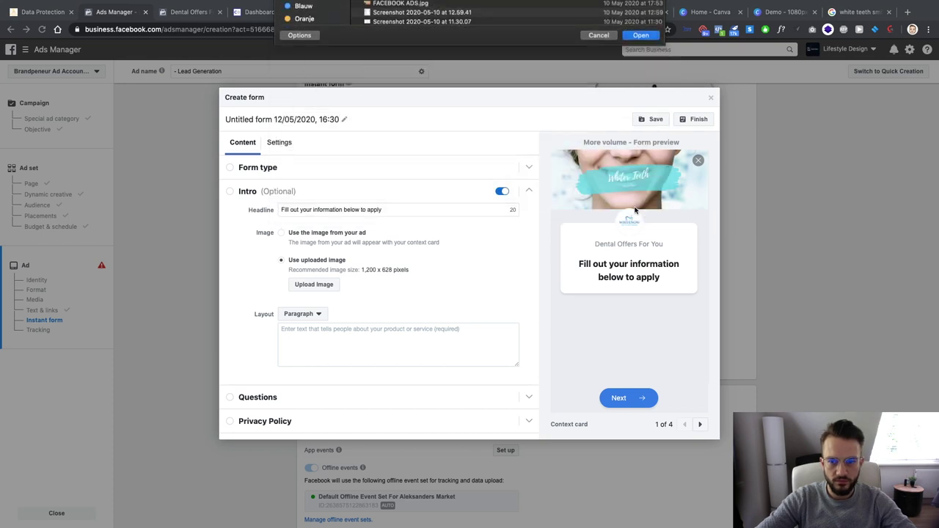
left_click(333, 333)
type("Fill")
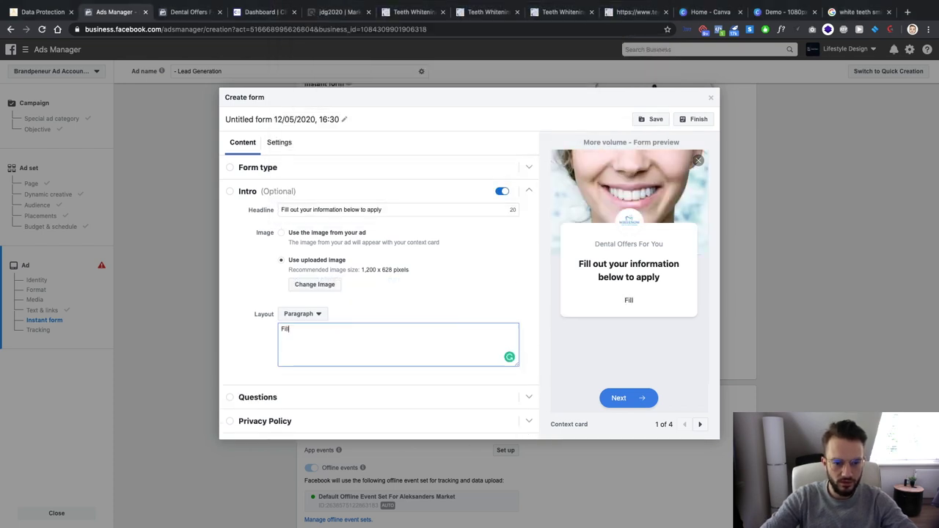
type(" out your information")
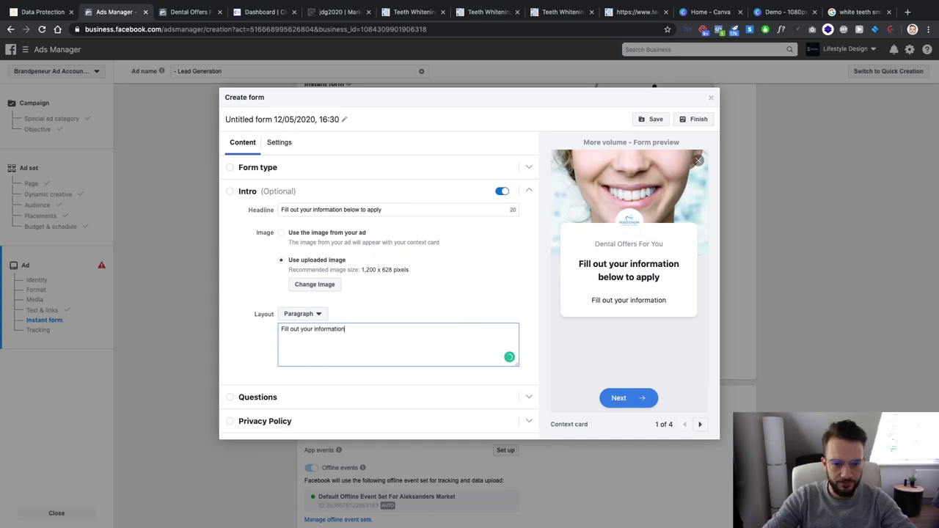
type(" to rece")
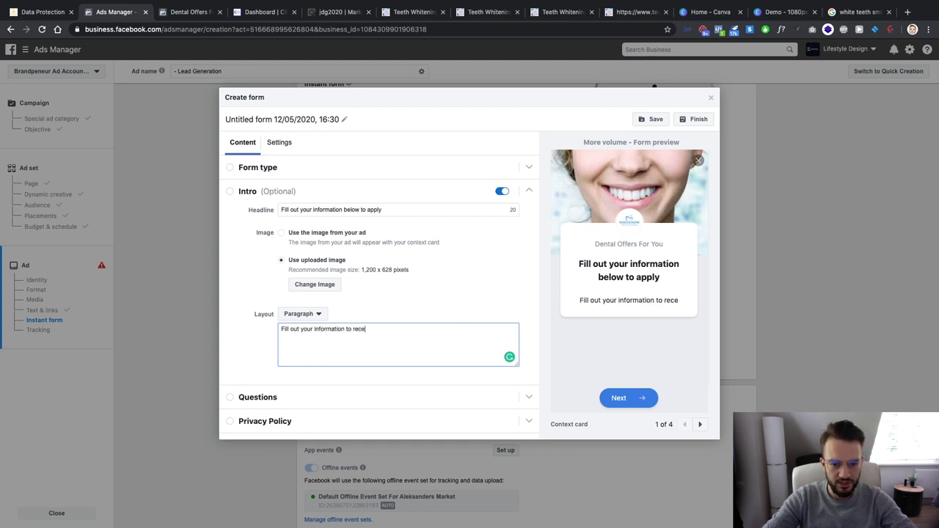
type("ive your frREE ")
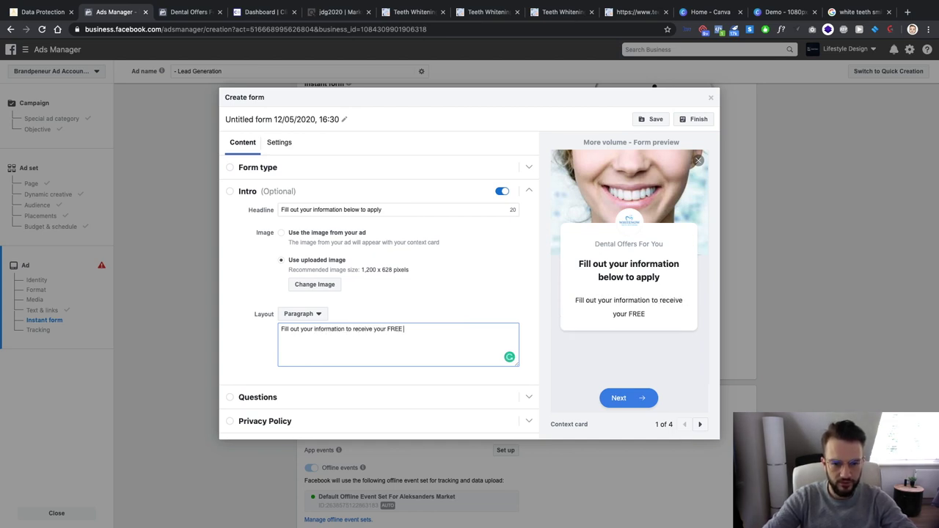
type("teeth whitening guide!")
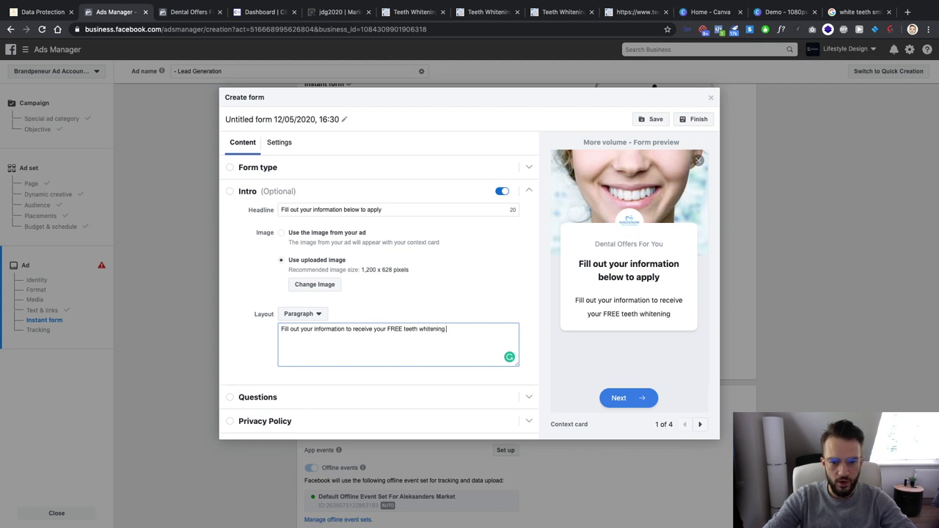
left_click(239, 397)
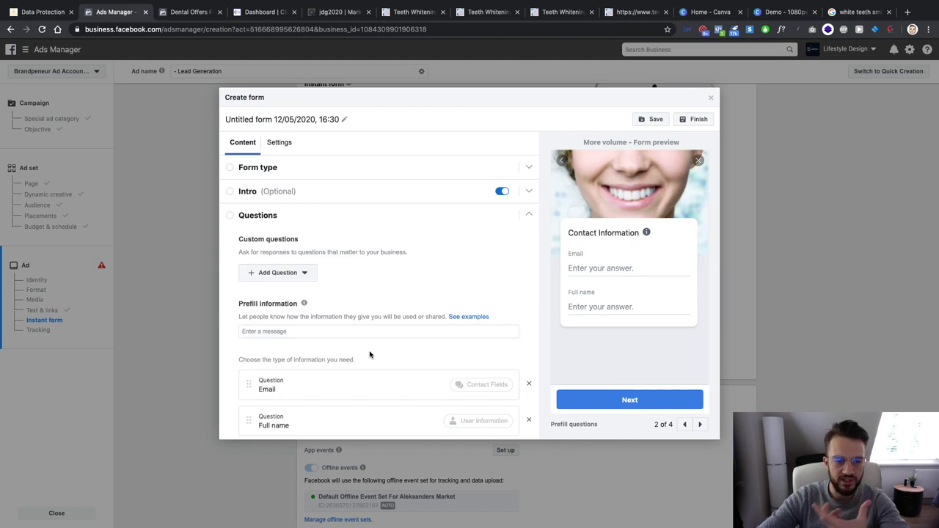
Move the Full name question above Email and expand the Privacy Policy section
scroll(342, 365, "down", 3)
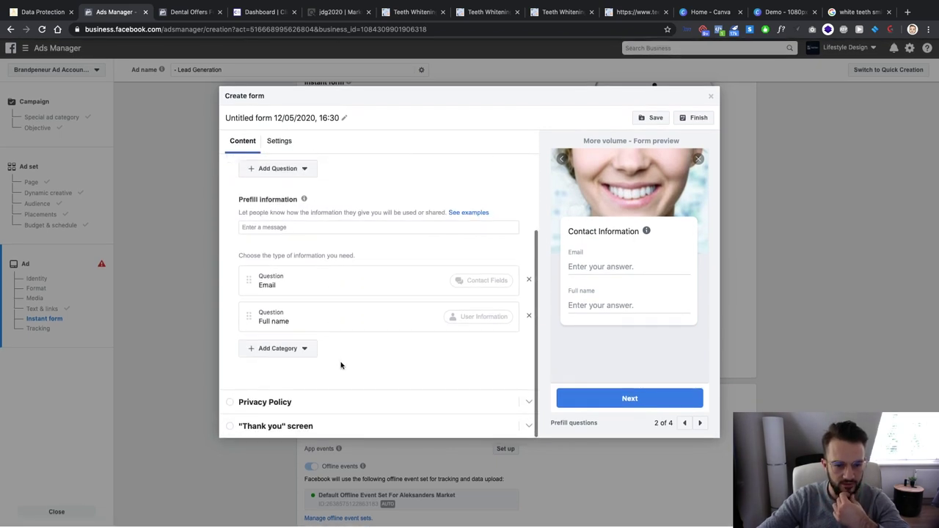
left_click_drag(245, 316, 245, 273)
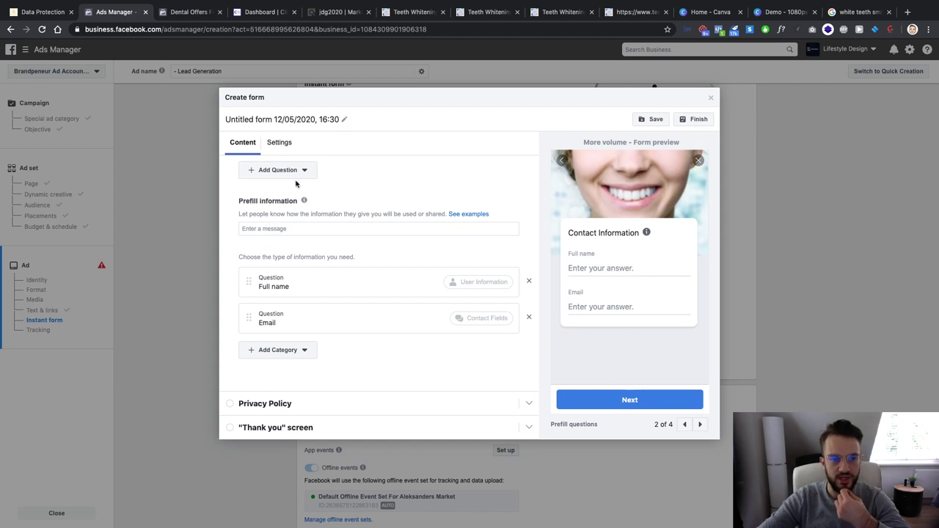
left_click(237, 405)
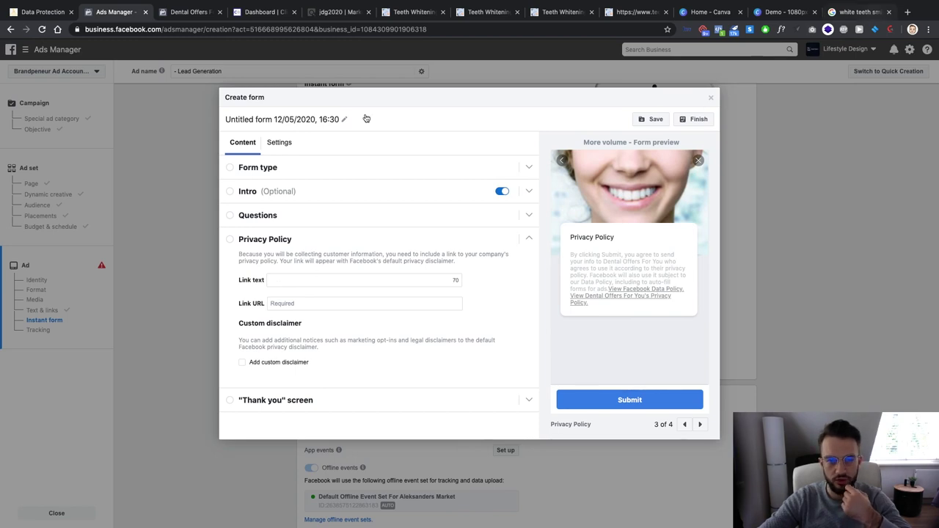
Search 'privacy policy generator' and copy the Data Protection page address
left_click(859, 12)
left_click(228, 59)
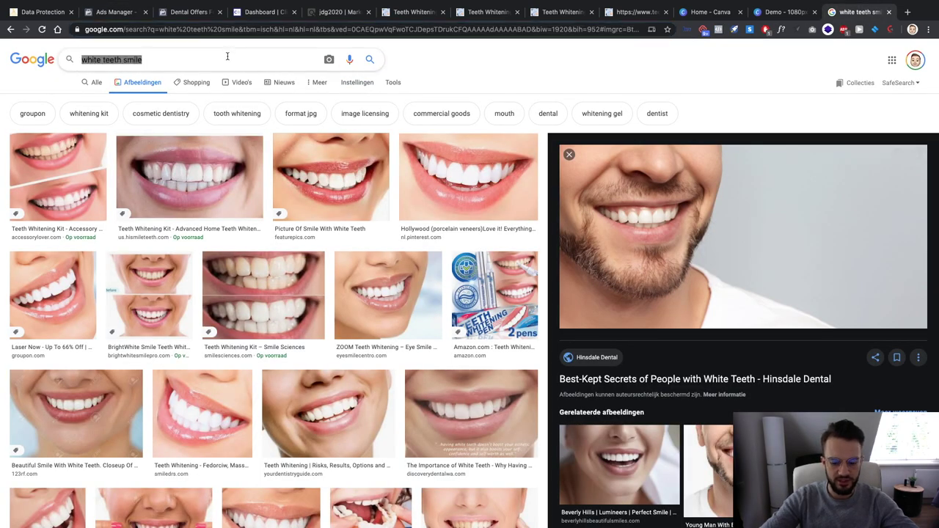
type("privacy pol")
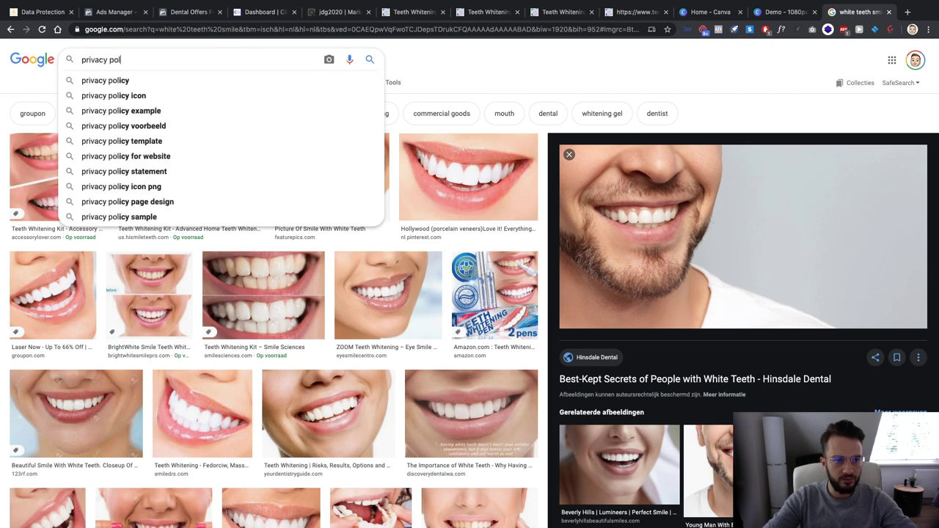
type("icy generator")
key("Return")
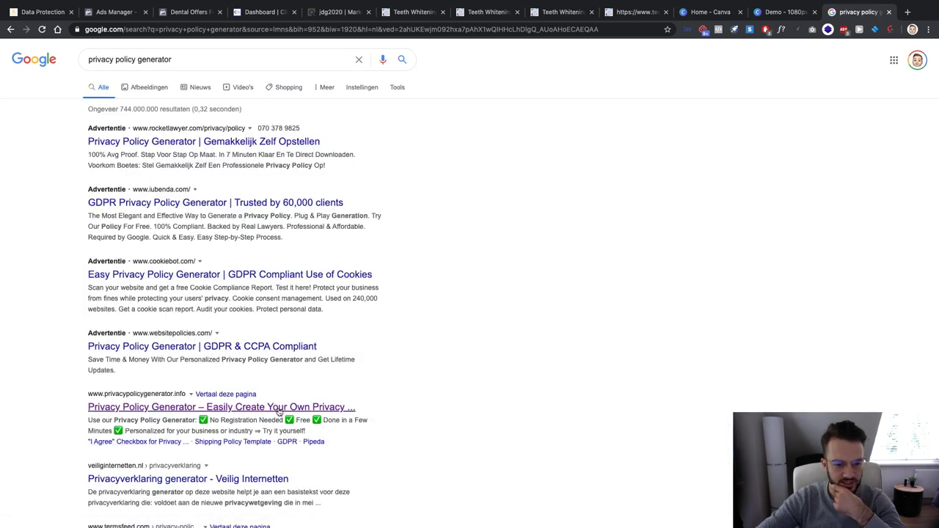
left_click(44, 13)
left_click(134, 30)
key("super+c")
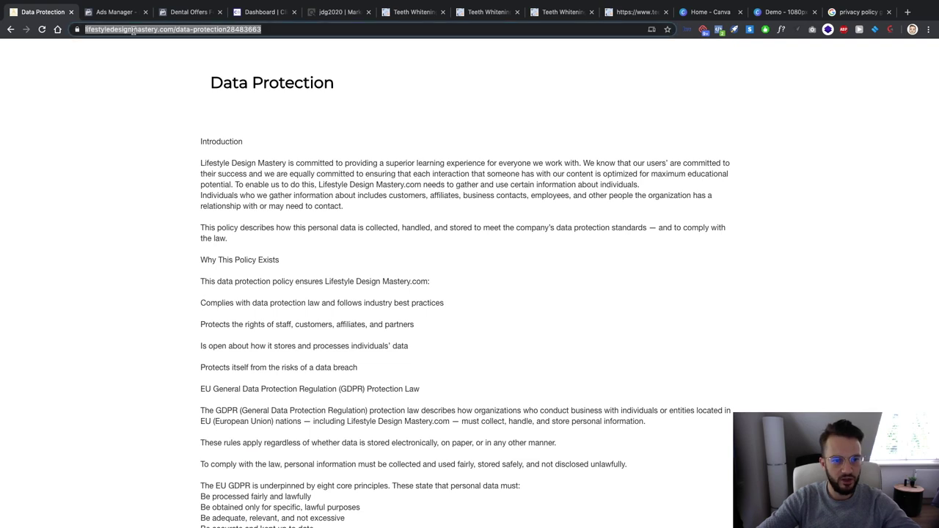
left_click(279, 12)
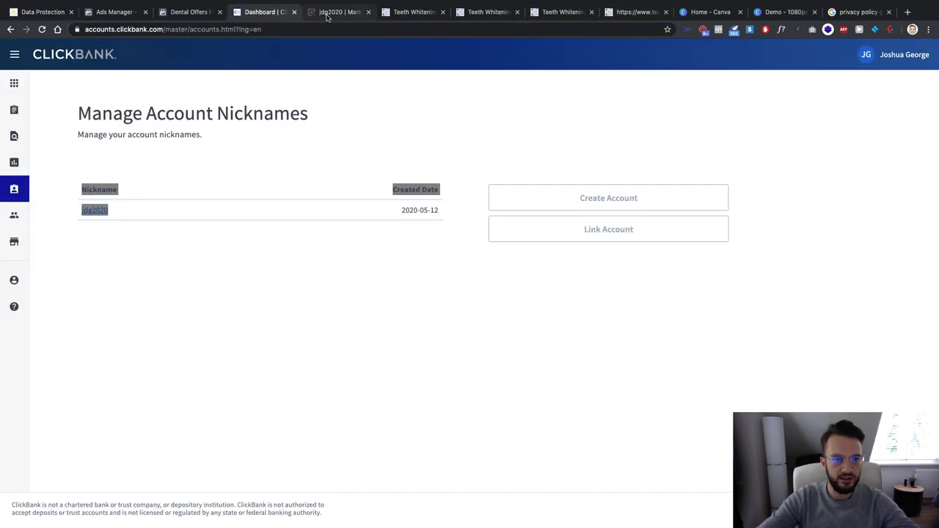
left_click(180, 13)
left_click(139, 15)
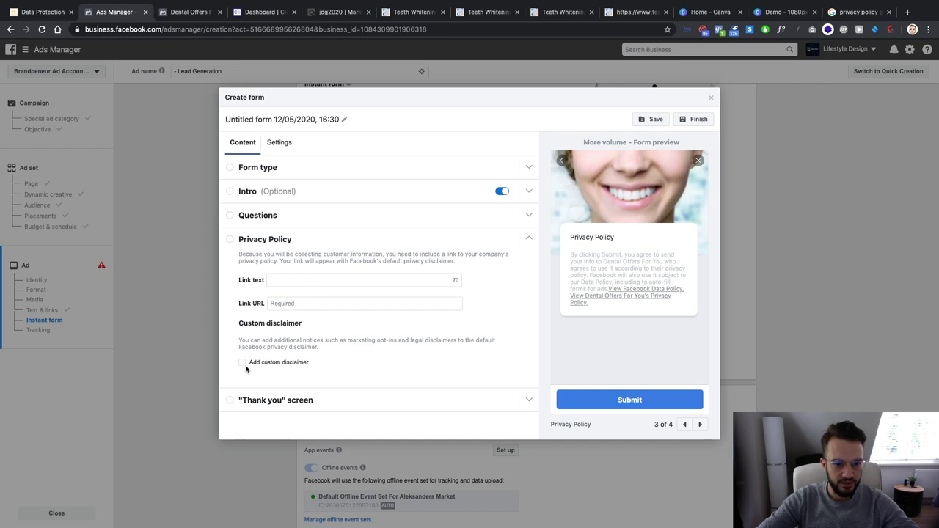
Paste that address as the privacy policy Link URL with link text 'Privacy Policy'
left_click(287, 307)
key("super+v")
left_click(287, 279)
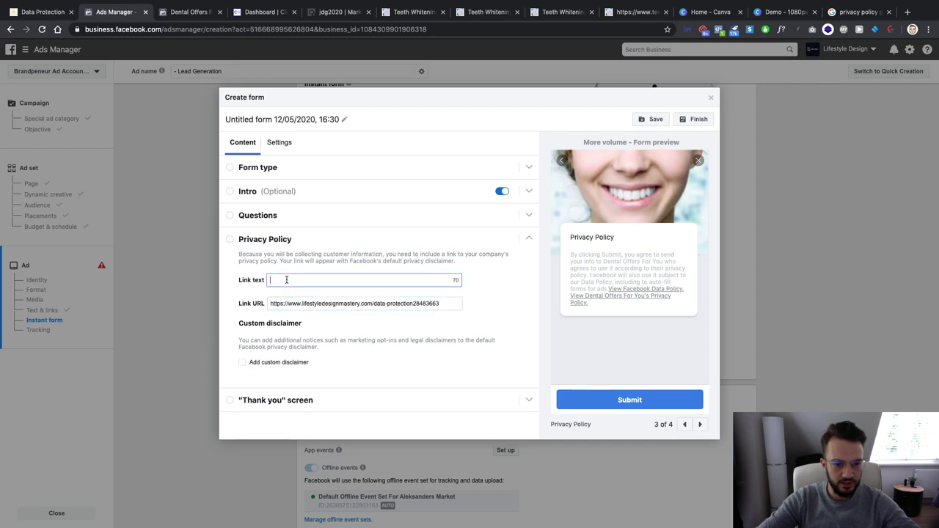
type("Privacy")
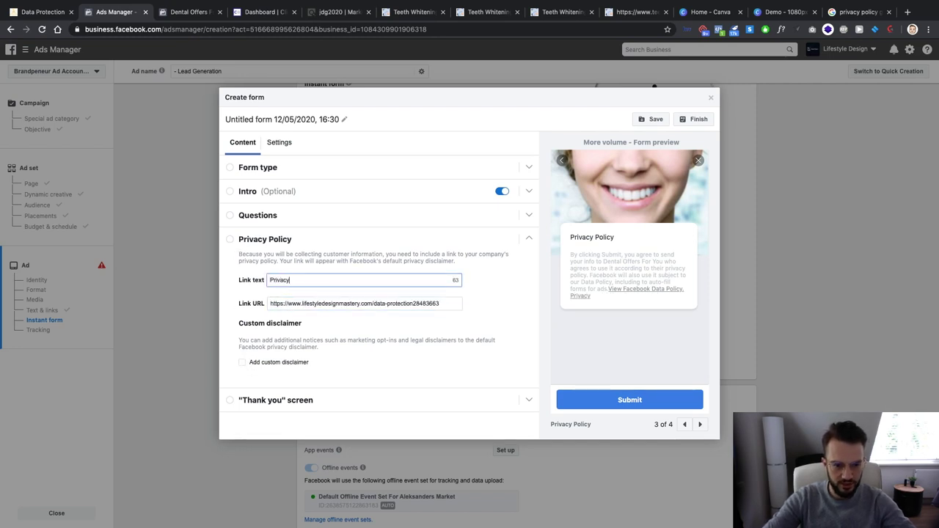
type(" Polix")
key("BackSpace")
type("cy")
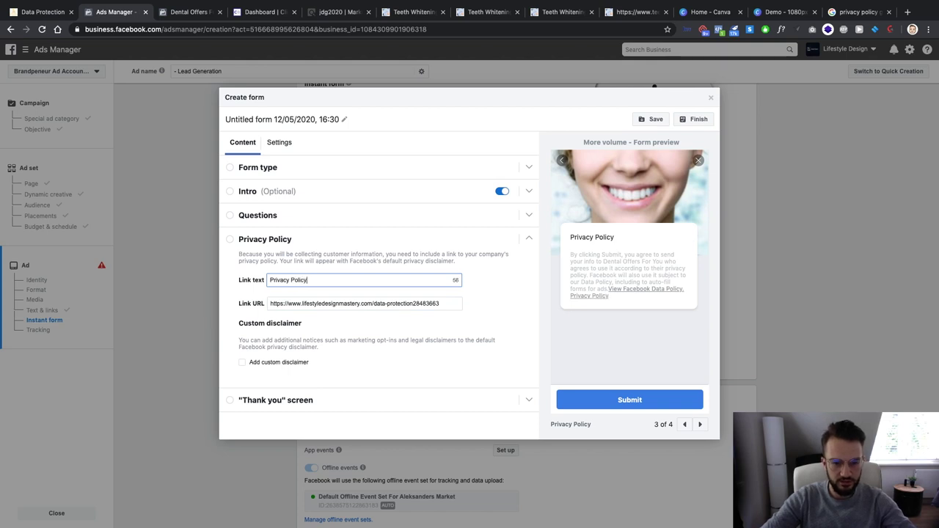
left_click(238, 239)
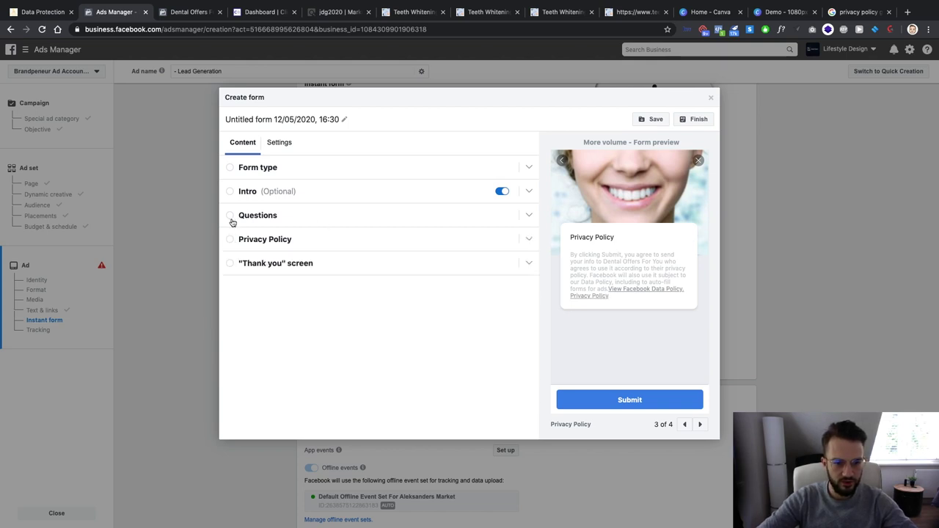
Rewrite the thank-you description to say 'We will send free guide via e-mail.'
left_click(229, 263)
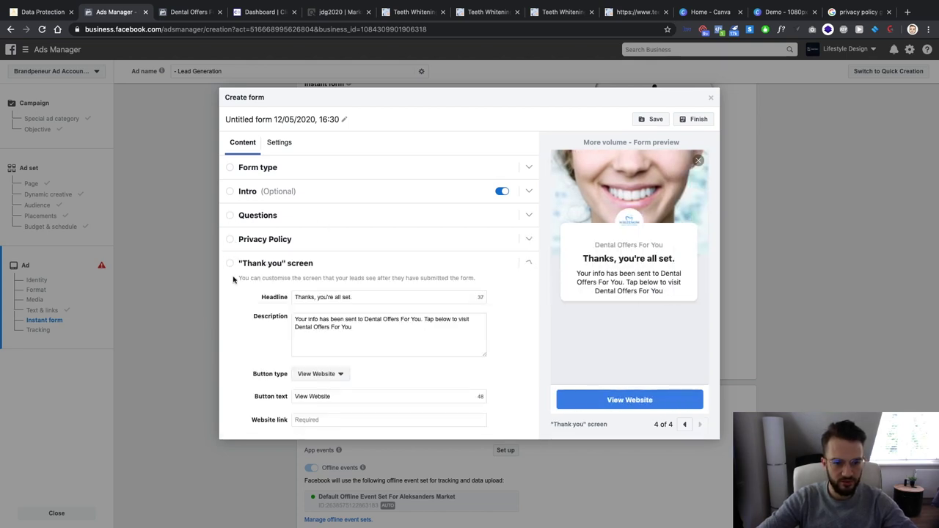
left_click(368, 337)
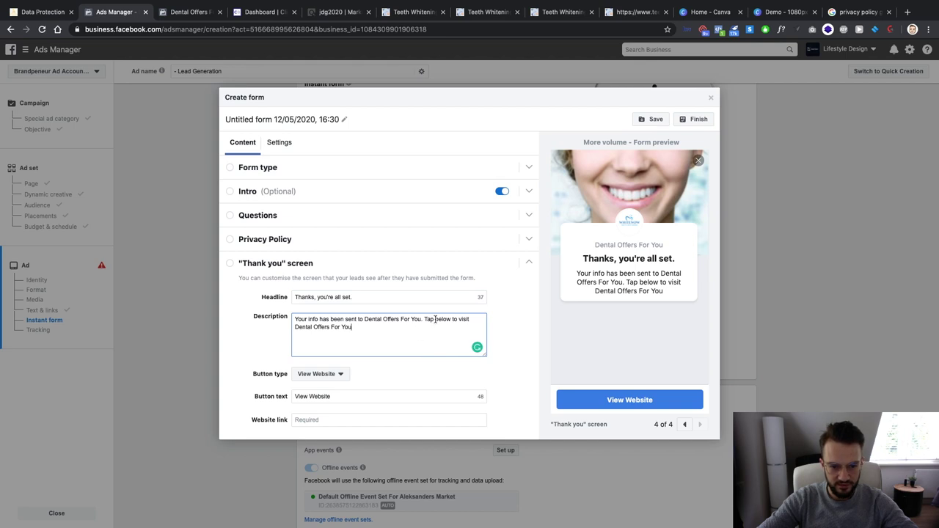
left_click_drag(425, 318, 433, 332)
type("Tap")
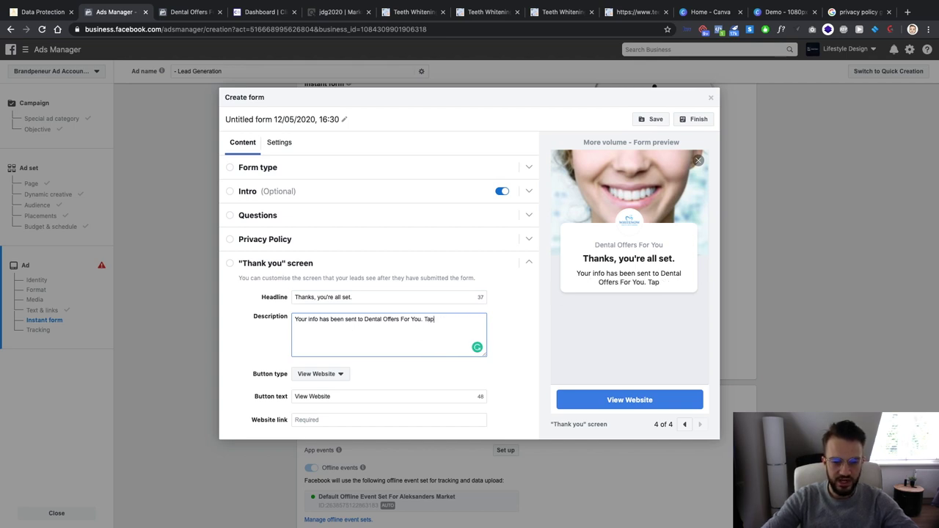
type(" Below")
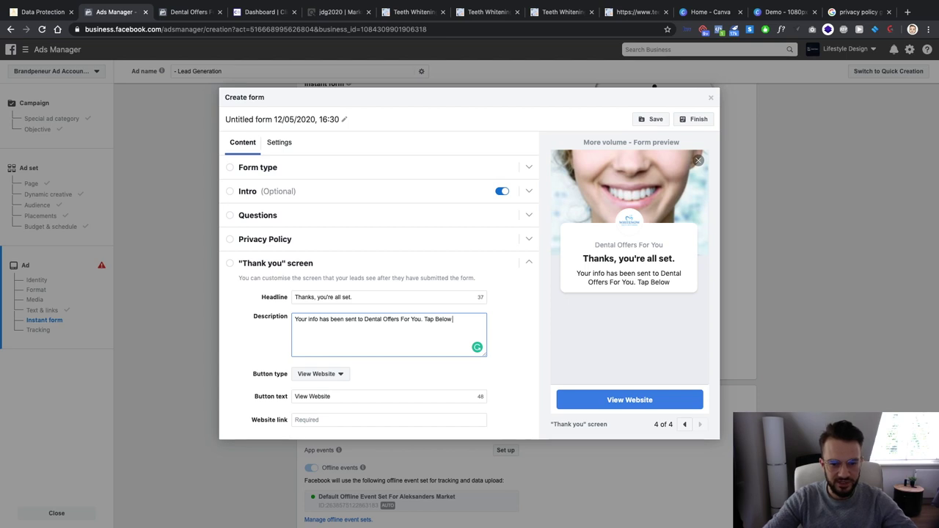
type("to")
type(" downl")
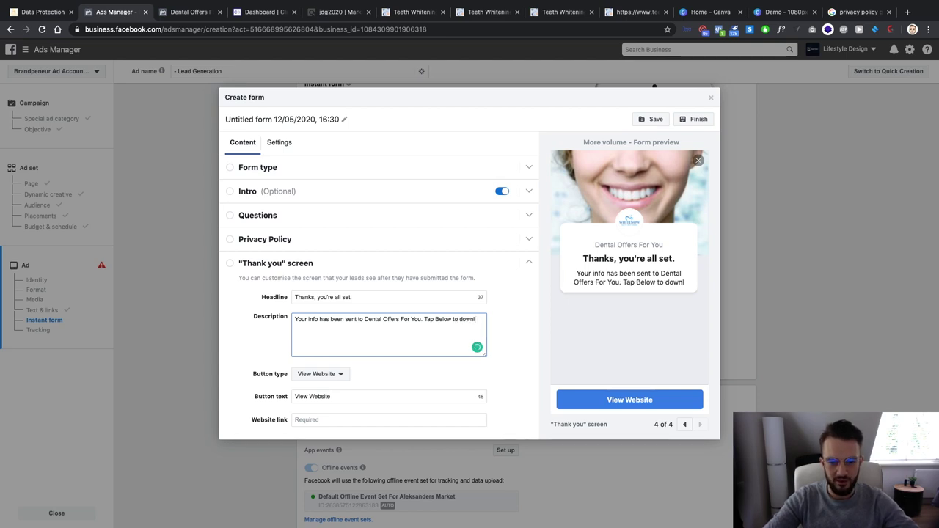
type("oad your free guide!")
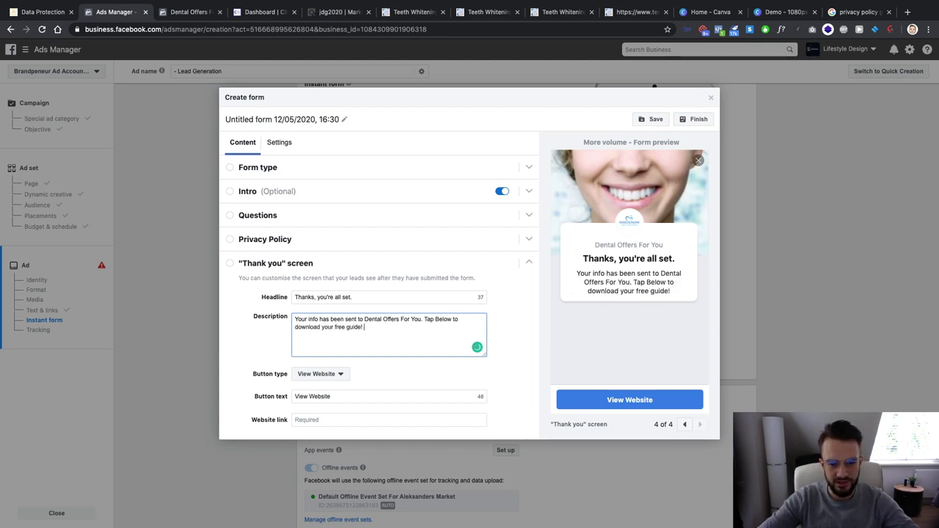
scroll(328, 389, "down", 1)
left_click(319, 400)
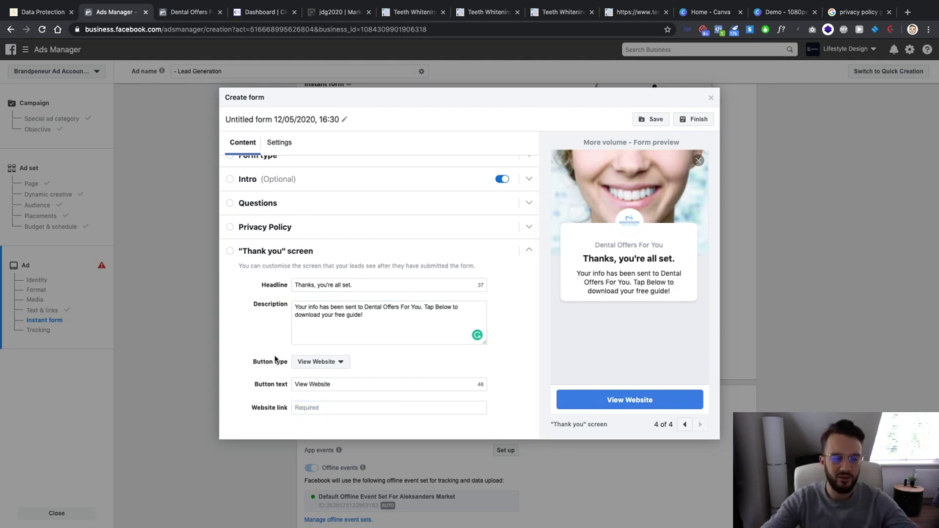
left_click(430, 331)
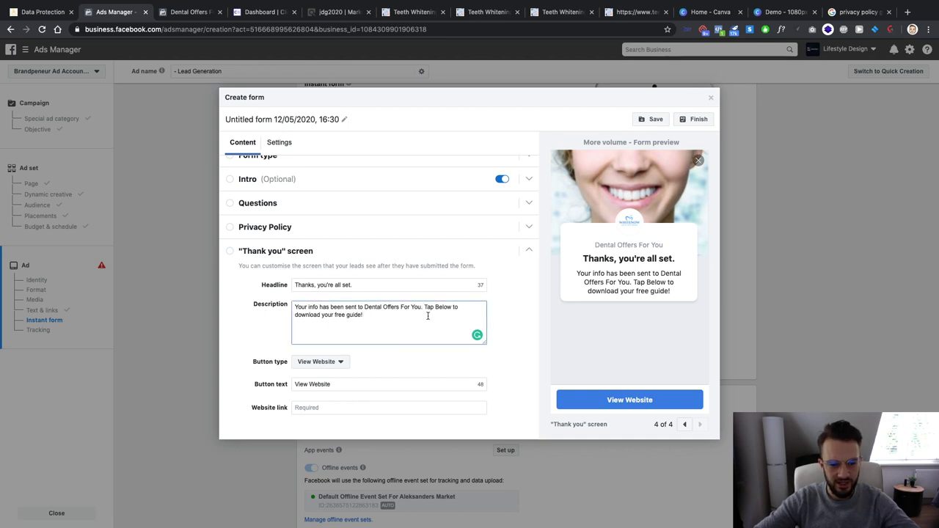
left_click_drag(425, 307, 447, 335)
type("We will send")
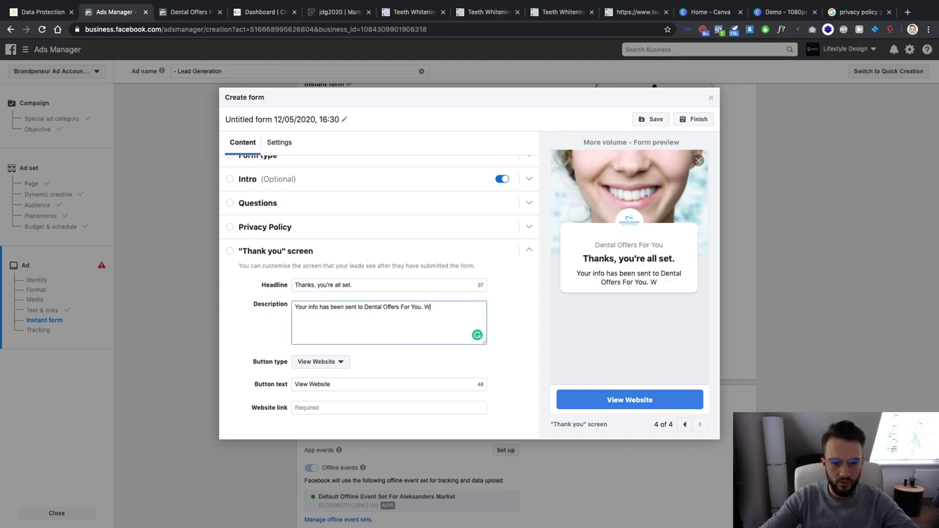
type("fre")
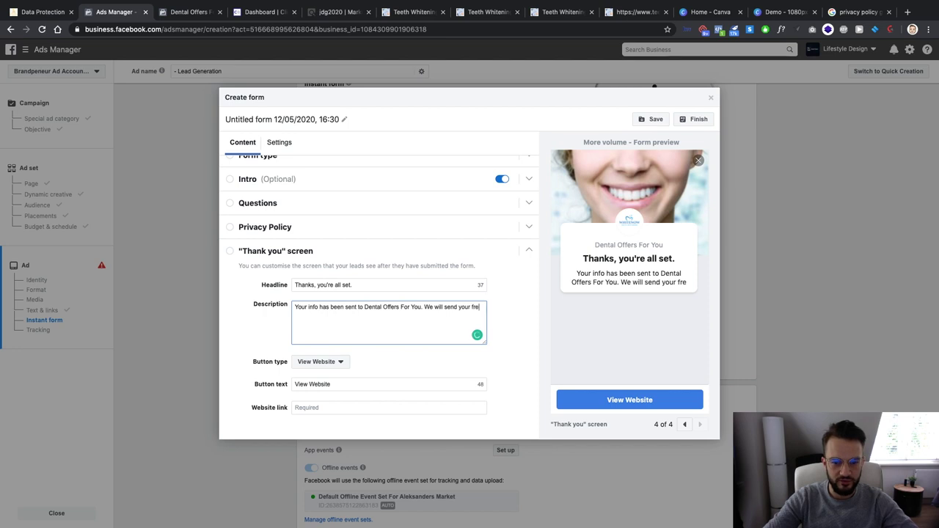
type("e guide via e-mail.")
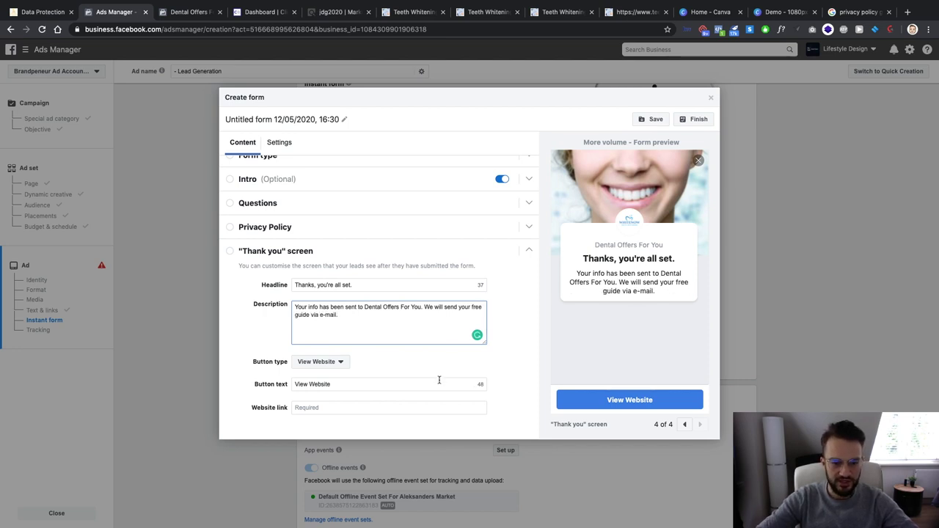
Keep the View Website button, link it to the lifestyledesignmastery.com home page, and save
left_click(331, 363)
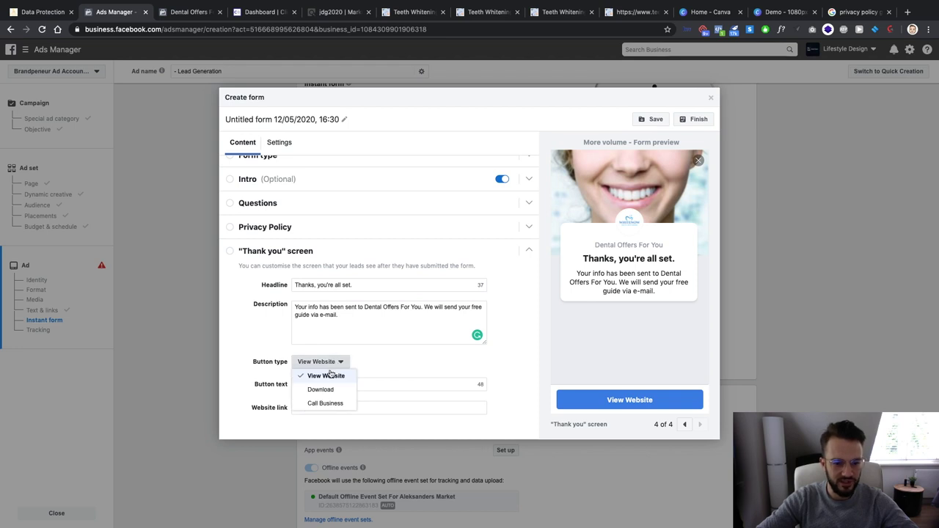
left_click(245, 362)
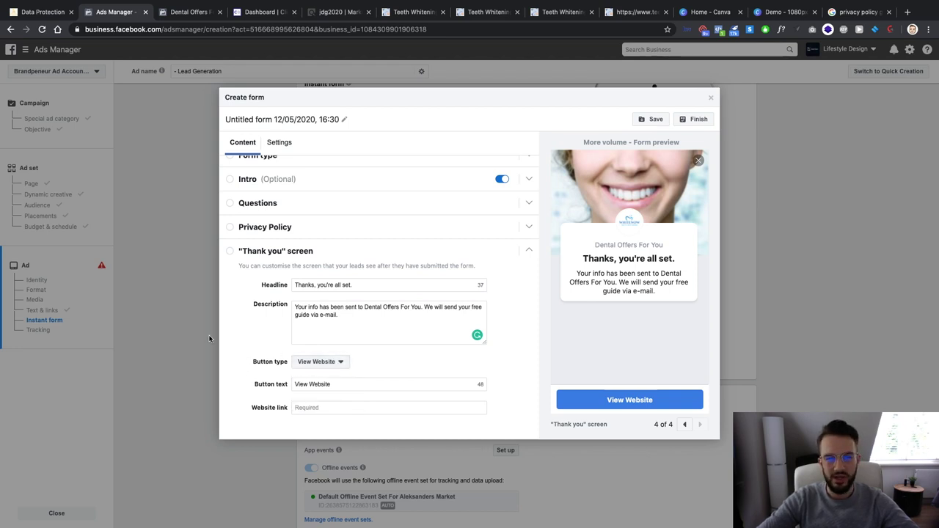
left_click(300, 408)
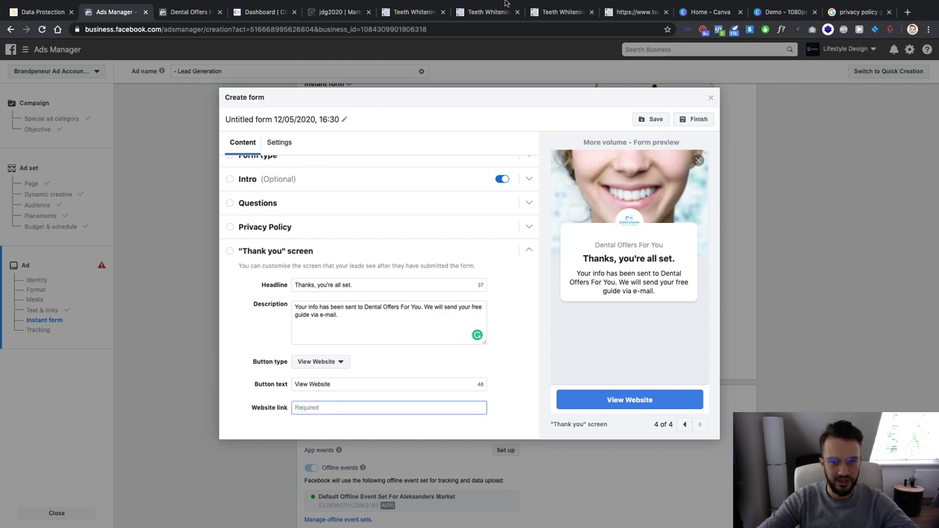
left_click(42, 12)
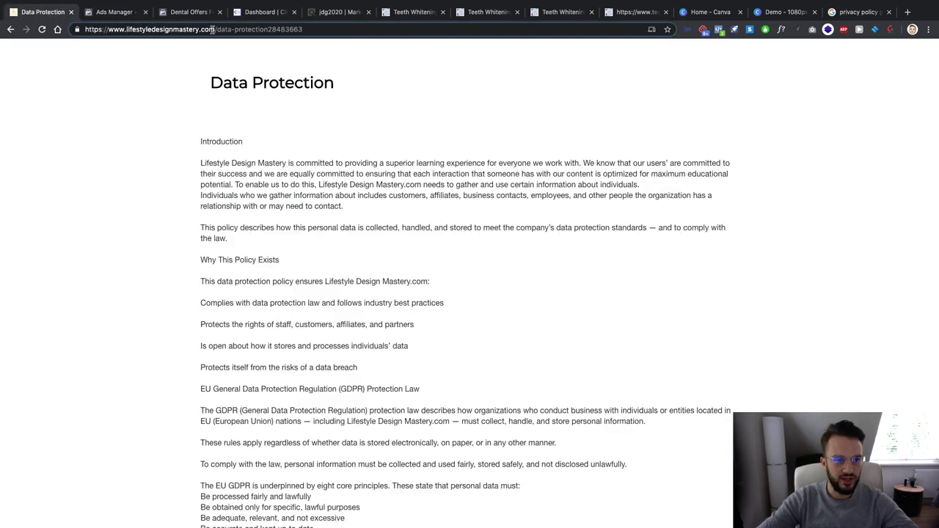
left_click_drag(214, 29, 501, 54)
key("BackSpace")
key("ctrl+a")
key("ctrl+c")
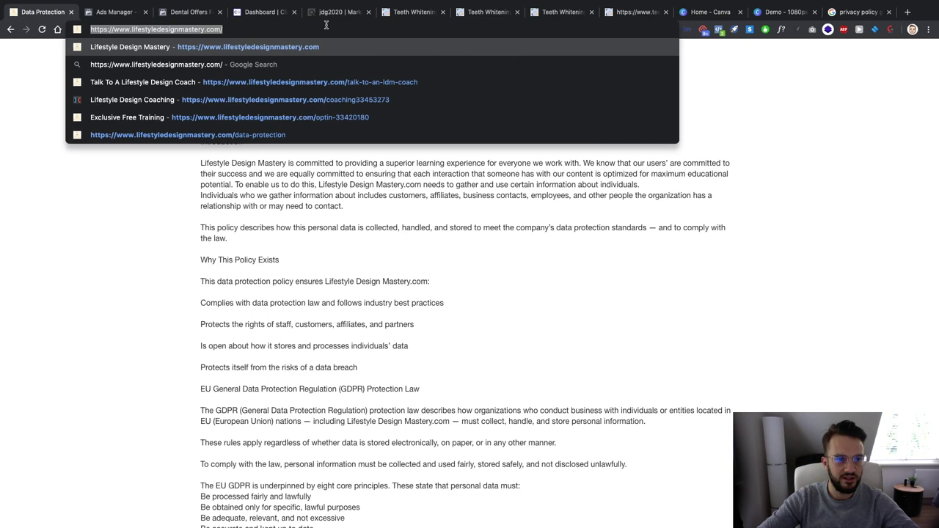
left_click(115, 13)
key("ctrl+v")
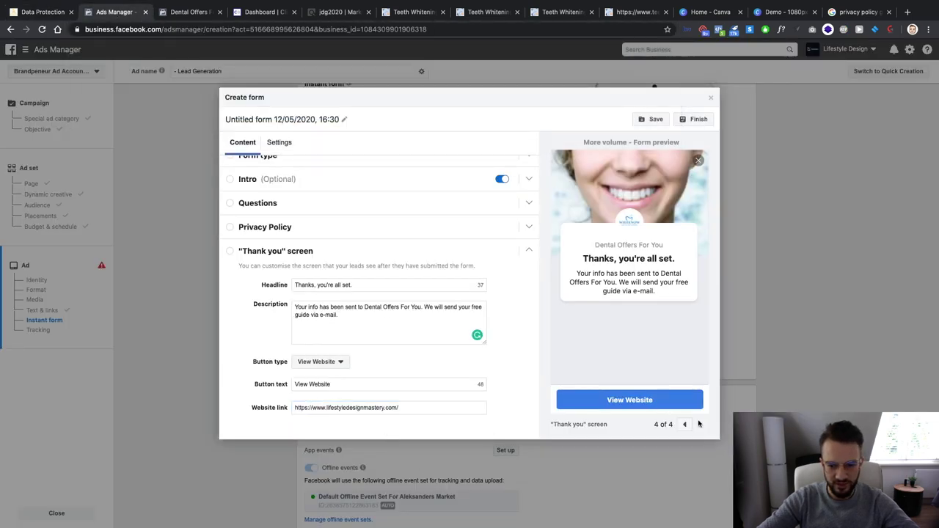
left_click(655, 119)
Rename the form to 'Demo Dentist Lead Gen Form', save it and finish
left_click(344, 119)
type("Dem")
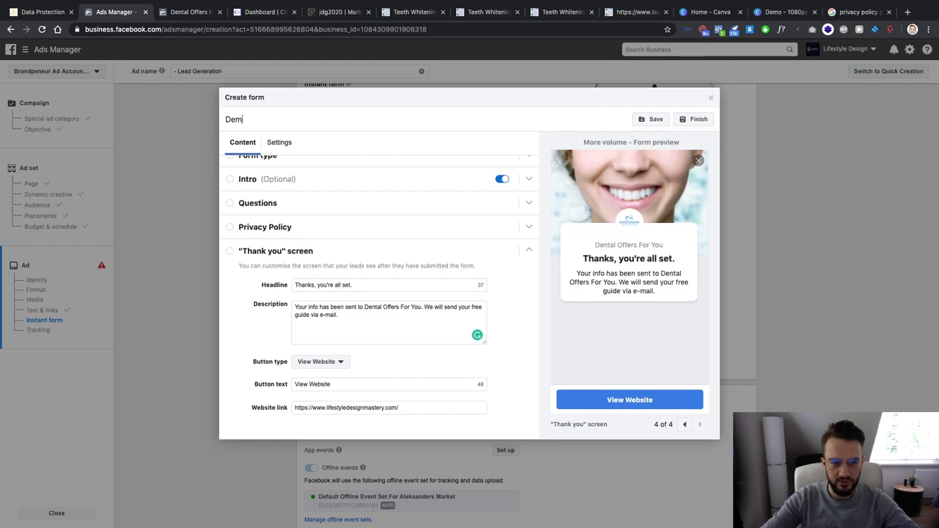
type("o Dentist Lead Gen Form")
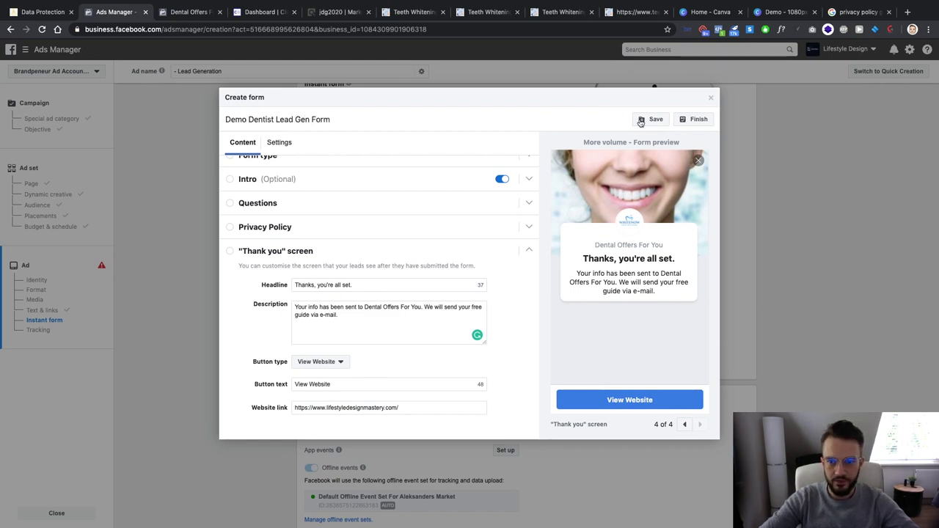
left_click(641, 119)
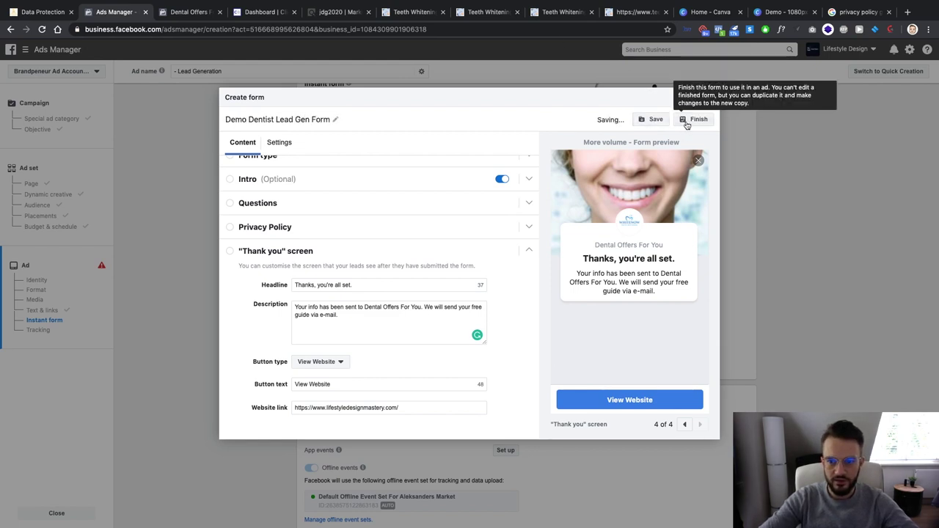
left_click(694, 120)
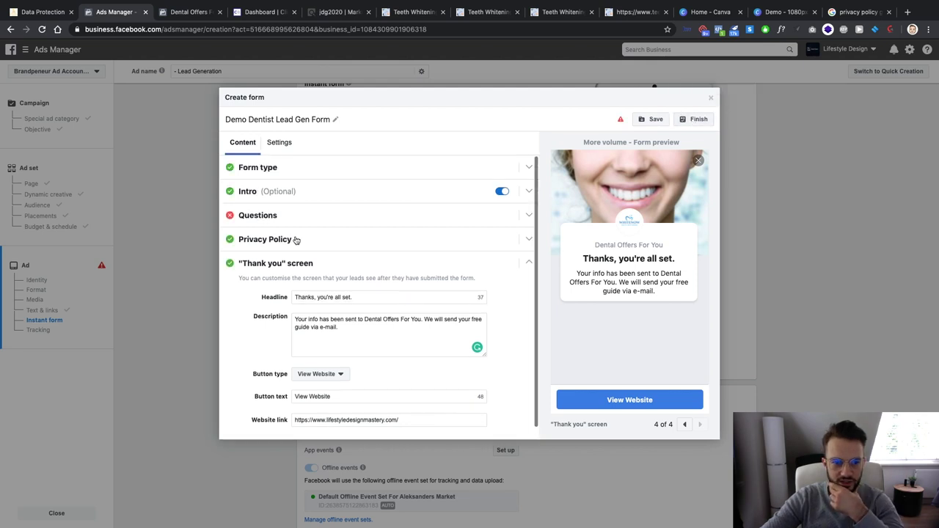
Add the Questions prefill message 'Please fill out your information to qualify'
left_click(266, 215)
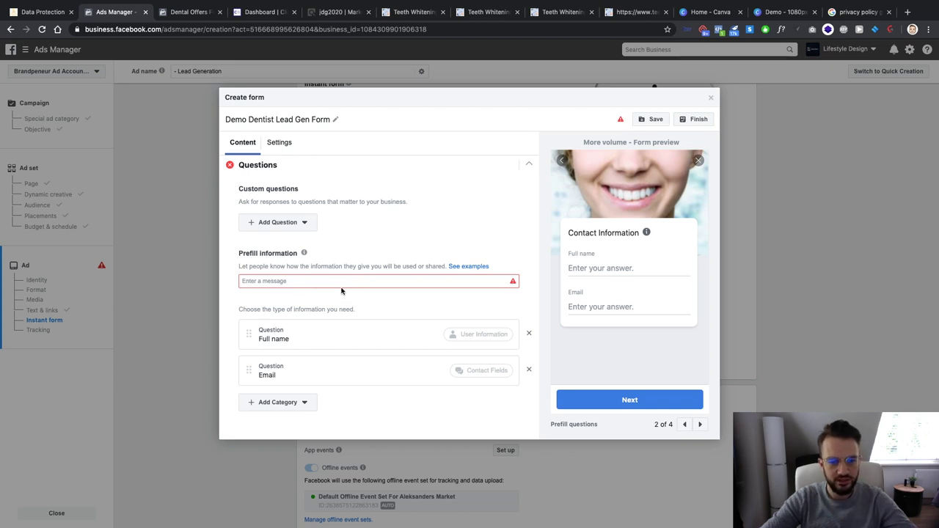
type("Please")
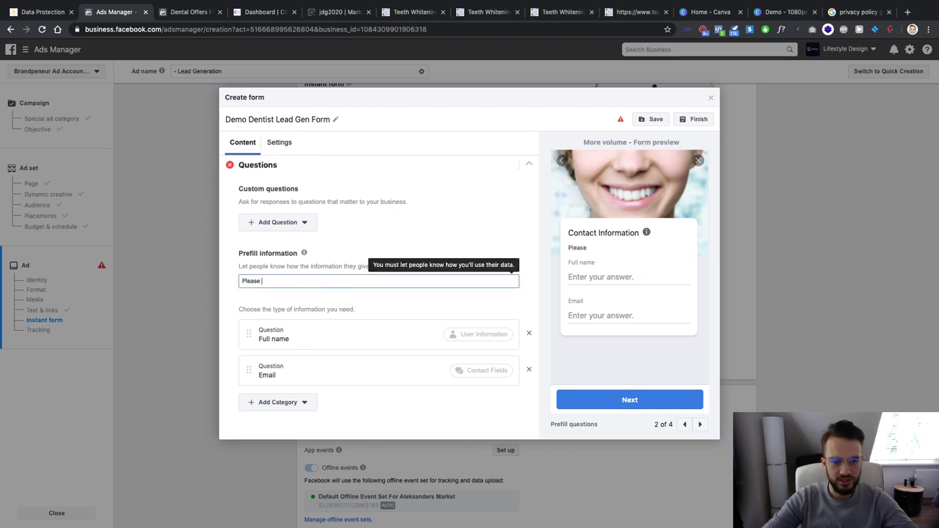
type(" fil")
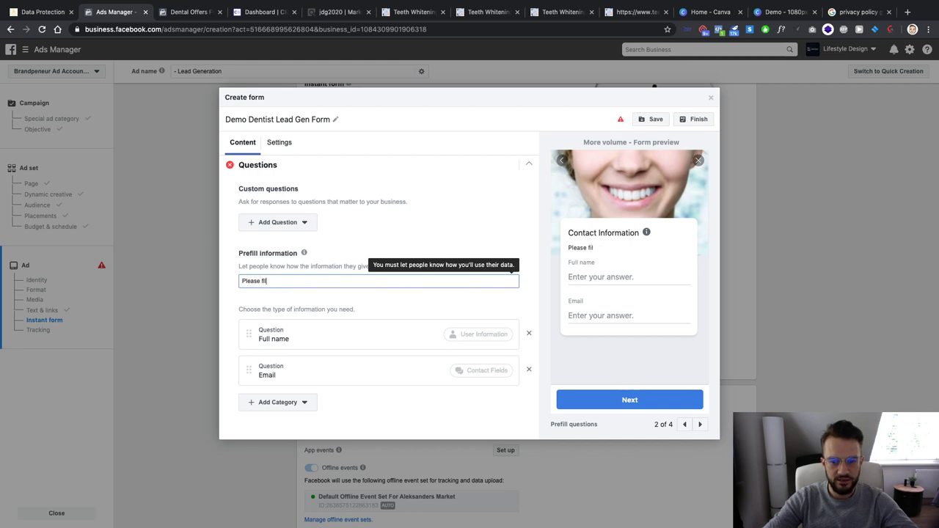
type("l out your info")
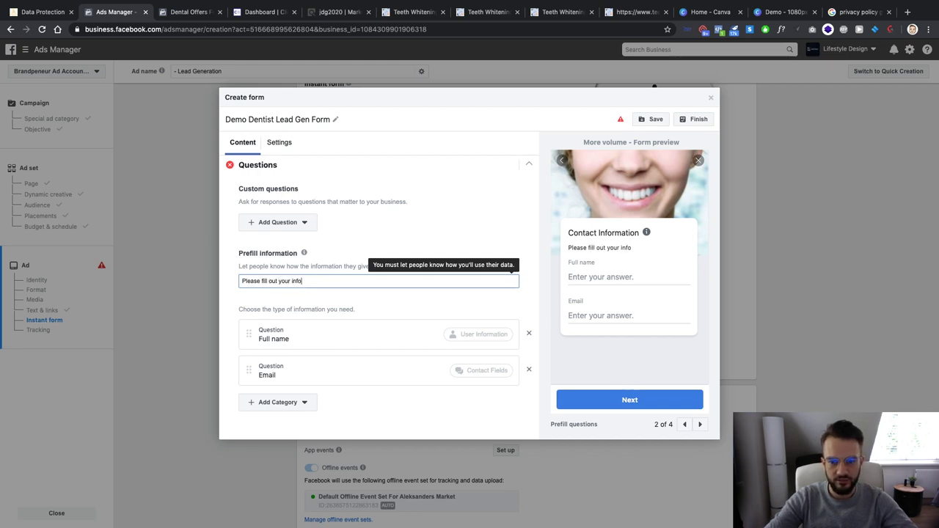
type("rmation to qual")
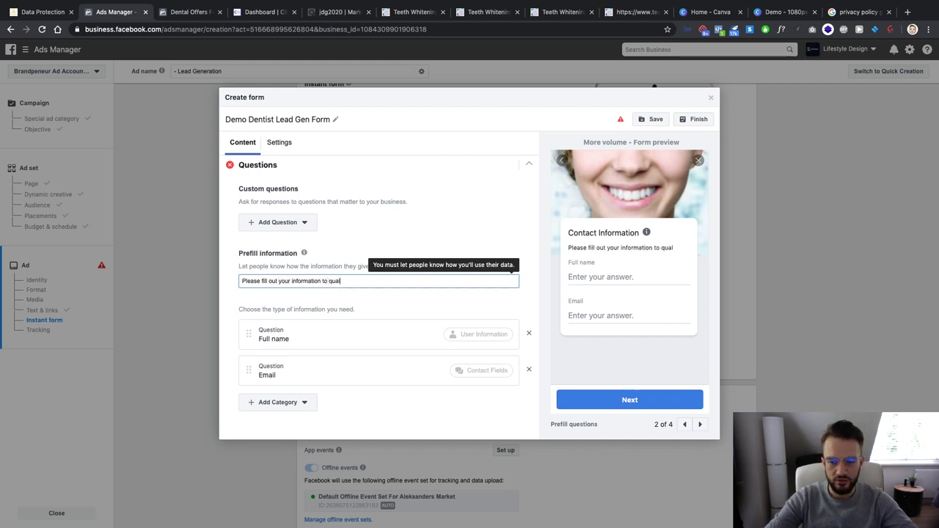
type("ify")
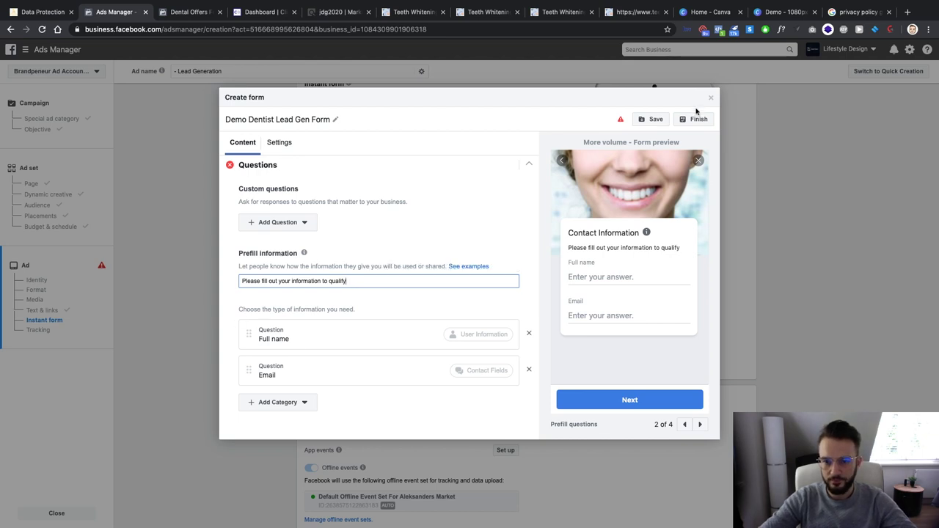
left_click(671, 155)
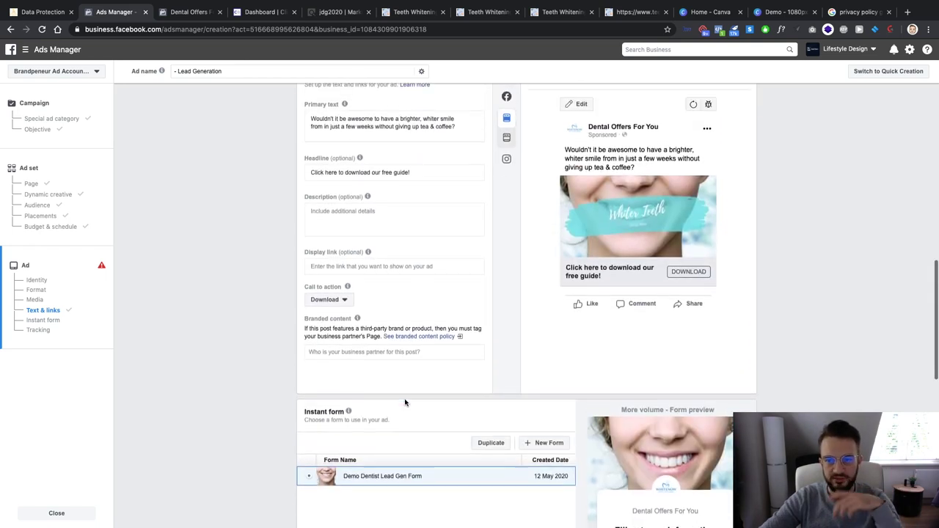
Check the ad's Text & links, Format and Media sections, then confirm to publish the lead ad
scroll(405, 402, "up", 1)
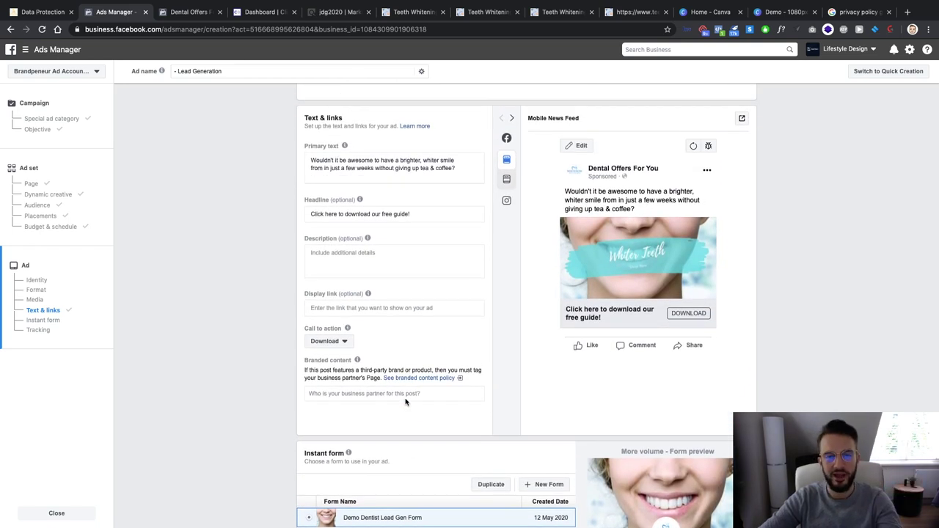
scroll(350, 387, "up", 3)
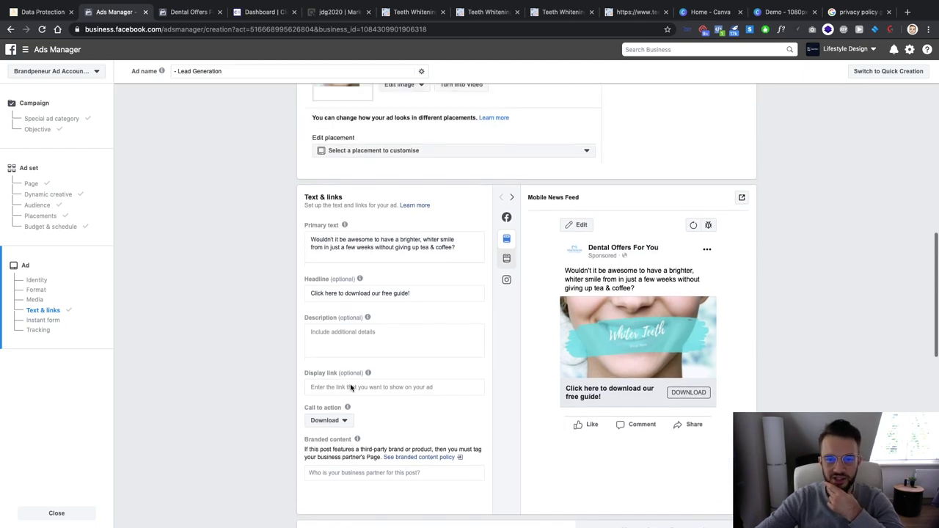
scroll(351, 388, "up", 6)
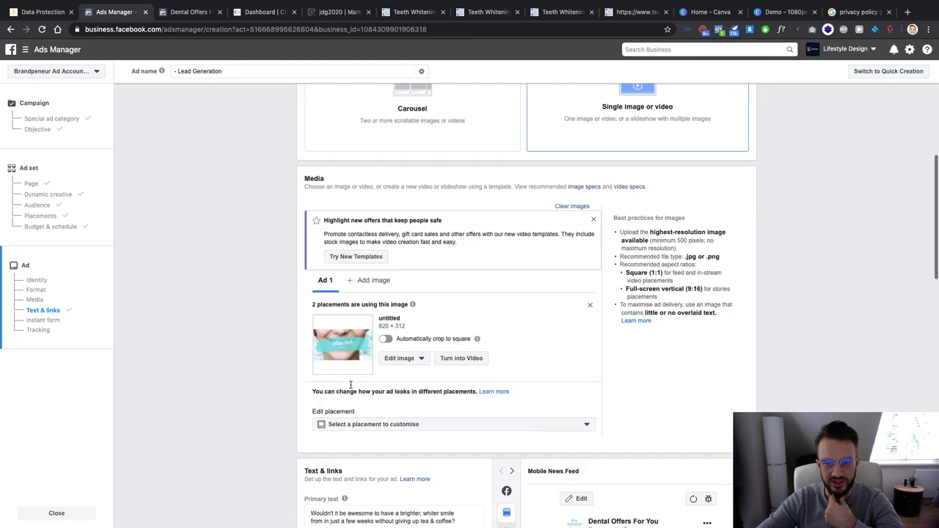
scroll(353, 387, "down", 1)
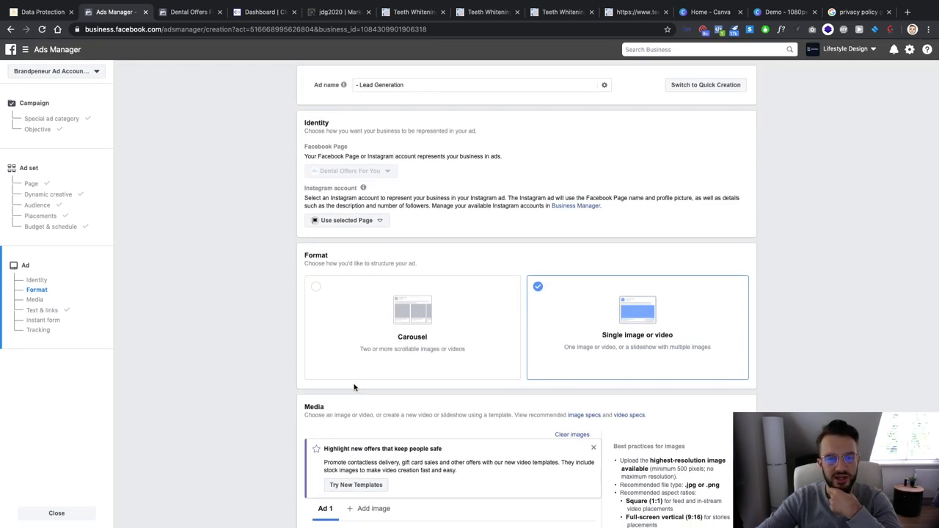
scroll(487, 350, "down", 15)
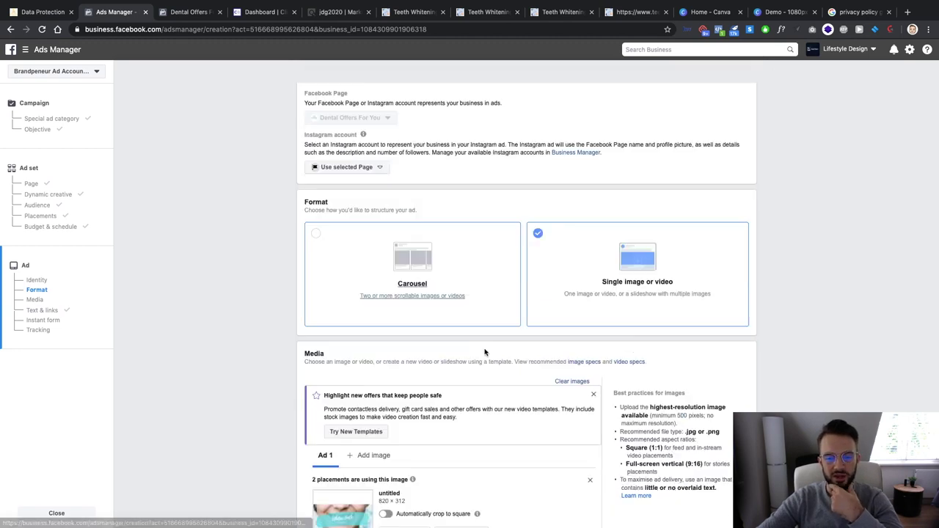
left_click(725, 453)
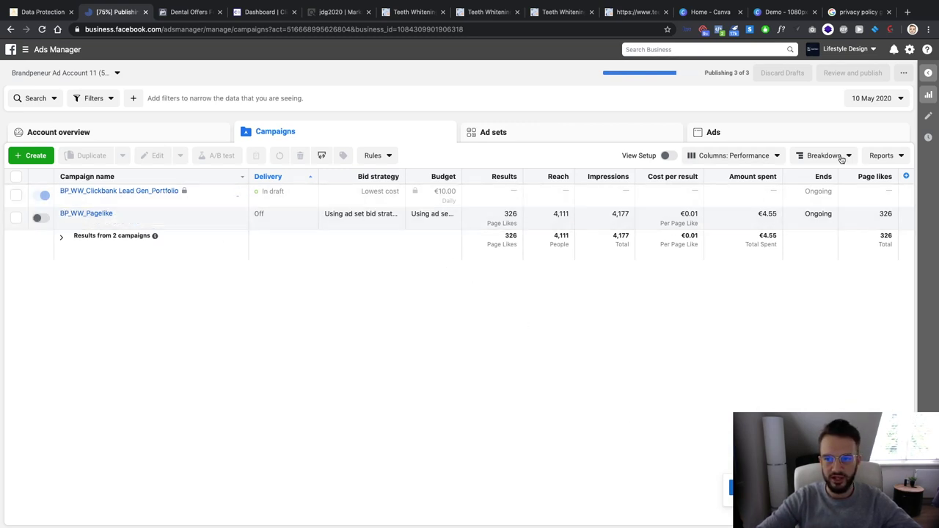
Try the Lifetime and then Today date presets on the campaigns report
left_click(873, 103)
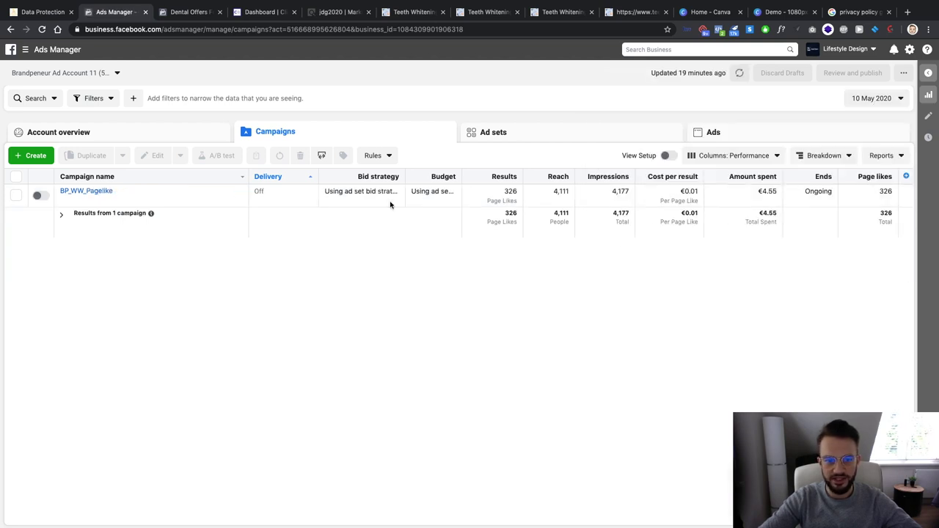
left_click(901, 99)
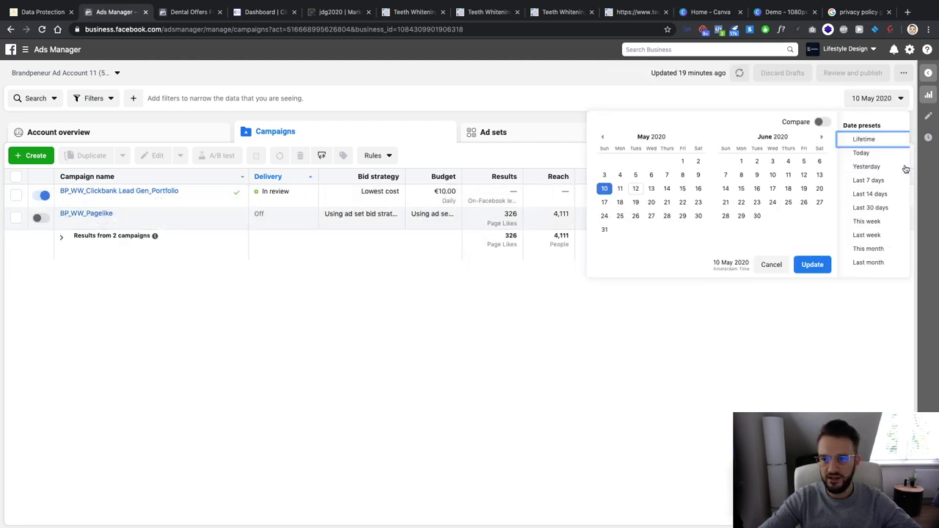
left_click(864, 135)
left_click(875, 102)
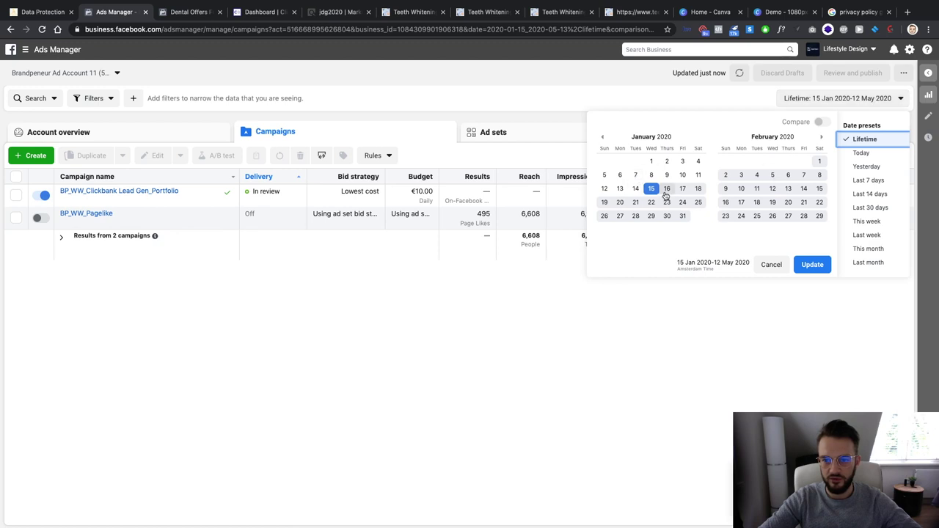
left_click(861, 153)
Set the report's date range to 12–22 May 2020 and open Customise Columns
left_click(893, 98)
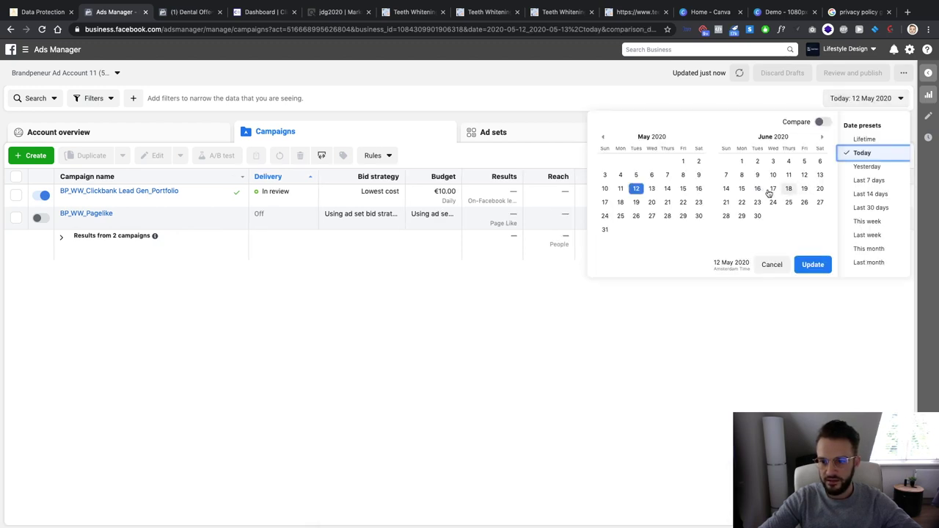
left_click(637, 190)
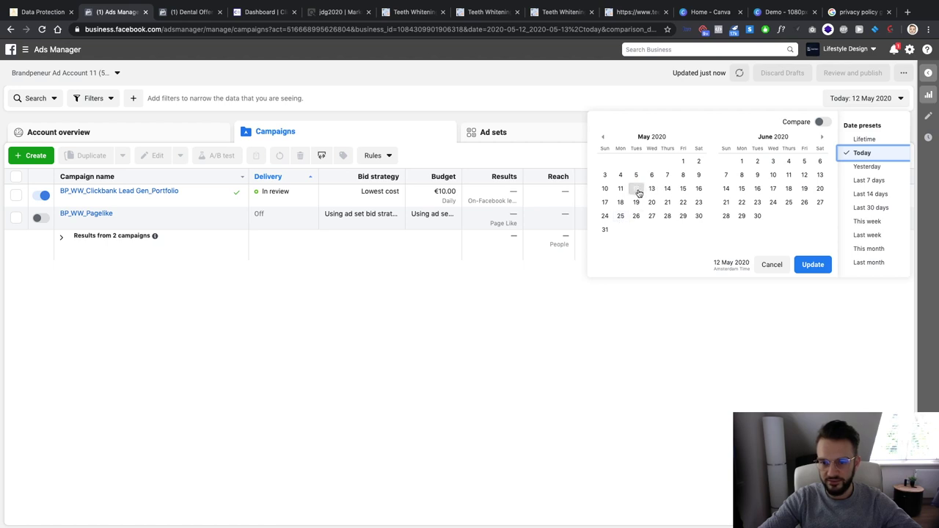
left_click(683, 202)
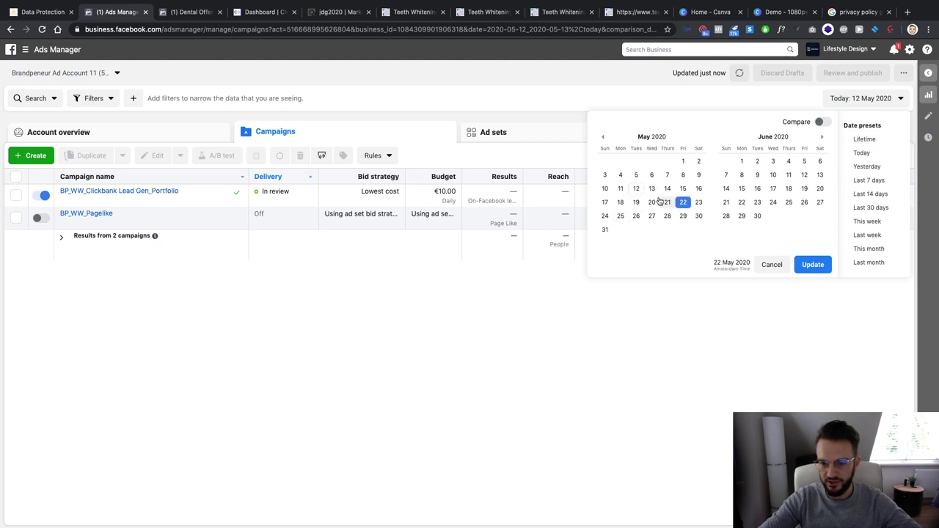
left_click(813, 265)
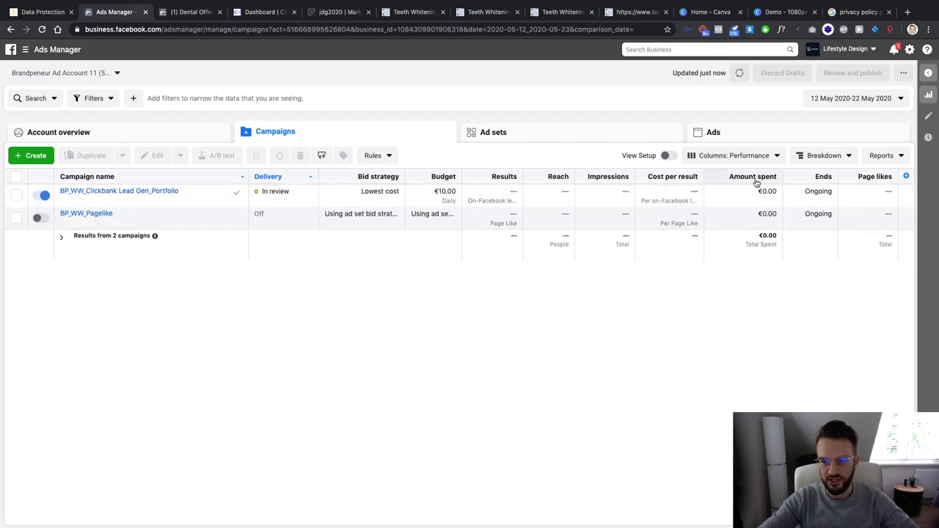
left_click(759, 155)
left_click(735, 369)
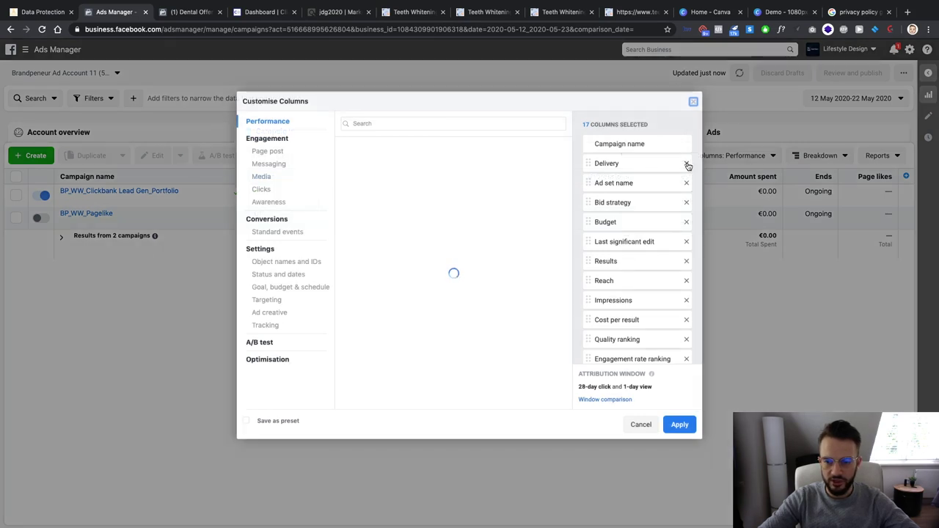
Remove all preset columns from the campaigns table's column set
left_click(686, 163)
left_click(686, 163)
left_click(686, 163)
left_click(687, 163)
left_click(687, 163)
left_click(686, 163)
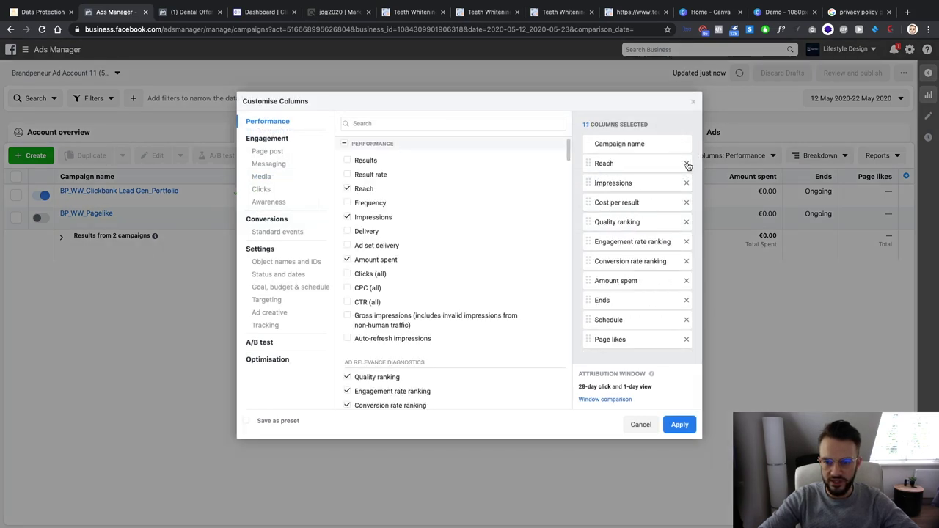
double_click(687, 163)
double_click(687, 163)
triple_click(687, 163)
triple_click(687, 163)
Search 'outbound', add the Outbound CTR column, then remove it again
left_click(401, 121)
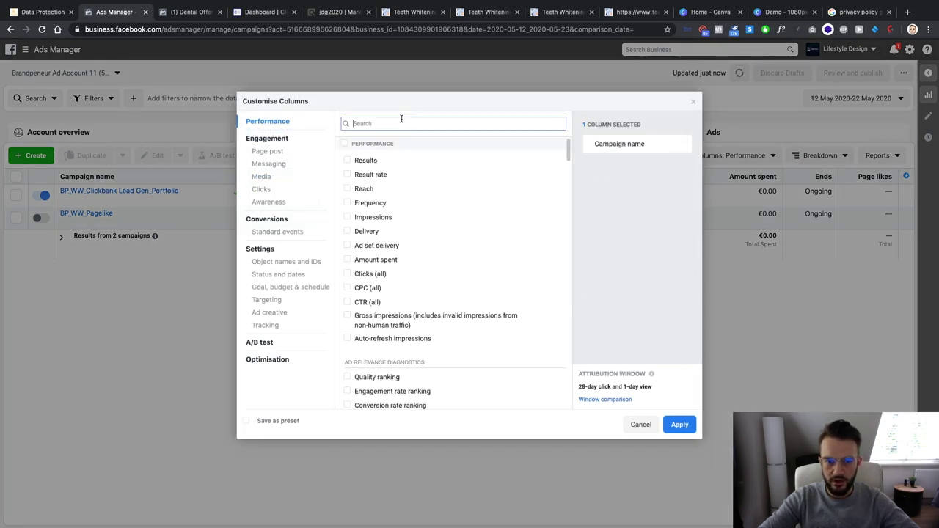
type("outbound")
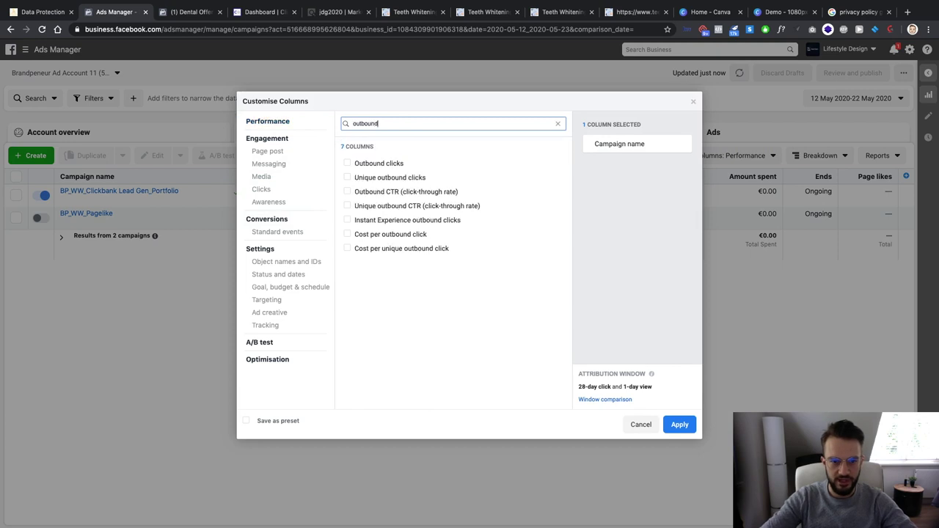
left_click(403, 191)
double_click(394, 125)
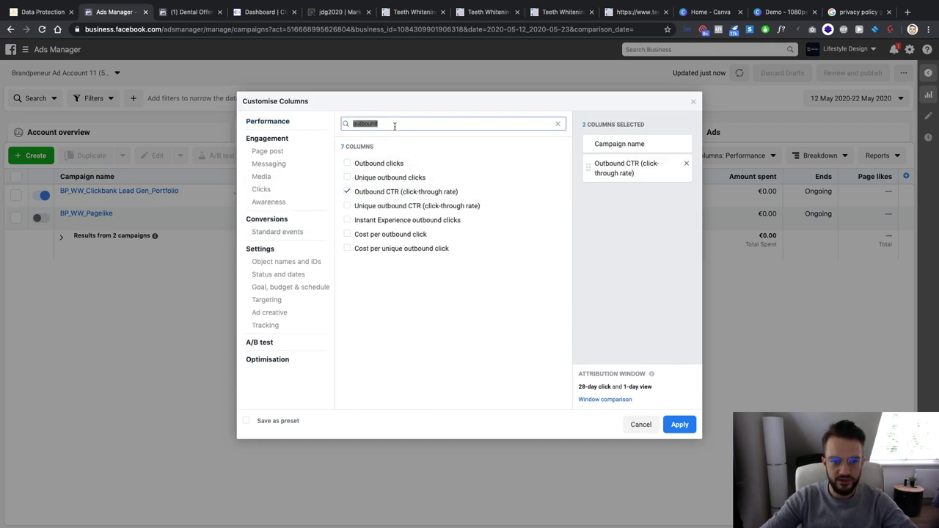
left_click(348, 191)
left_click(388, 124)
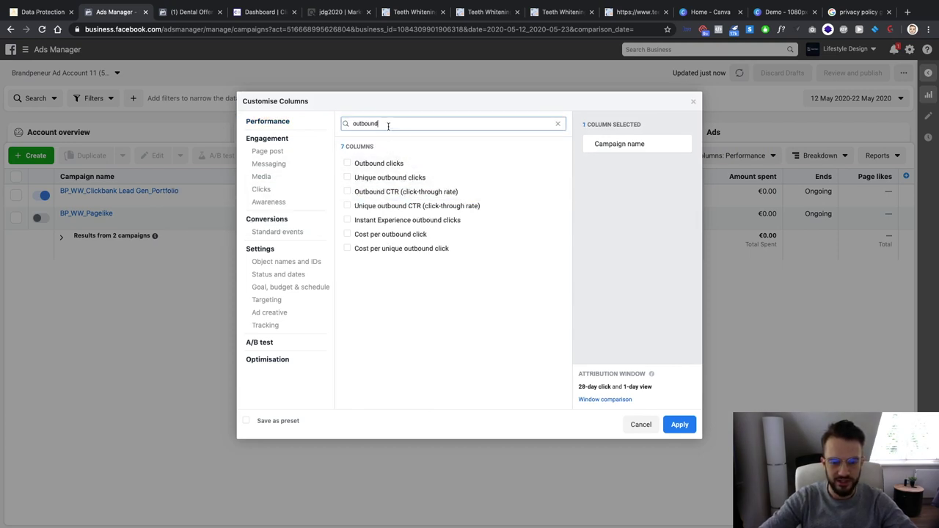
double_click(388, 125)
Add the CTR (link click-through rate), Leads total and cost per lead columns
type("ctr")
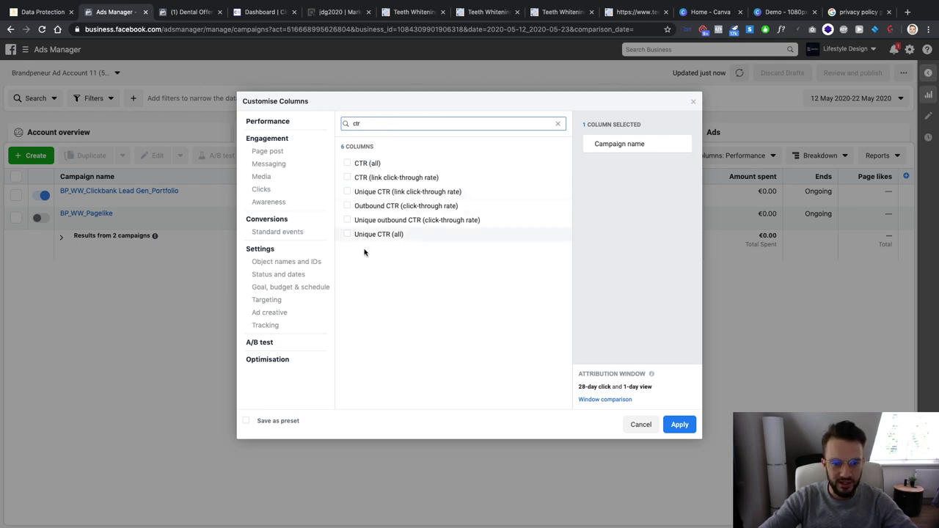
left_click(348, 177)
double_click(380, 123)
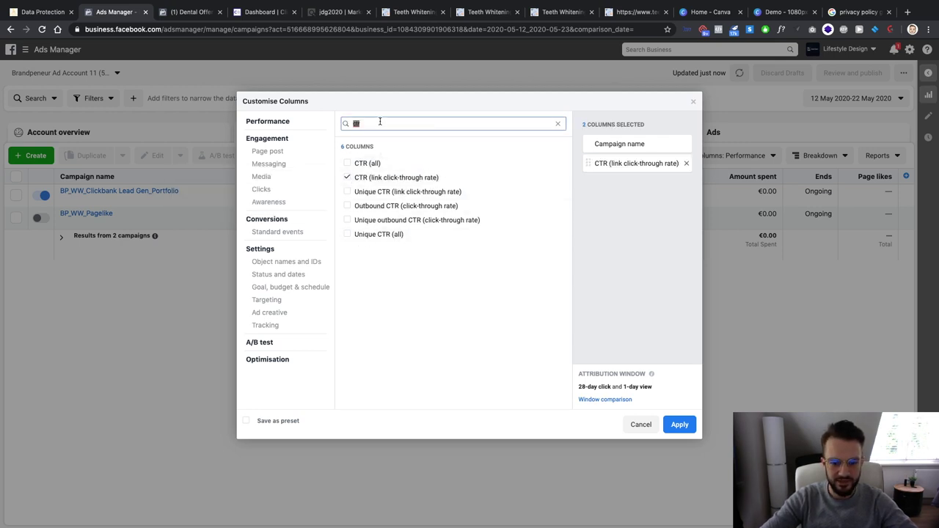
type("leads")
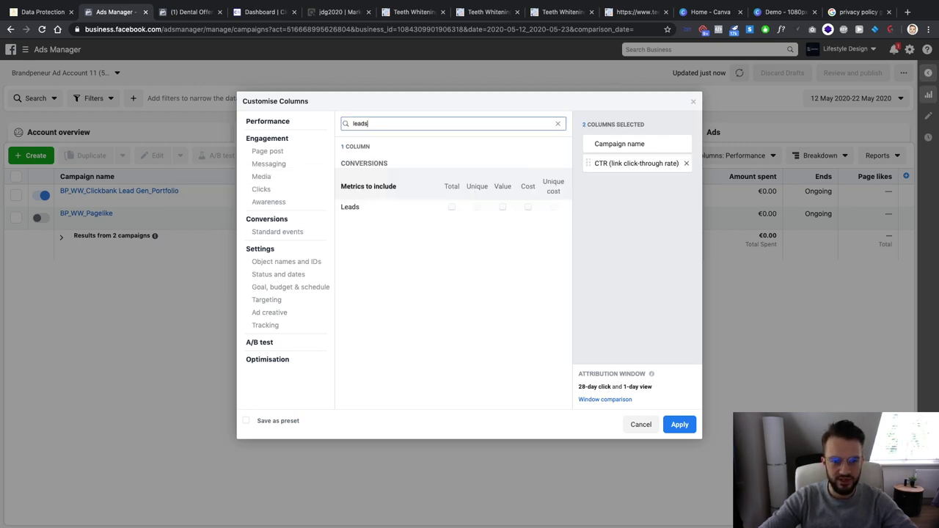
left_click(451, 207)
left_click(528, 207)
Add CPC (all) and CPC (cost per link click), apply the columns, and screenshot the table
double_click(471, 124)
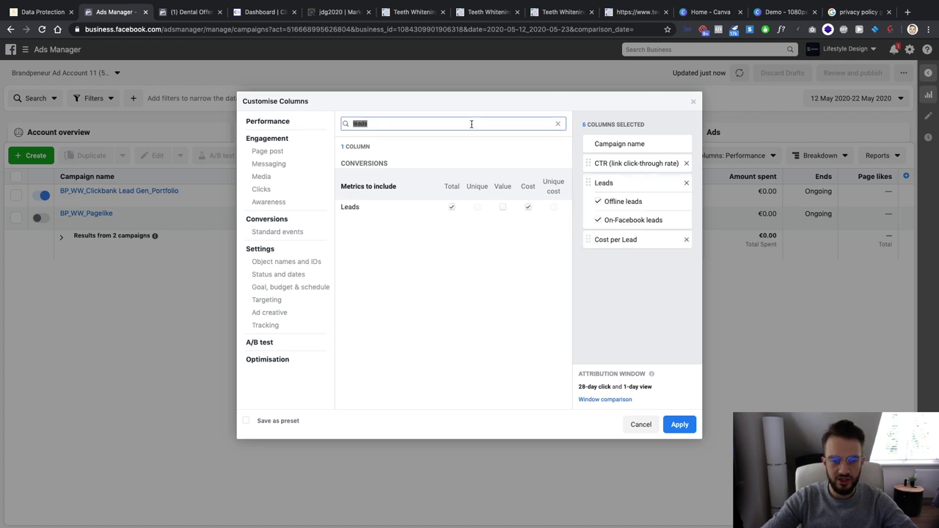
key("BackSpace")
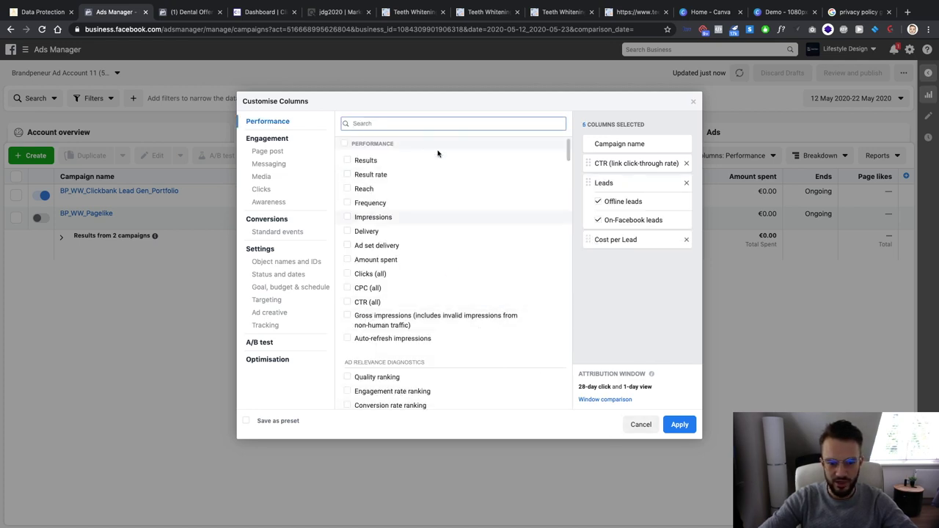
type("cpc")
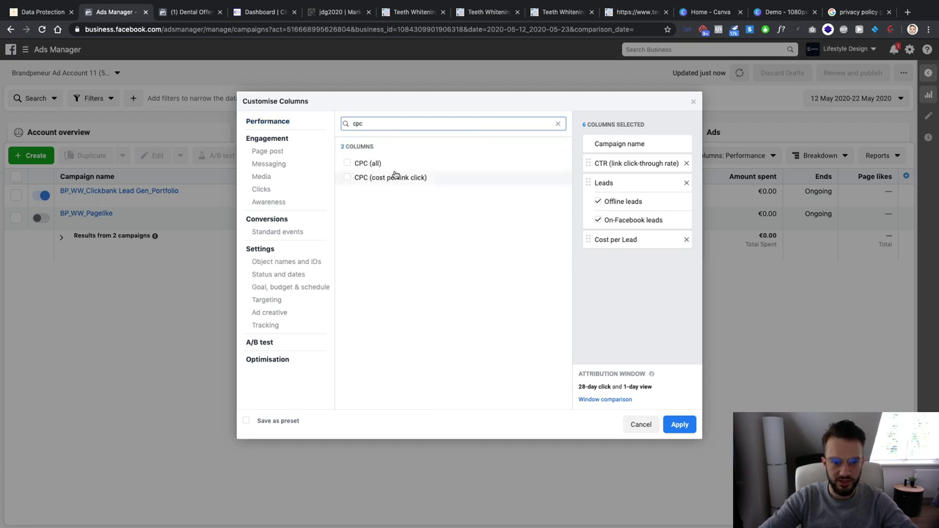
left_click(371, 163)
left_click(361, 177)
left_click(679, 424)
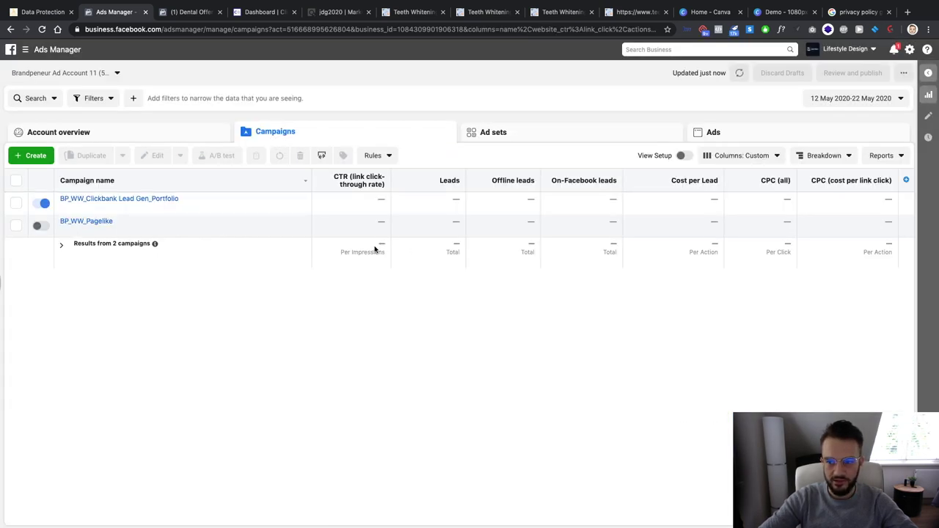
key("super+shift+4")
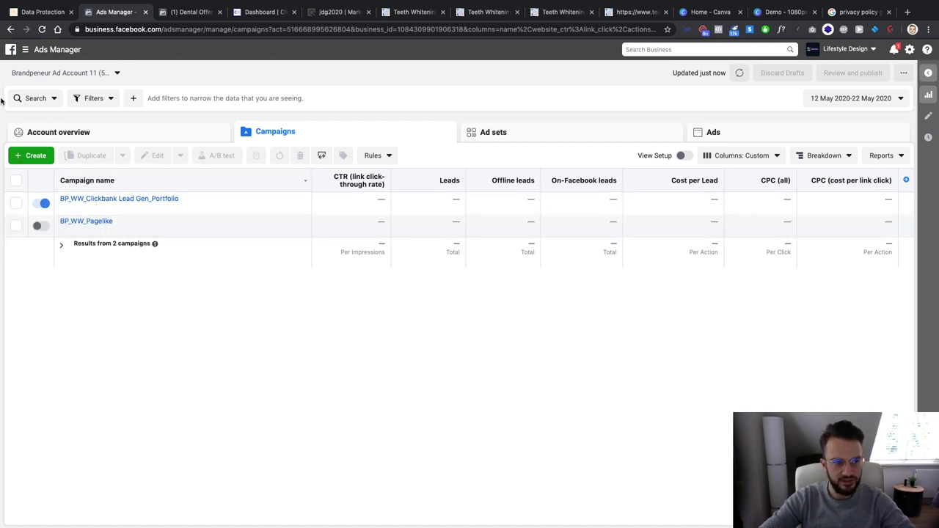
left_click_drag(2, 79, 926, 285)
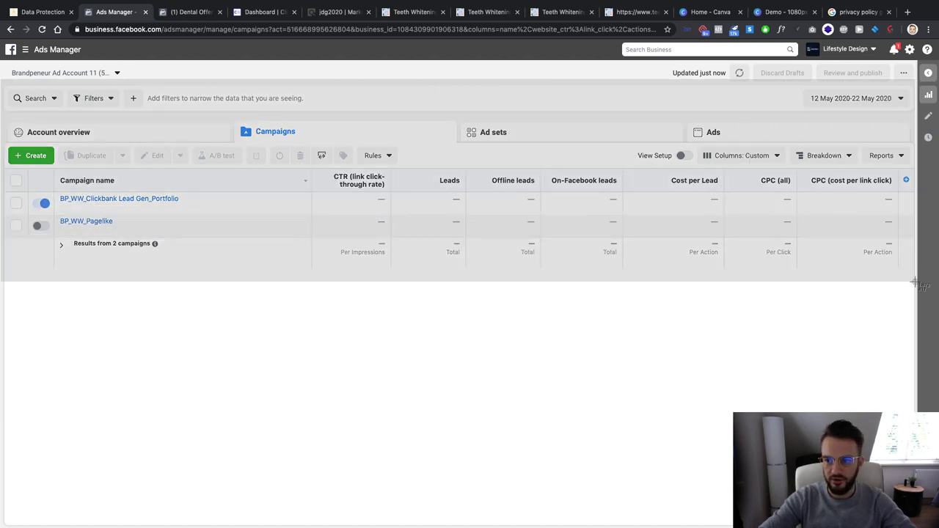